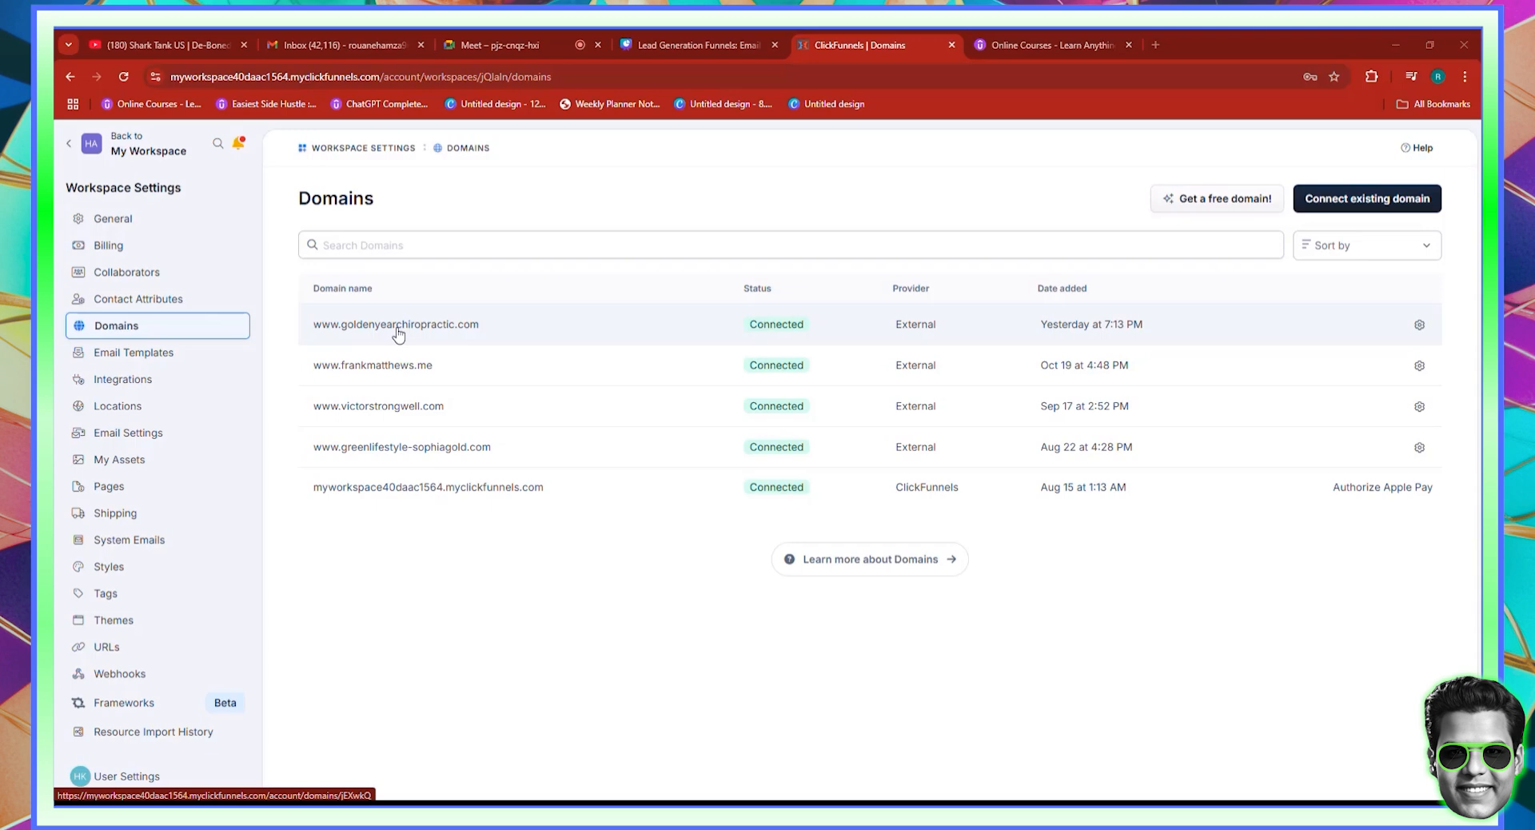
Check the connected email domains in the workspace's email settings, and start adding a new email address
{"action": "left_click", "coordinate": [112, 436]}
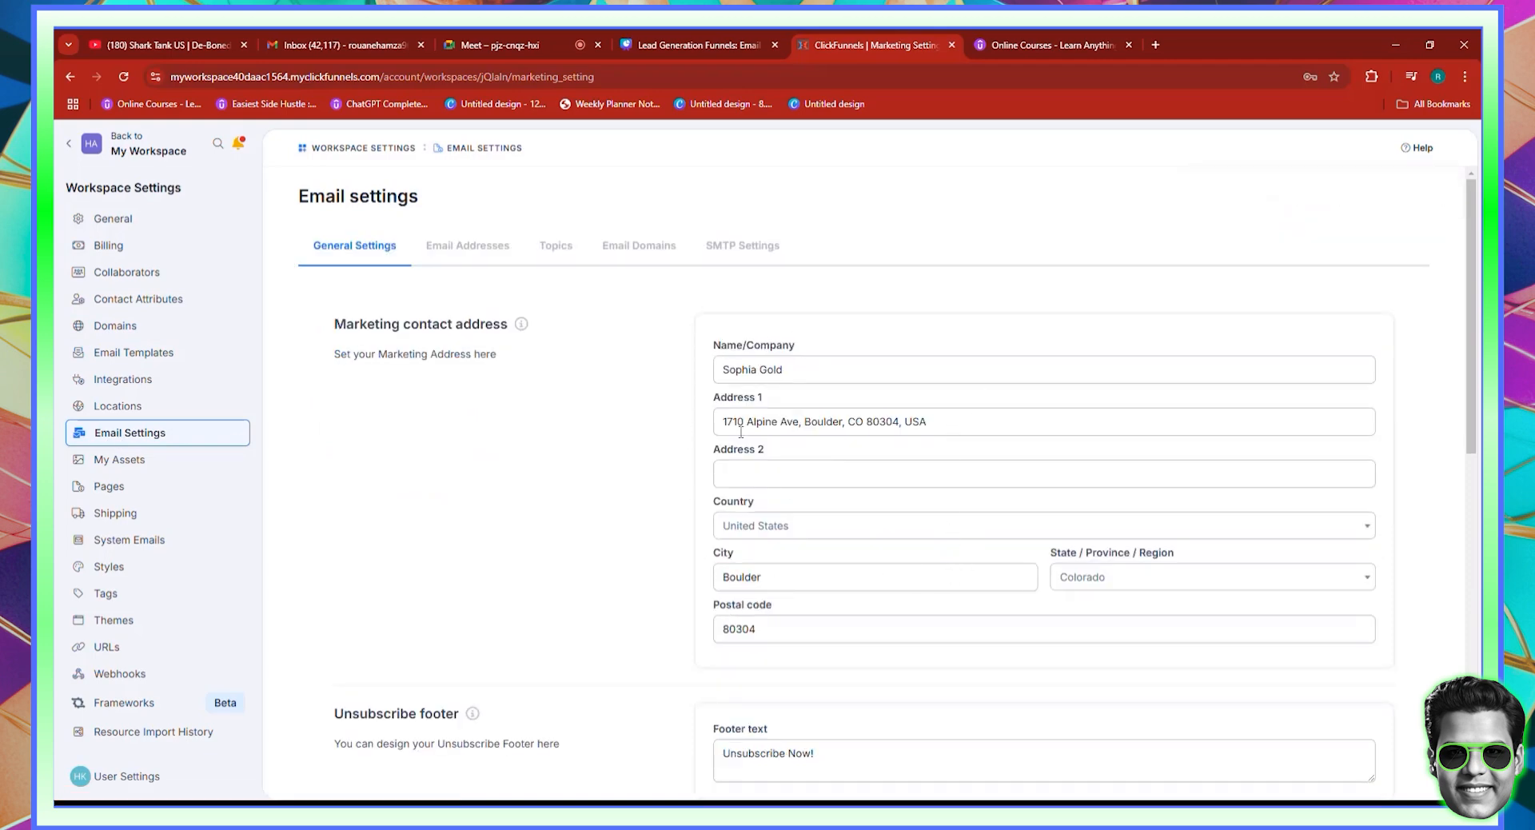
{"action": "left_click", "coordinate": [631, 255]}
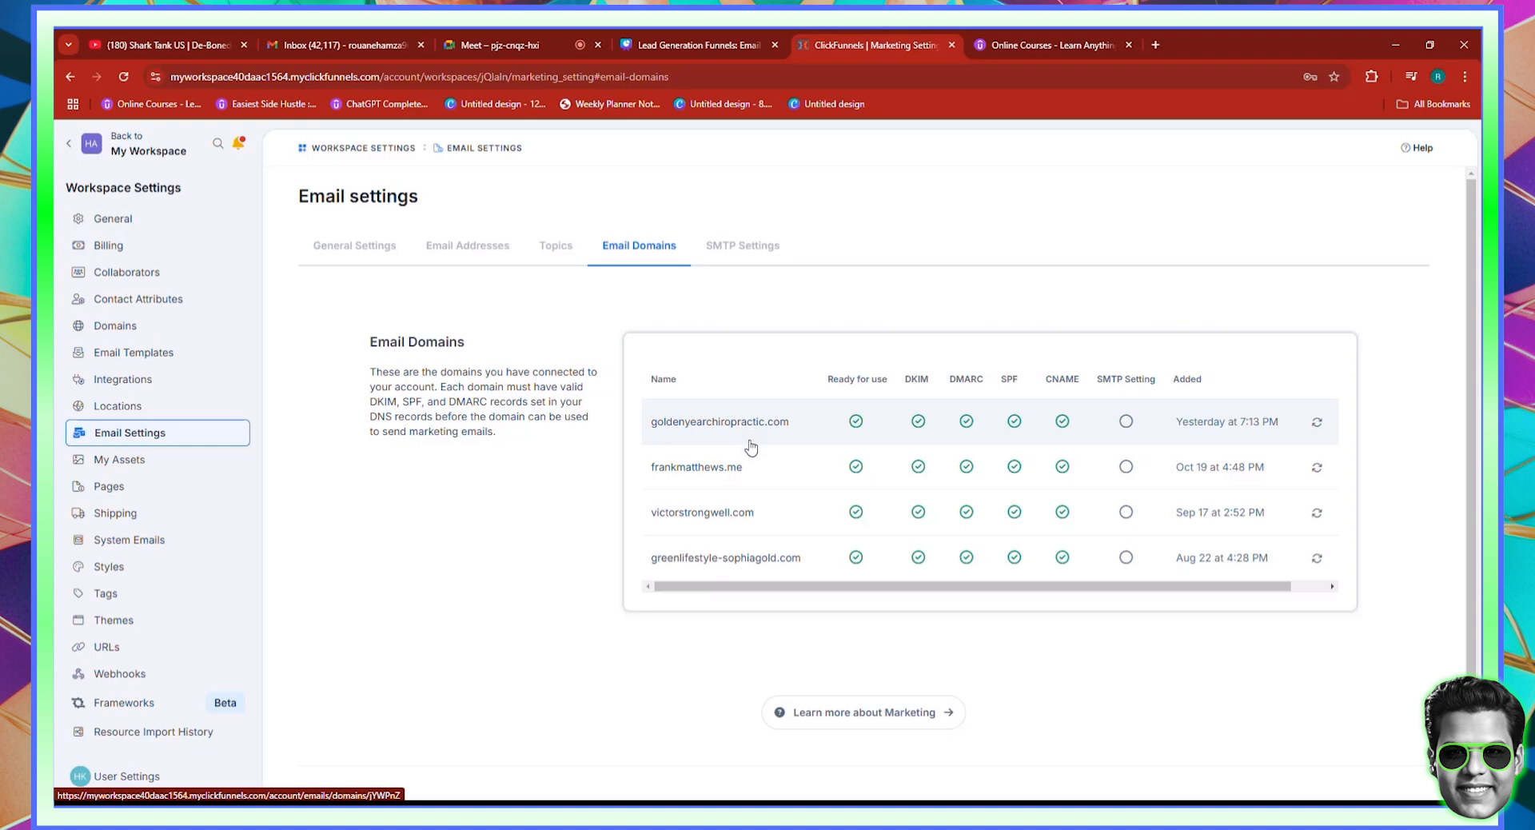
{"action": "scroll", "coordinate": [742, 440], "scroll_direction": "down", "scroll_amount": 1}
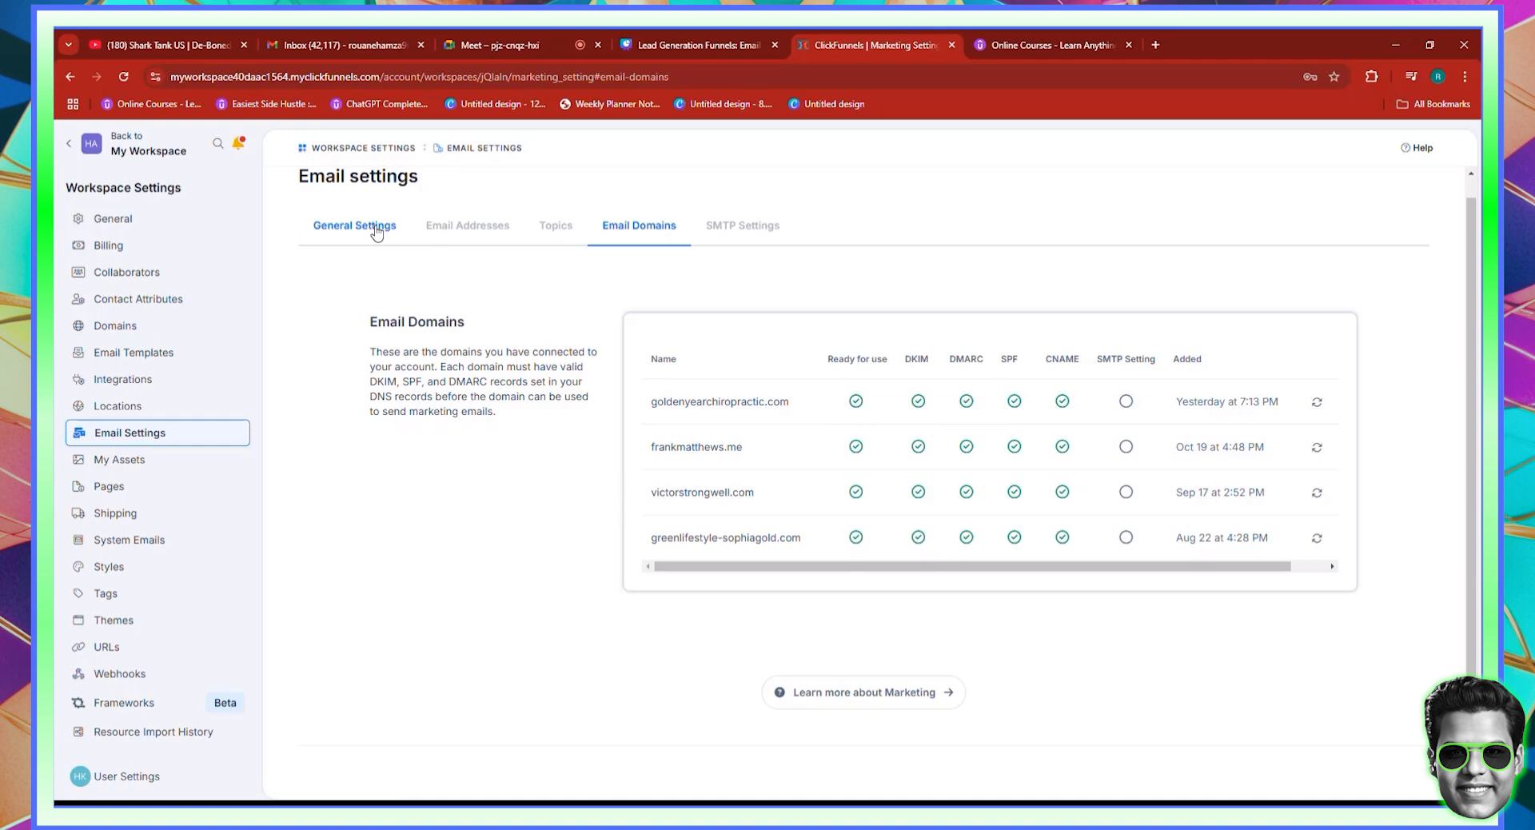
{"action": "left_click", "coordinate": [468, 231]}
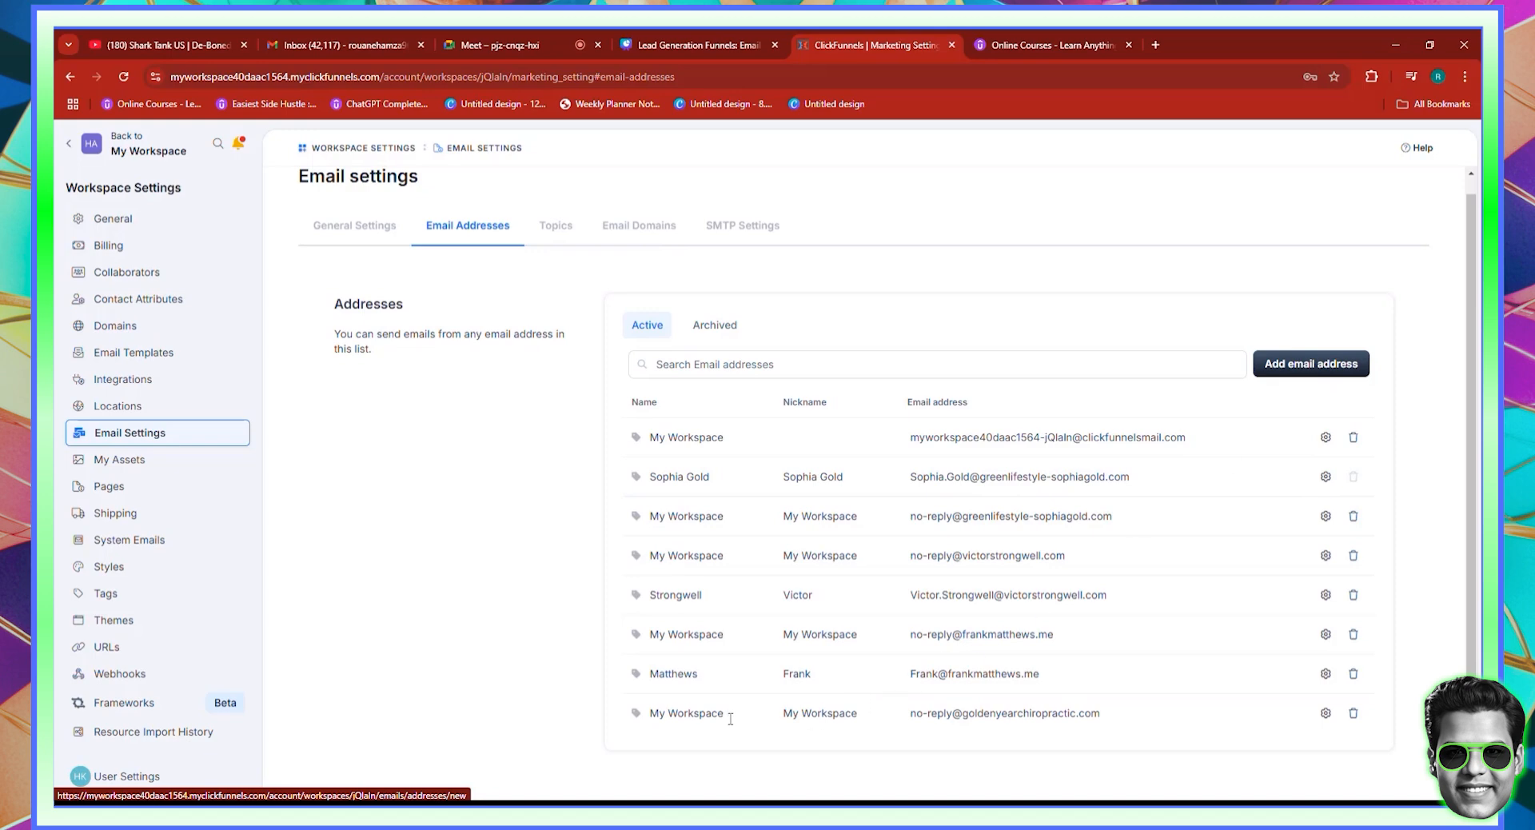
{"action": "left_click", "coordinate": [1309, 370]}
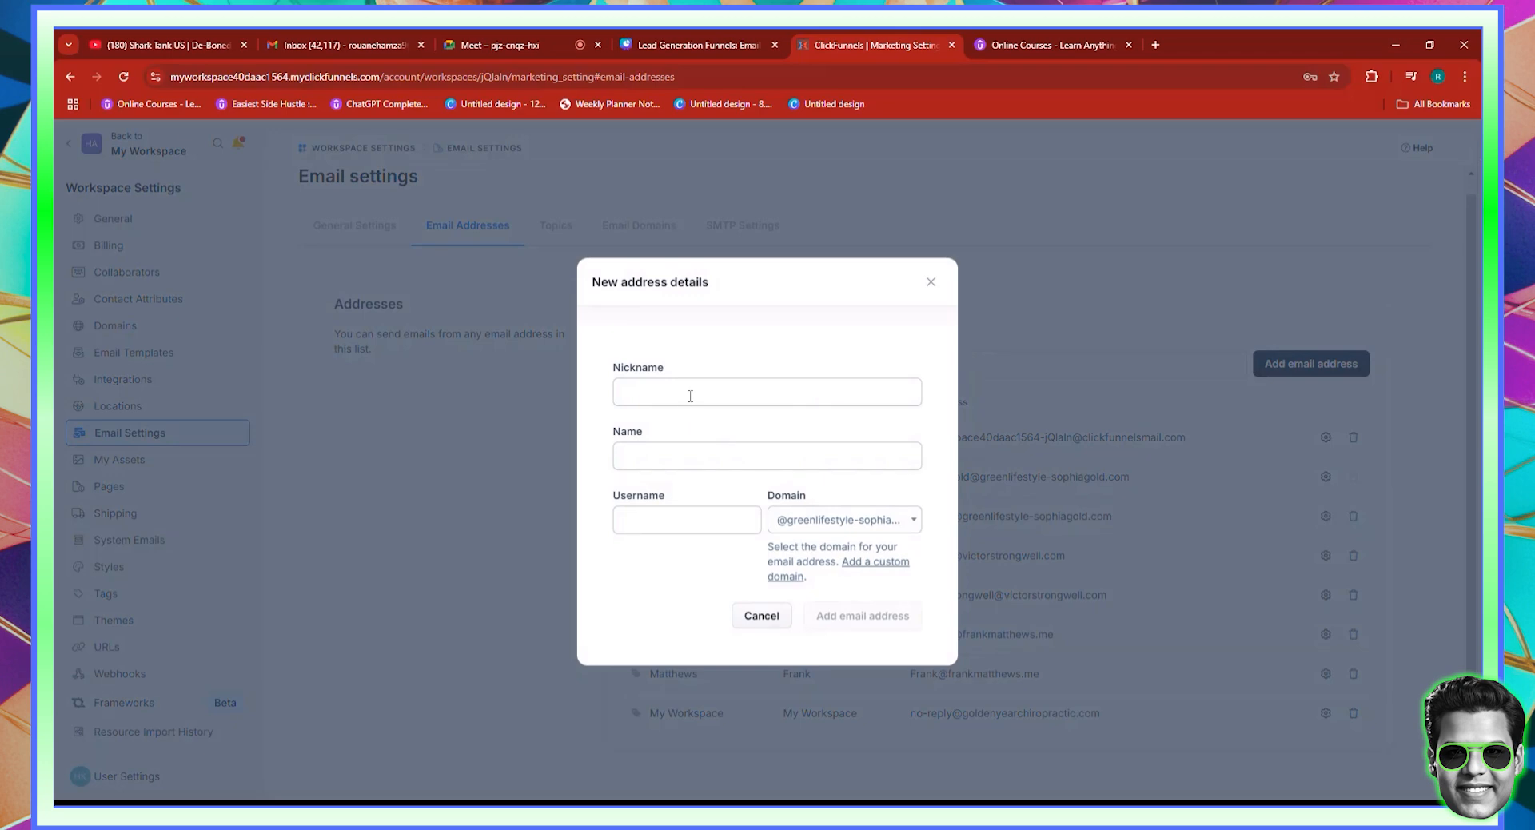
Enter the doctor's title and first name as the new address's nickname and the first name alone as its name
{"action": "left_click", "coordinate": [690, 396]}
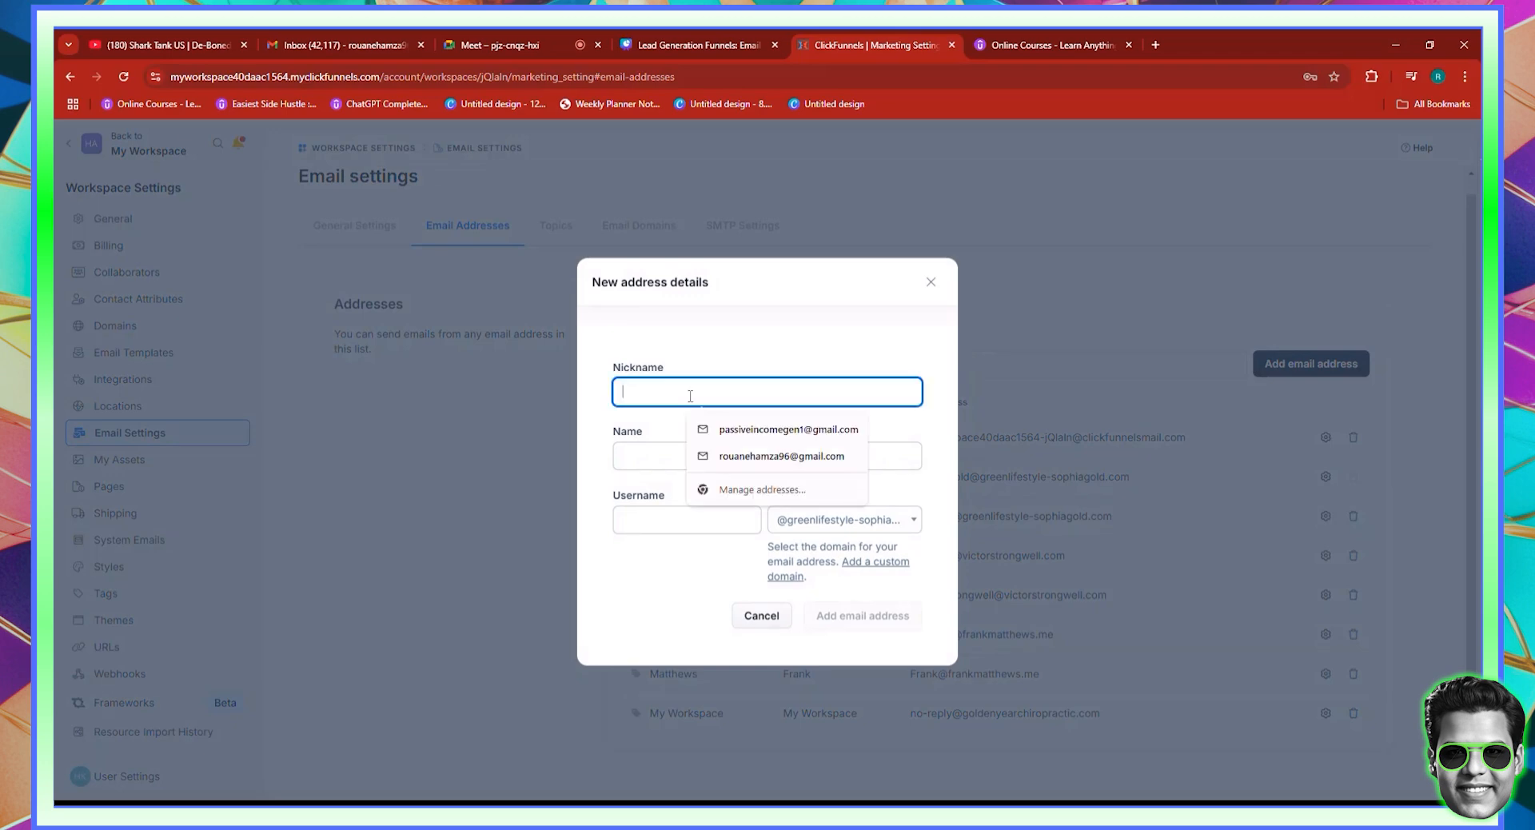
{"action": "type", "text": "JO"}
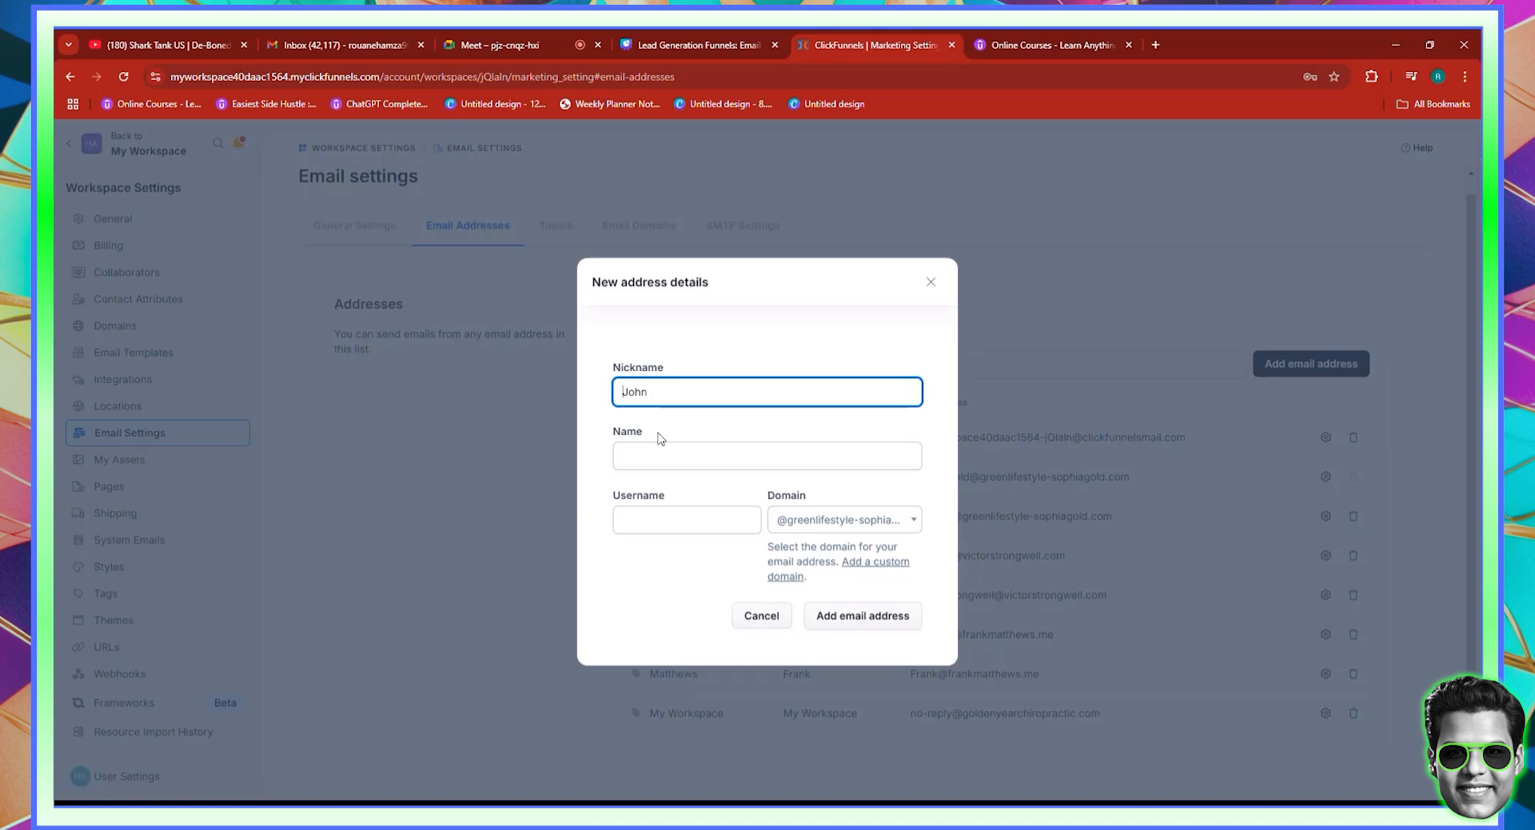
{"action": "type", "text": "Doctor -"}
{"action": "key", "text": "Delete"}
{"action": "left_click", "coordinate": [655, 455]}
{"action": "type", "text": "John"}
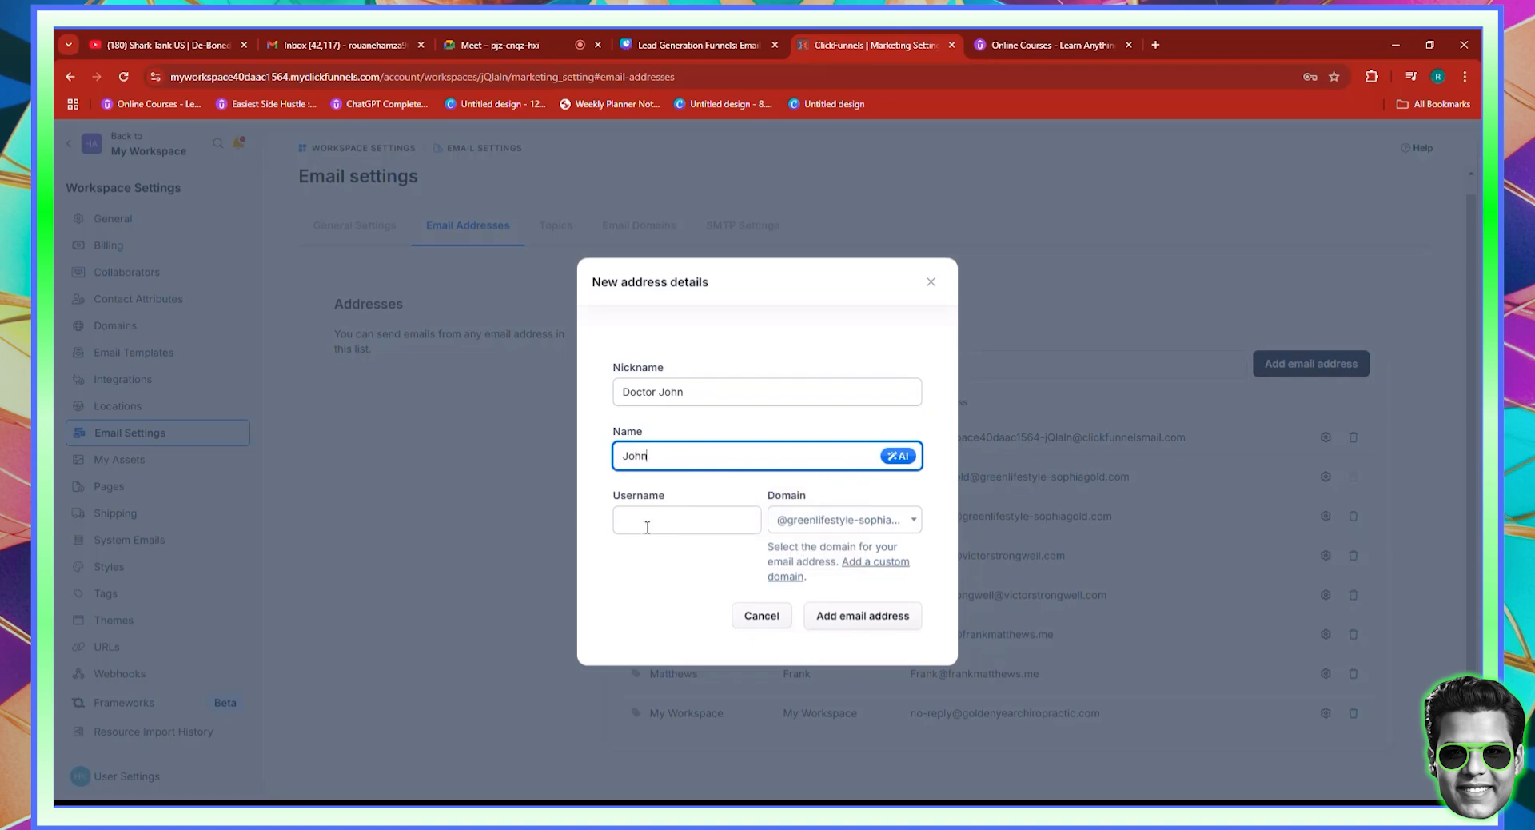
{"action": "left_click", "coordinate": [647, 522]}
{"action": "type", "text": "Dr-John"}
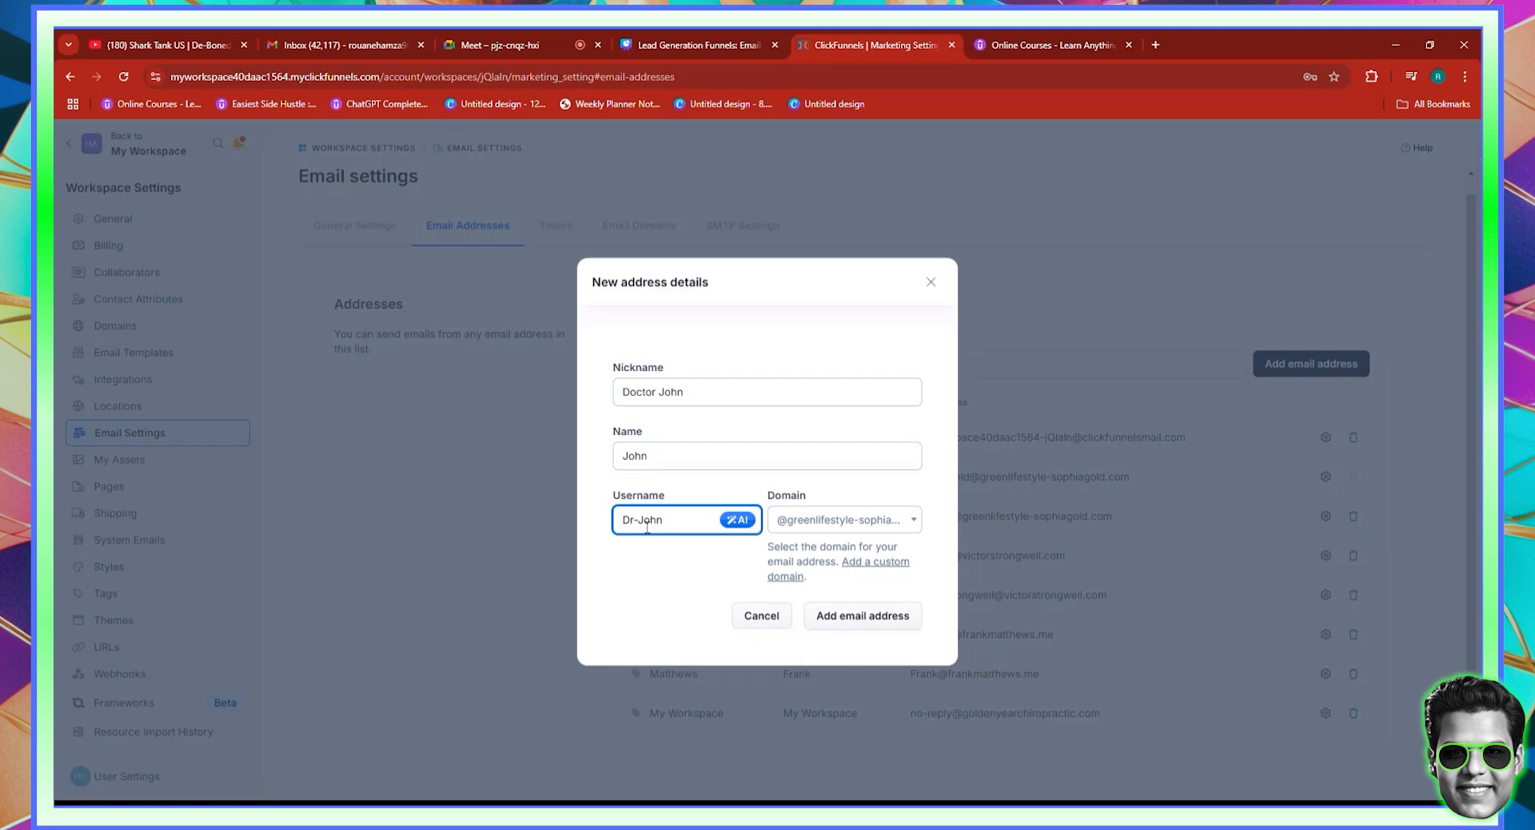
{"action": "left_click", "coordinate": [882, 524]}
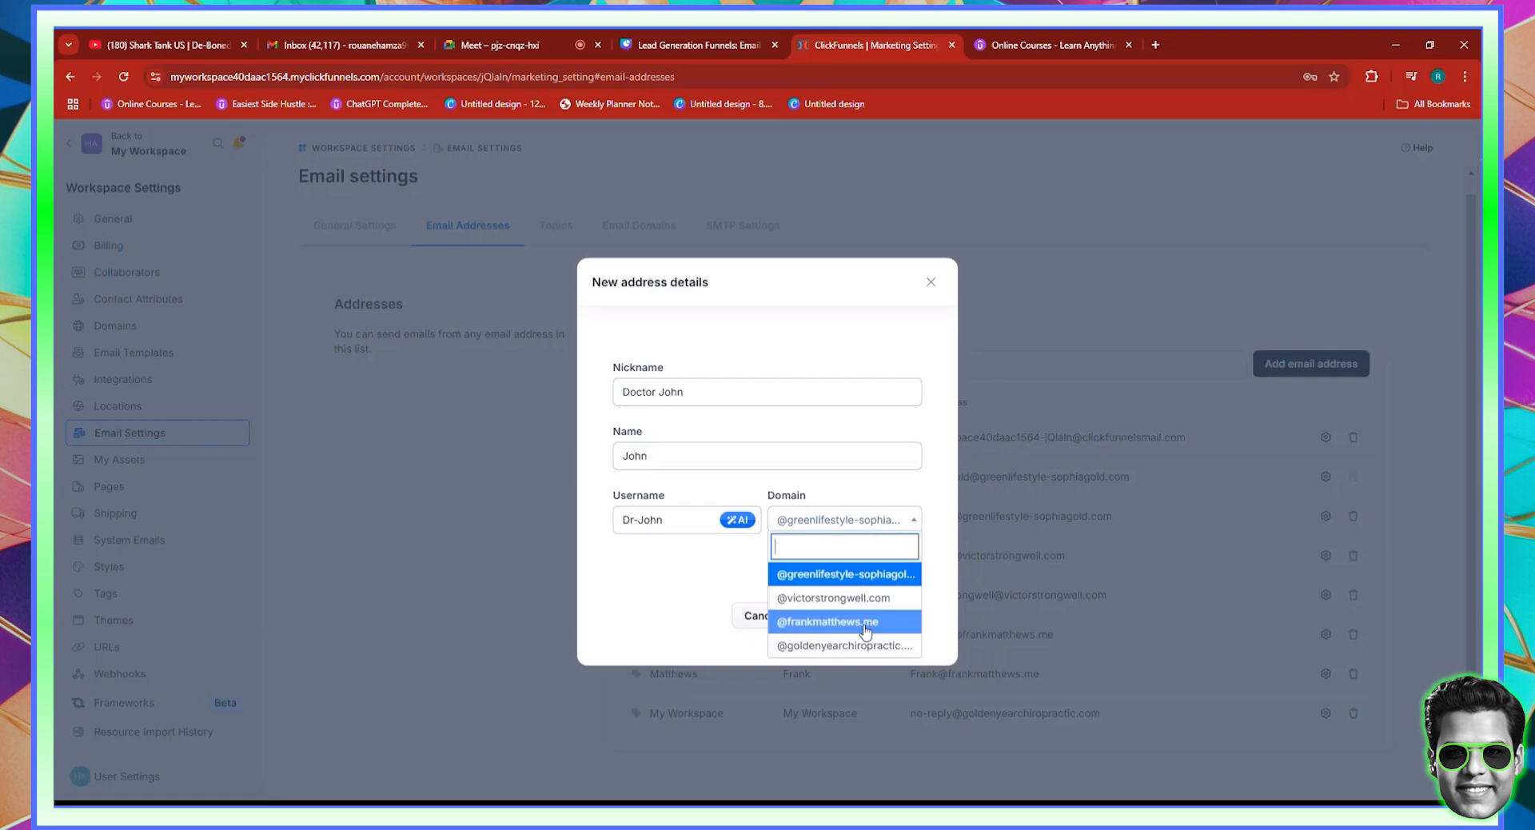
{"action": "left_click", "coordinate": [859, 646]}
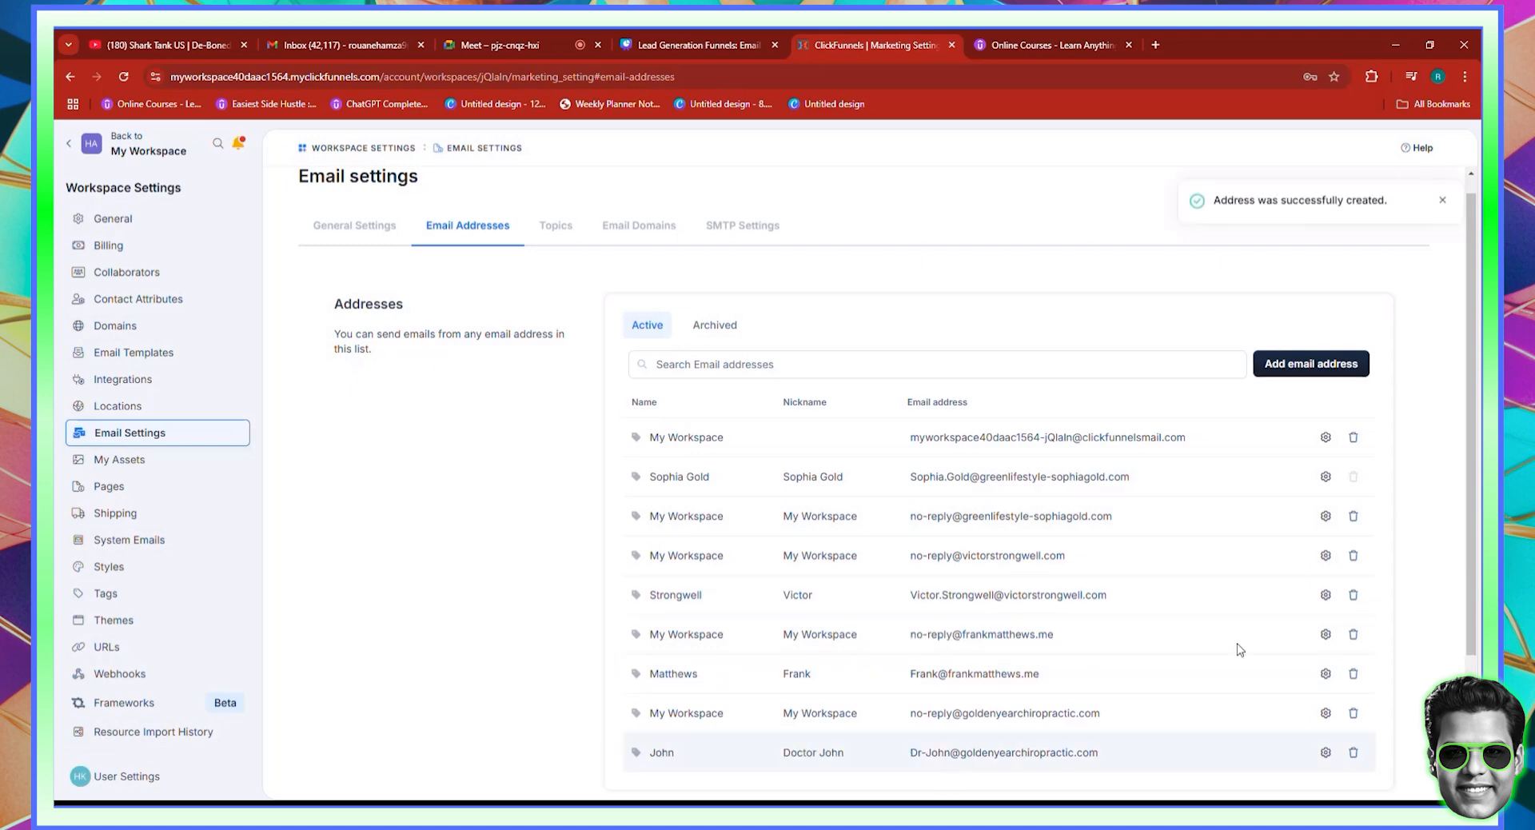
Return to My Workspace and look through the apps that can be added to it
{"action": "left_click", "coordinate": [74, 145]}
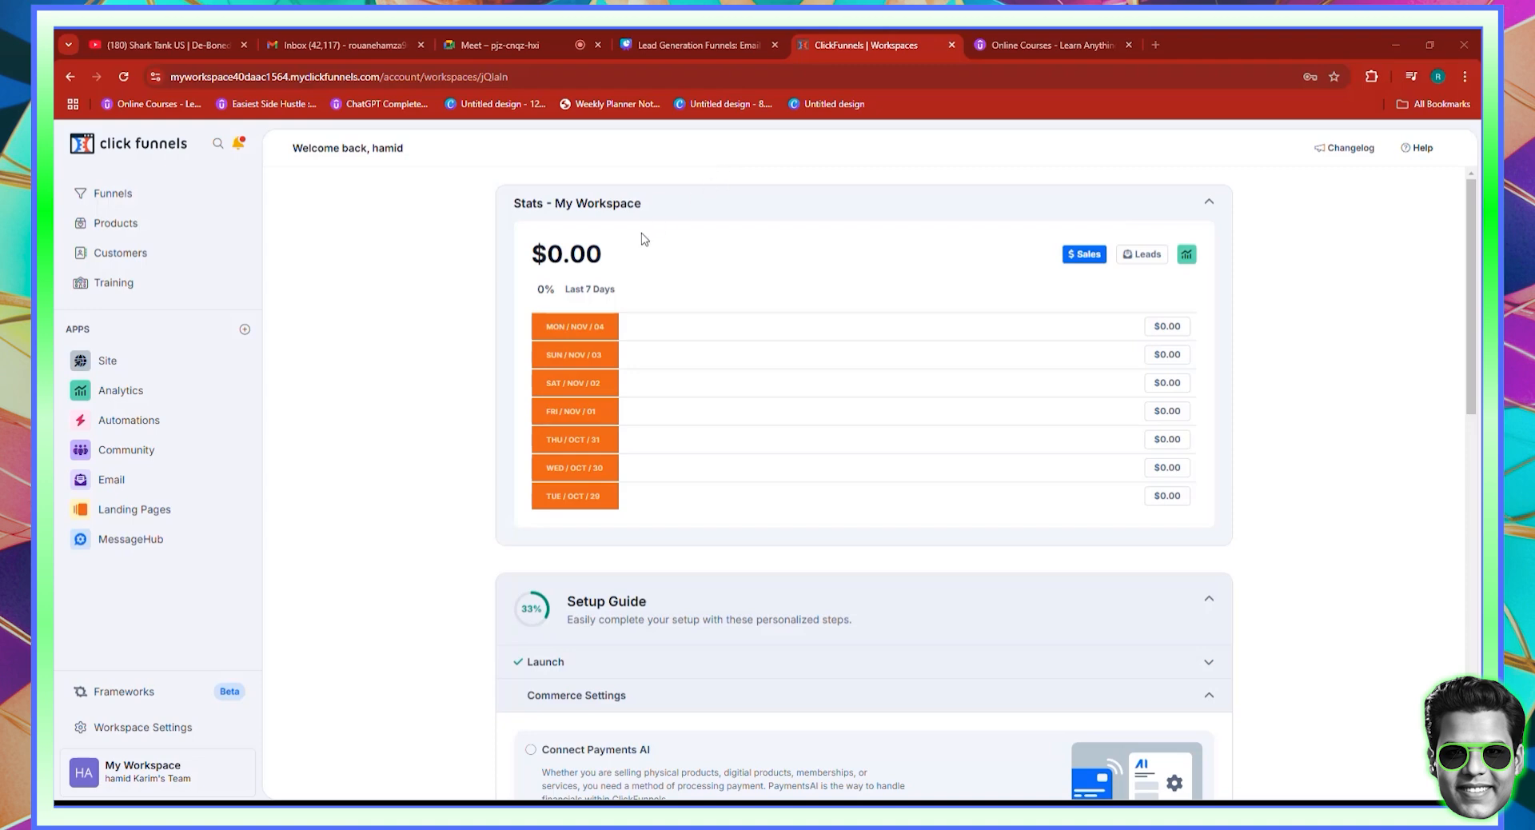
{"action": "left_click", "coordinate": [138, 431]}
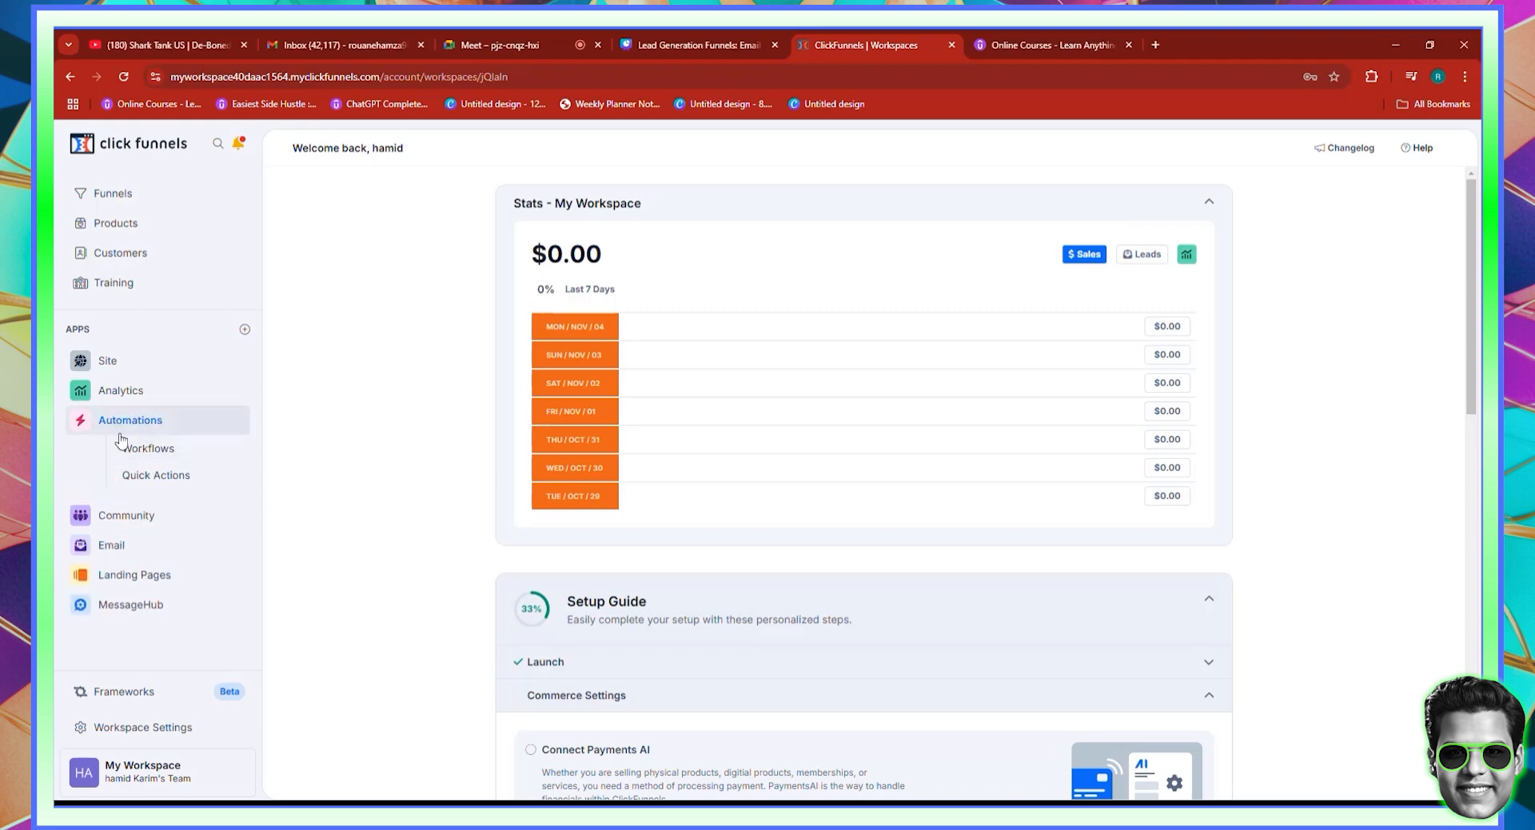
{"action": "left_click", "coordinate": [245, 330]}
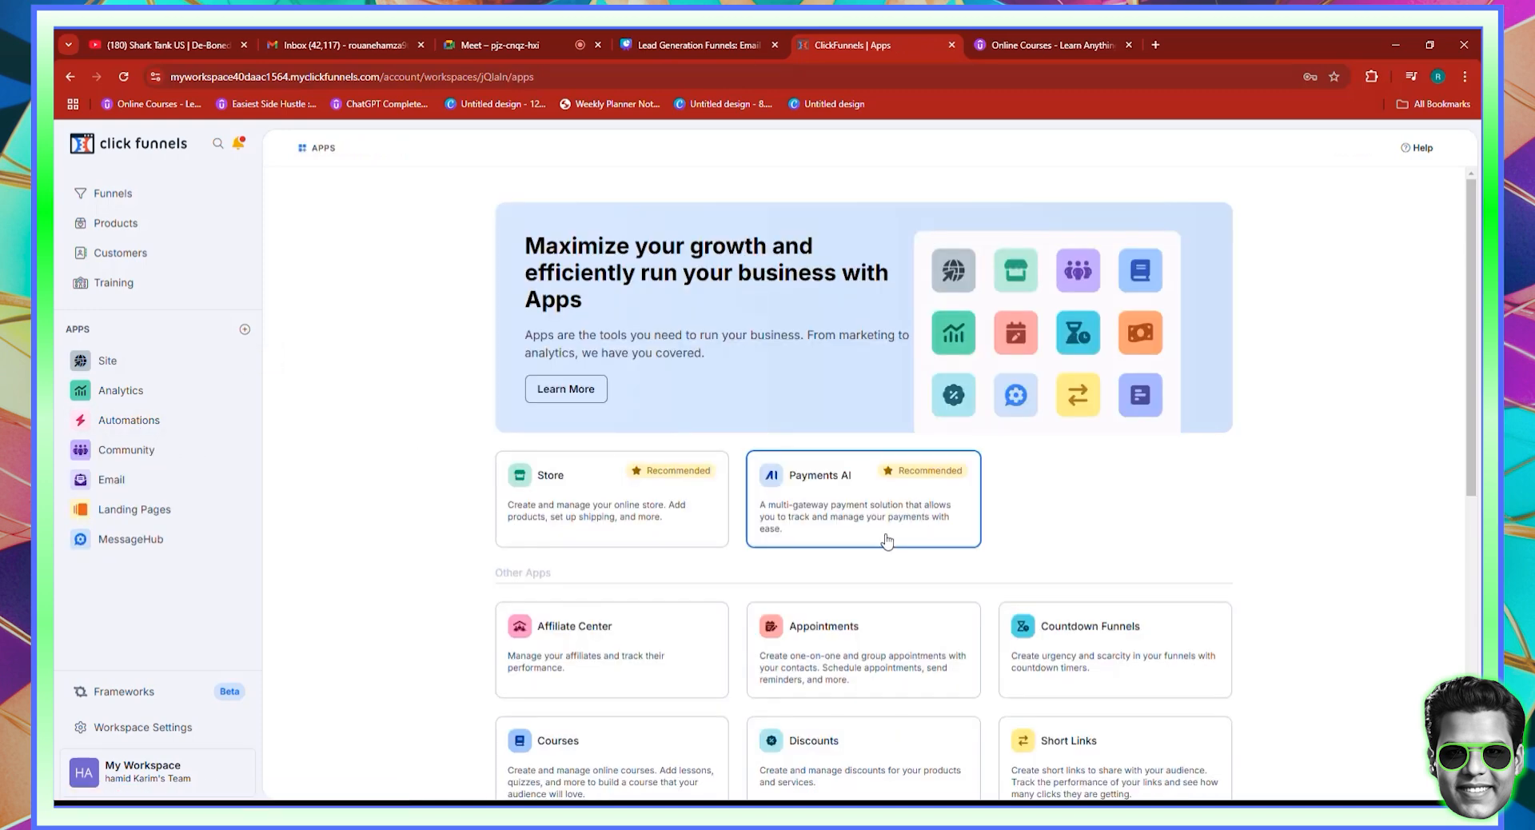
{"action": "scroll", "coordinate": [886, 541], "scroll_direction": "down", "scroll_amount": 4}
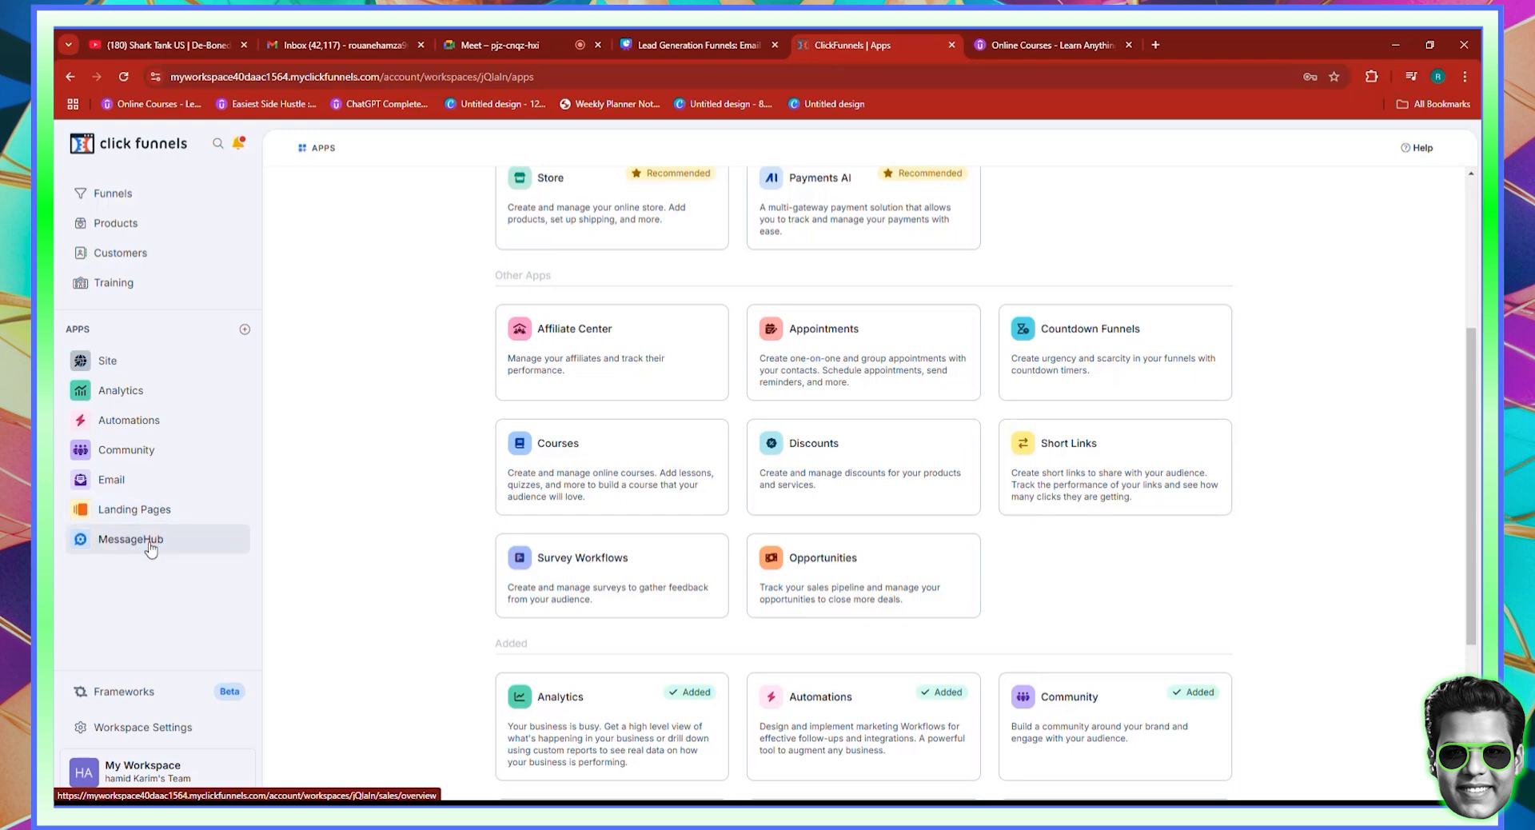
Look over the existing automation workflows in the workspace
{"action": "left_click", "coordinate": [137, 425]}
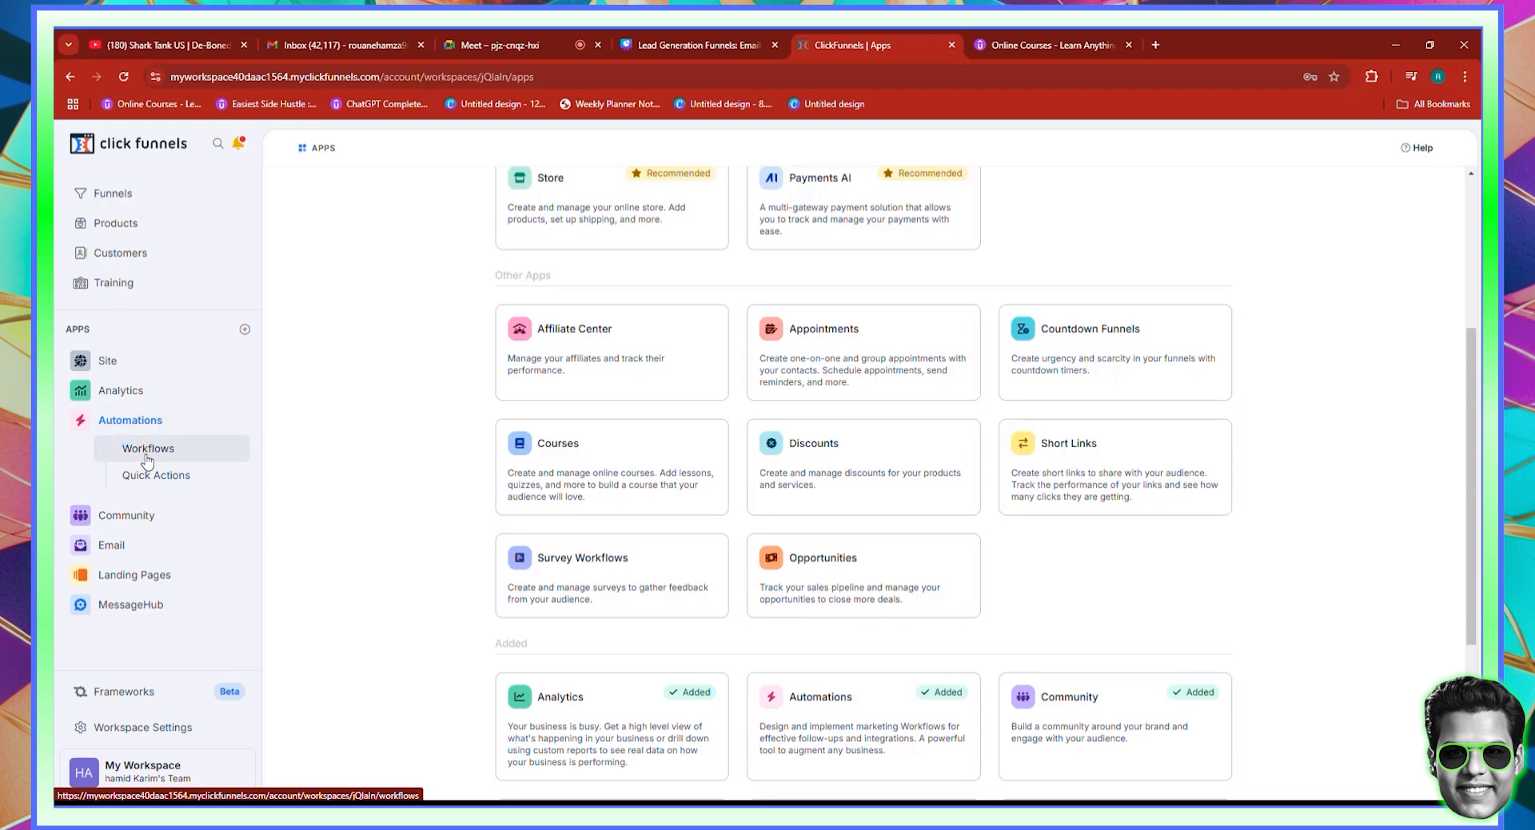
{"action": "left_click", "coordinate": [148, 459]}
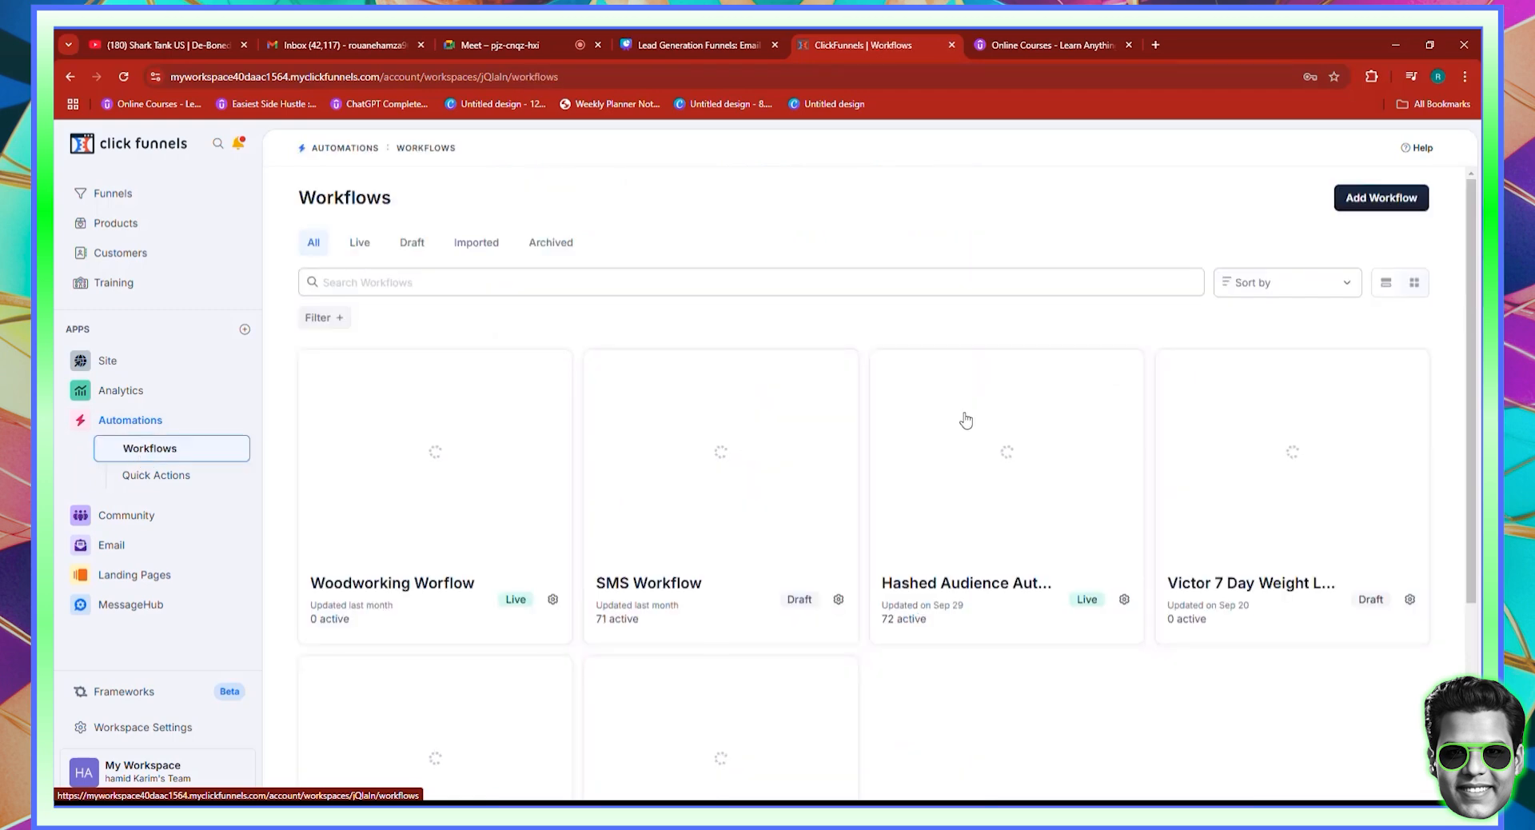
{"action": "scroll", "coordinate": [885, 669], "scroll_direction": "down", "scroll_amount": 3}
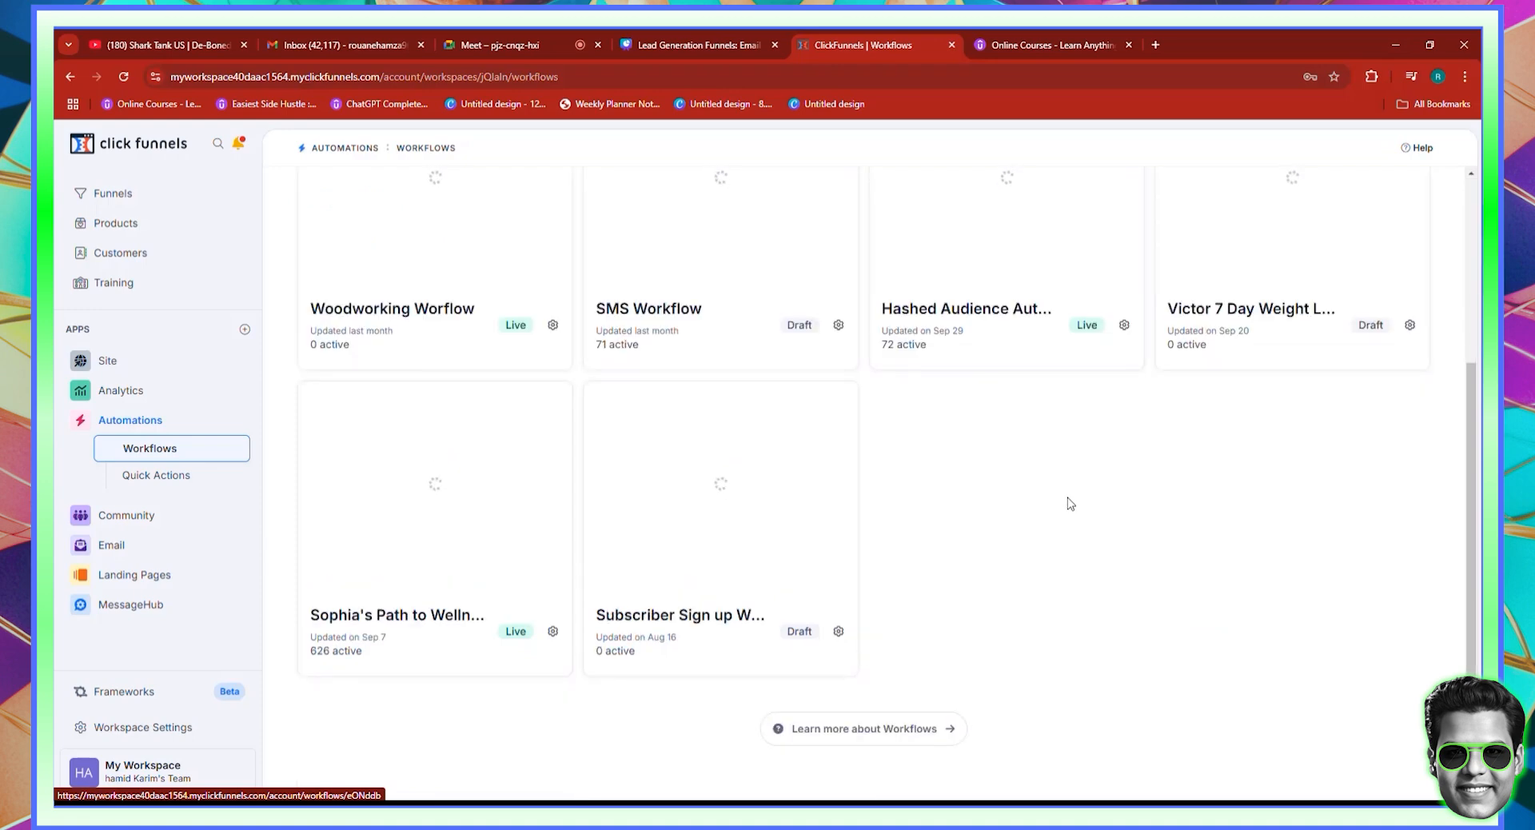
{"action": "scroll", "coordinate": [1070, 494], "scroll_direction": "up", "scroll_amount": 3}
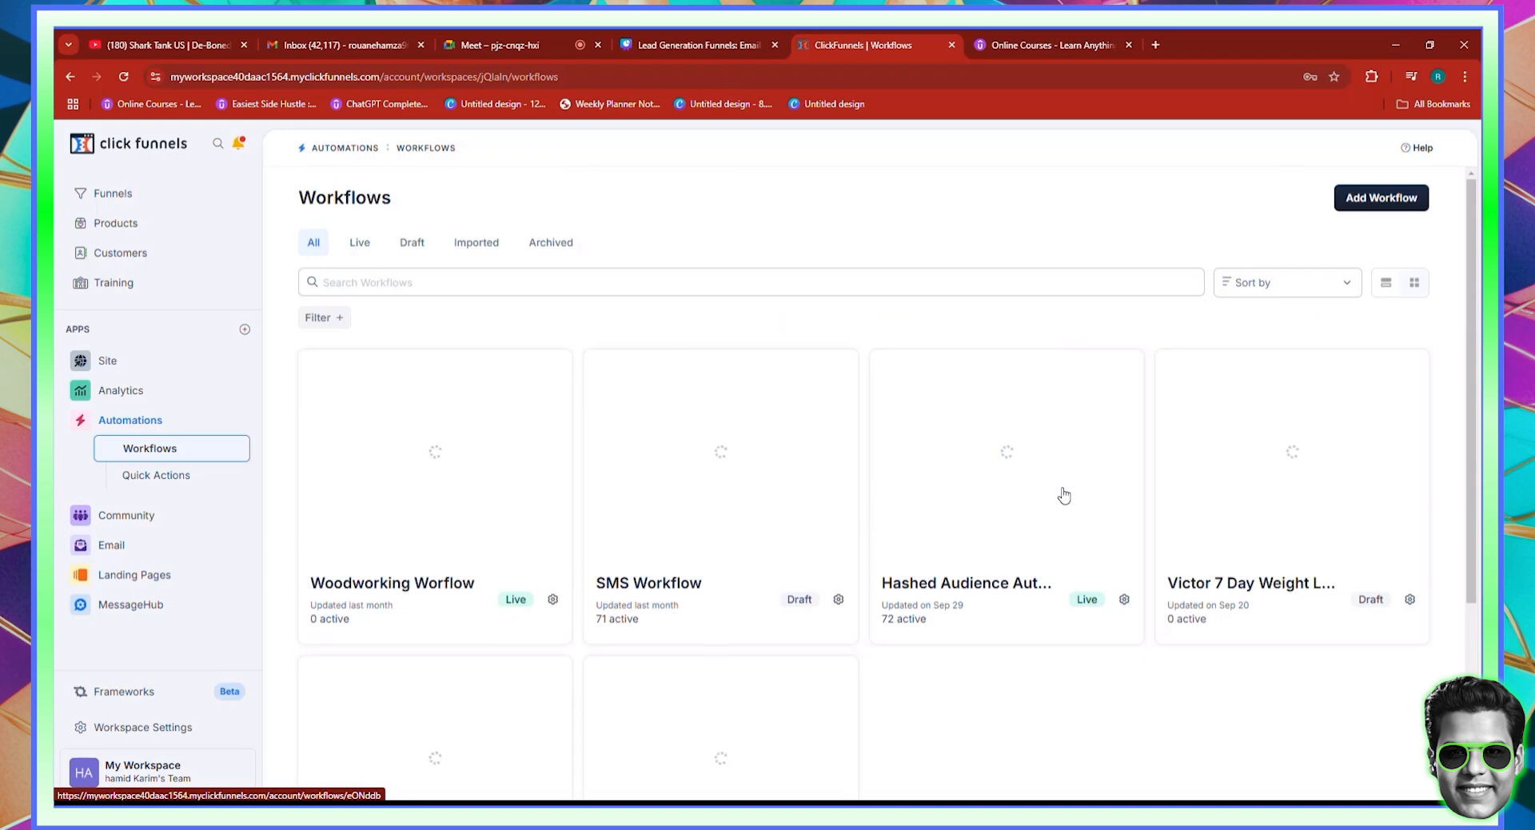
{"action": "scroll", "coordinate": [1064, 496], "scroll_direction": "down", "scroll_amount": 3}
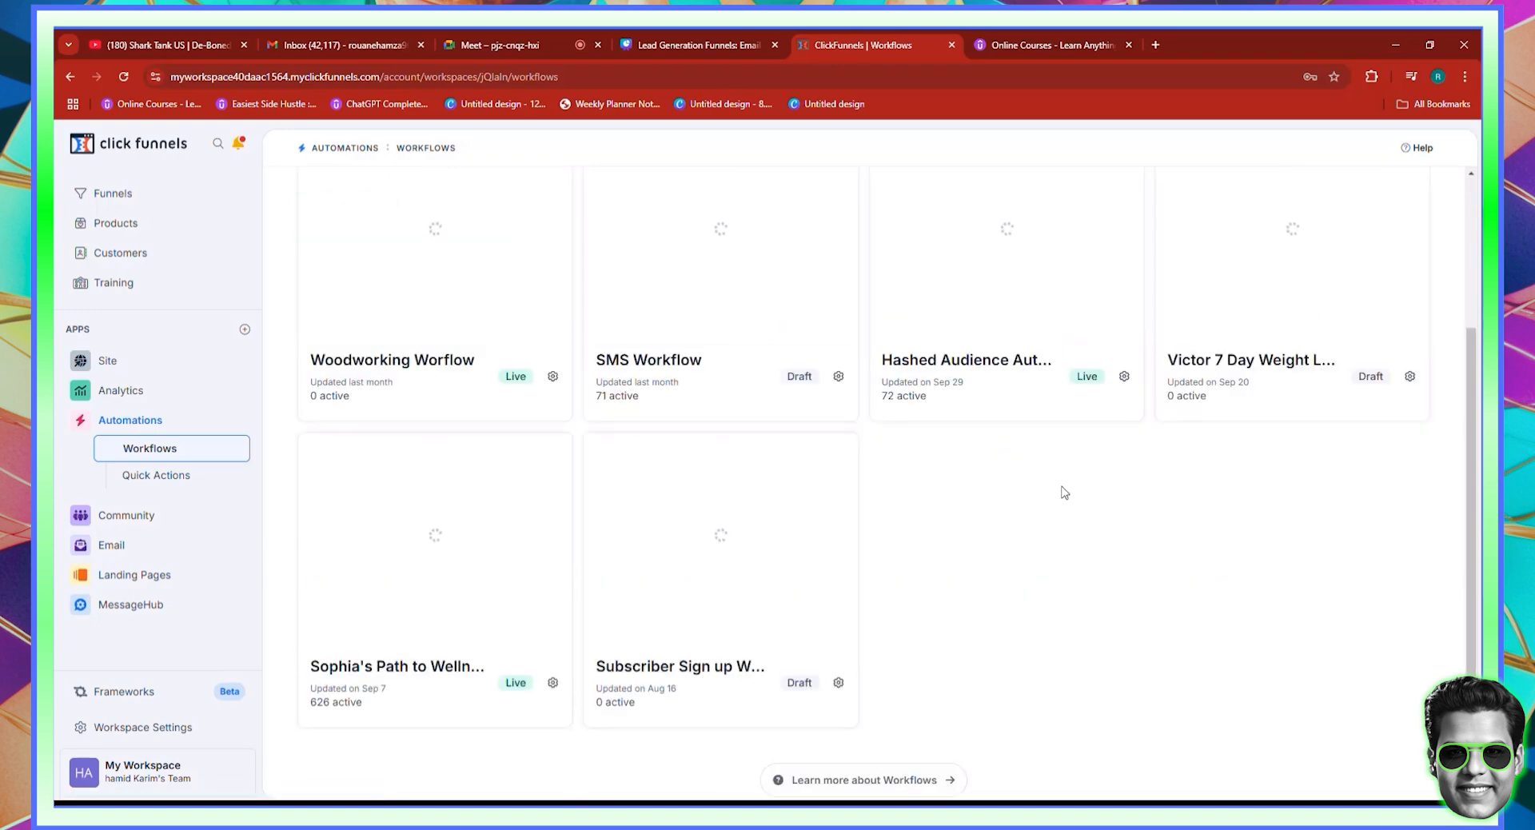
Open the Chiropractor Lead Gen Funnel from the list of funnels
{"action": "left_click", "coordinate": [128, 198]}
{"action": "left_click", "coordinate": [1128, 44]}
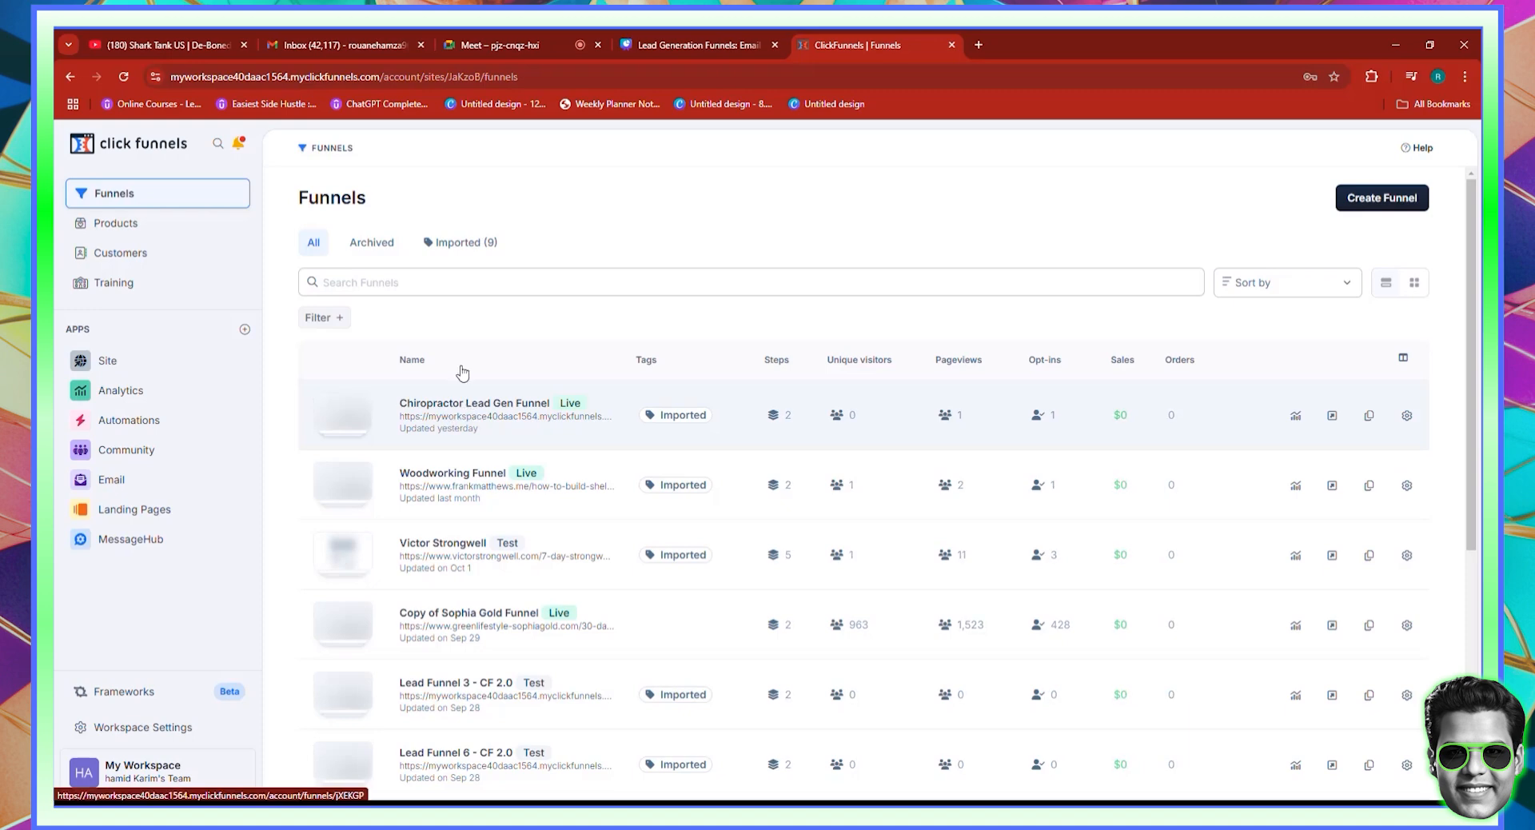
{"action": "left_click", "coordinate": [481, 428]}
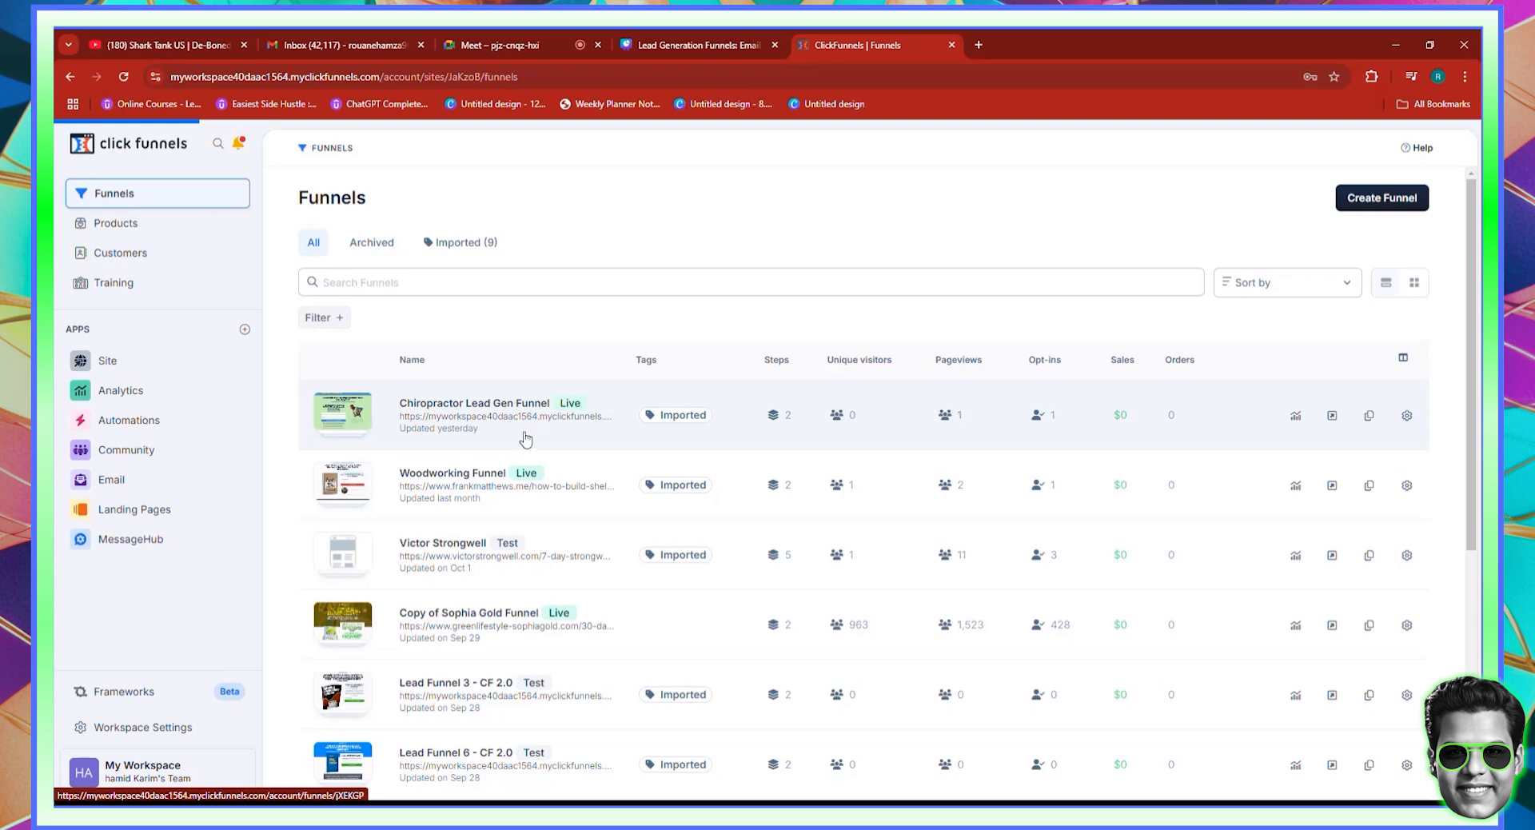
{"action": "left_click", "coordinate": [398, 442]}
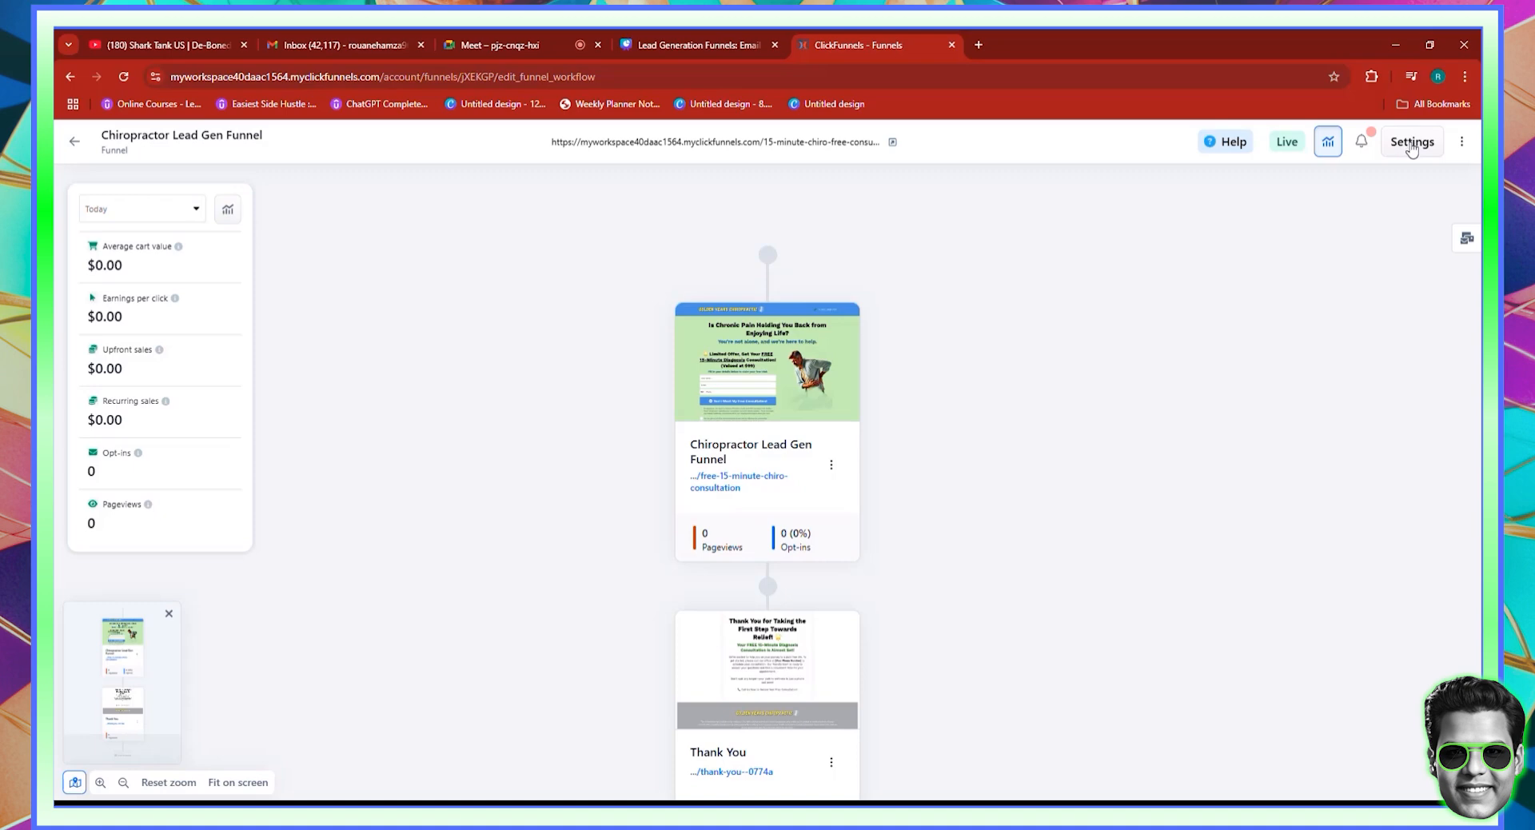
{"action": "left_click", "coordinate": [1412, 148]}
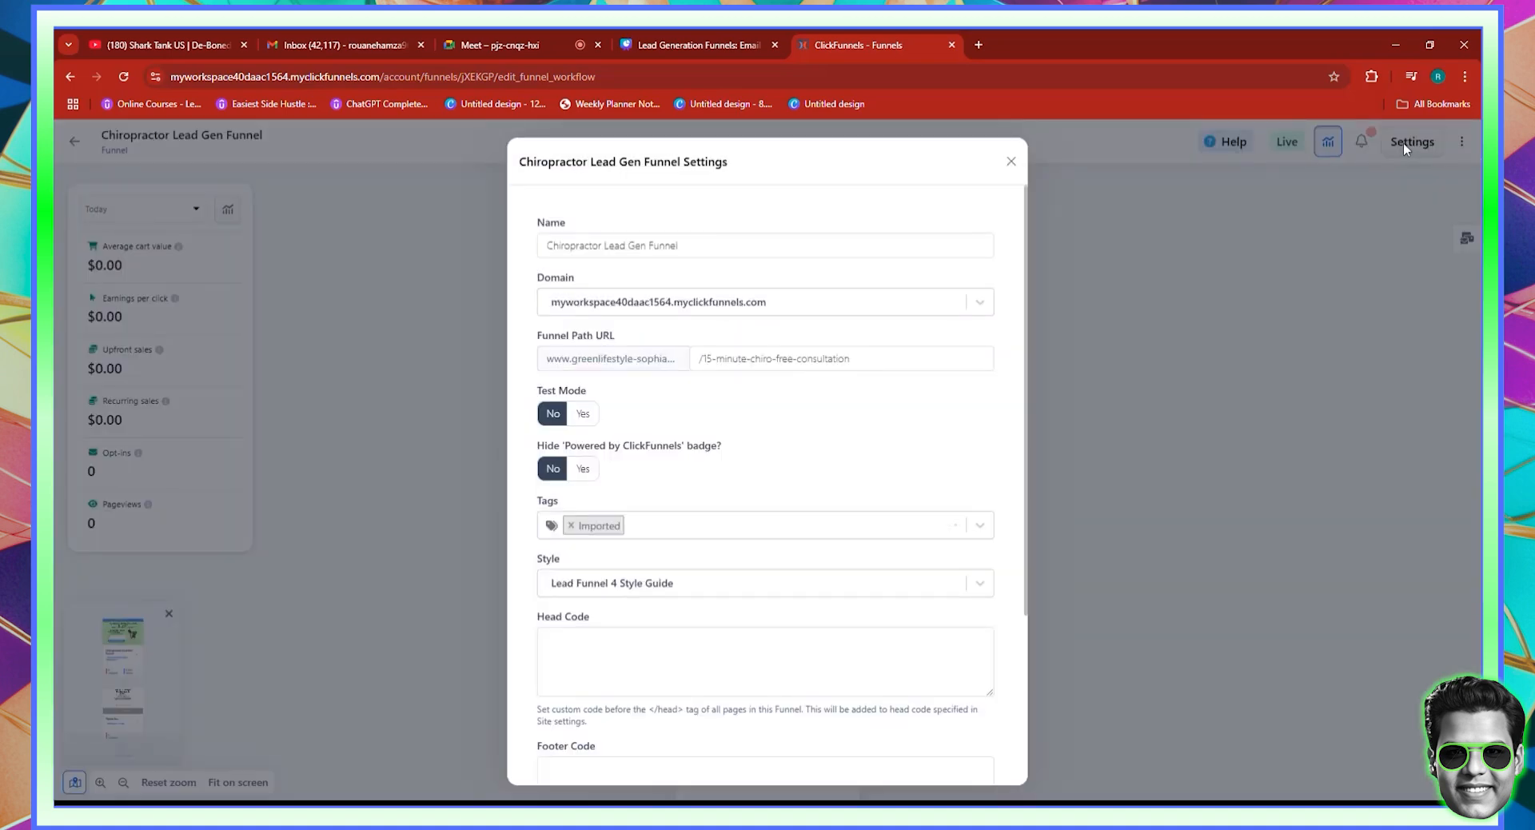
{"action": "left_click", "coordinate": [982, 308]}
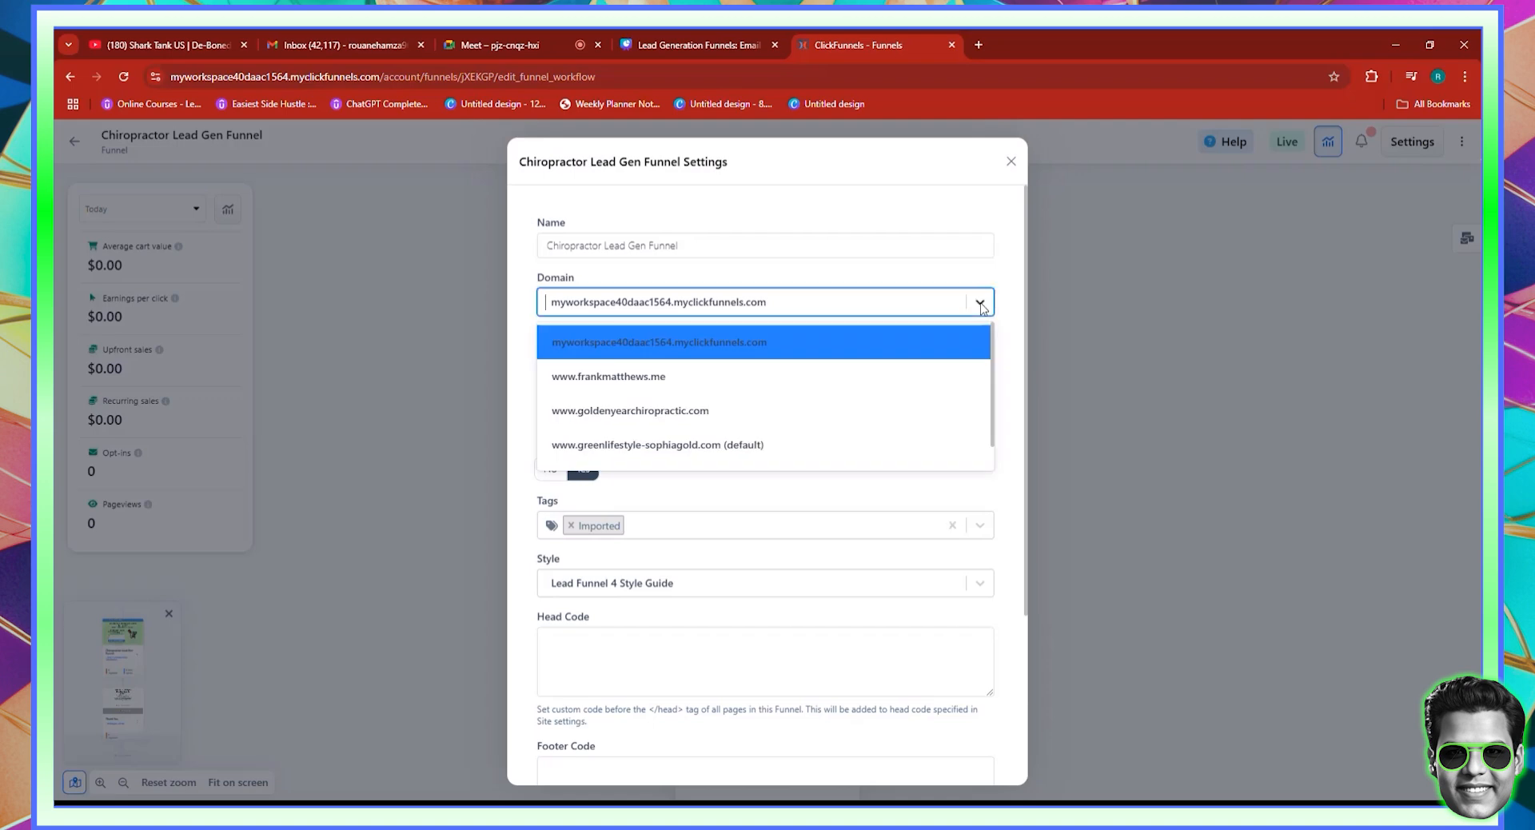
{"action": "left_click", "coordinate": [682, 412]}
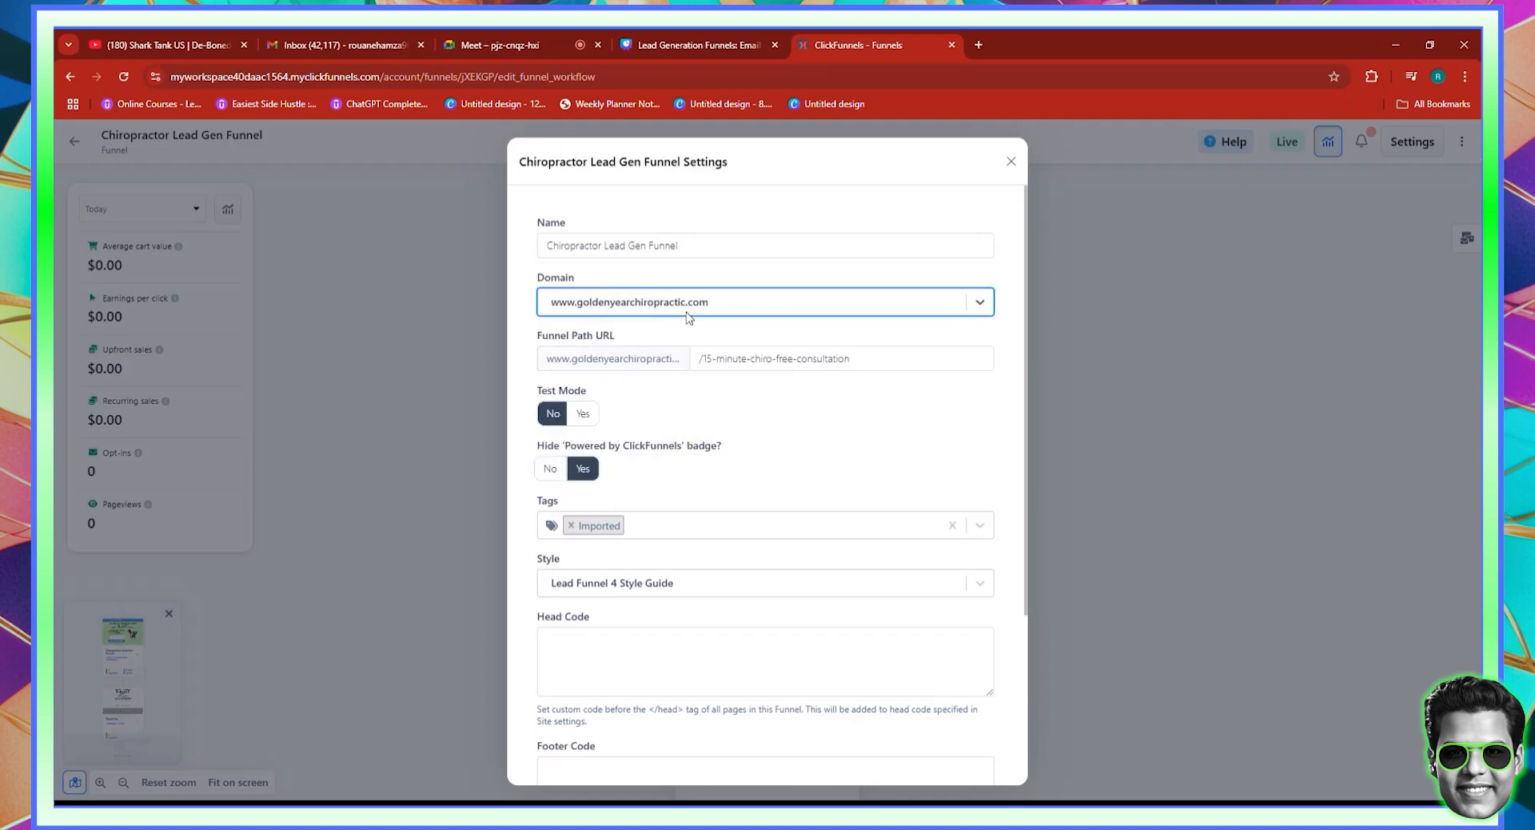
{"action": "scroll", "coordinate": [832, 429], "scroll_direction": "down", "scroll_amount": 3}
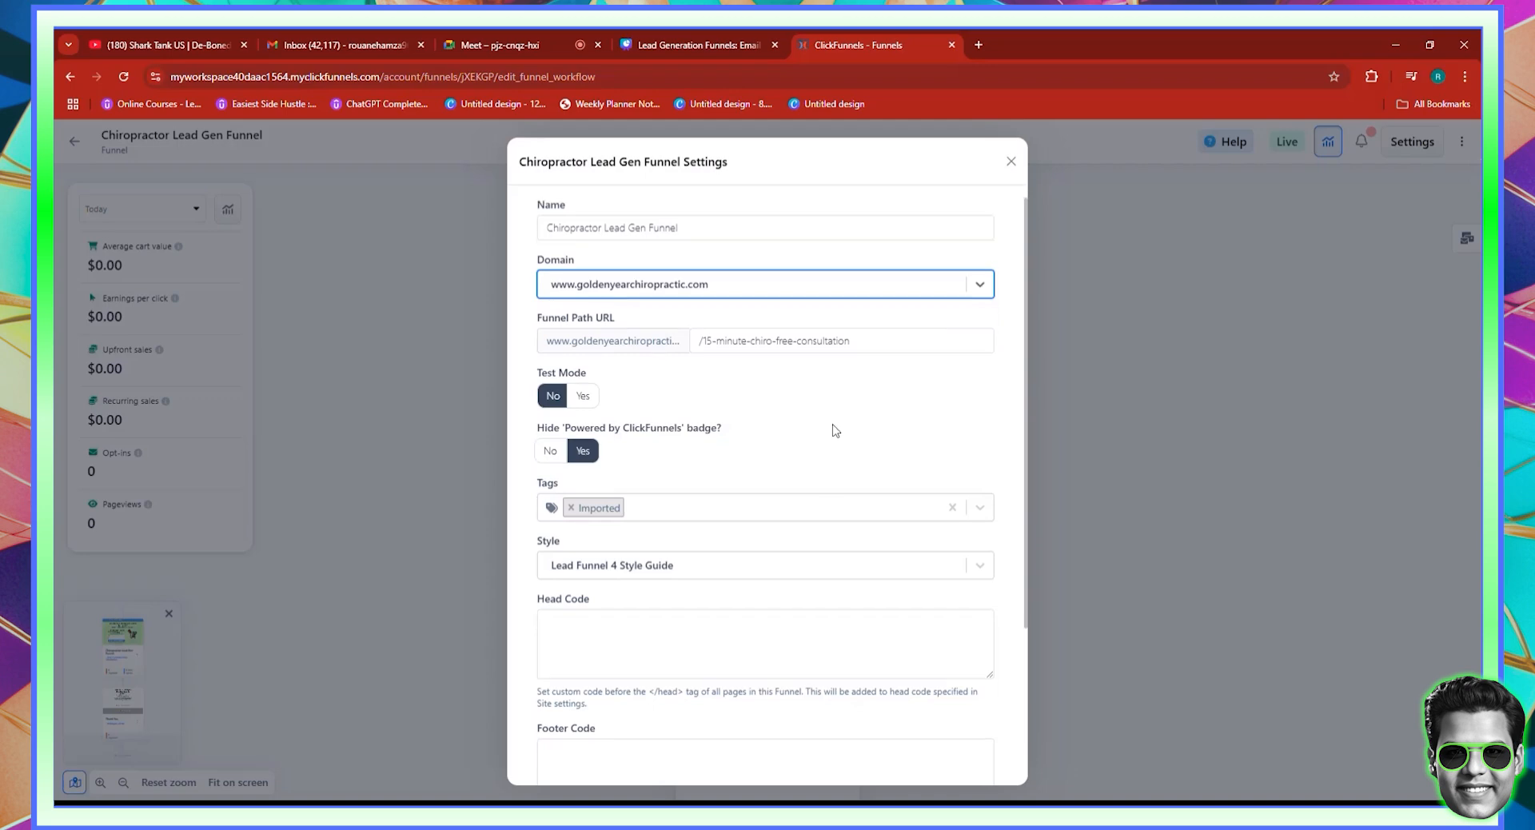
{"action": "left_click", "coordinate": [952, 743]}
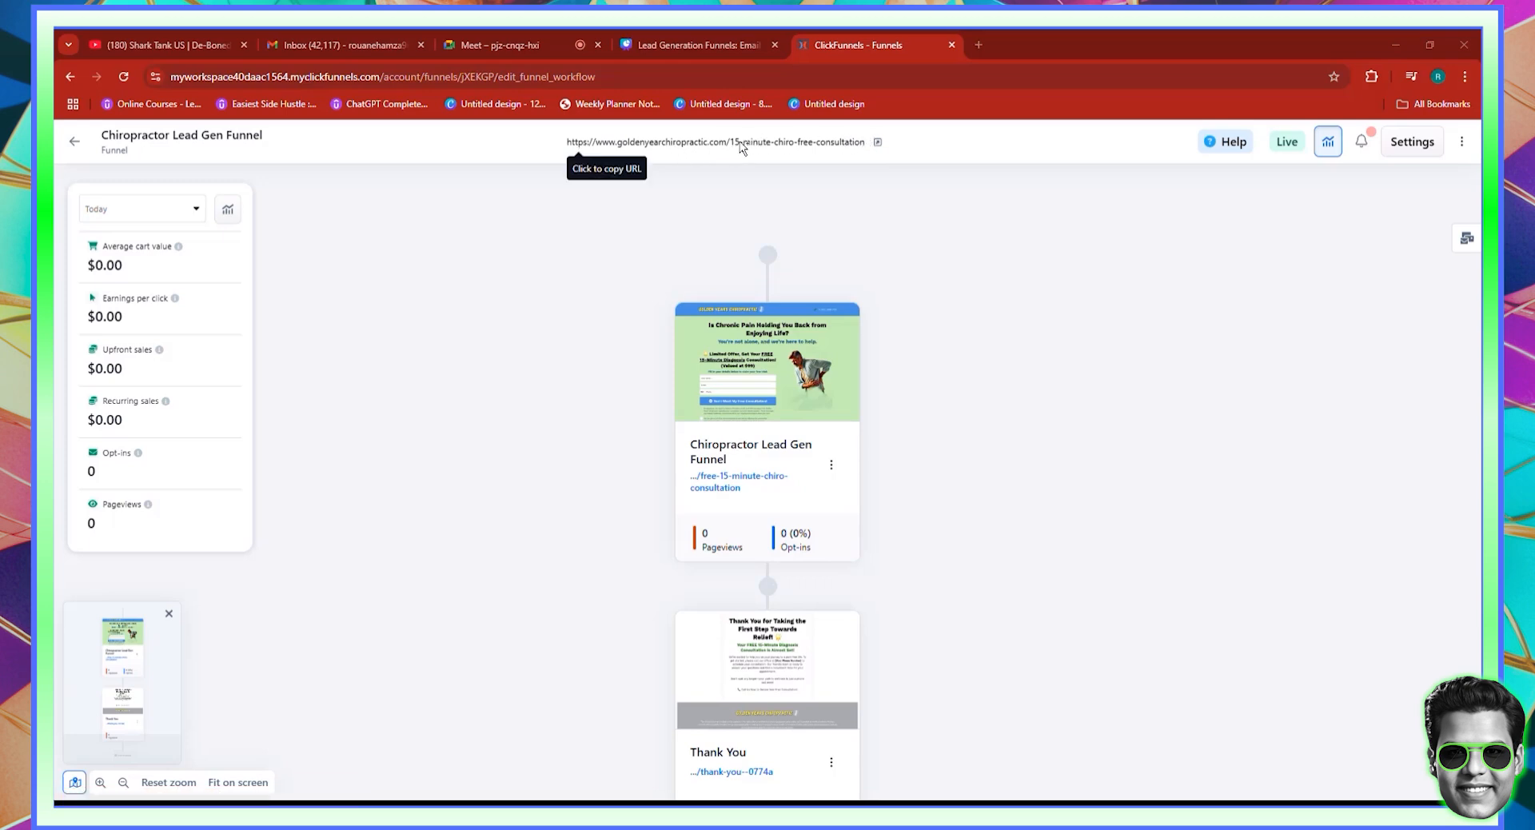
{"action": "left_click", "coordinate": [834, 149]}
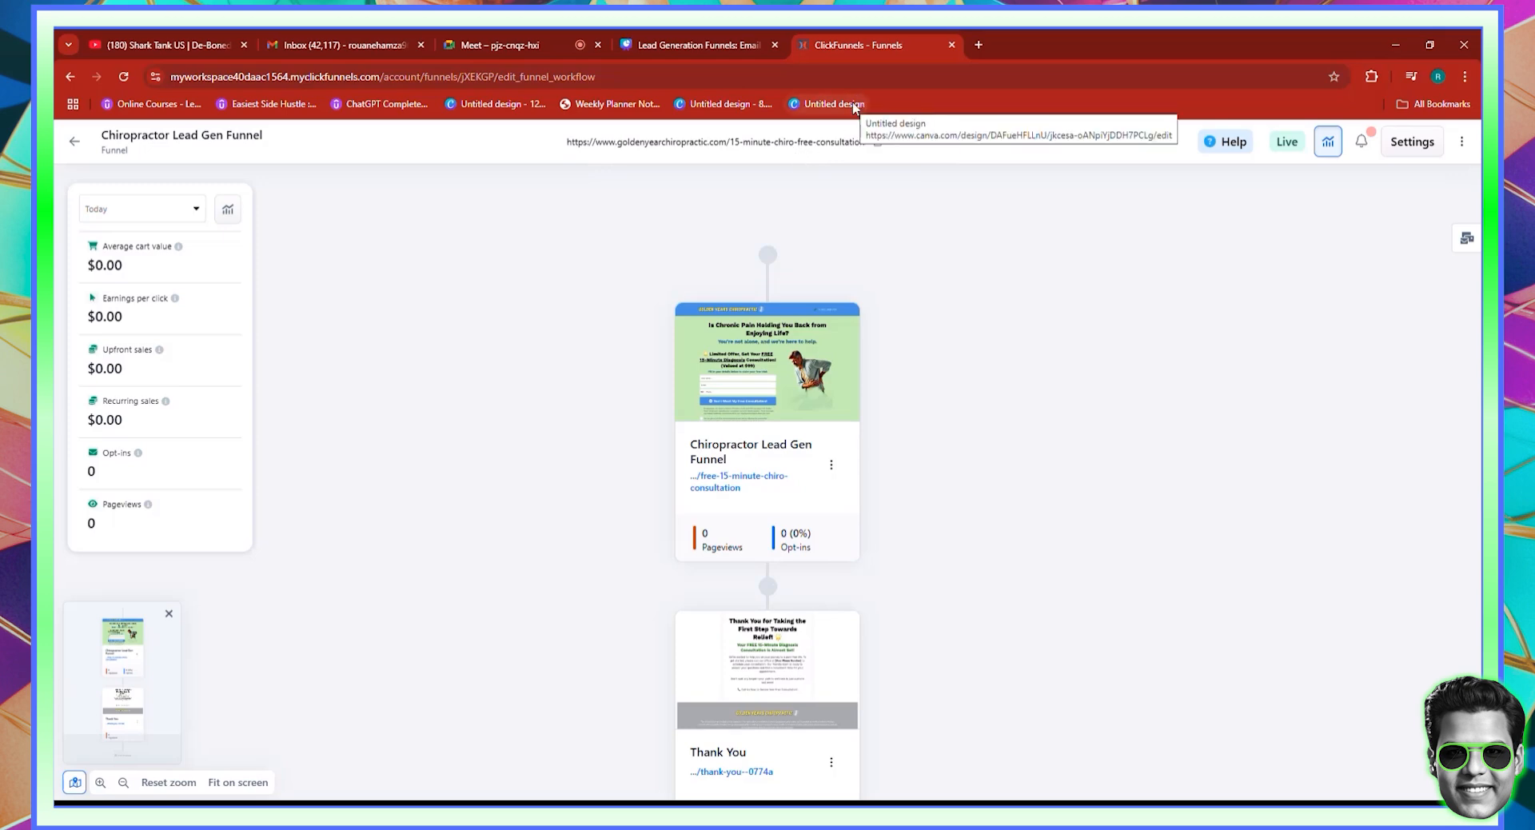
Start a new workflow attached to the funnel's first page and name it Chiropractor Email Workflow
{"action": "mouse_move", "coordinate": [832, 406]}
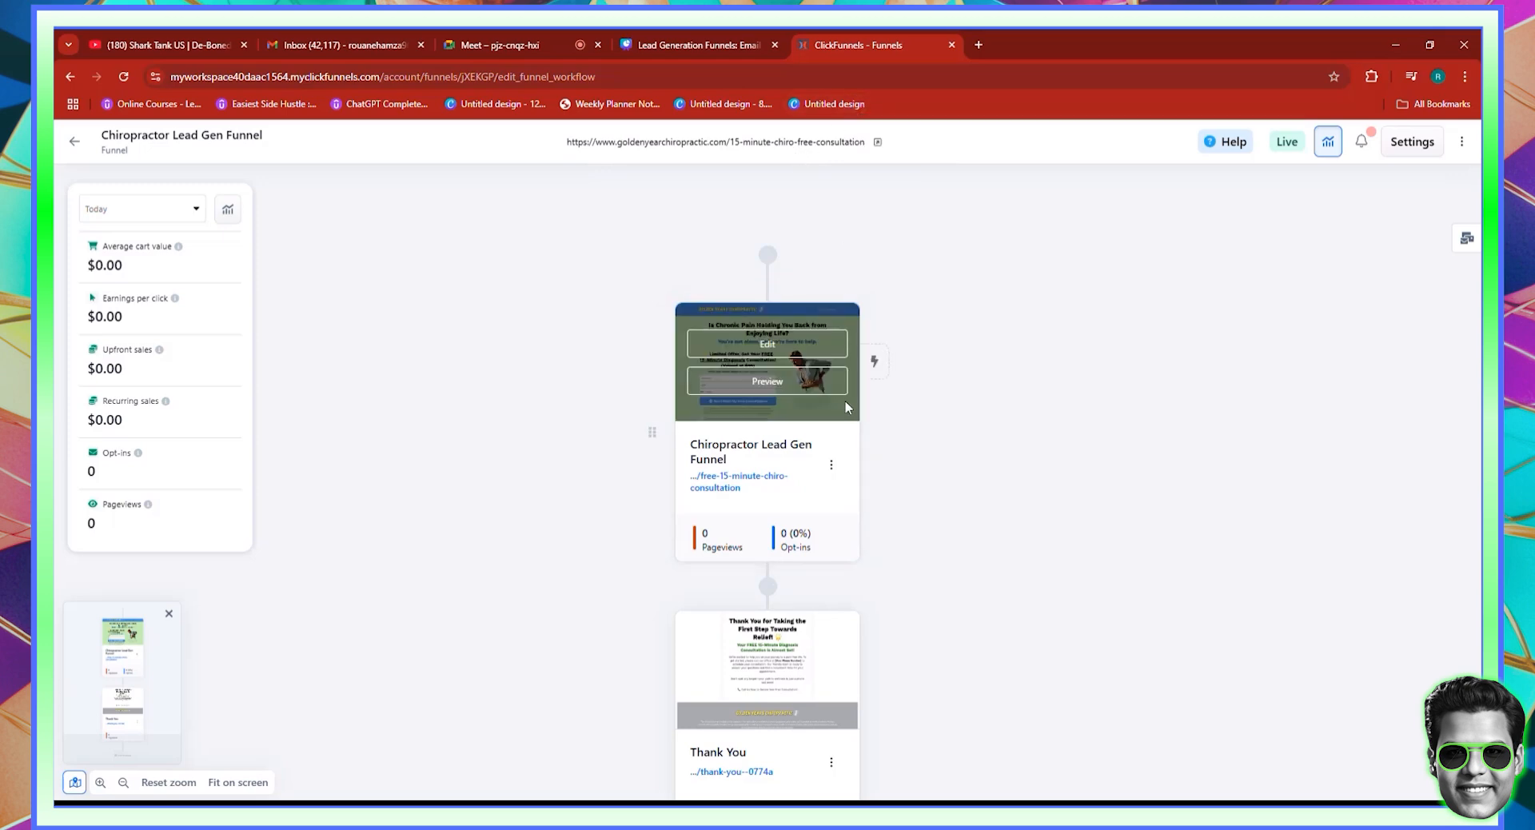
{"action": "left_click", "coordinate": [876, 363]}
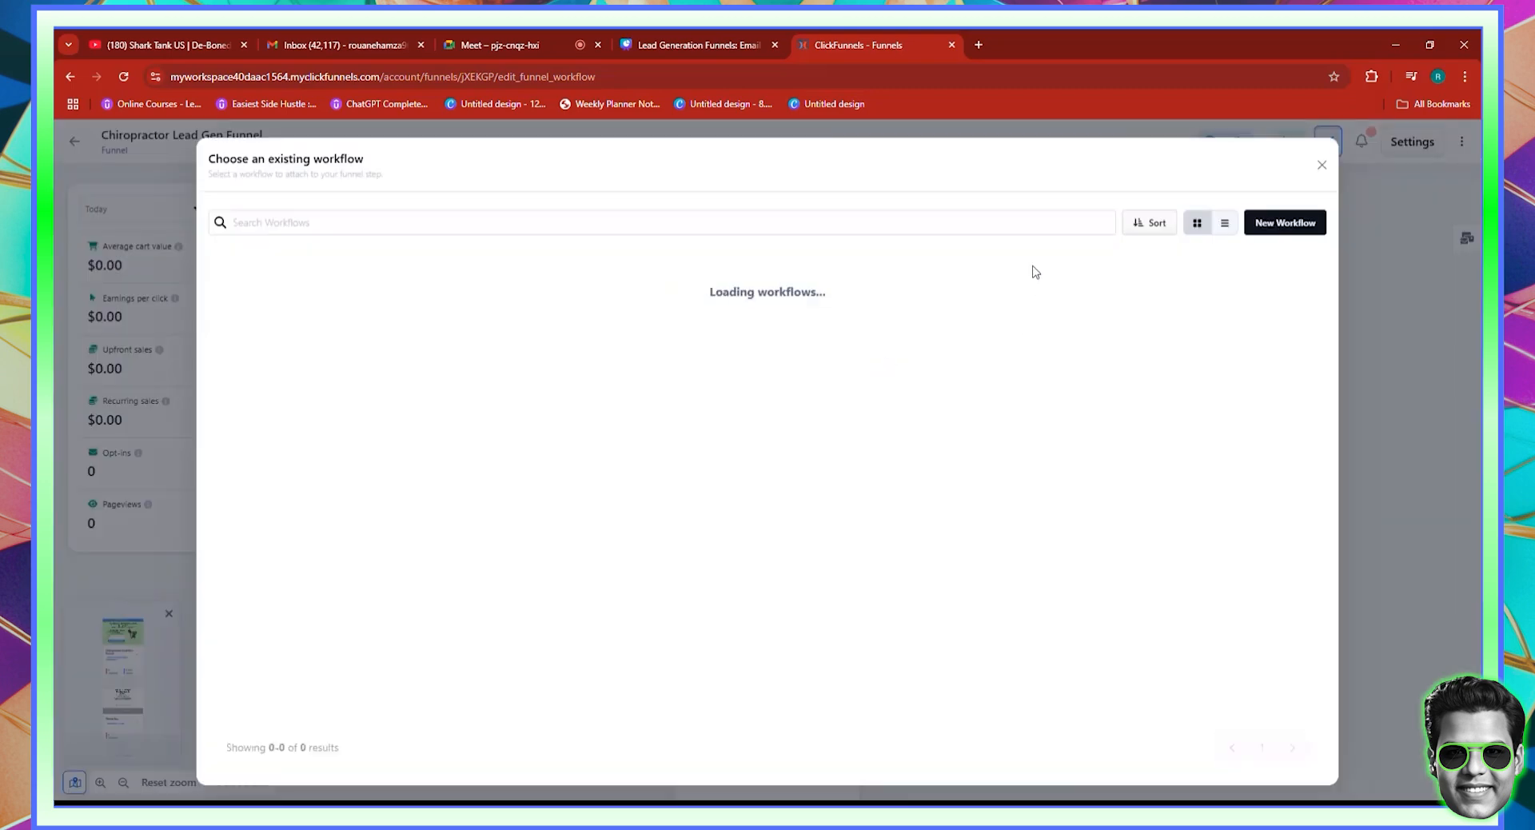
{"action": "left_click", "coordinate": [1279, 227]}
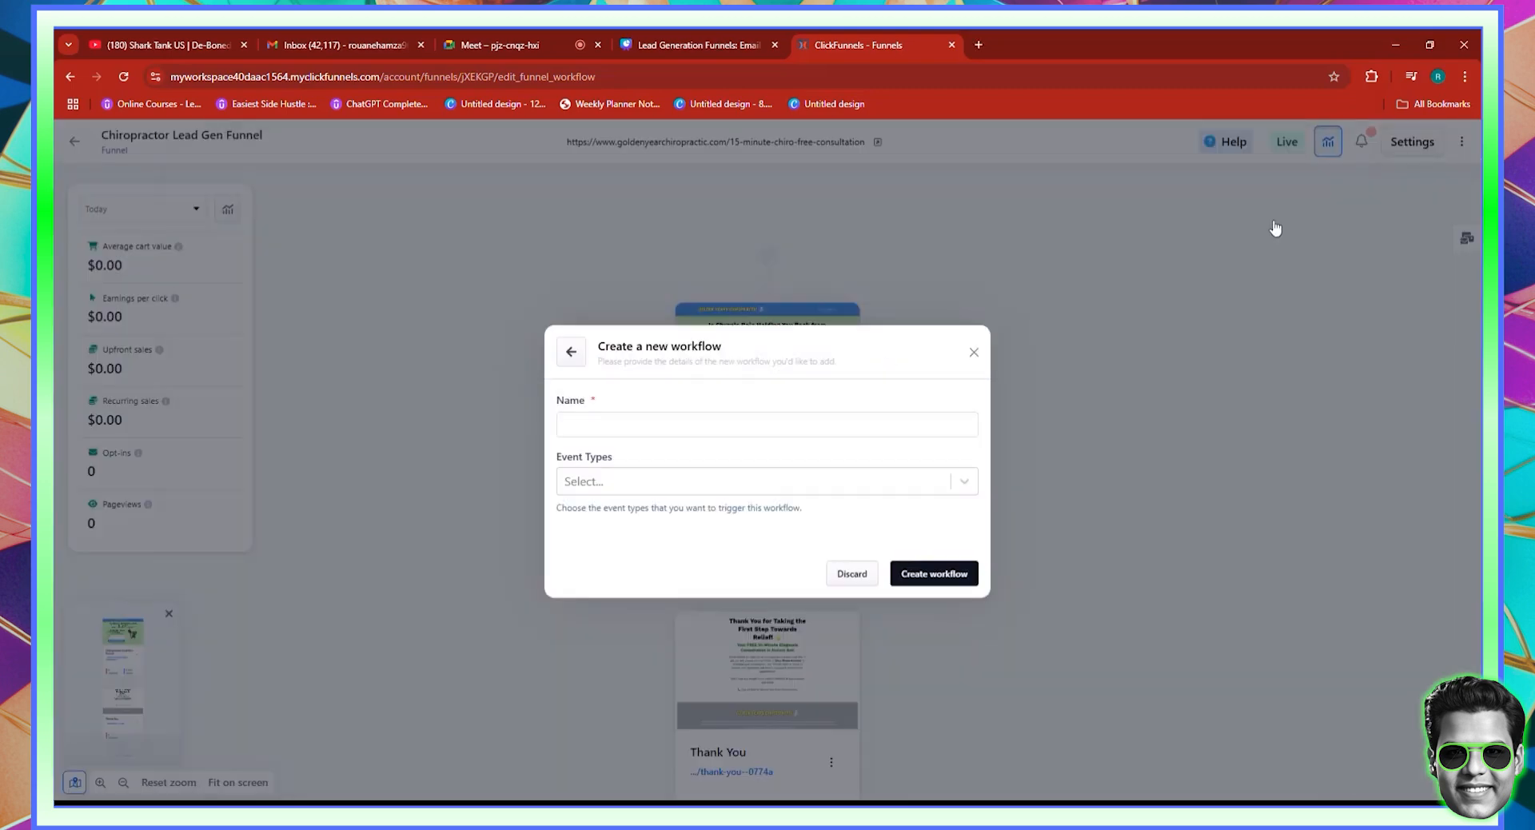
{"action": "left_click", "coordinate": [664, 432]}
{"action": "type", "text": "Chi"}
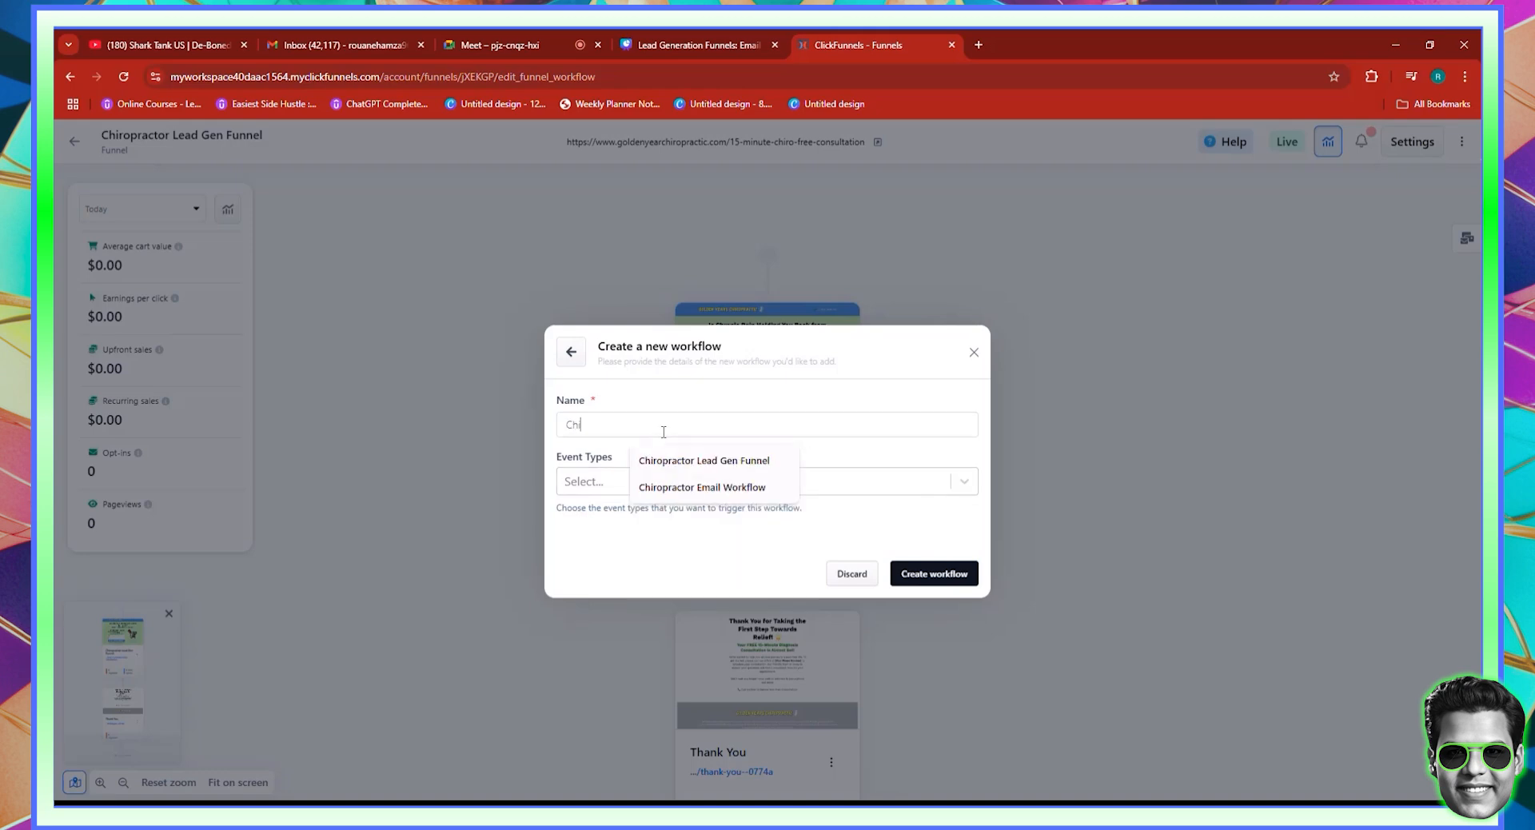
{"action": "type", "text": "ropractor Email Workflow"}
{"action": "left_click", "coordinate": [679, 487]}
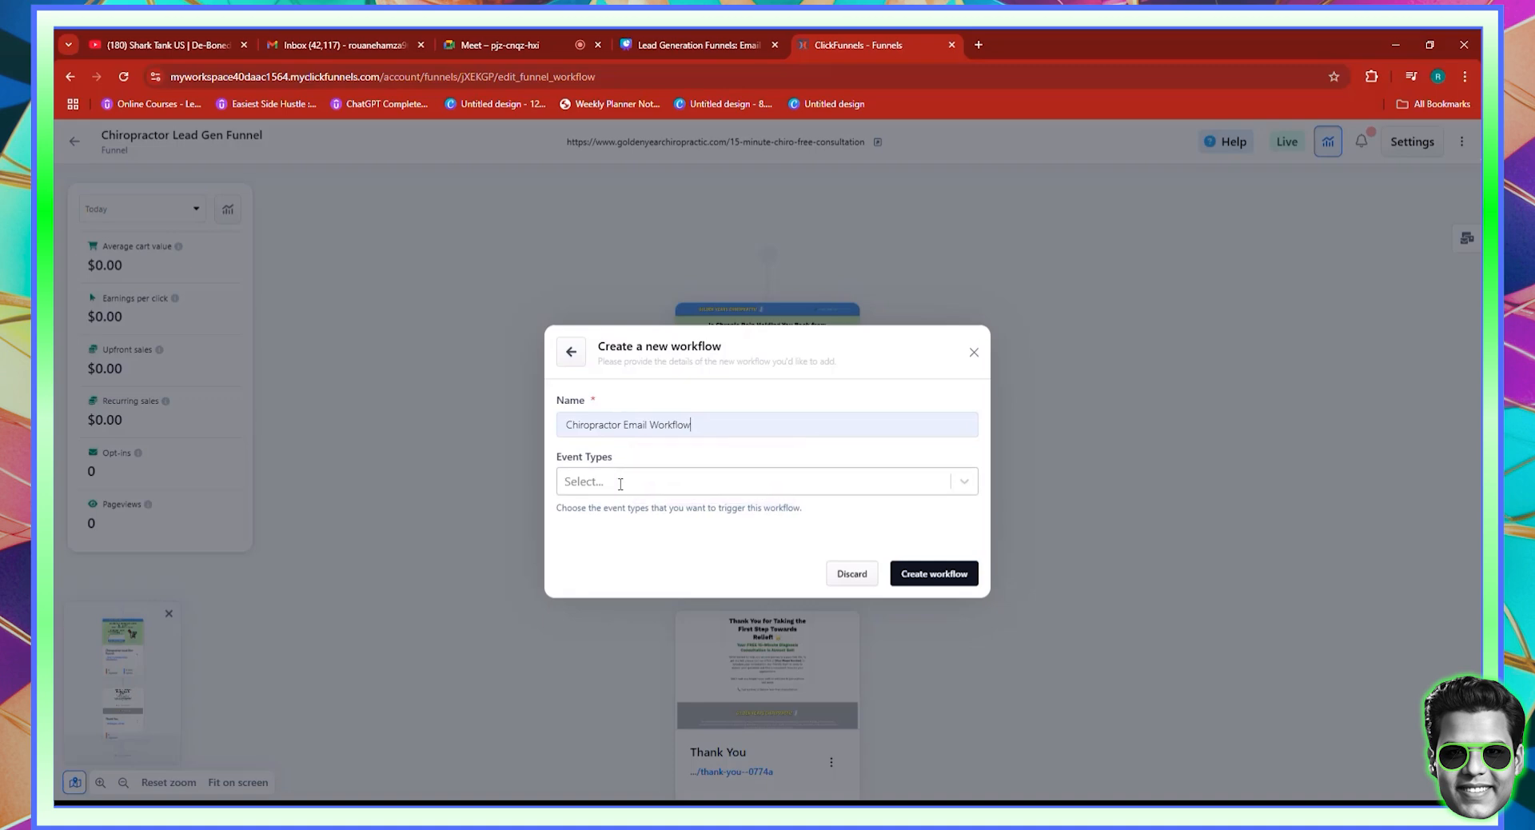
Set the workflow's triggering event type to Opt-In and create the workflow
{"action": "left_click", "coordinate": [620, 483]}
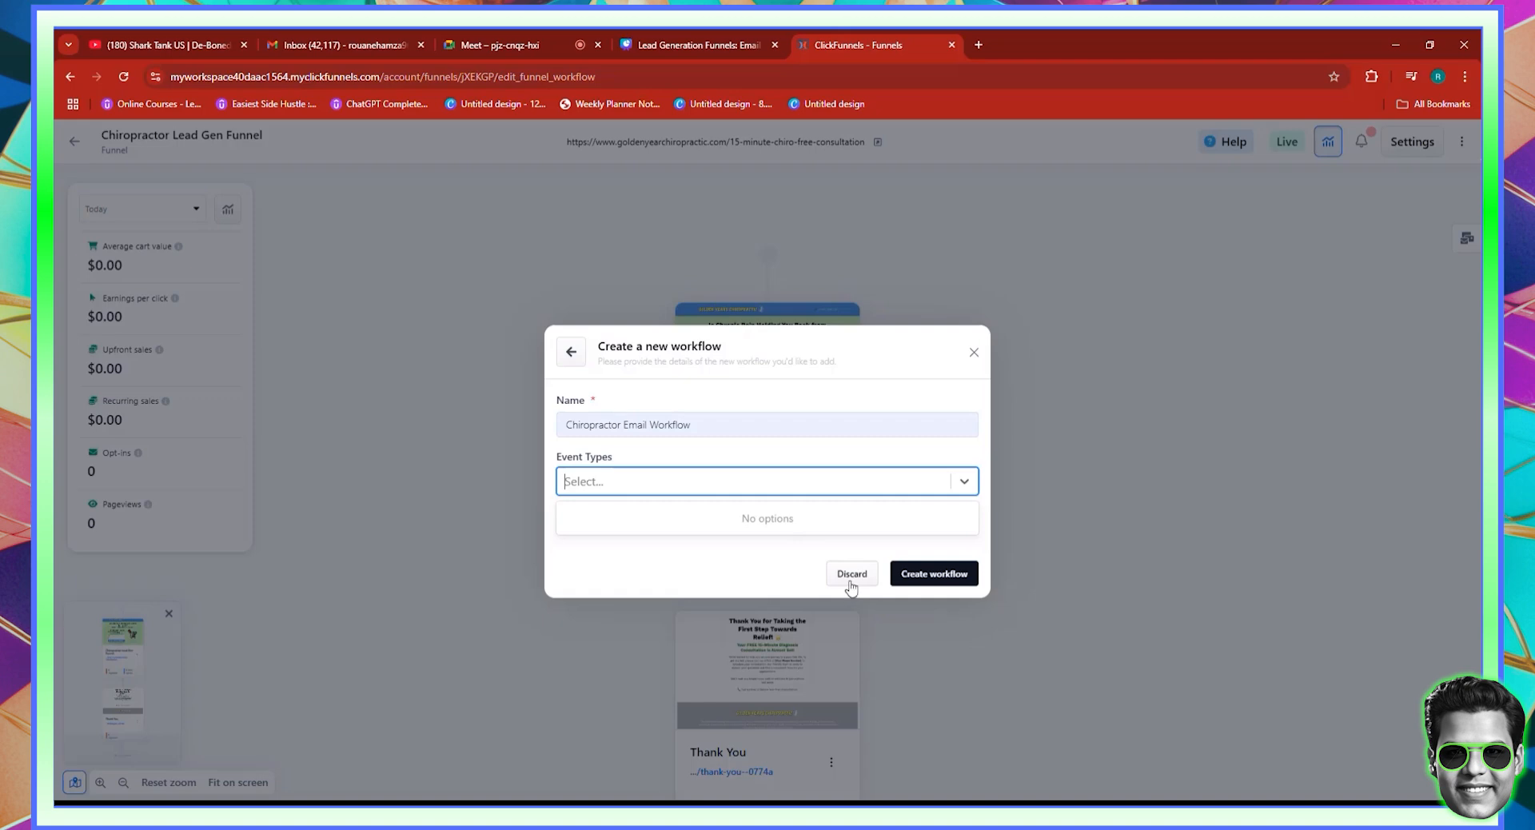
{"action": "type", "text": "op"}
{"action": "left_click", "coordinate": [581, 519]}
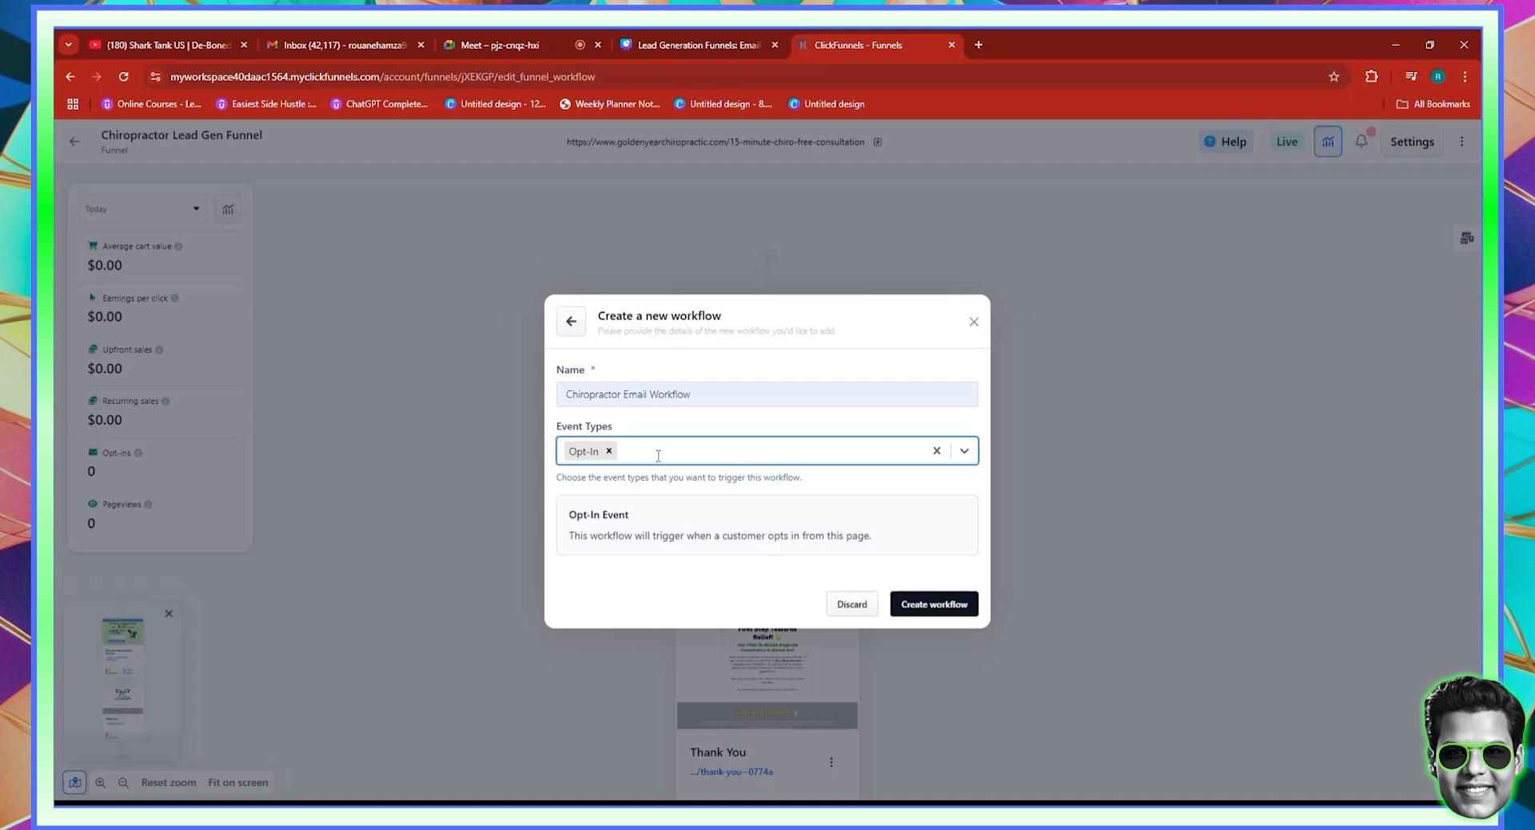
{"action": "left_click", "coordinate": [758, 453]}
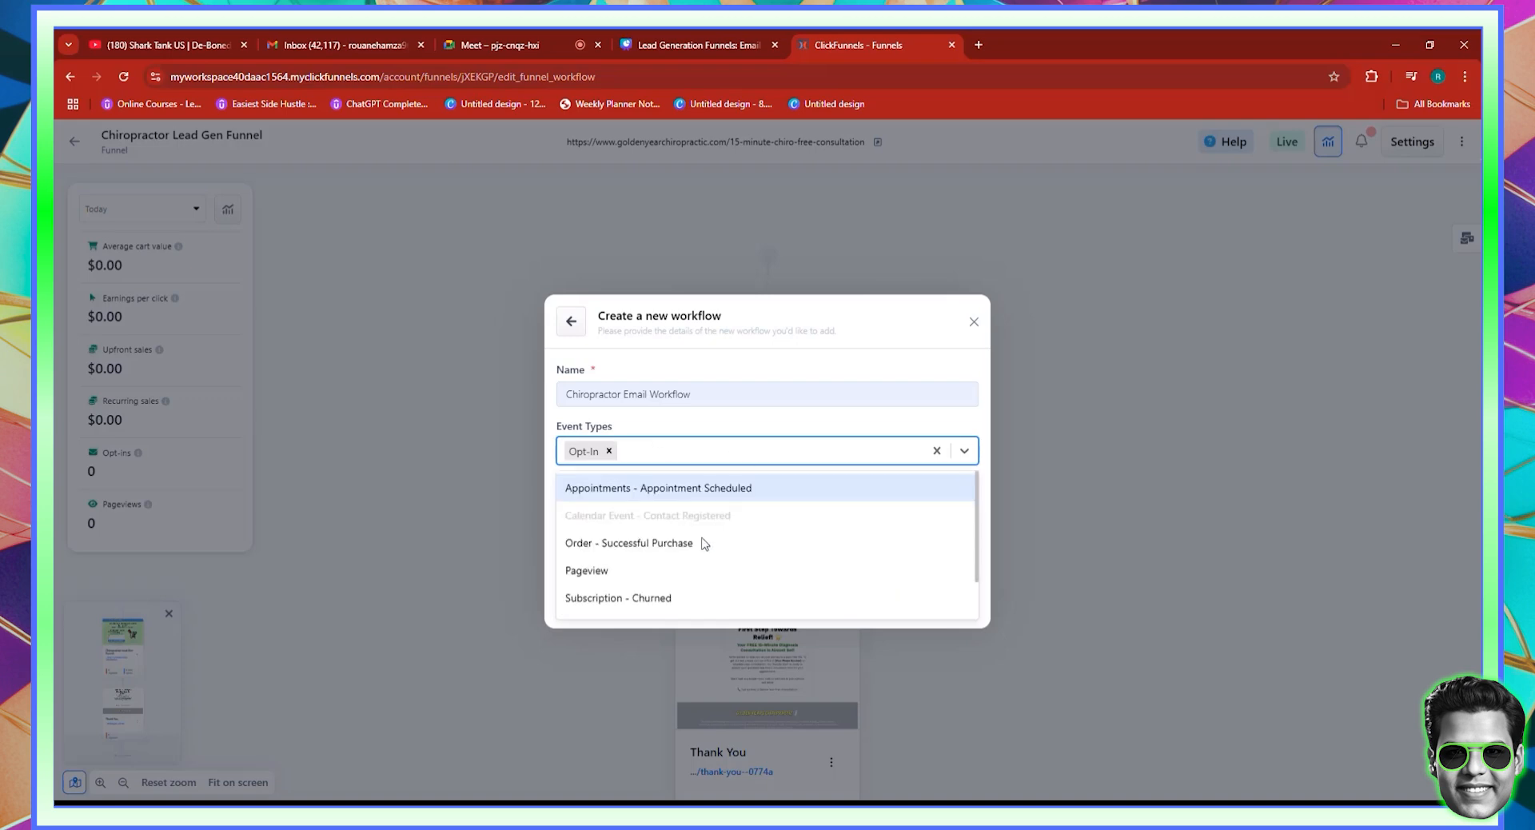
{"action": "left_click", "coordinate": [609, 451]}
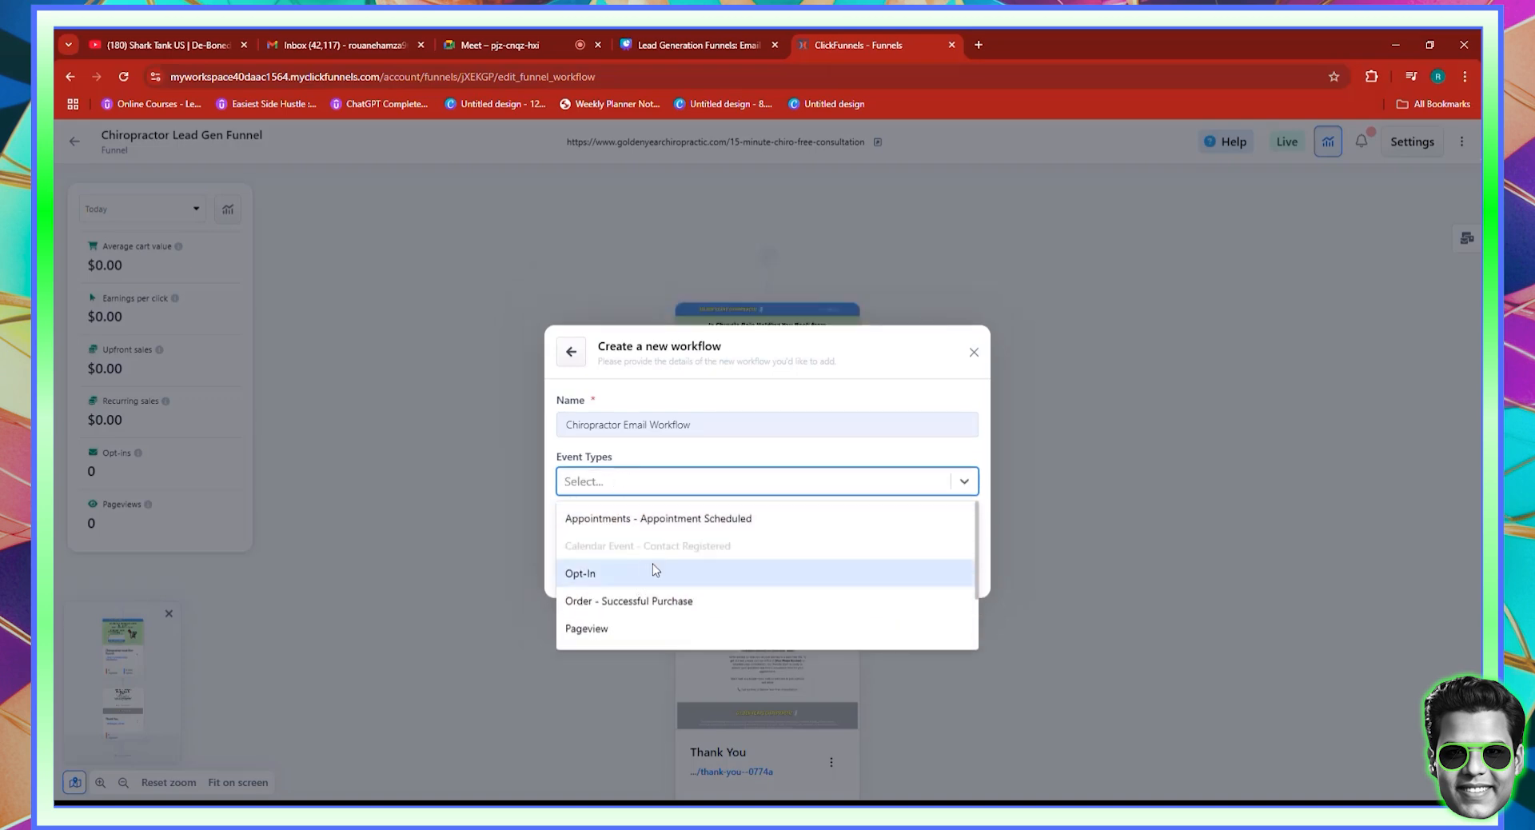
{"action": "left_click", "coordinate": [609, 572]}
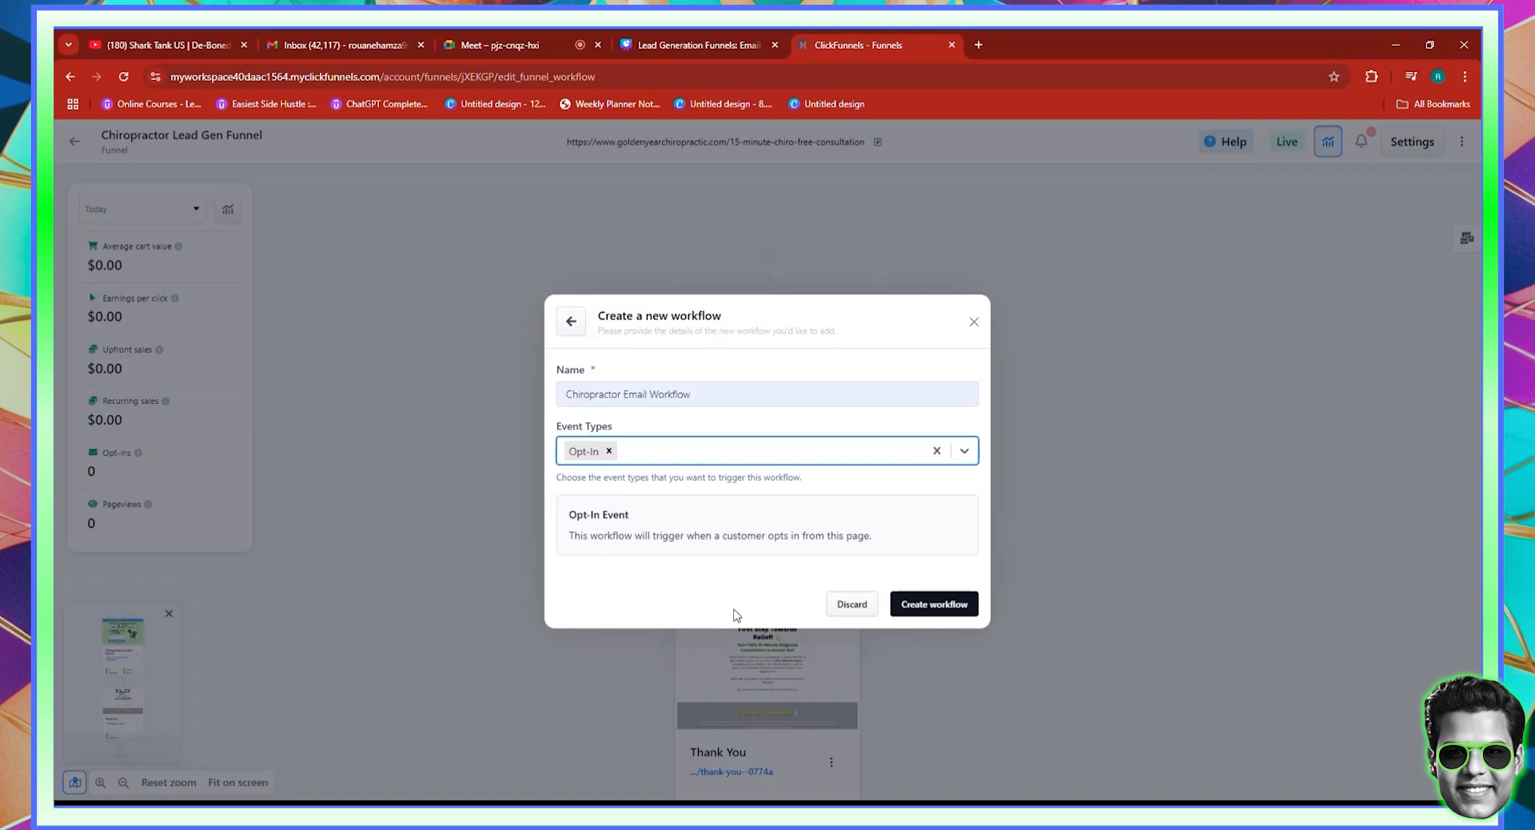
{"action": "left_click", "coordinate": [912, 609]}
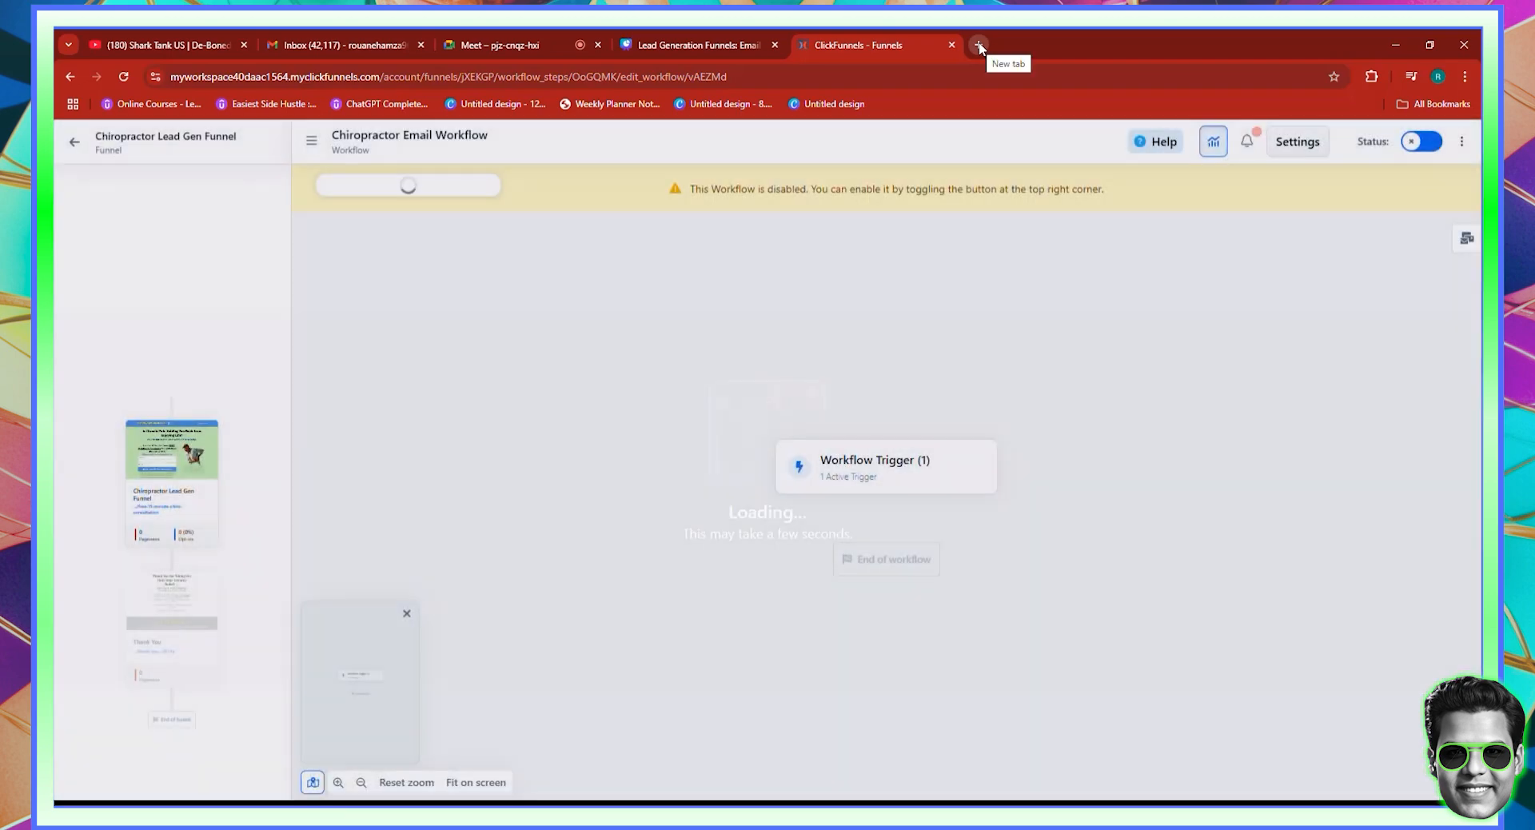
Open ChatGPT in a new browser tab, place it before the ClickFunnels tab, and return to the workflow
{"action": "left_click", "coordinate": [979, 45]}
{"action": "type", "text": "chat"}
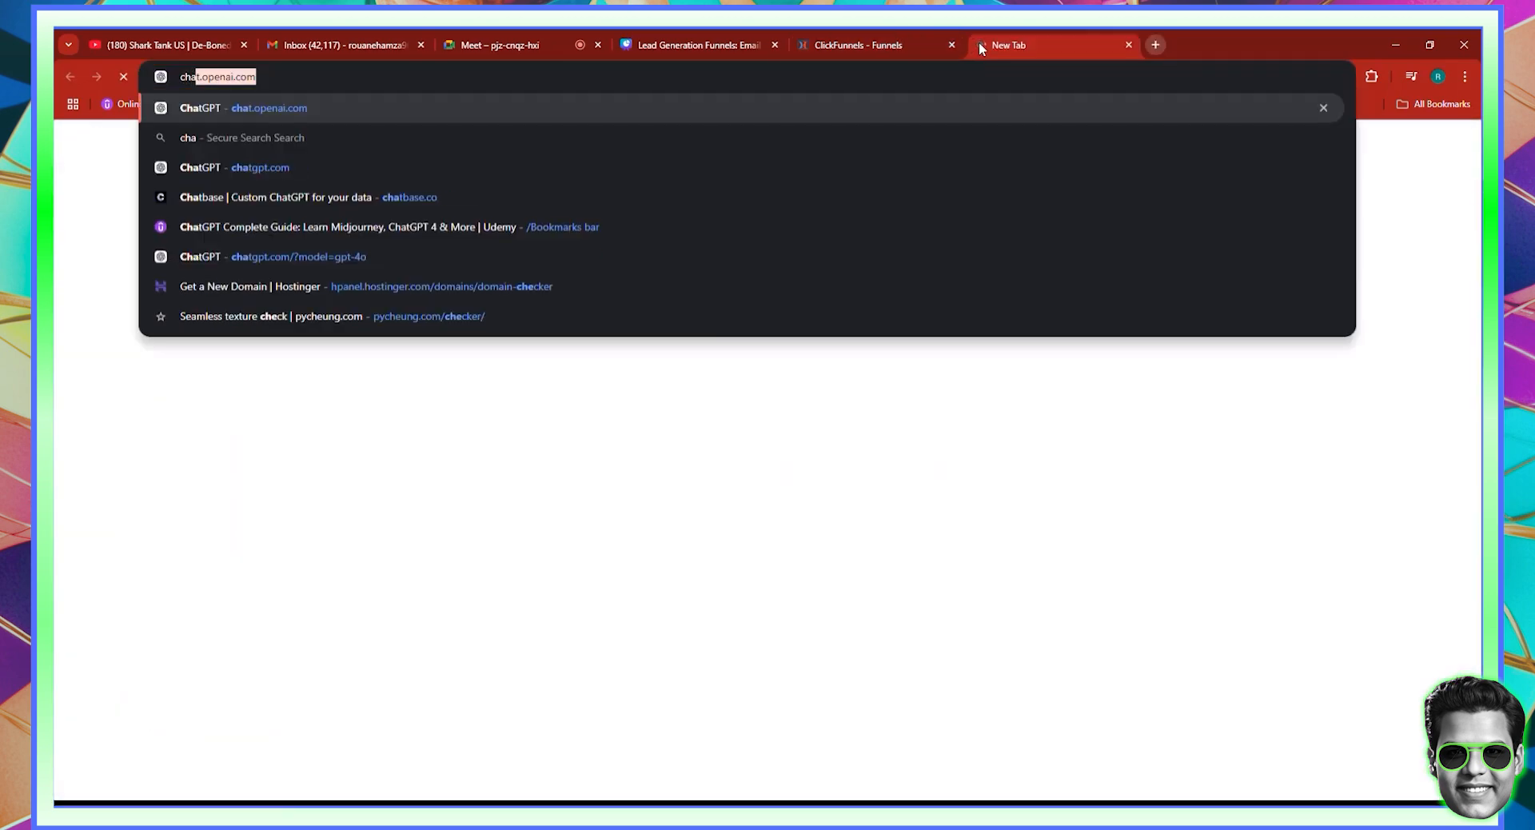
{"action": "key", "text": "Return"}
{"action": "left_click", "coordinate": [846, 32]}
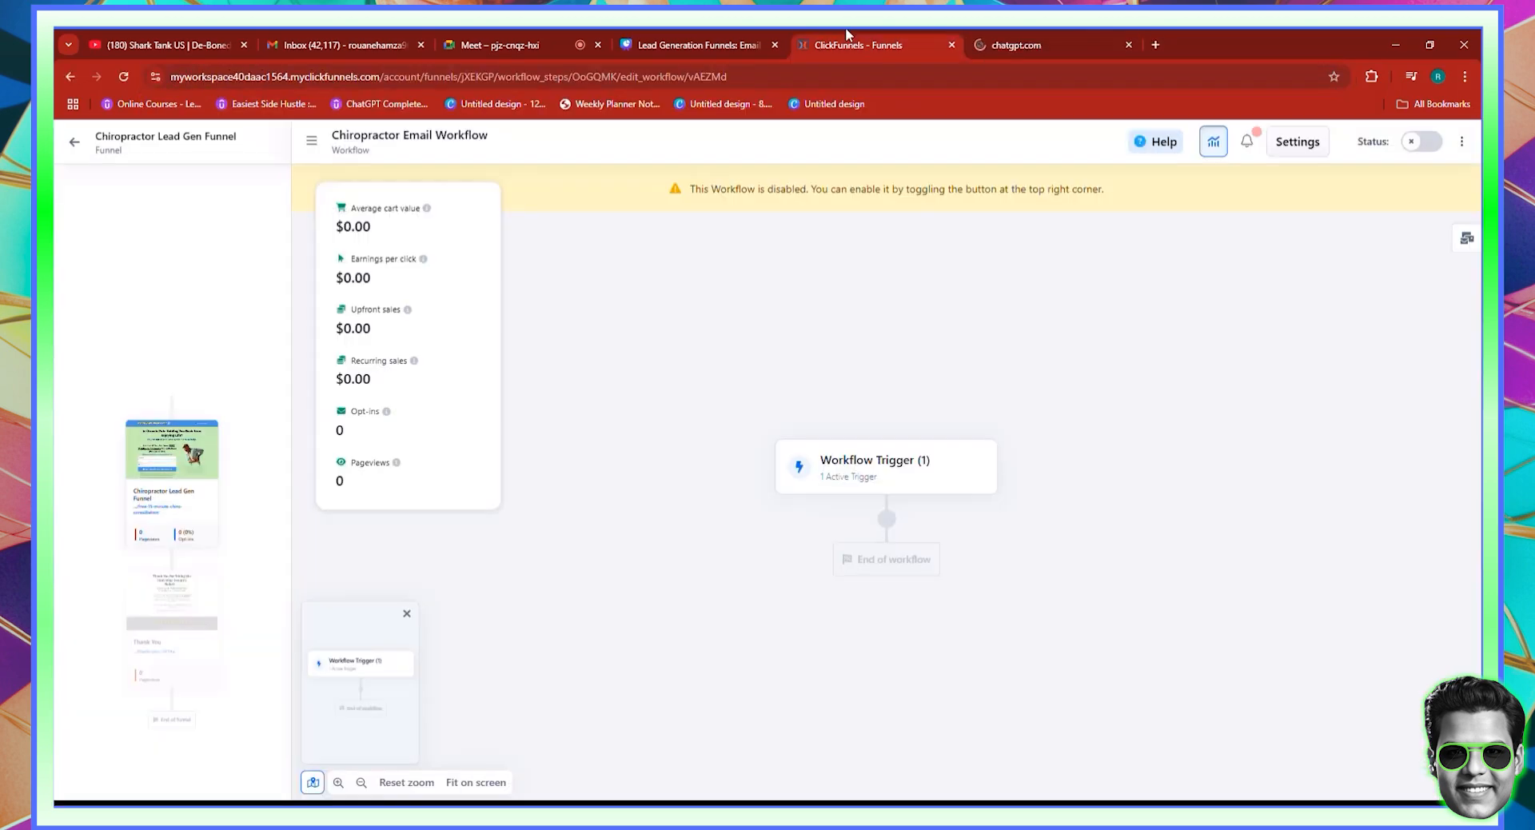
{"action": "left_click_drag", "start_coordinate": [1037, 35], "coordinate": [863, 30]}
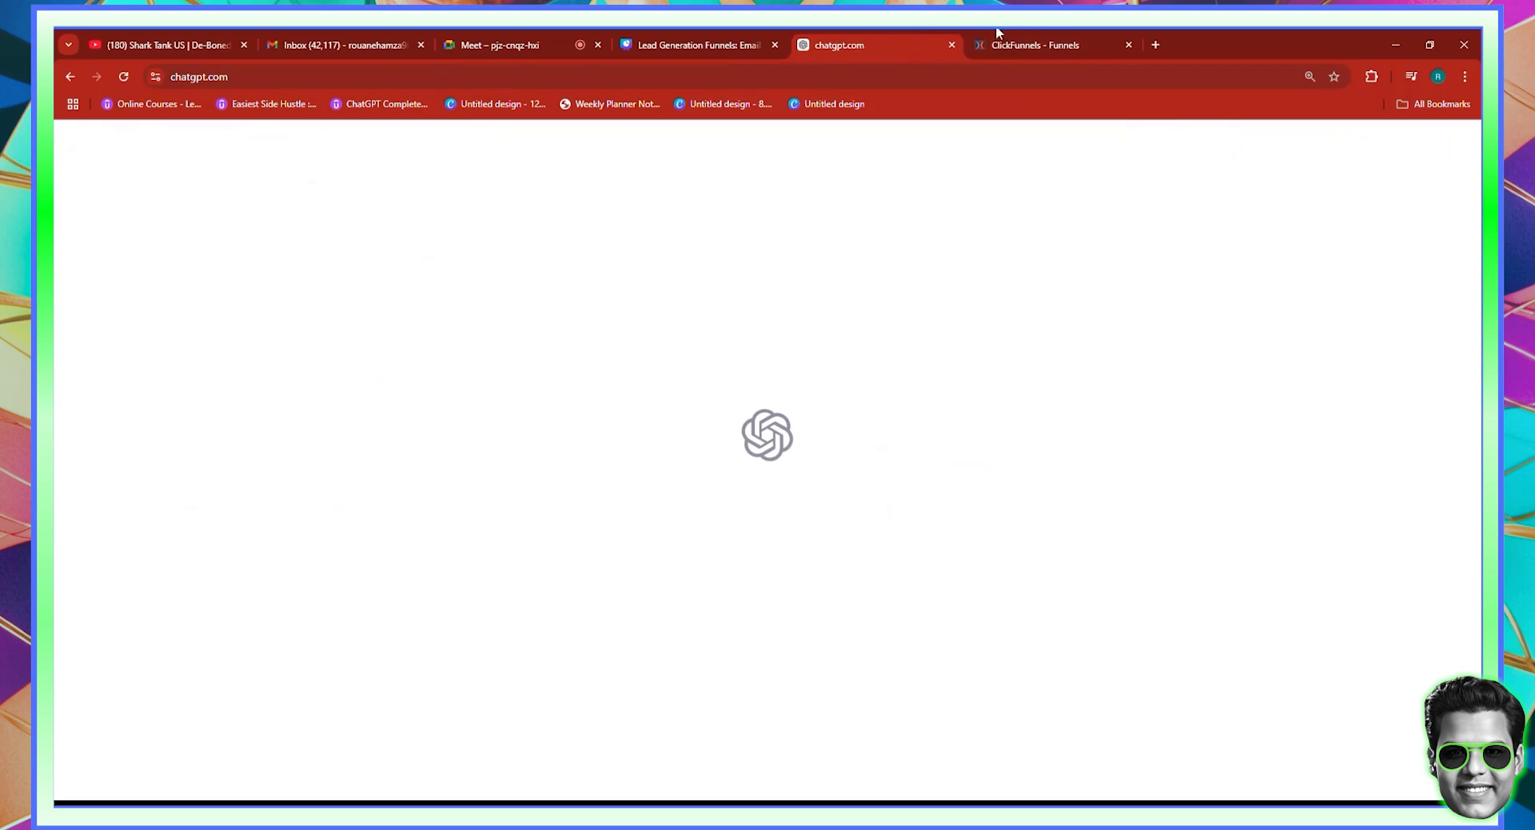
{"action": "left_click", "coordinate": [999, 40]}
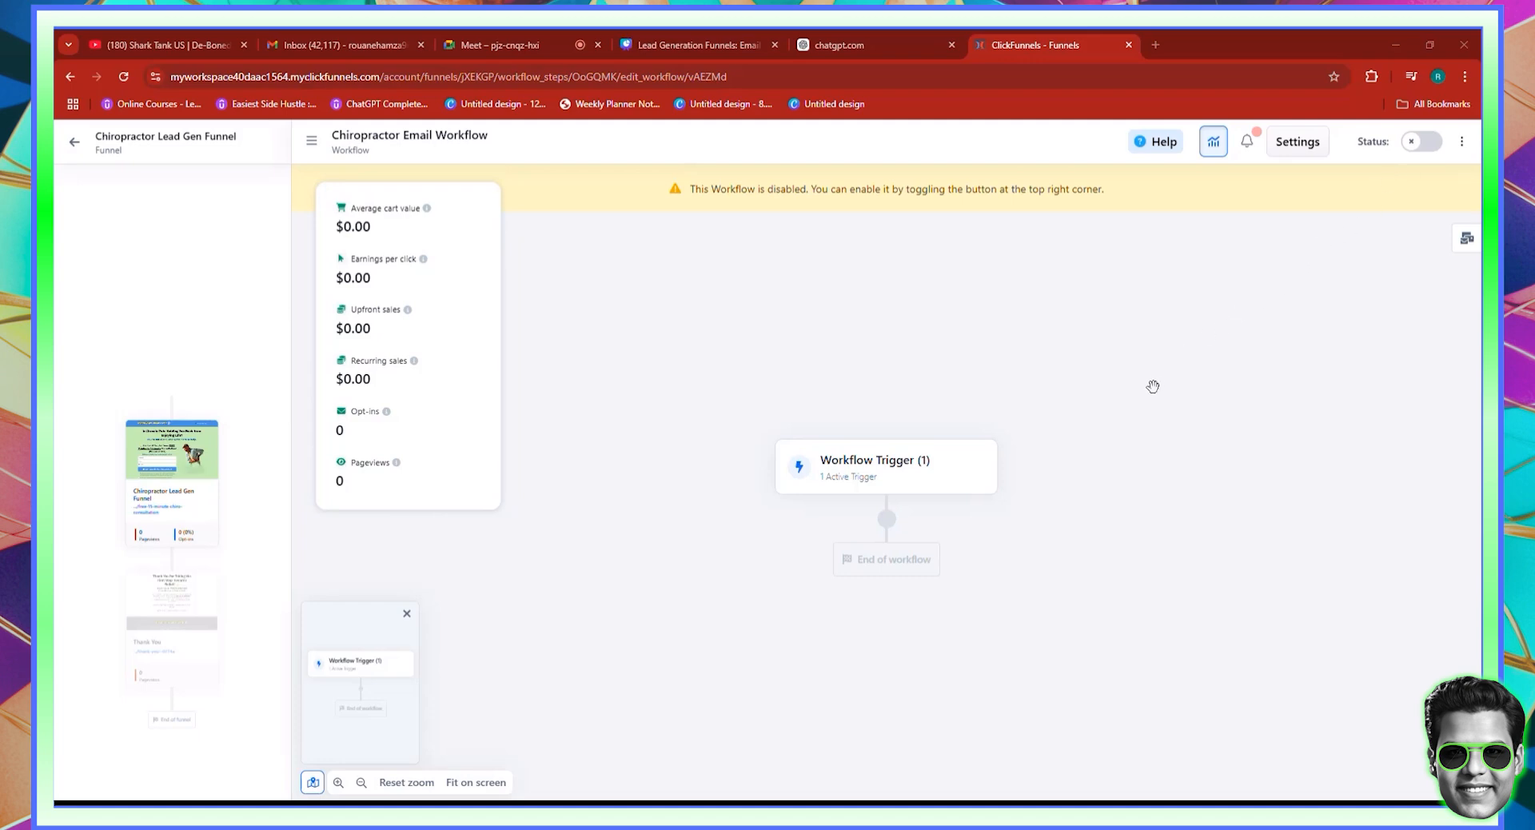
Switch to ChatGPT and copy Email 1's title, Welcome and Introduction, from the email sequence in the Chiropractor Lead Gen Funnel chat
{"action": "left_click", "coordinate": [862, 45]}
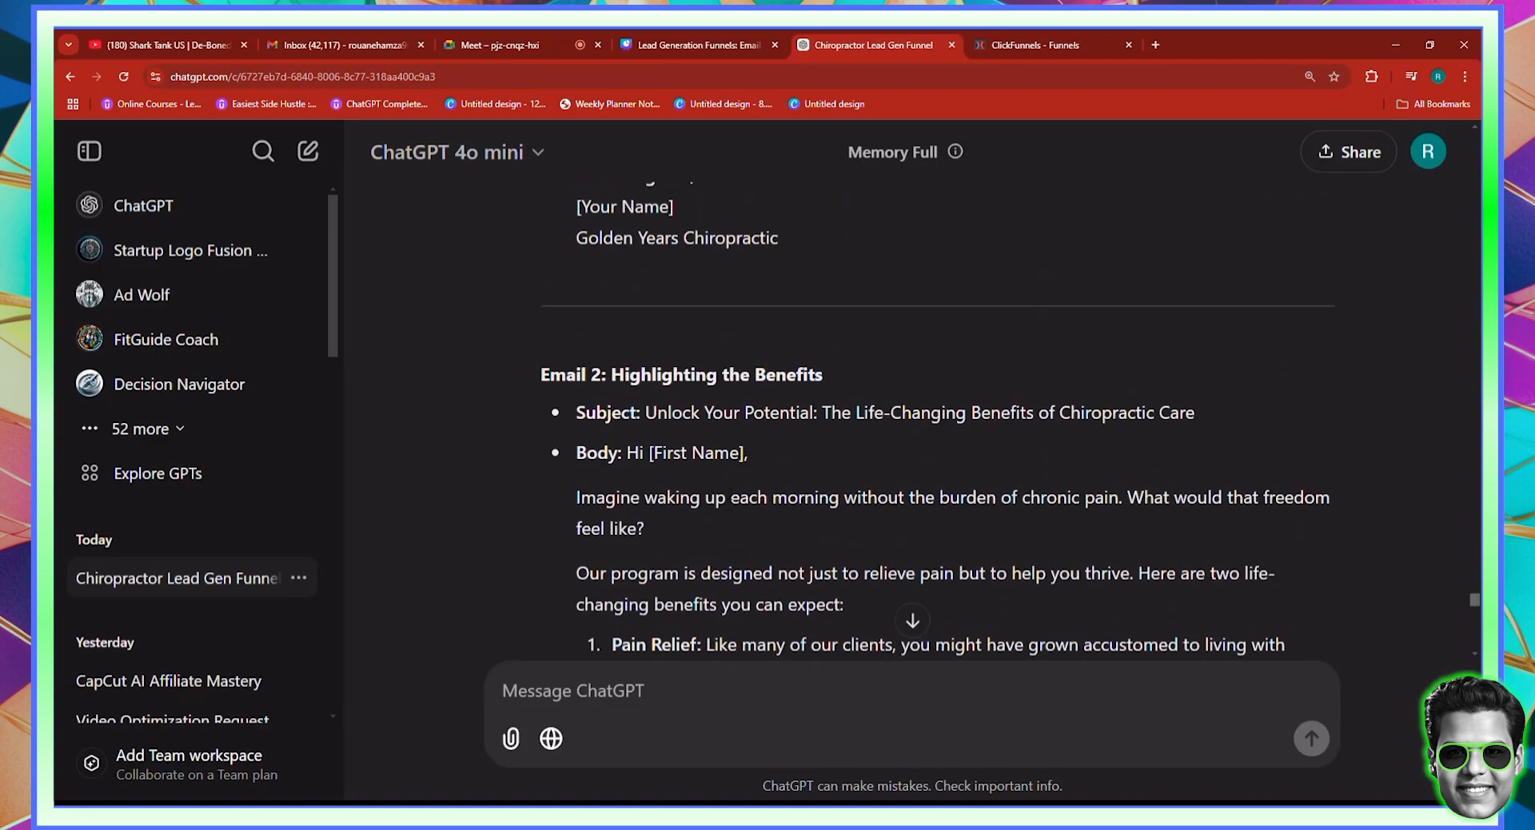
{"action": "scroll", "coordinate": [936, 416], "scroll_direction": "up", "scroll_amount": 10}
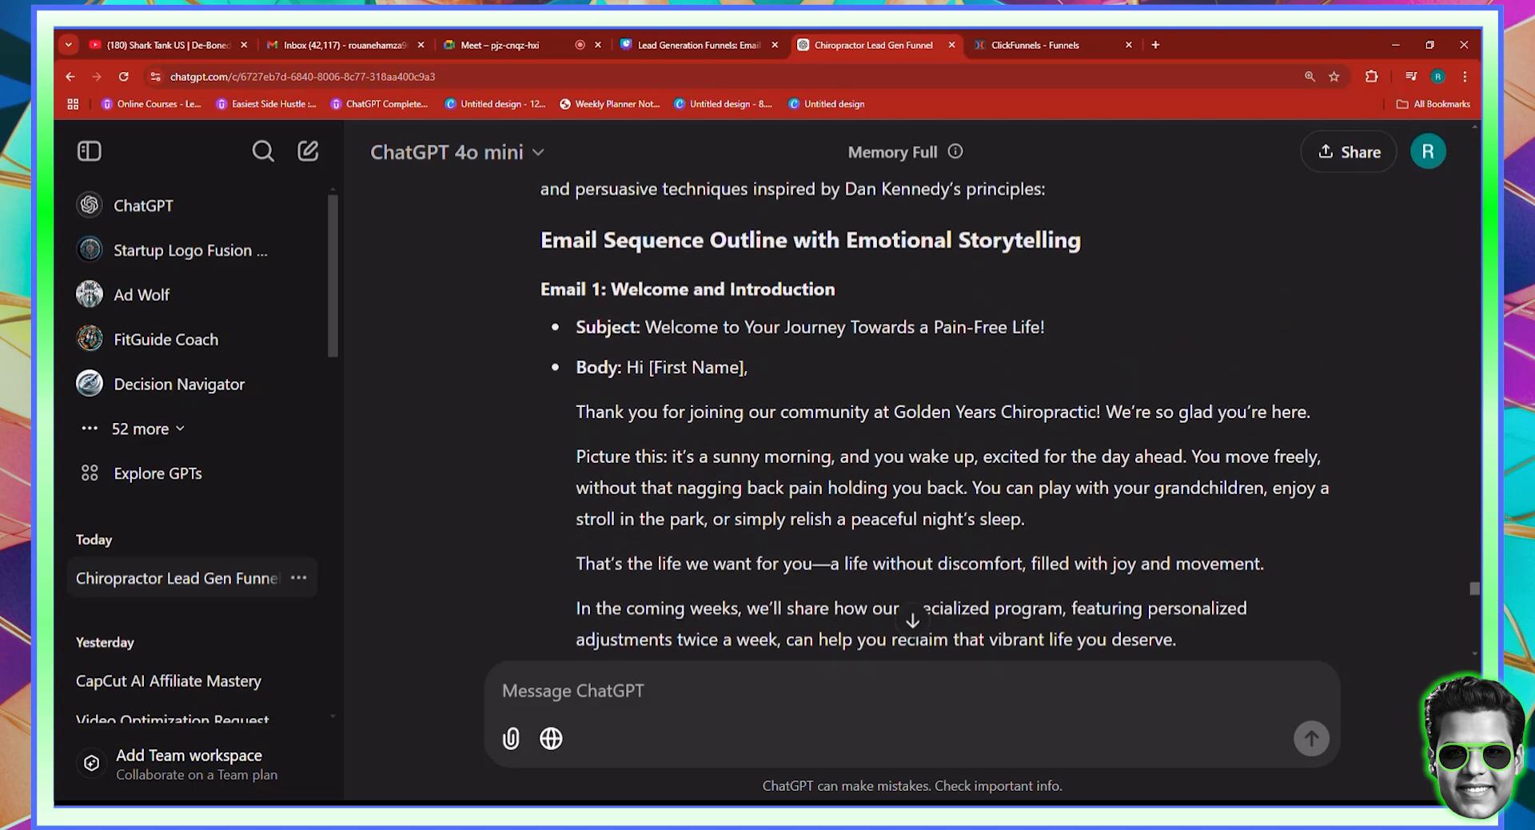
{"action": "scroll", "coordinate": [906, 421], "scroll_direction": "up", "scroll_amount": 1}
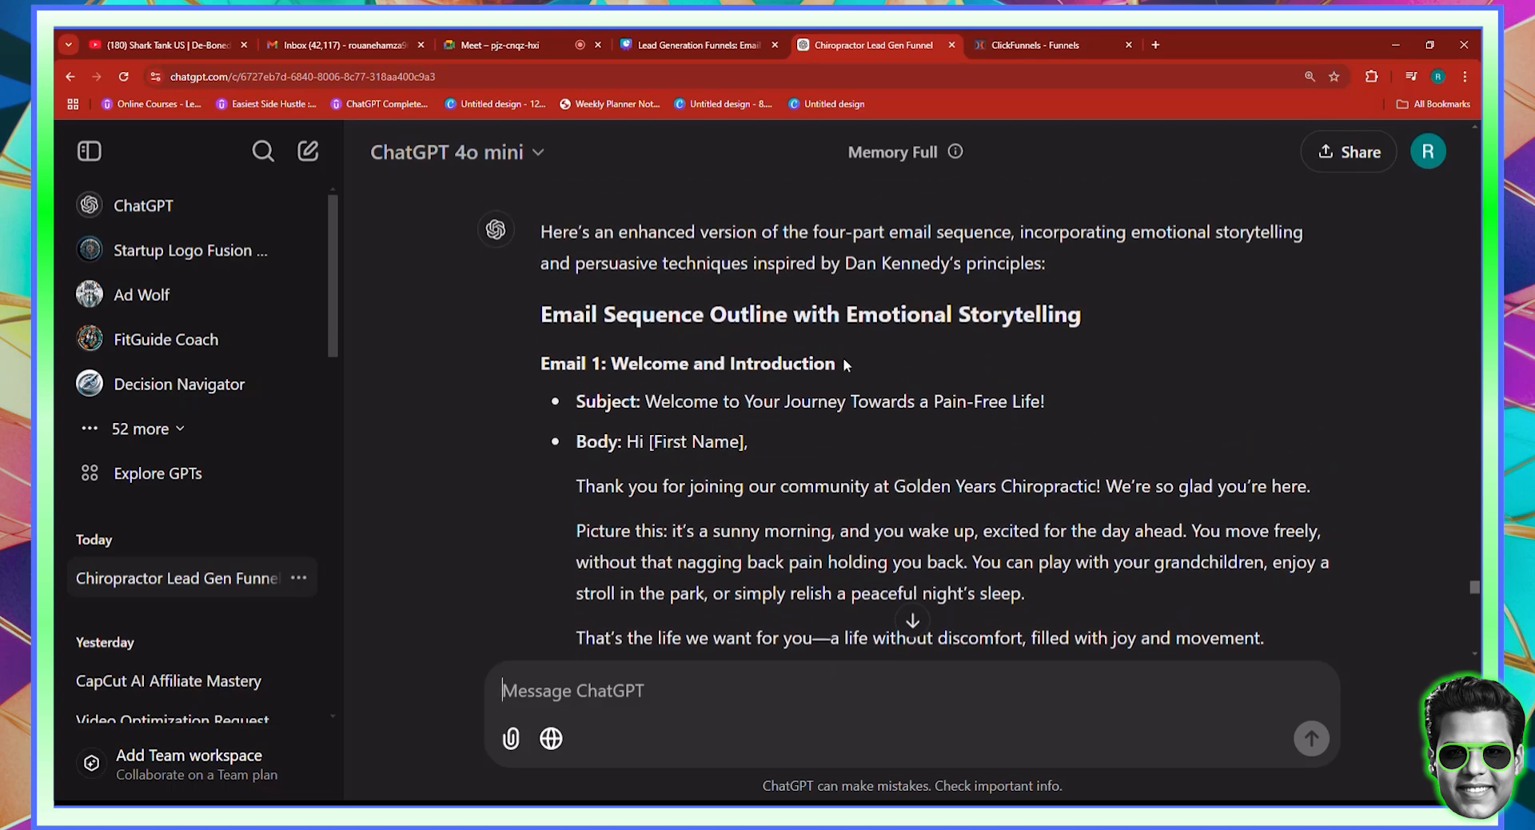
{"action": "left_click_drag", "start_coordinate": [842, 366], "coordinate": [612, 364]}
{"action": "key", "text": "ctrl+c"}
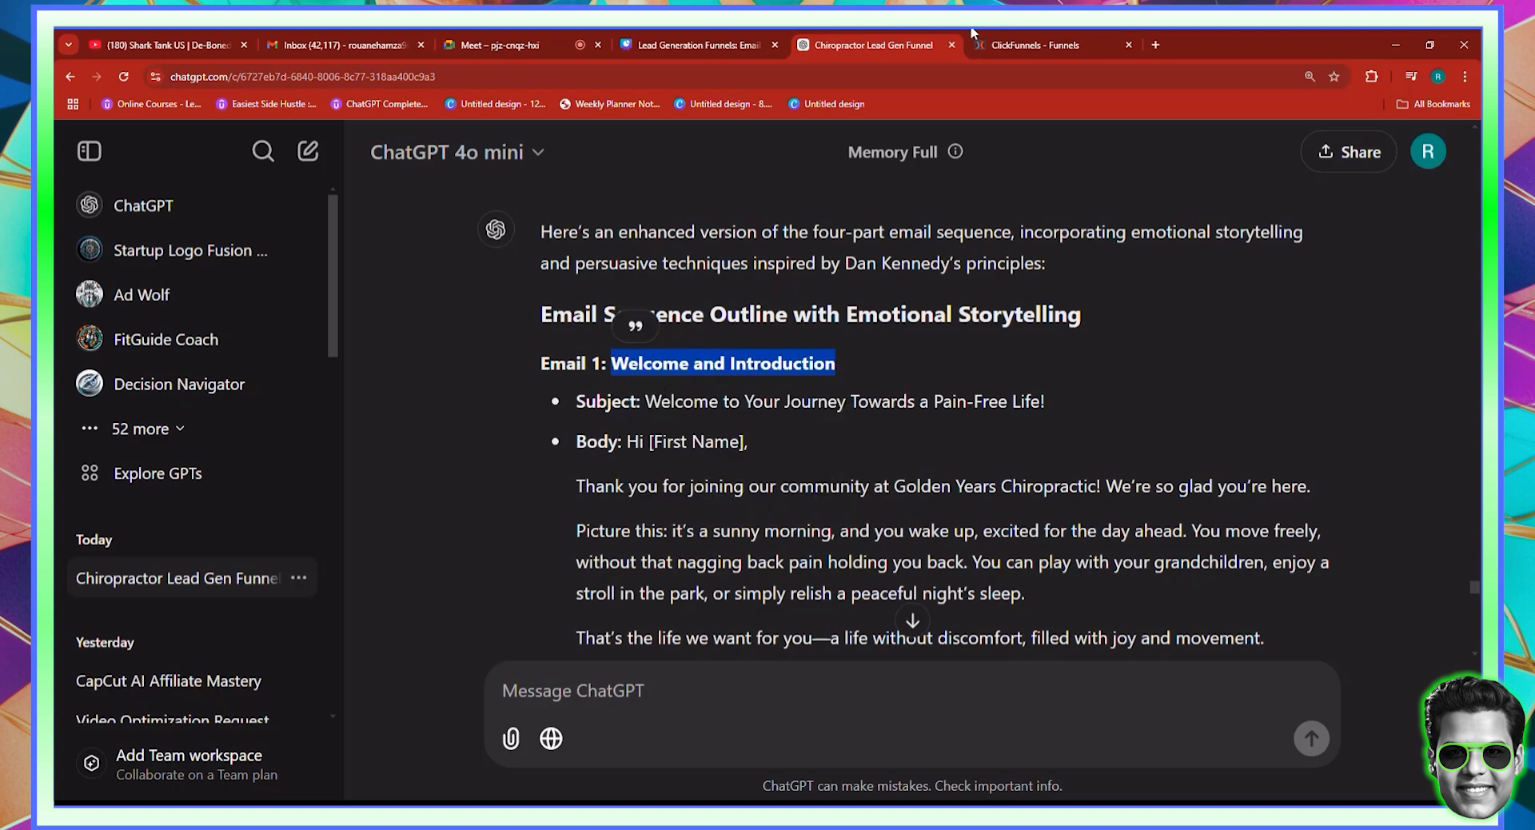
Back in ClickFunnels, add a Send Email step after the workflow trigger using Classic Email Template 3 and name it Welcome and Introduction
{"action": "left_click", "coordinate": [1009, 41]}
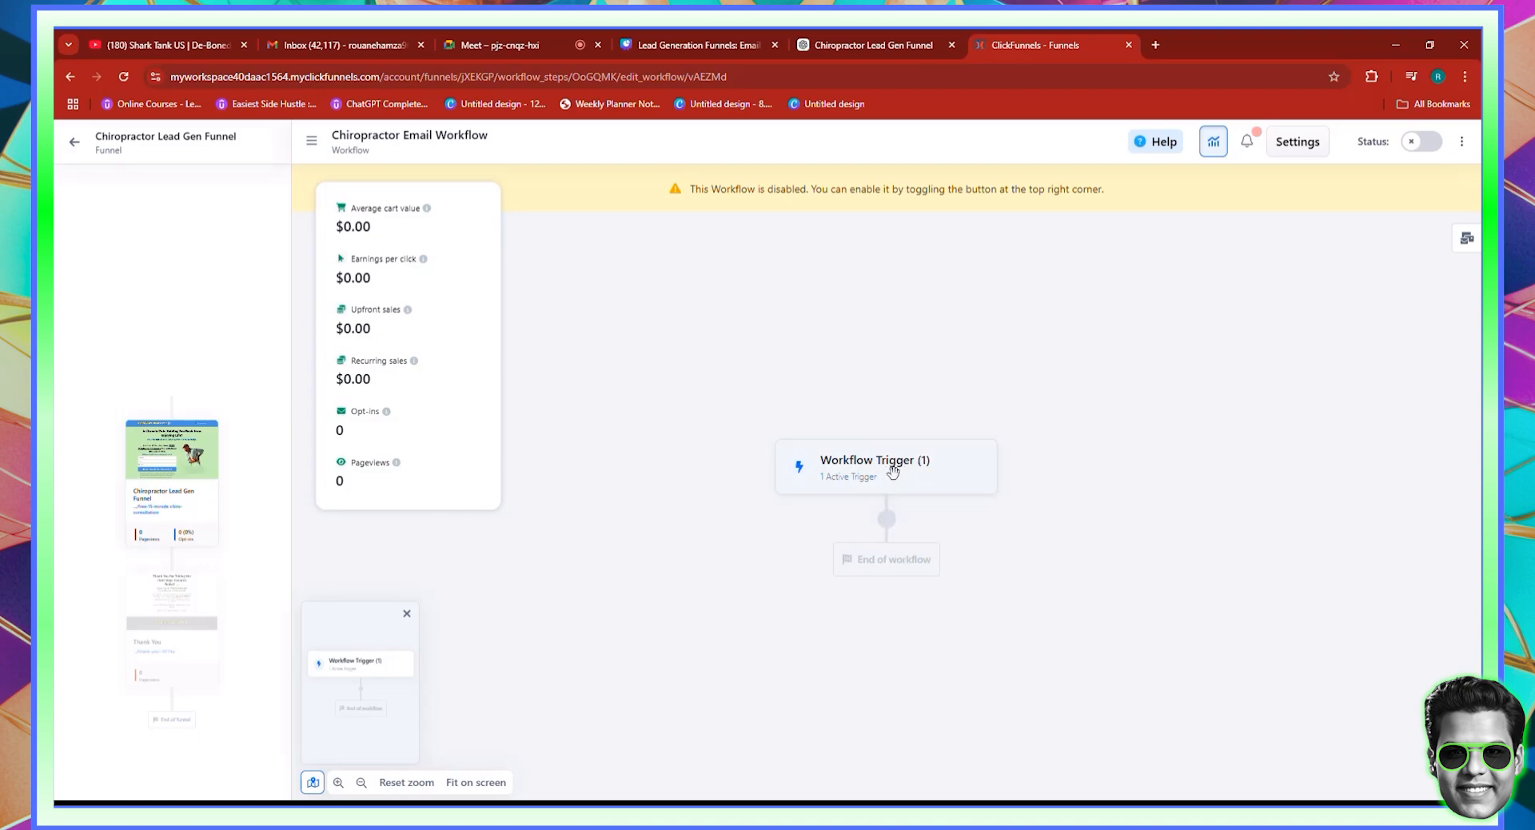
{"action": "left_click", "coordinate": [886, 520]}
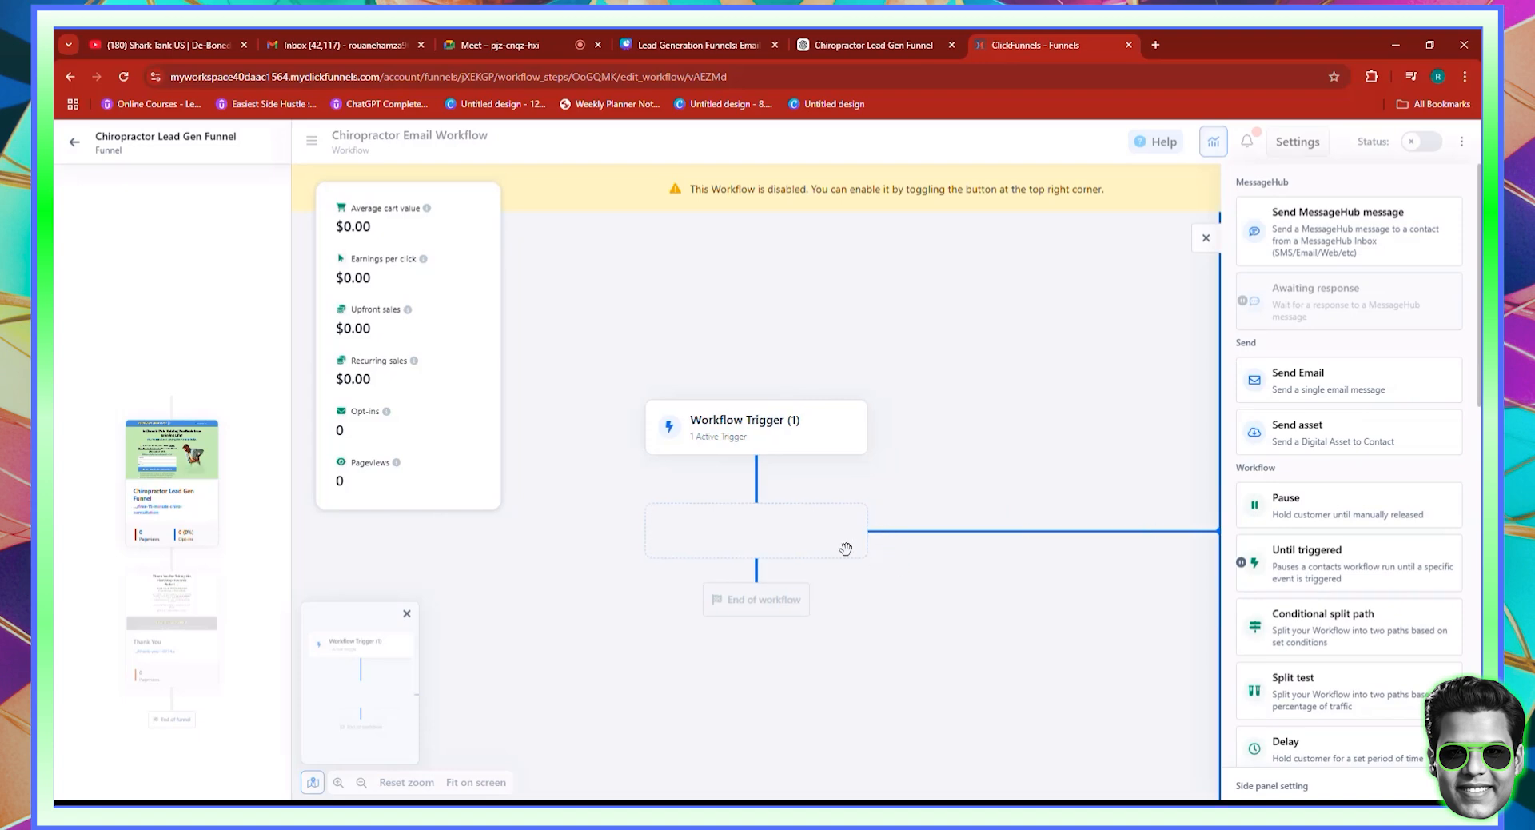
{"action": "left_click", "coordinate": [1322, 381]}
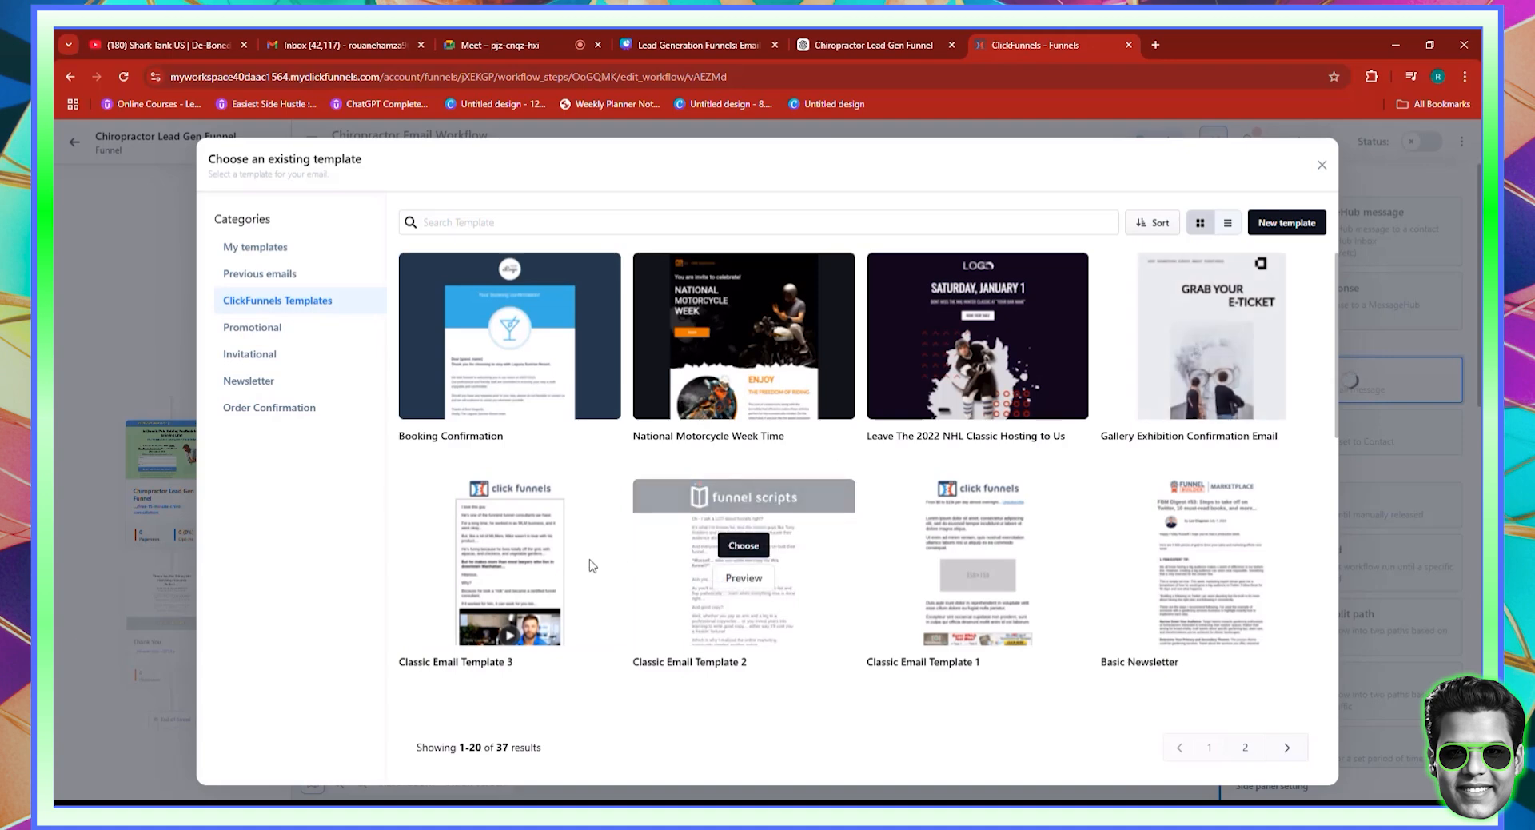
{"action": "mouse_move", "coordinate": [511, 552]}
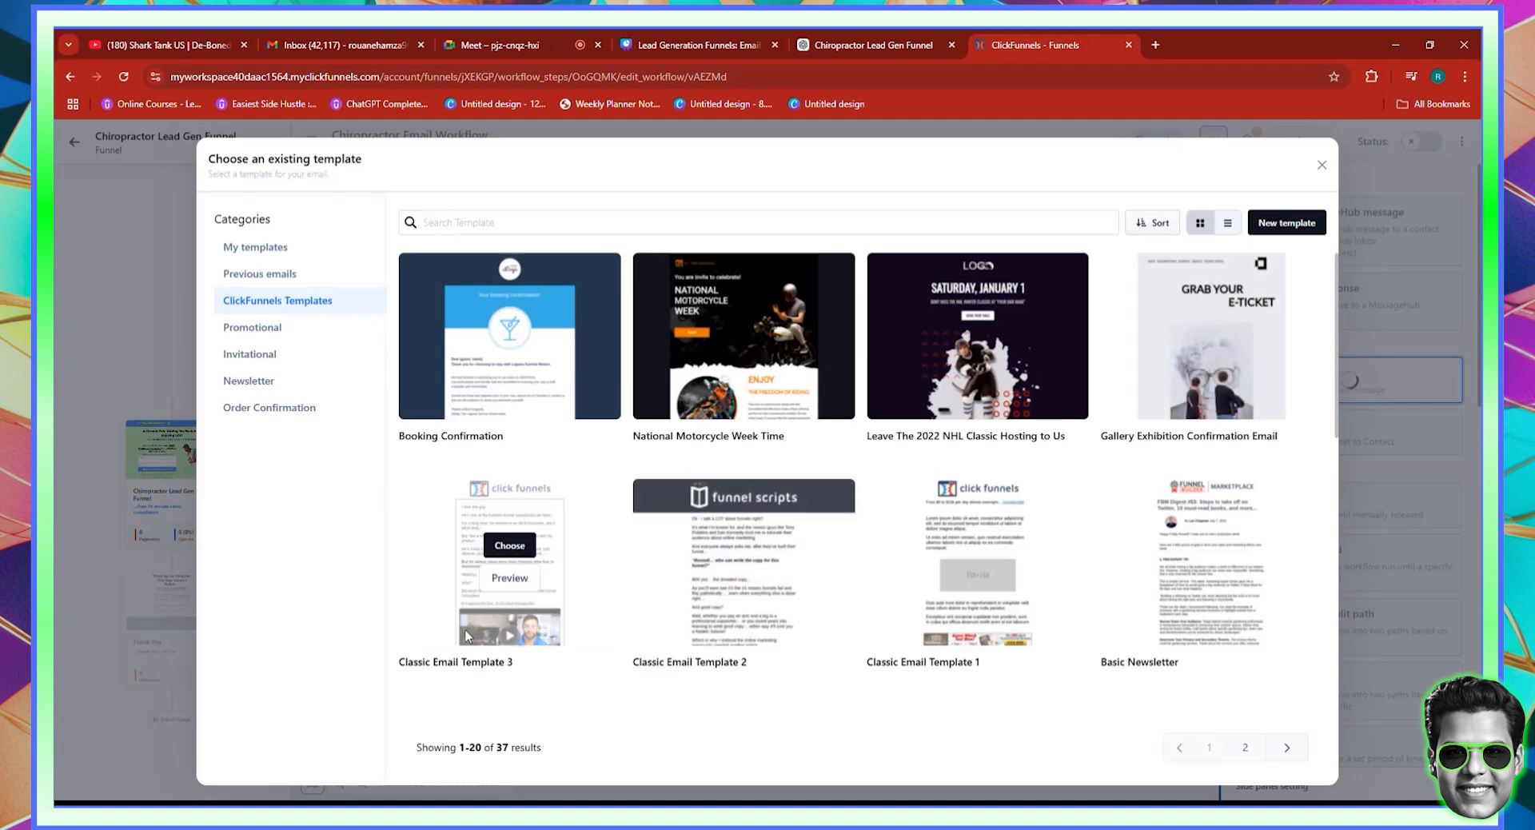
{"action": "left_click", "coordinate": [510, 546]}
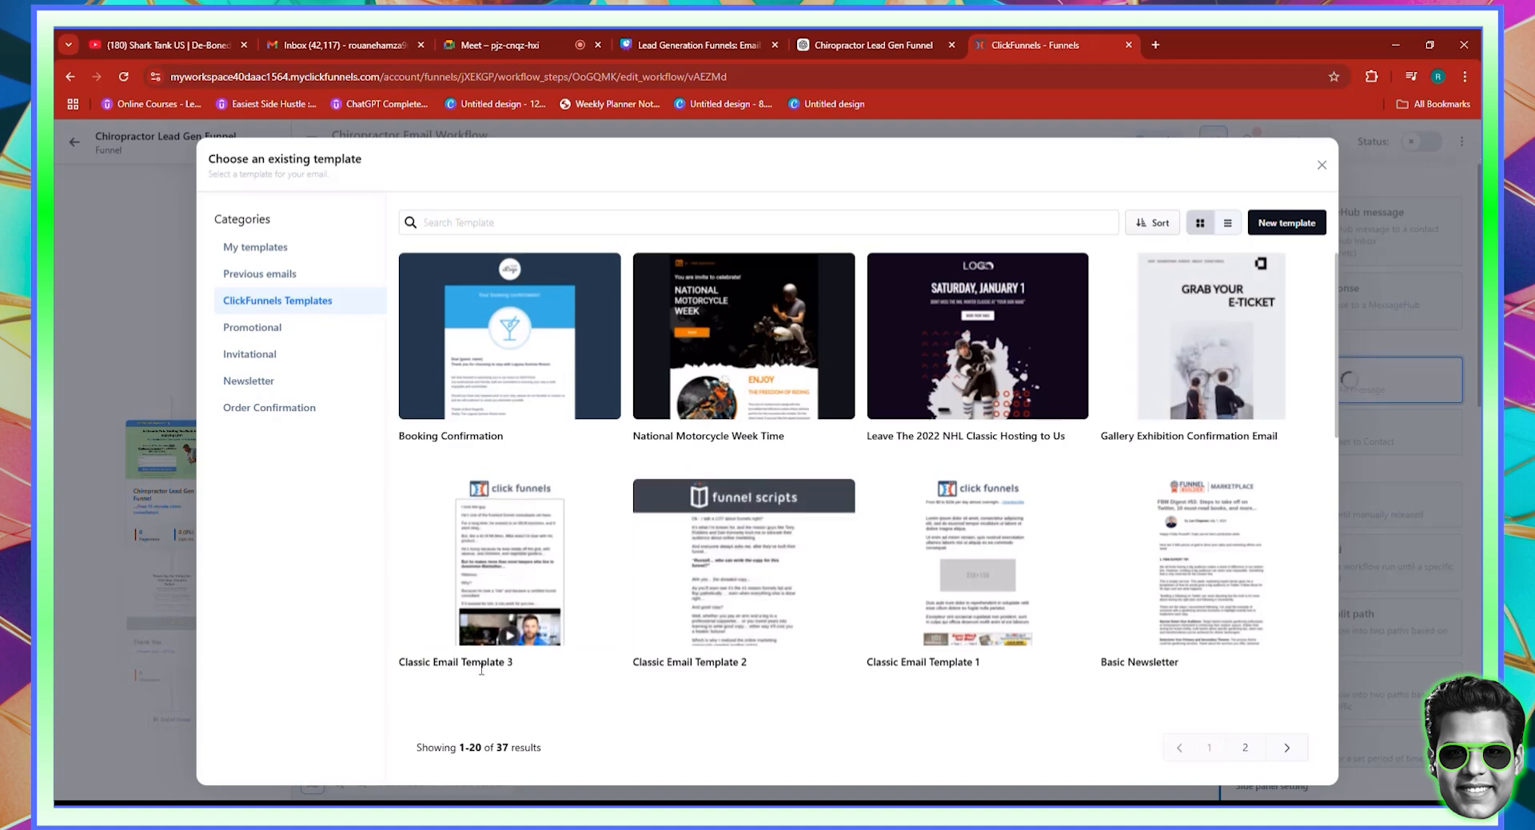
{"action": "left_click", "coordinate": [510, 551]}
{"action": "triple_click", "coordinate": [588, 319]}
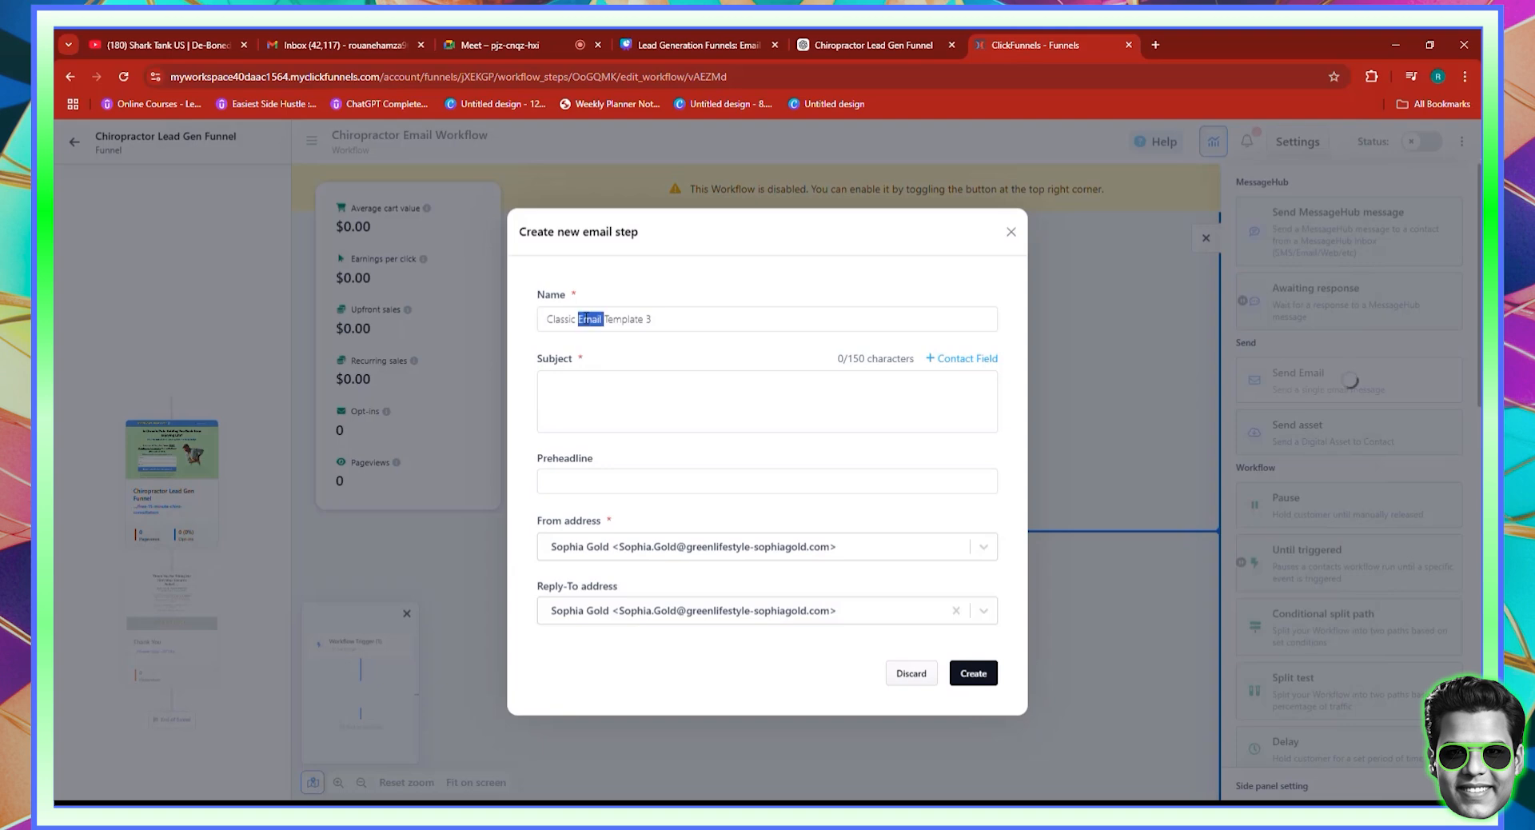
{"action": "key", "text": "ctrl+v"}
Copy Email 1's subject from ChatGPT and set the email step's subject to "Welcome to Your Journey Towards a Pain-Free Life!"
{"action": "left_click", "coordinate": [872, 45]}
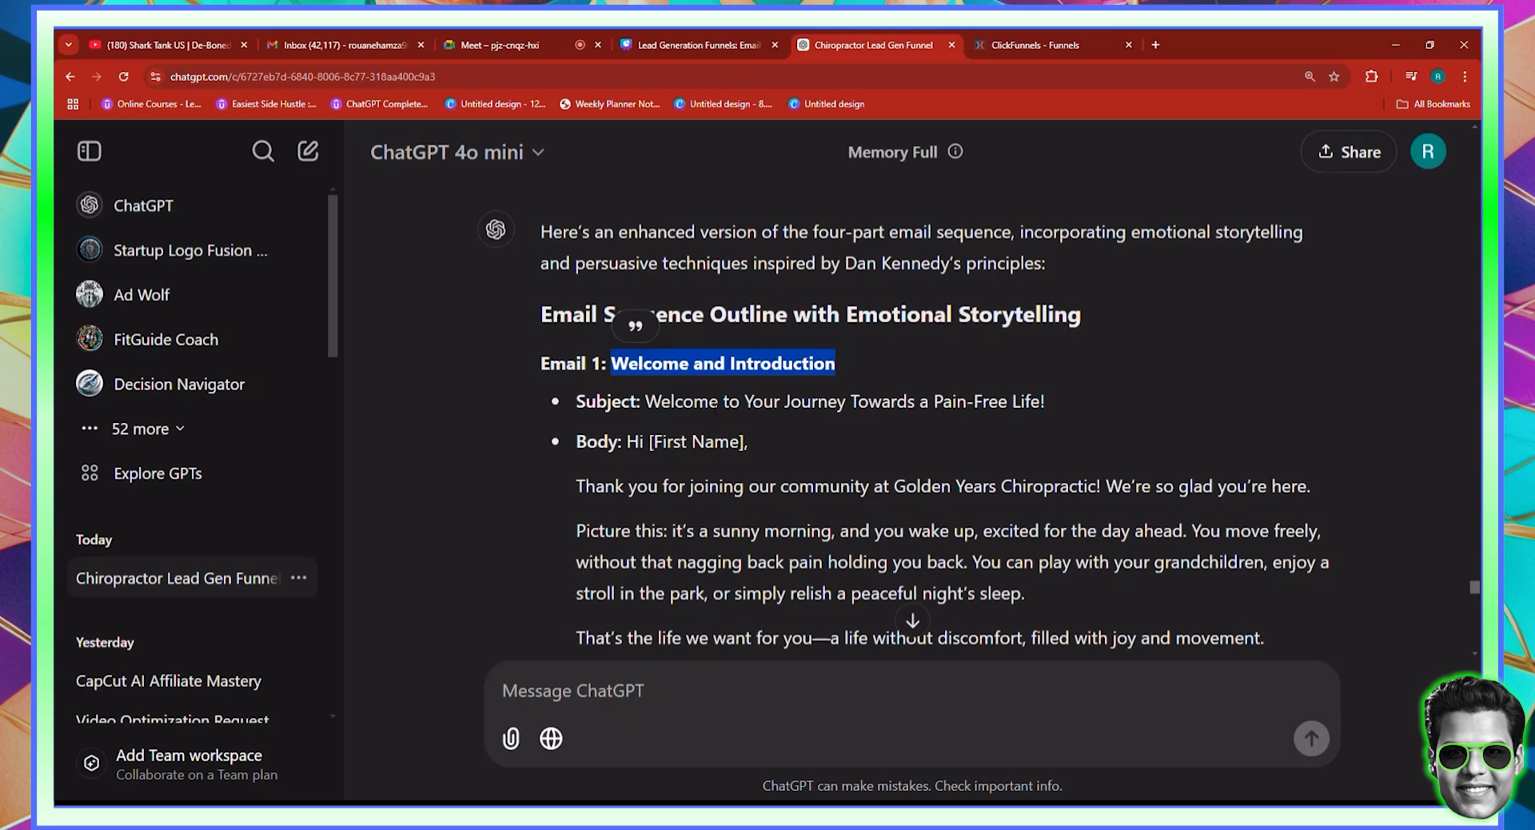
{"action": "left_click_drag", "start_coordinate": [646, 401], "coordinate": [692, 402]}
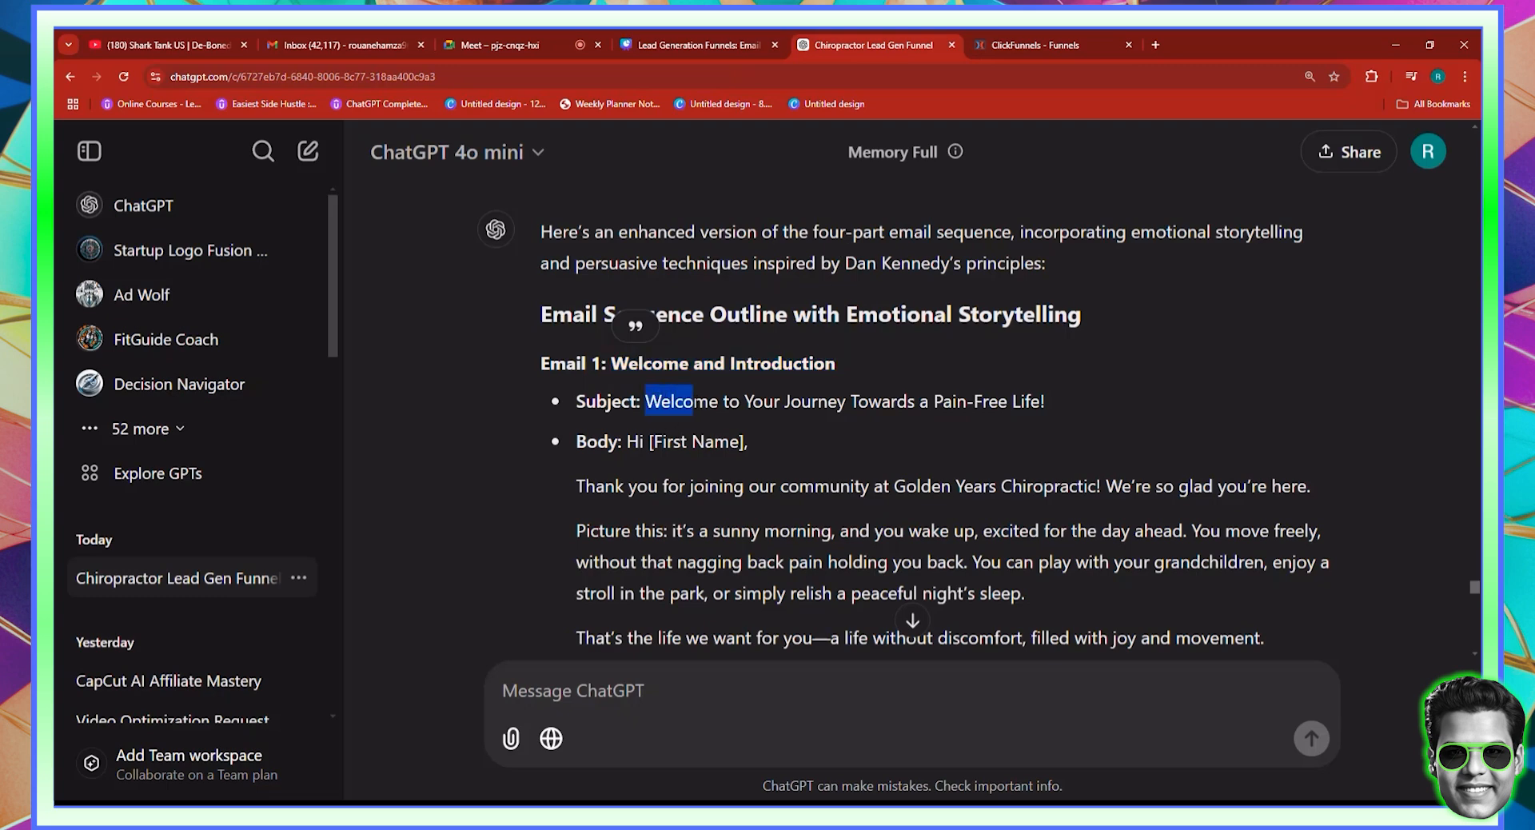
{"action": "left_click_drag", "start_coordinate": [693, 401], "coordinate": [1048, 401]}
{"action": "right_click", "coordinate": [1037, 399]}
{"action": "left_click", "coordinate": [1068, 414]}
{"action": "left_click", "coordinate": [1039, 45]}
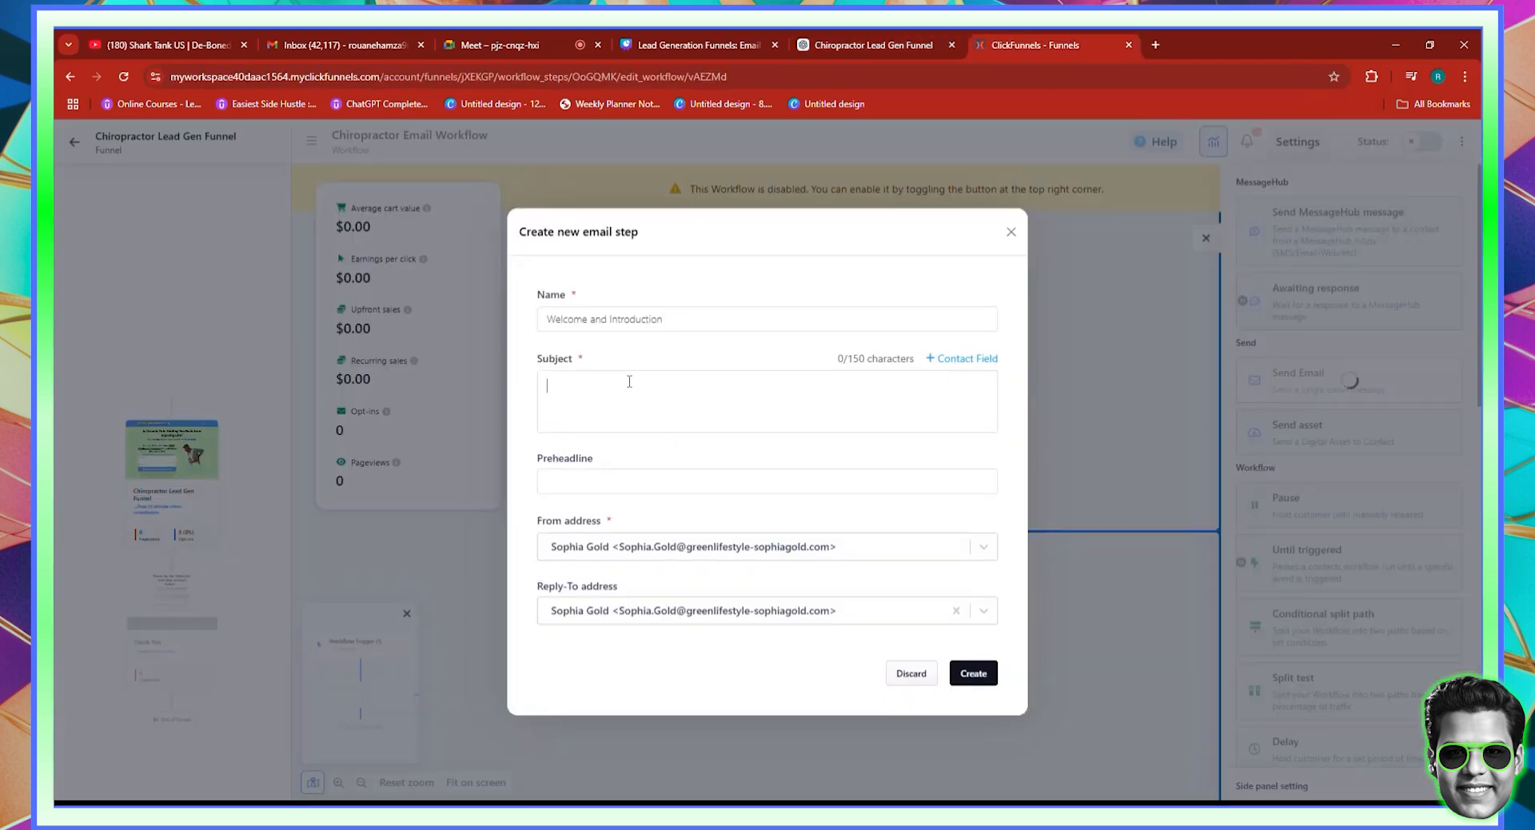
{"action": "key", "text": "ctrl+v"}
Switch to ChatGPT, read through Email 1 and copy its full body from "Hi [First Name]," to the Golden Years Chiropractic sign-off
{"action": "left_click", "coordinate": [867, 45]}
{"action": "scroll", "coordinate": [647, 384], "scroll_direction": "down", "scroll_amount": 1}
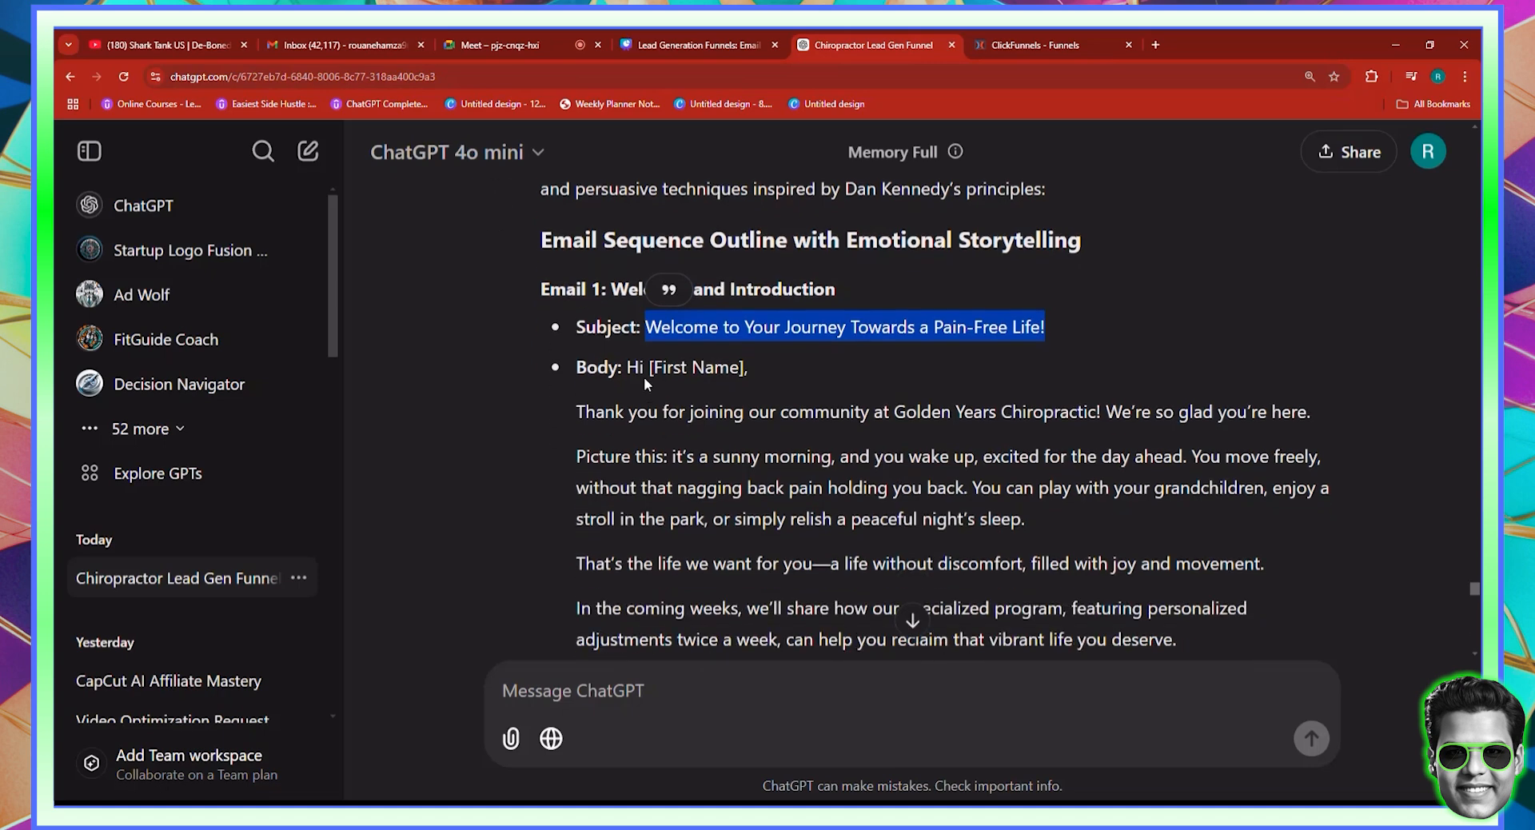
{"action": "left_click_drag", "start_coordinate": [627, 367], "coordinate": [715, 388]}
{"action": "scroll", "coordinate": [715, 389], "scroll_direction": "down", "scroll_amount": 2}
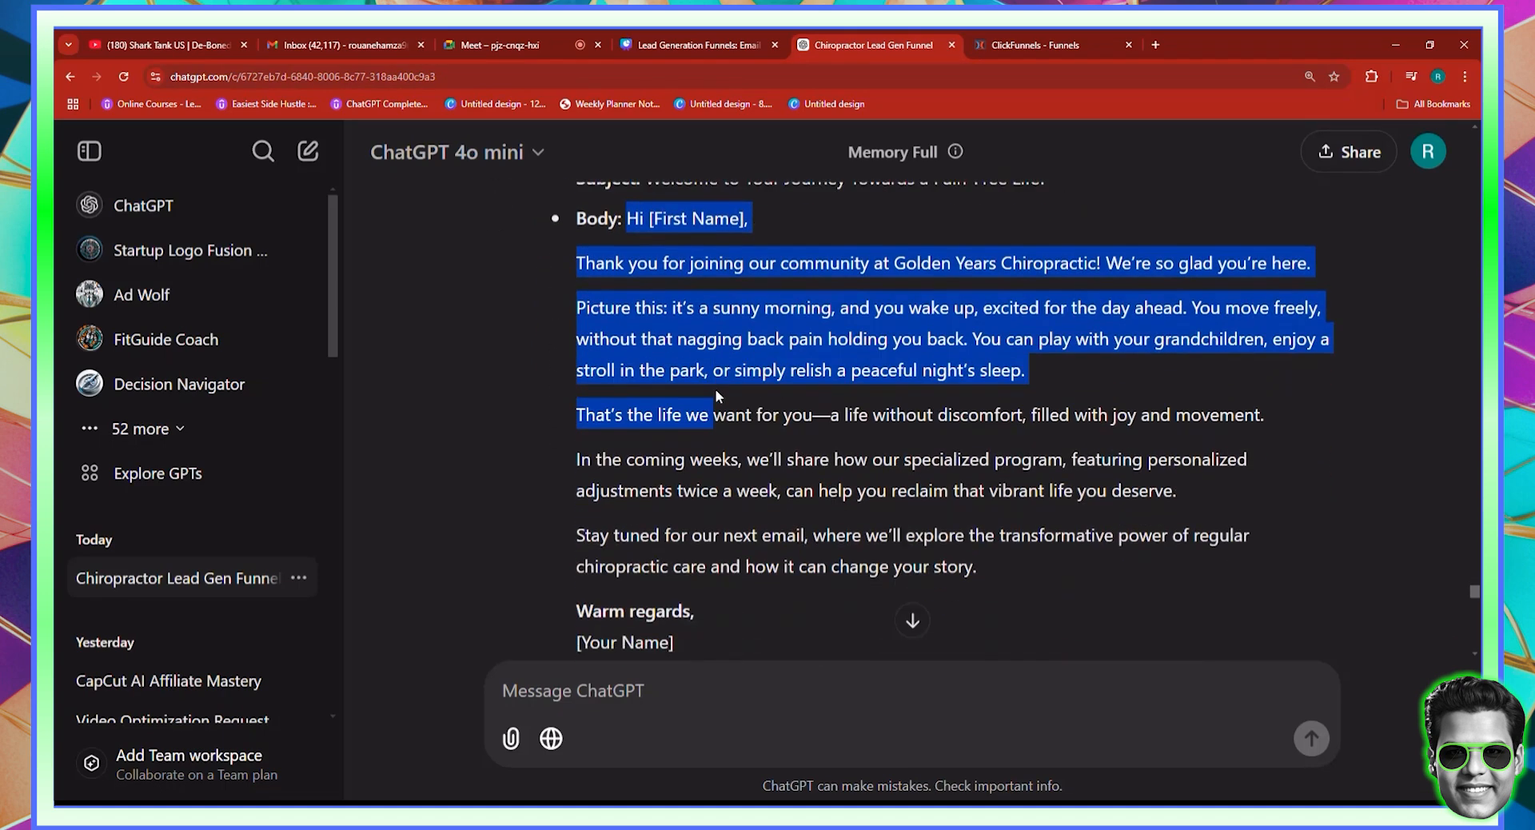
{"action": "left_click", "coordinate": [715, 388]}
{"action": "scroll", "coordinate": [632, 352], "scroll_direction": "up", "scroll_amount": 2}
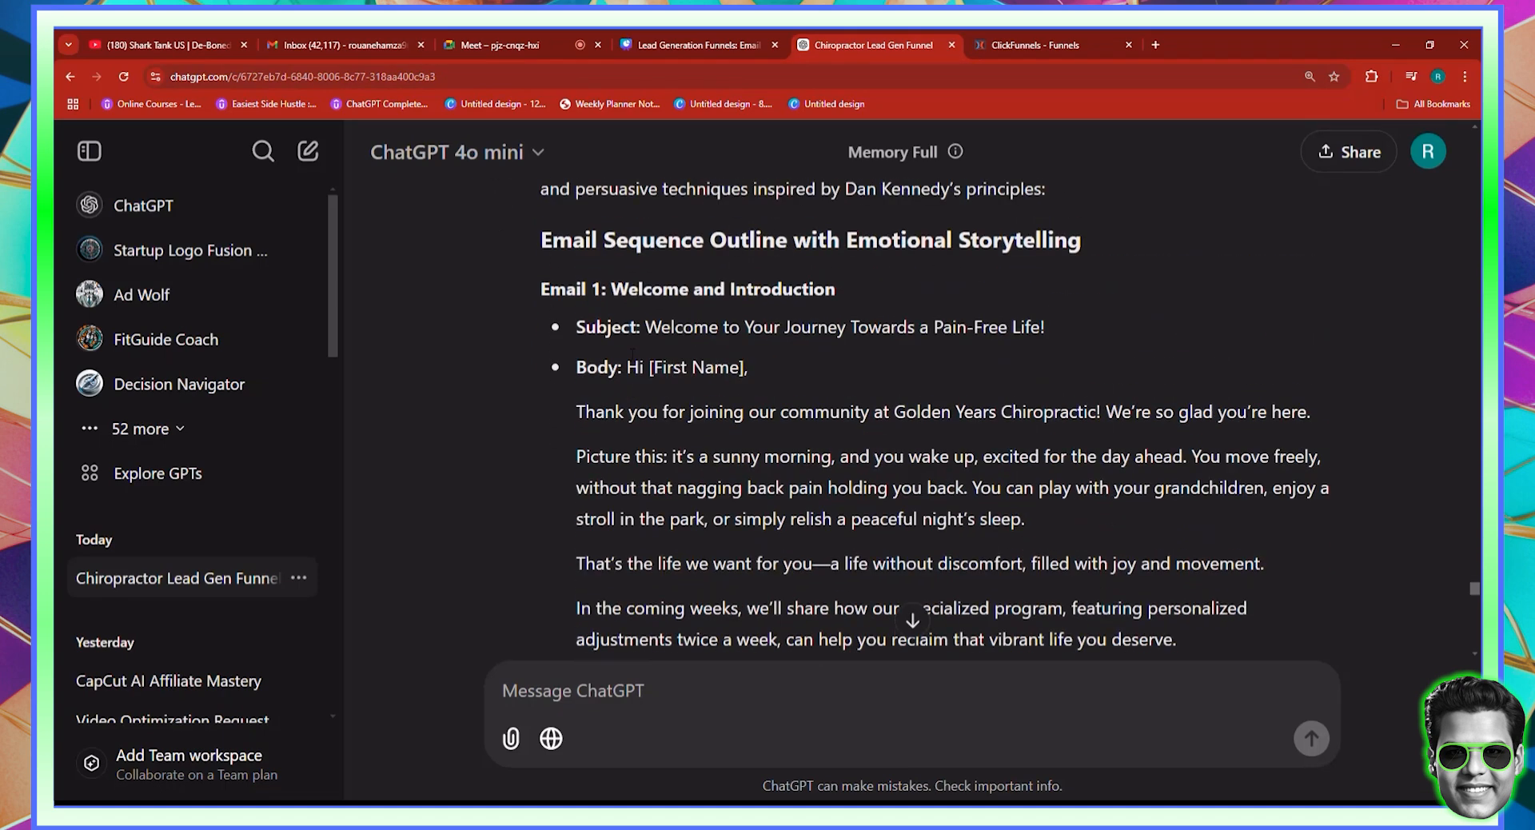
{"action": "scroll", "coordinate": [782, 432], "scroll_direction": "down", "scroll_amount": 1}
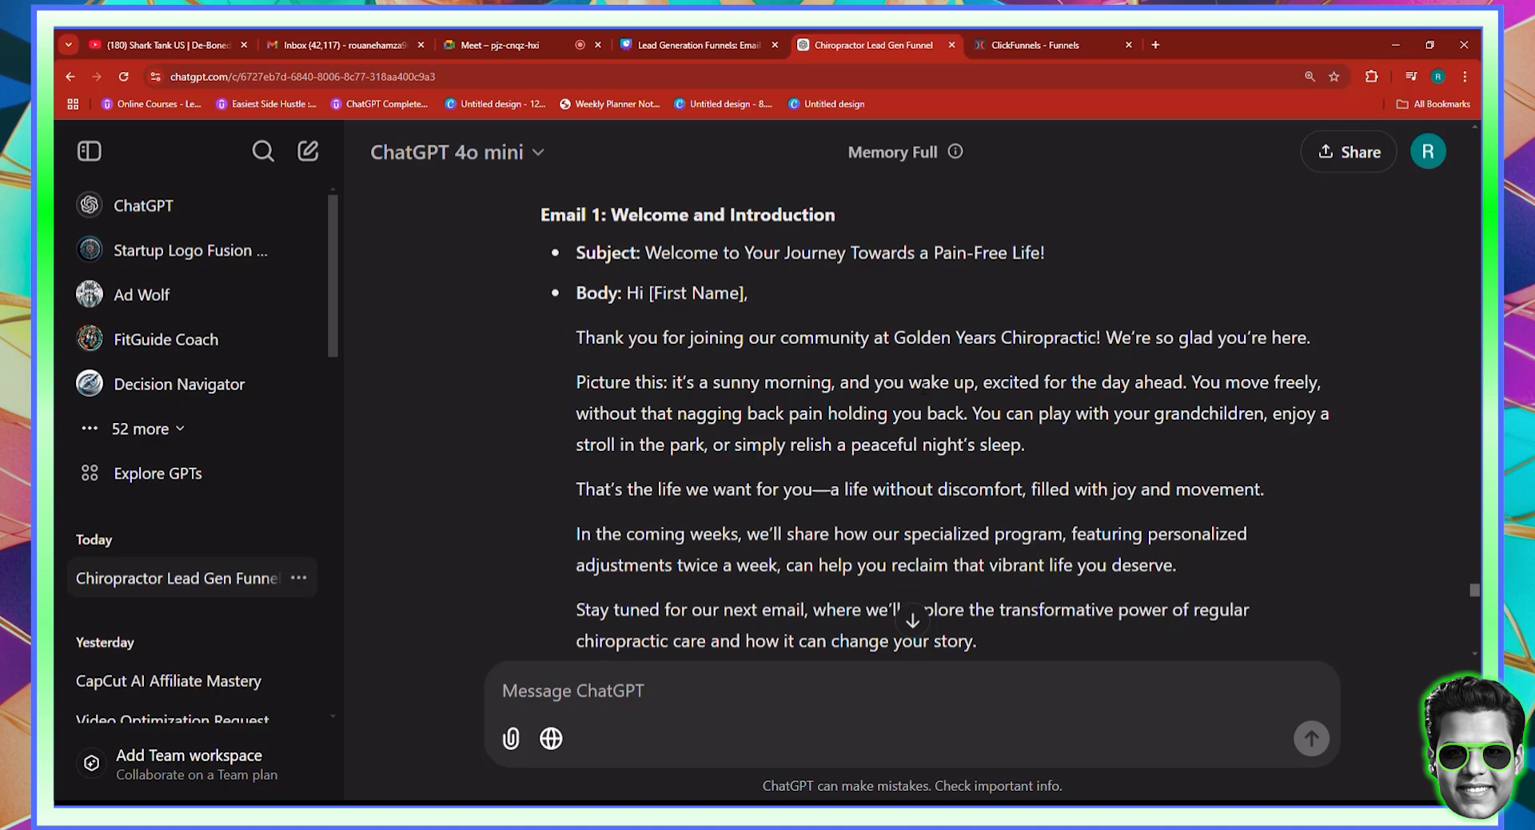
{"action": "scroll", "coordinate": [782, 432], "scroll_direction": "down", "scroll_amount": 1}
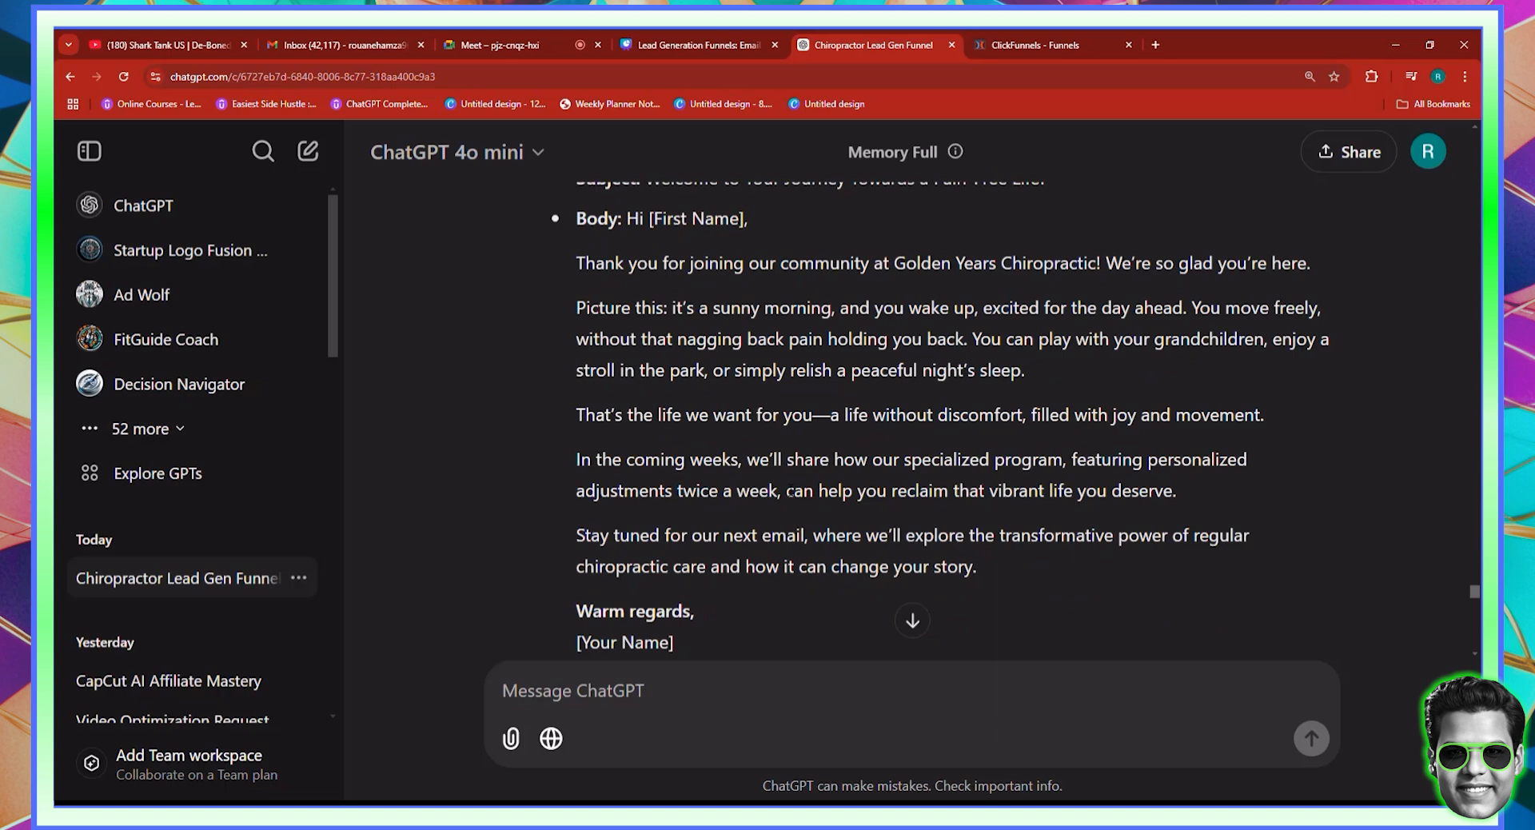
{"action": "scroll", "coordinate": [790, 491], "scroll_direction": "down", "scroll_amount": 1}
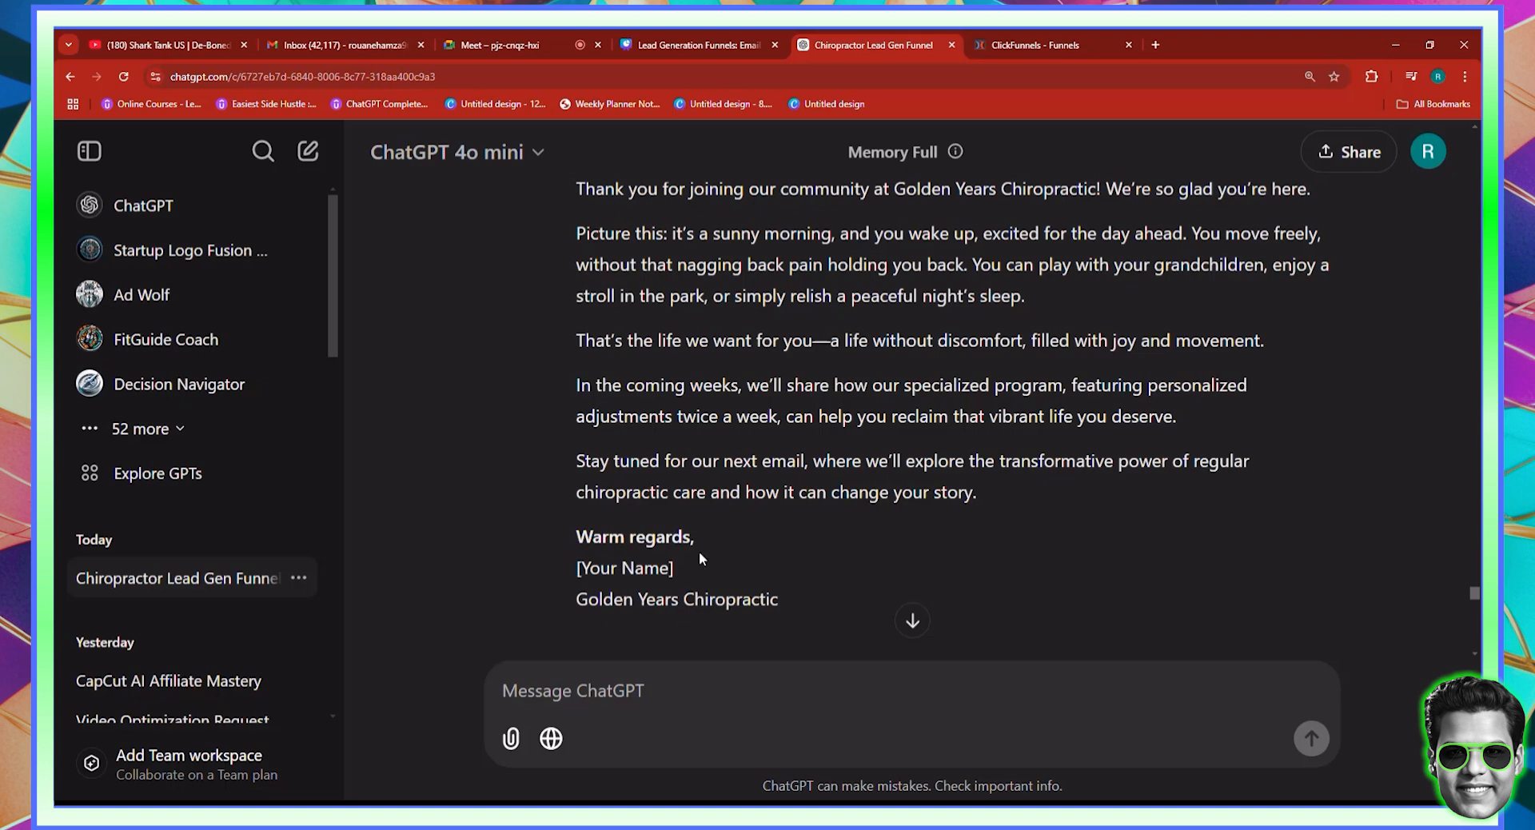
{"action": "left_click_drag", "start_coordinate": [778, 600], "coordinate": [629, 518]}
{"action": "right_click", "coordinate": [635, 518]}
{"action": "left_click", "coordinate": [696, 537]}
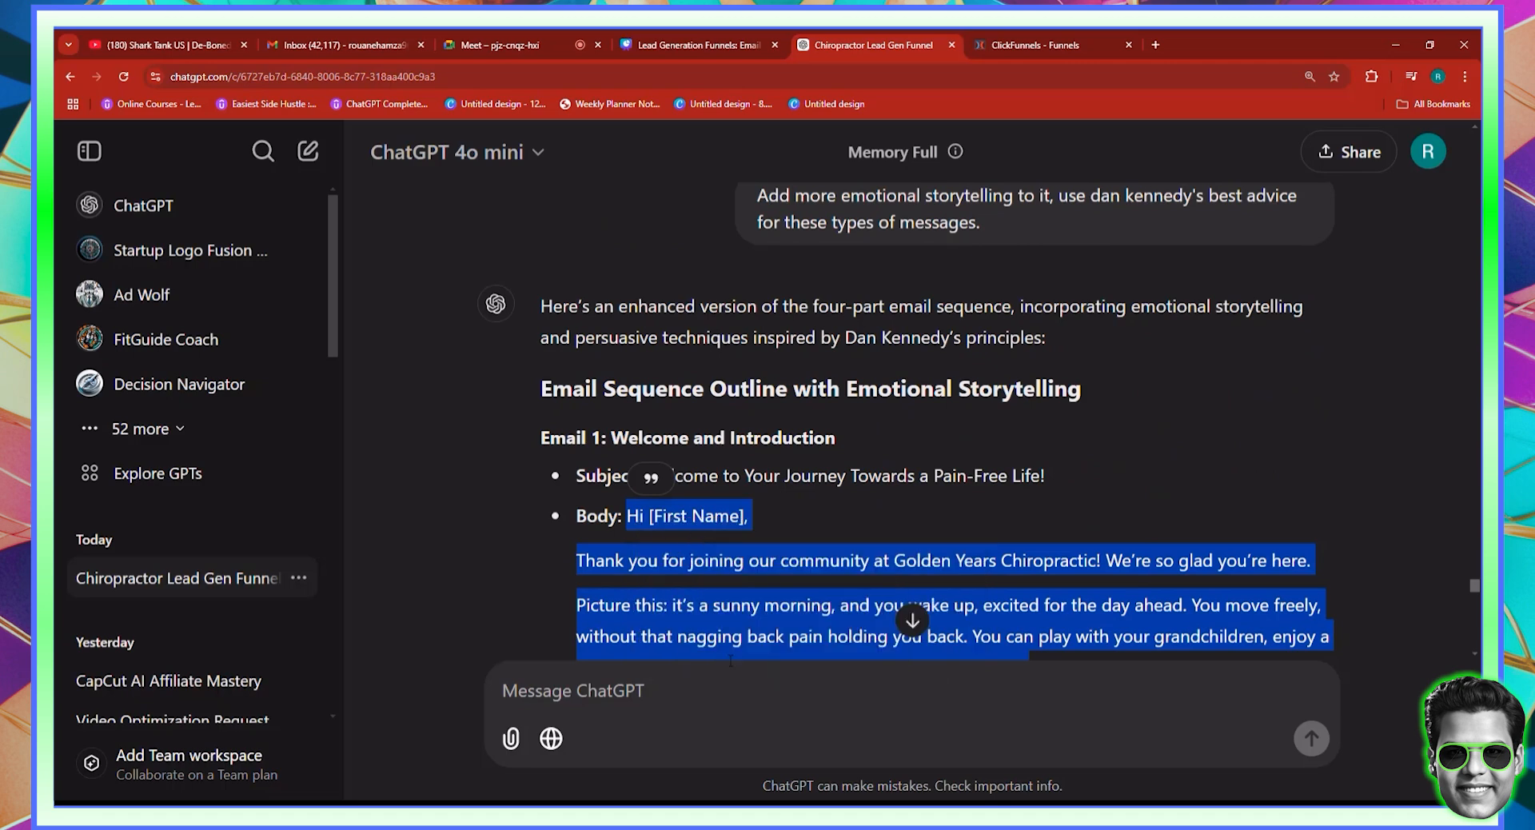
Back in ClickFunnels, set both the From and Reply-To addresses to the chiropractor's goldenyearchiropractic.com sender and create the email step
{"action": "left_click", "coordinate": [1031, 44]}
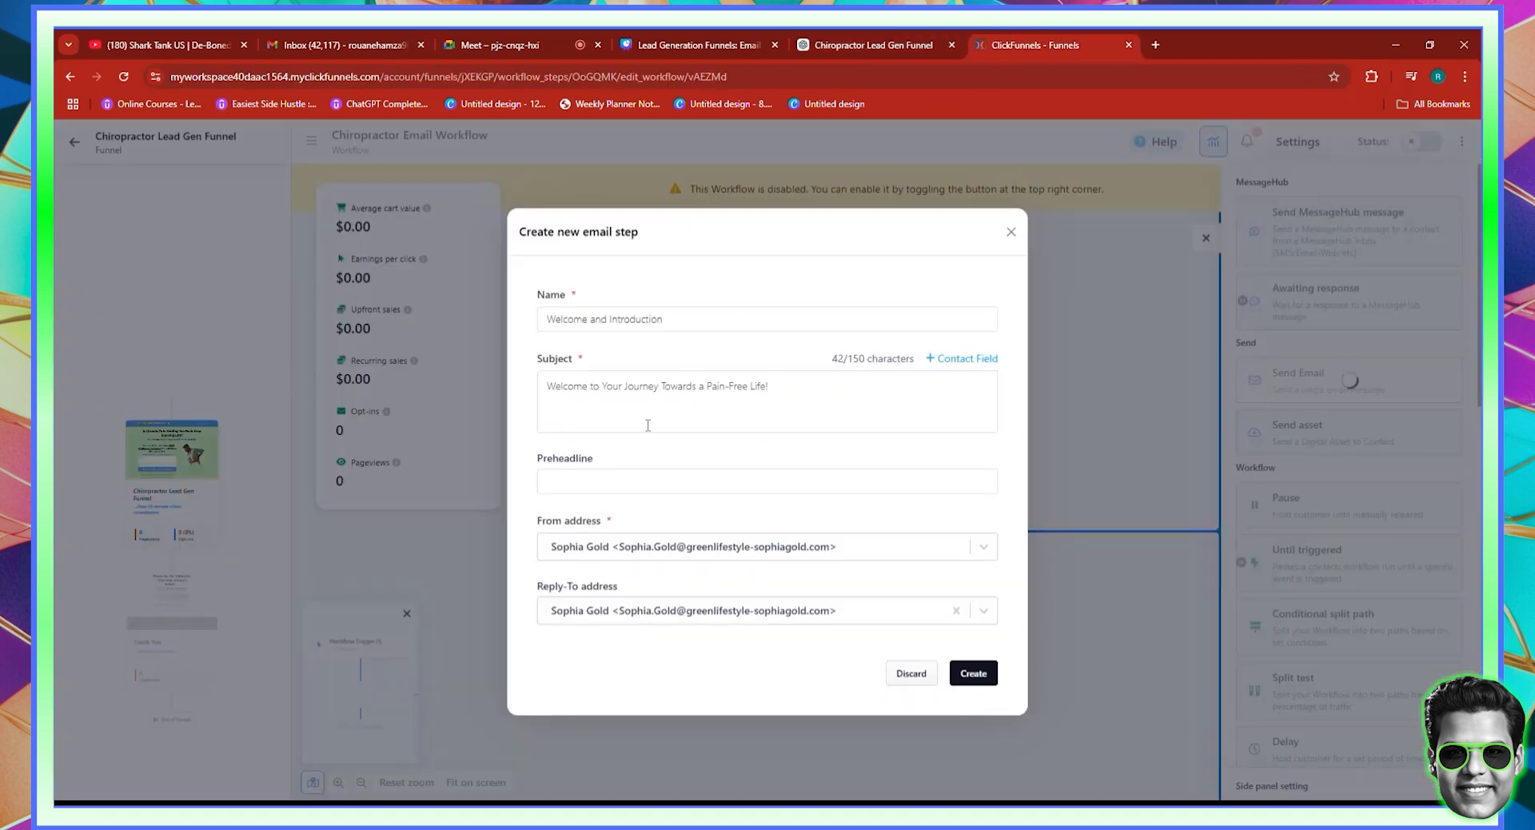
{"action": "left_click", "coordinate": [985, 547]}
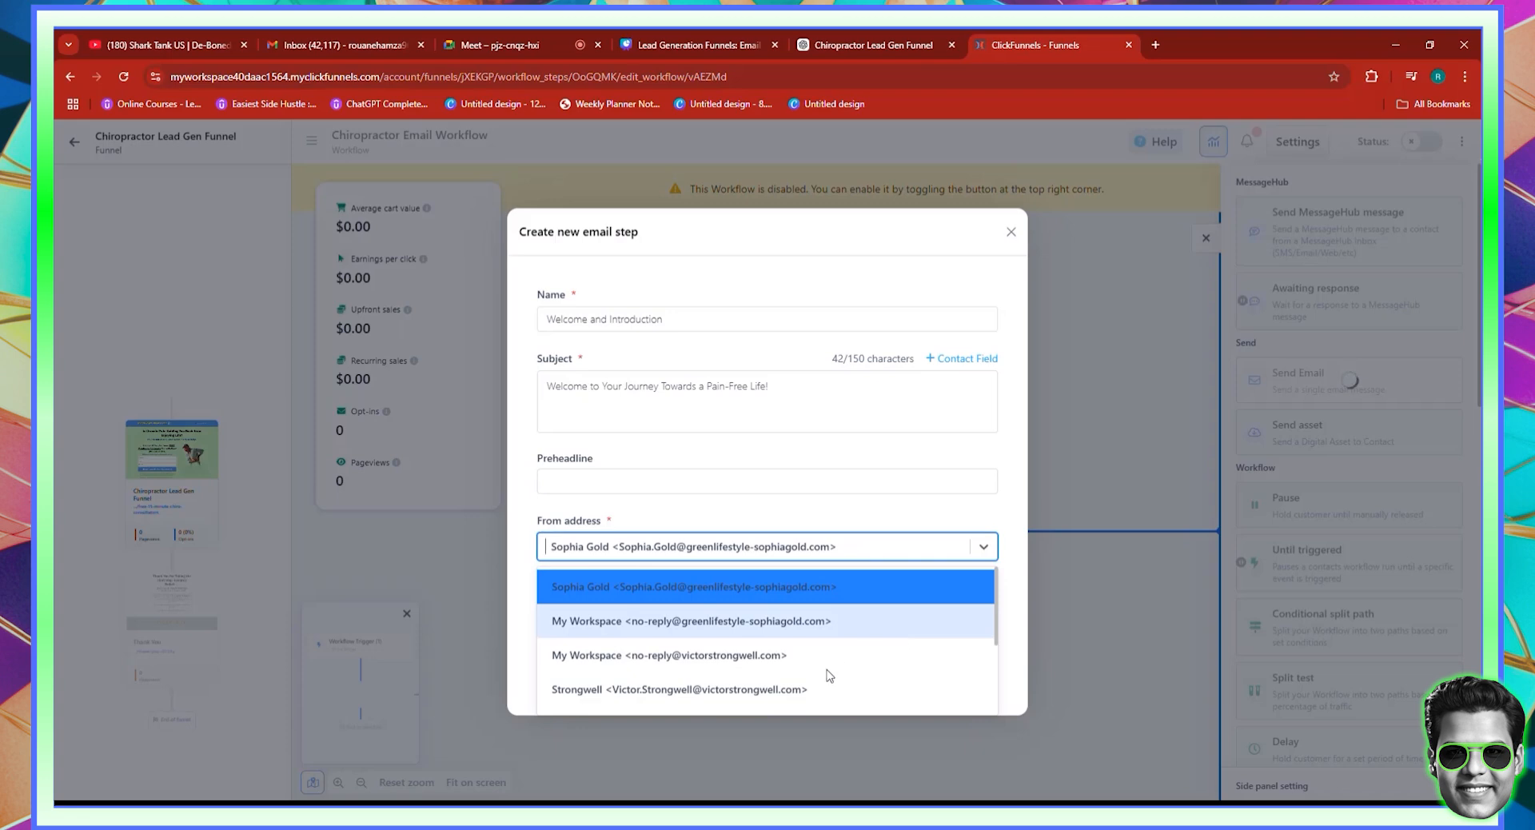
{"action": "scroll", "coordinate": [813, 660], "scroll_direction": "down", "scroll_amount": 4}
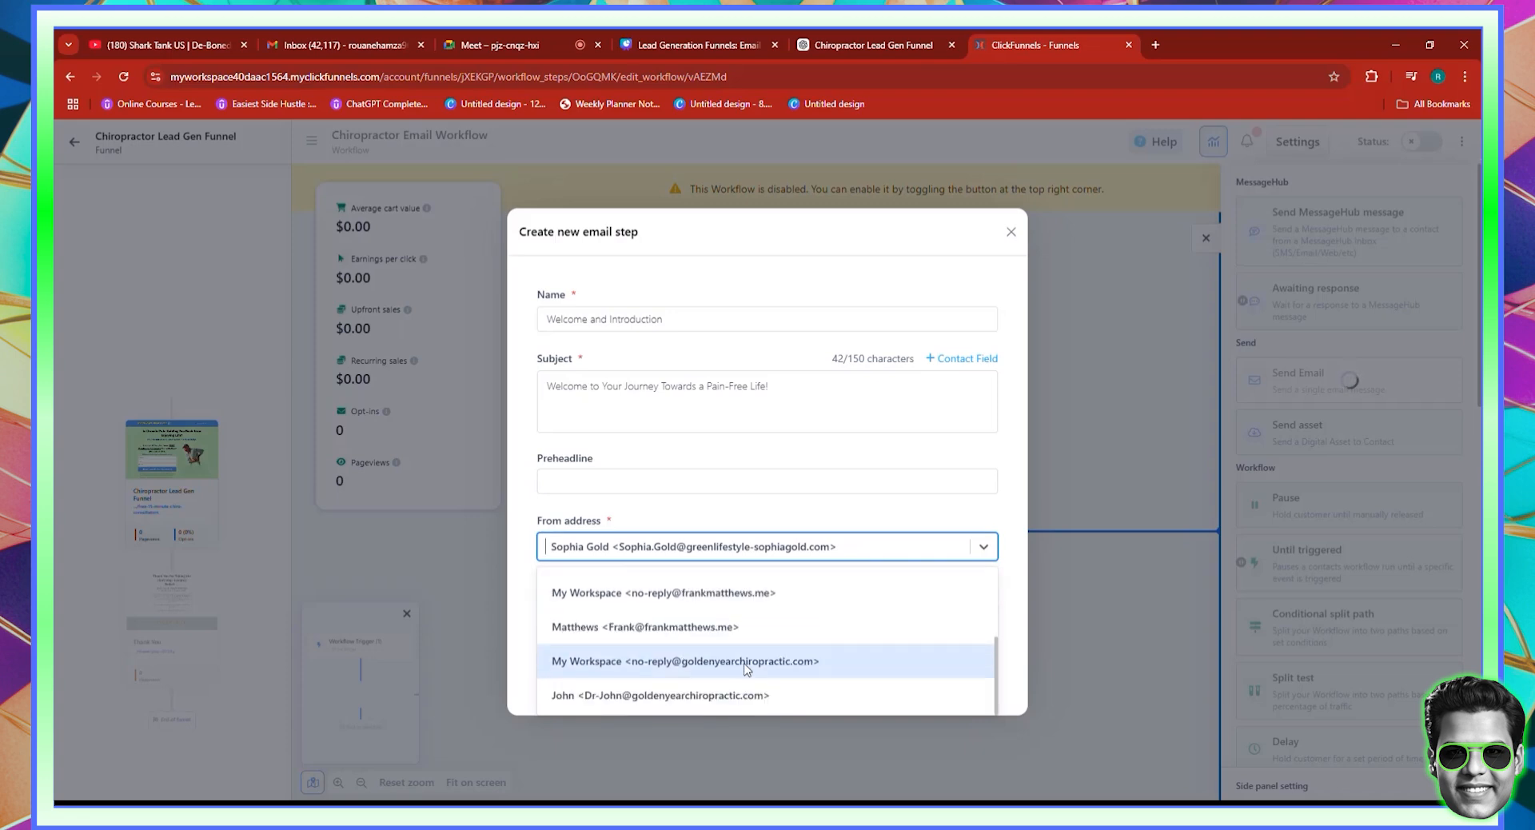
{"action": "left_click", "coordinate": [668, 702]}
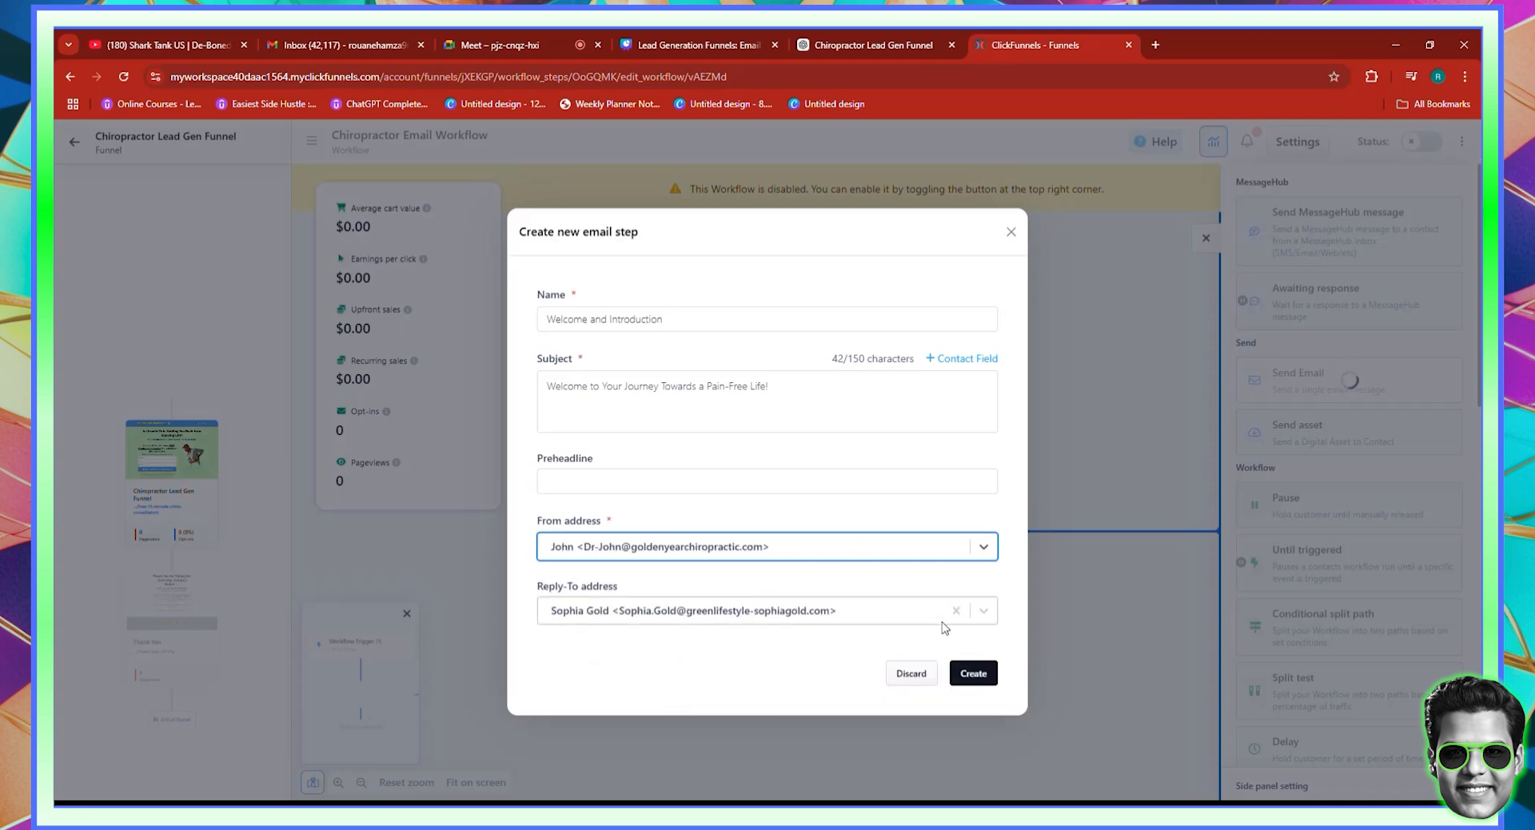
{"action": "left_click", "coordinate": [984, 612]}
{"action": "scroll", "coordinate": [827, 677], "scroll_direction": "down", "scroll_amount": 3}
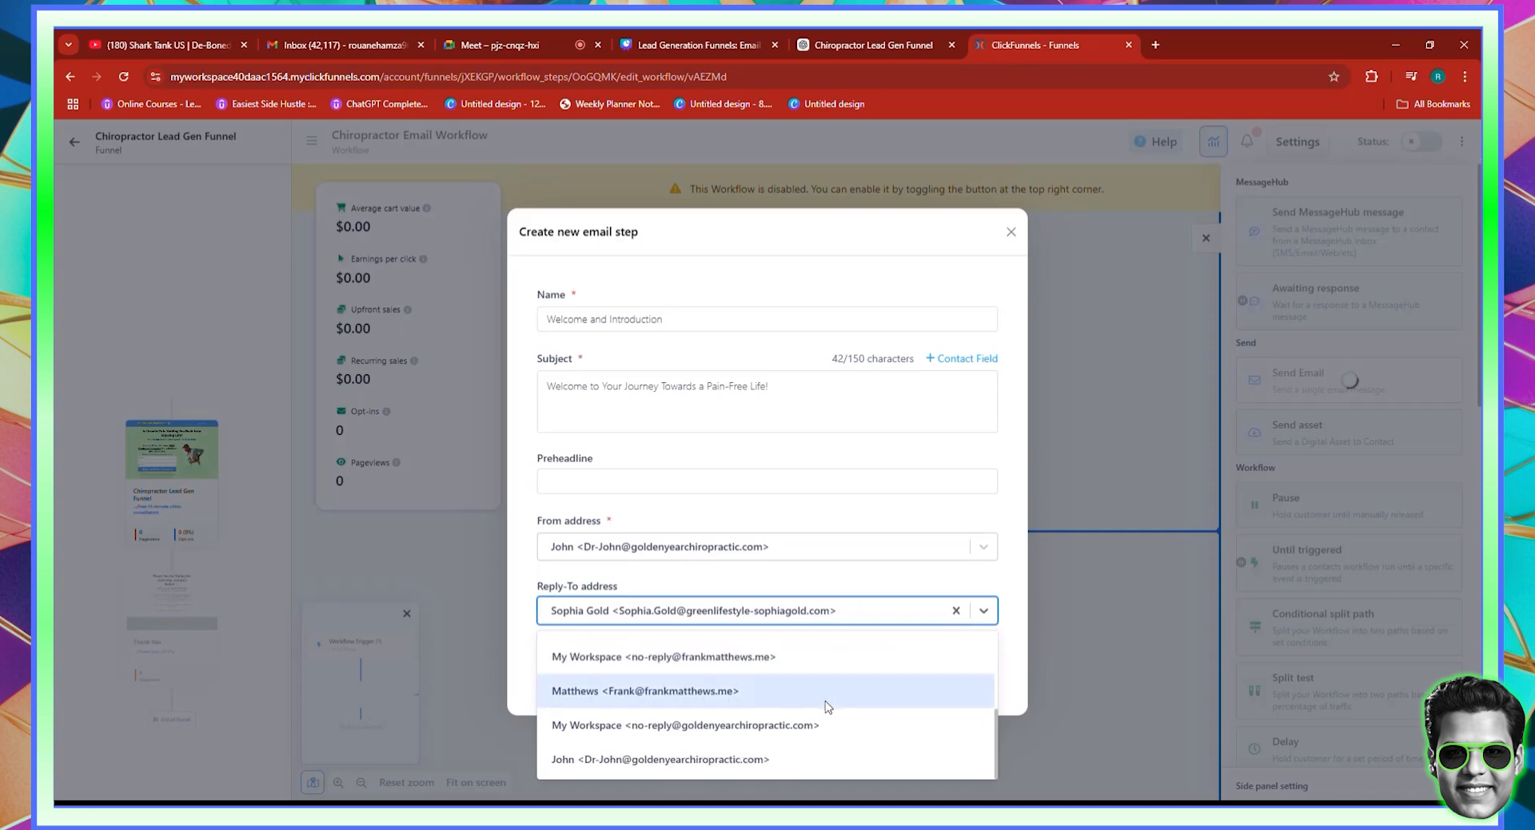
{"action": "left_click", "coordinate": [727, 758]}
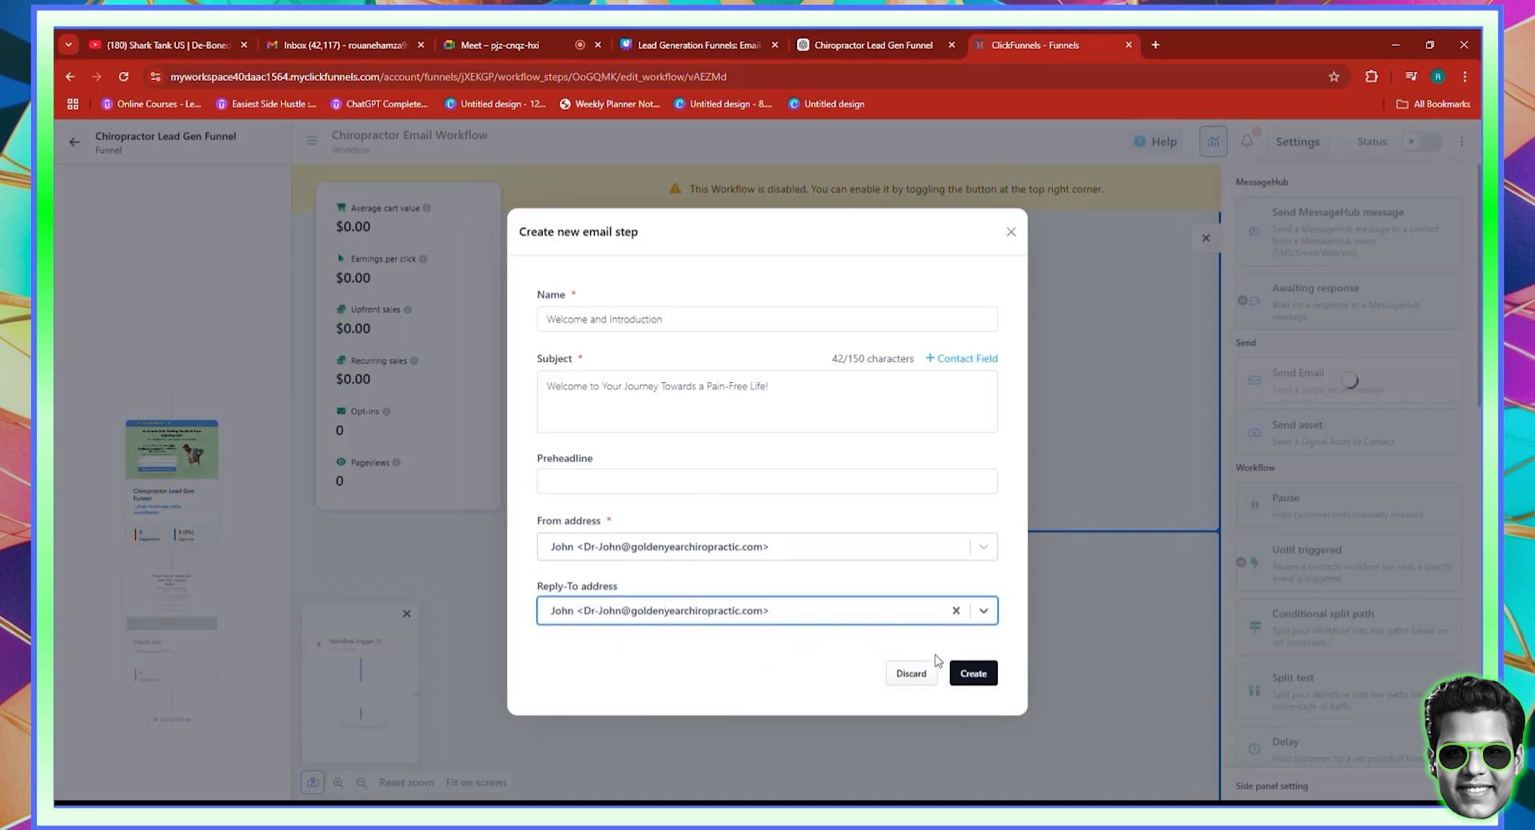
{"action": "left_click", "coordinate": [956, 675]}
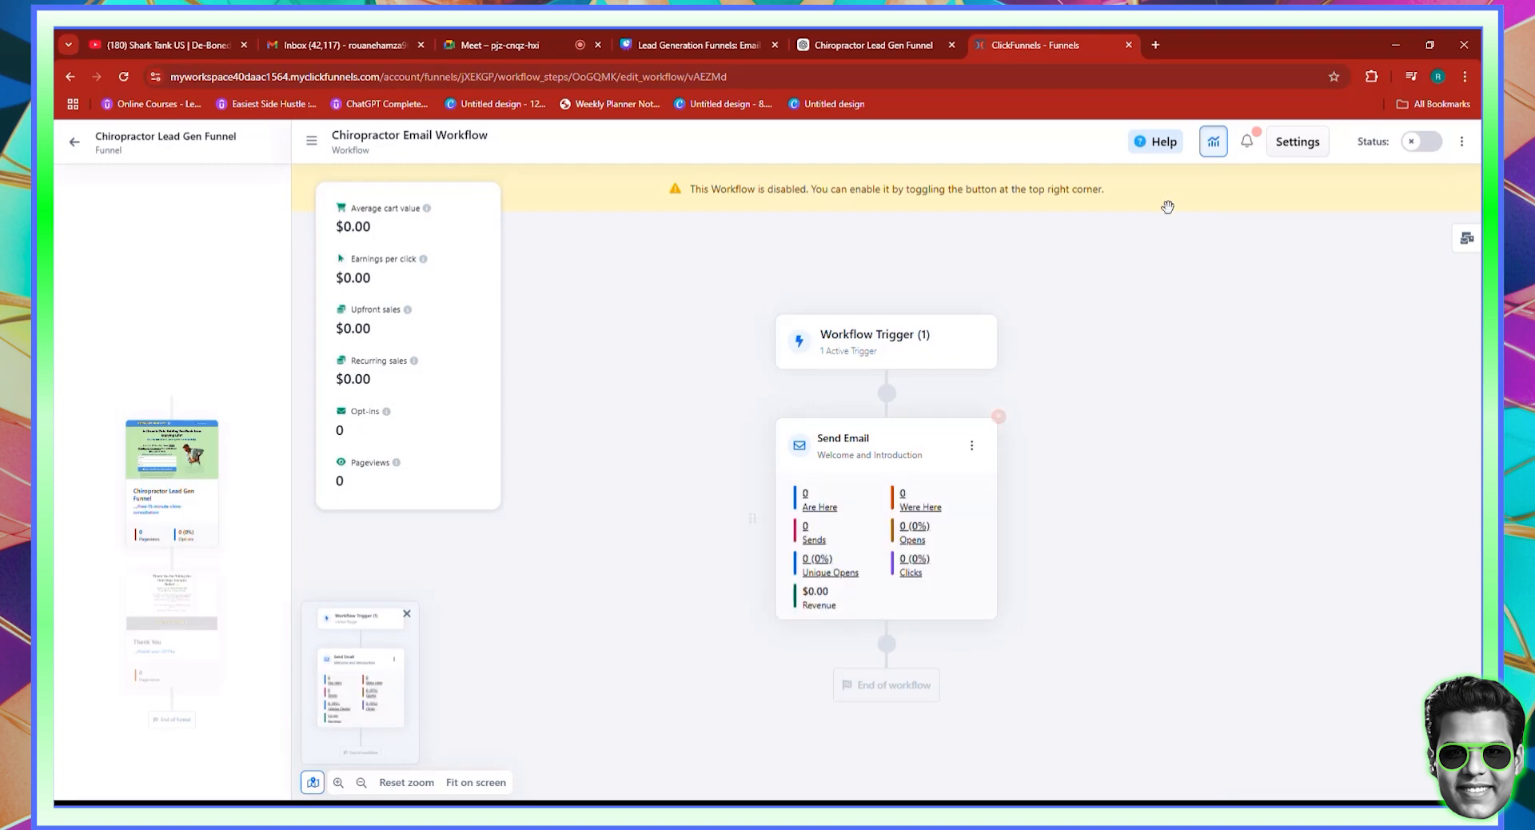
Hide the workflow statistics and open the Welcome and Introduction email for editing
{"action": "left_click", "coordinate": [1213, 144]}
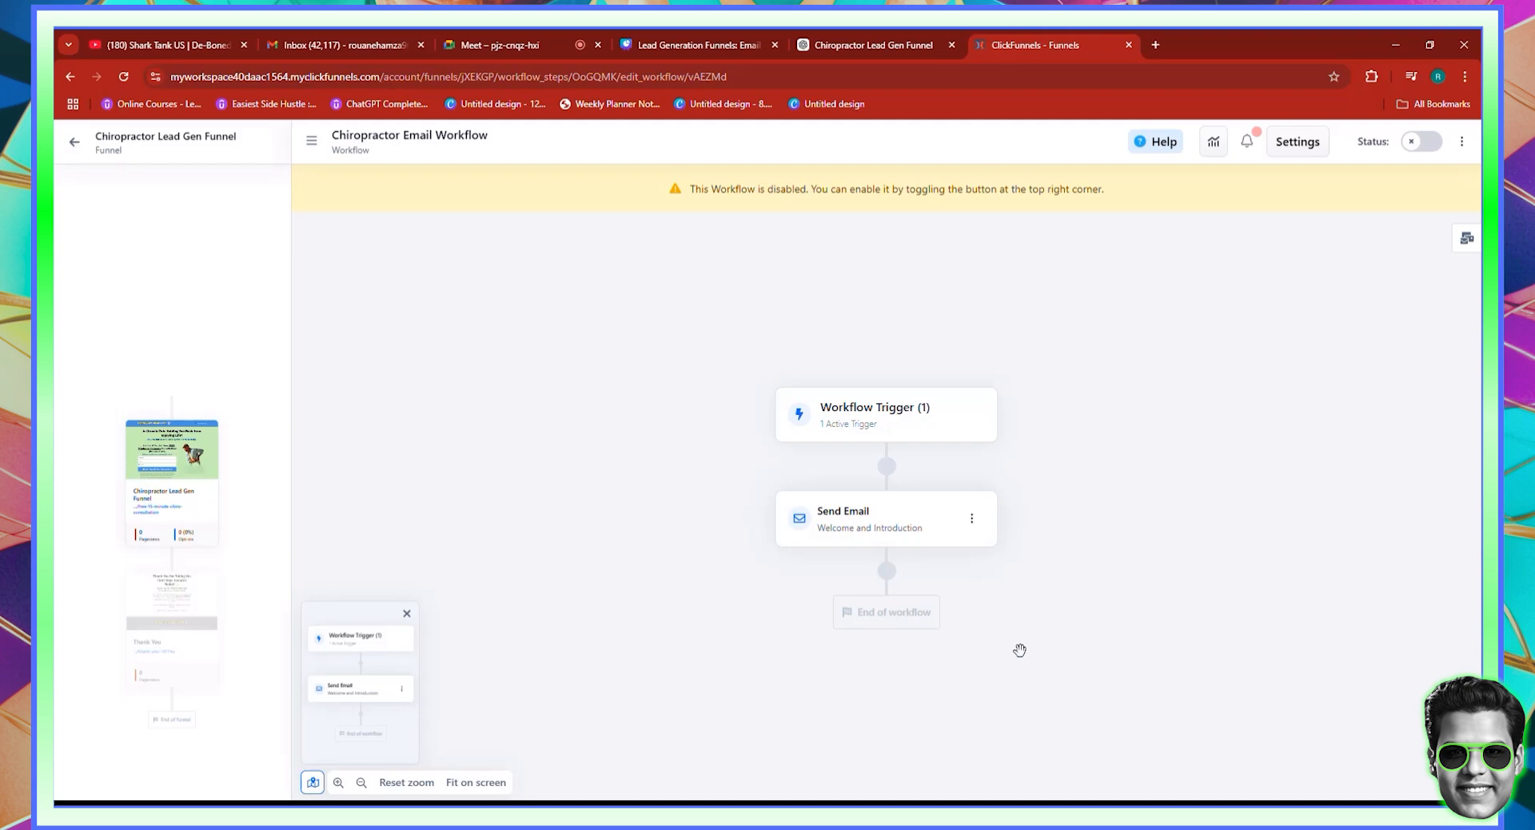
{"action": "left_click", "coordinate": [972, 520]}
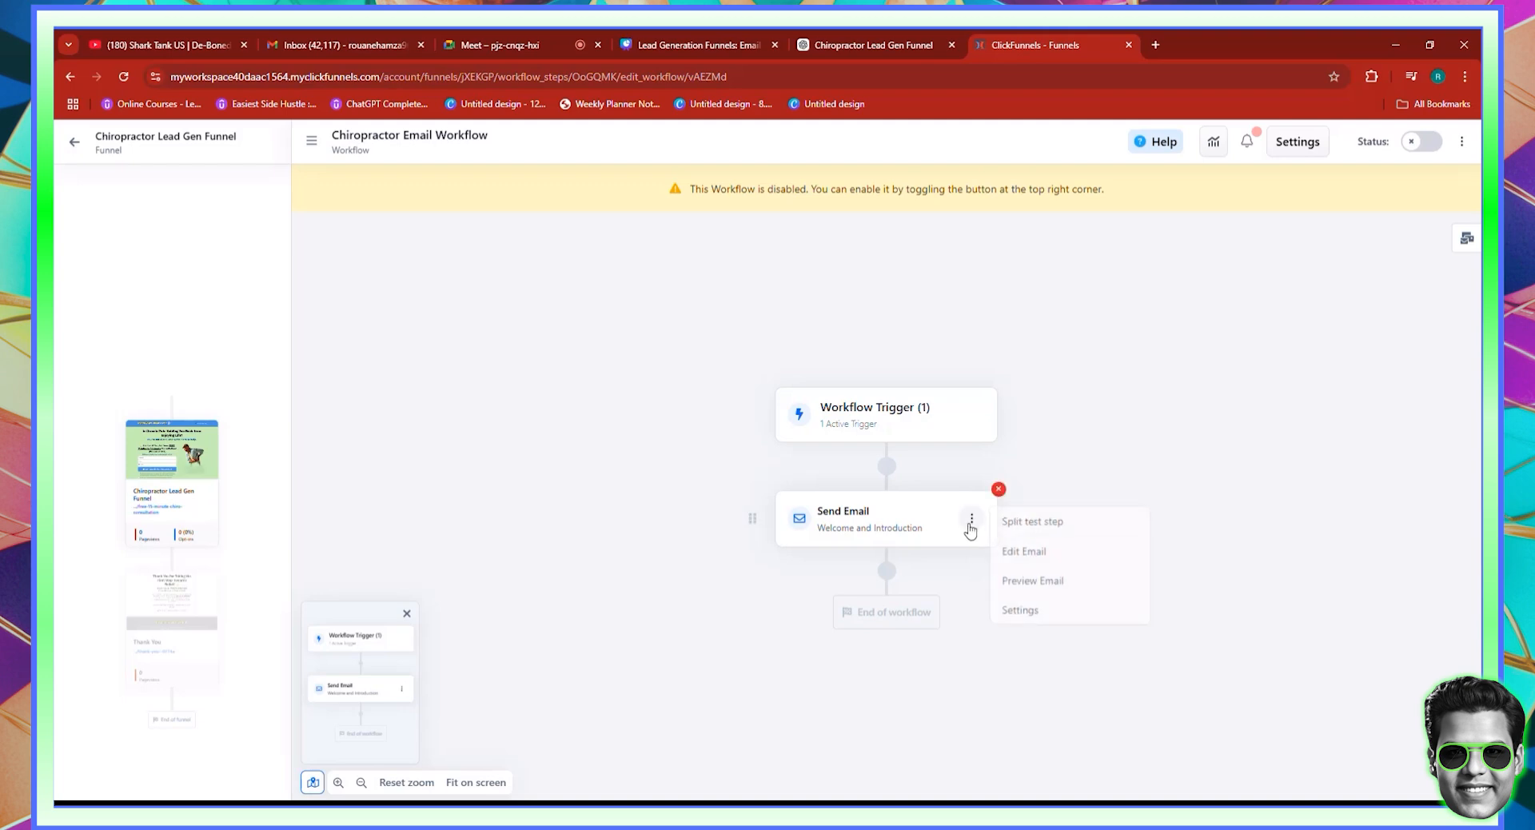
{"action": "left_click", "coordinate": [1024, 550]}
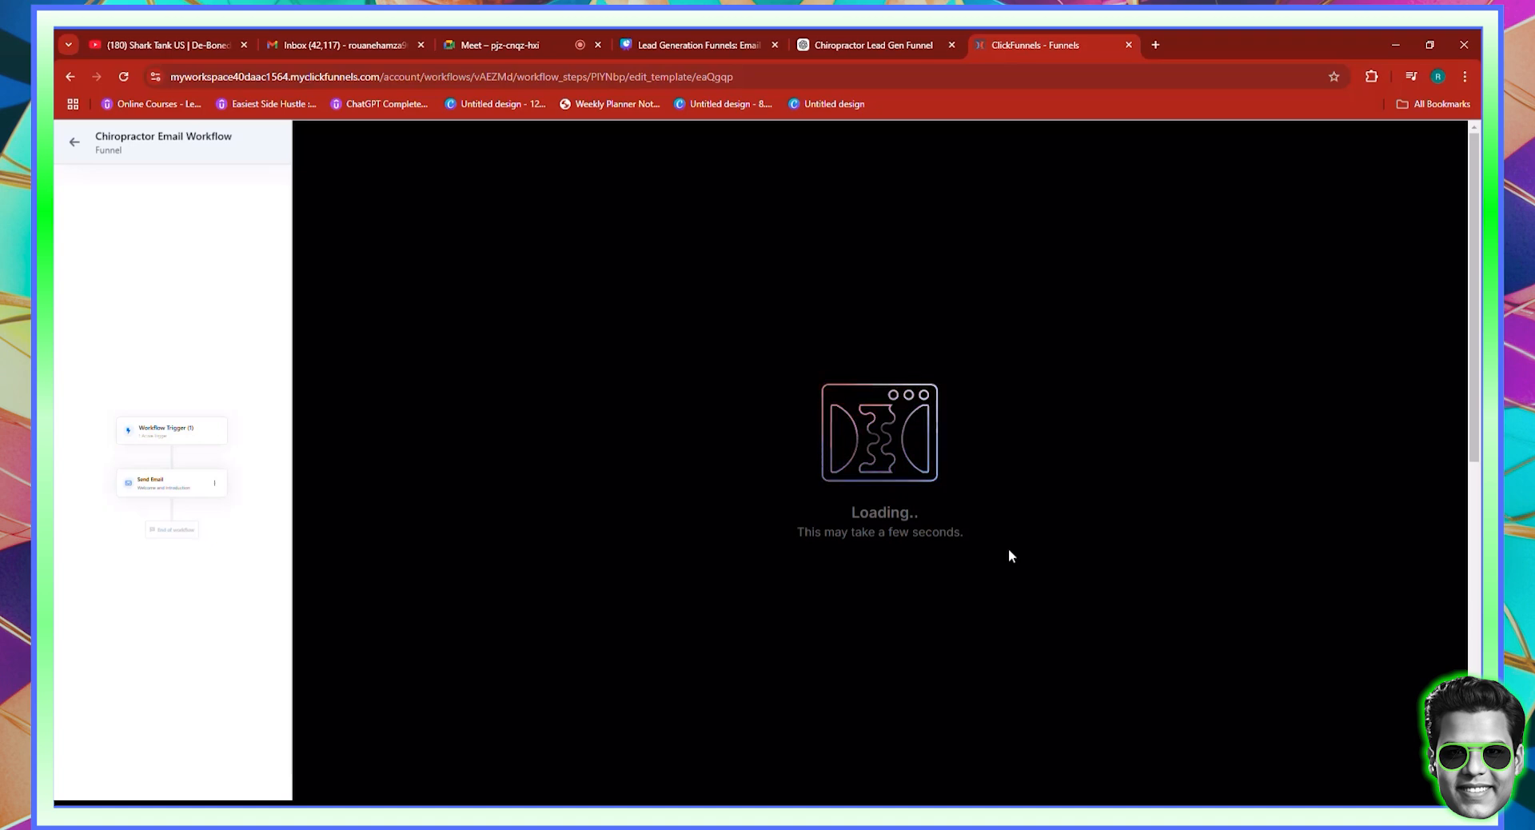
Delete the Step #4 - Connect With The Community heading and all its link rows from the email template's footer
{"action": "scroll", "coordinate": [733, 526], "scroll_direction": "down", "scroll_amount": 5}
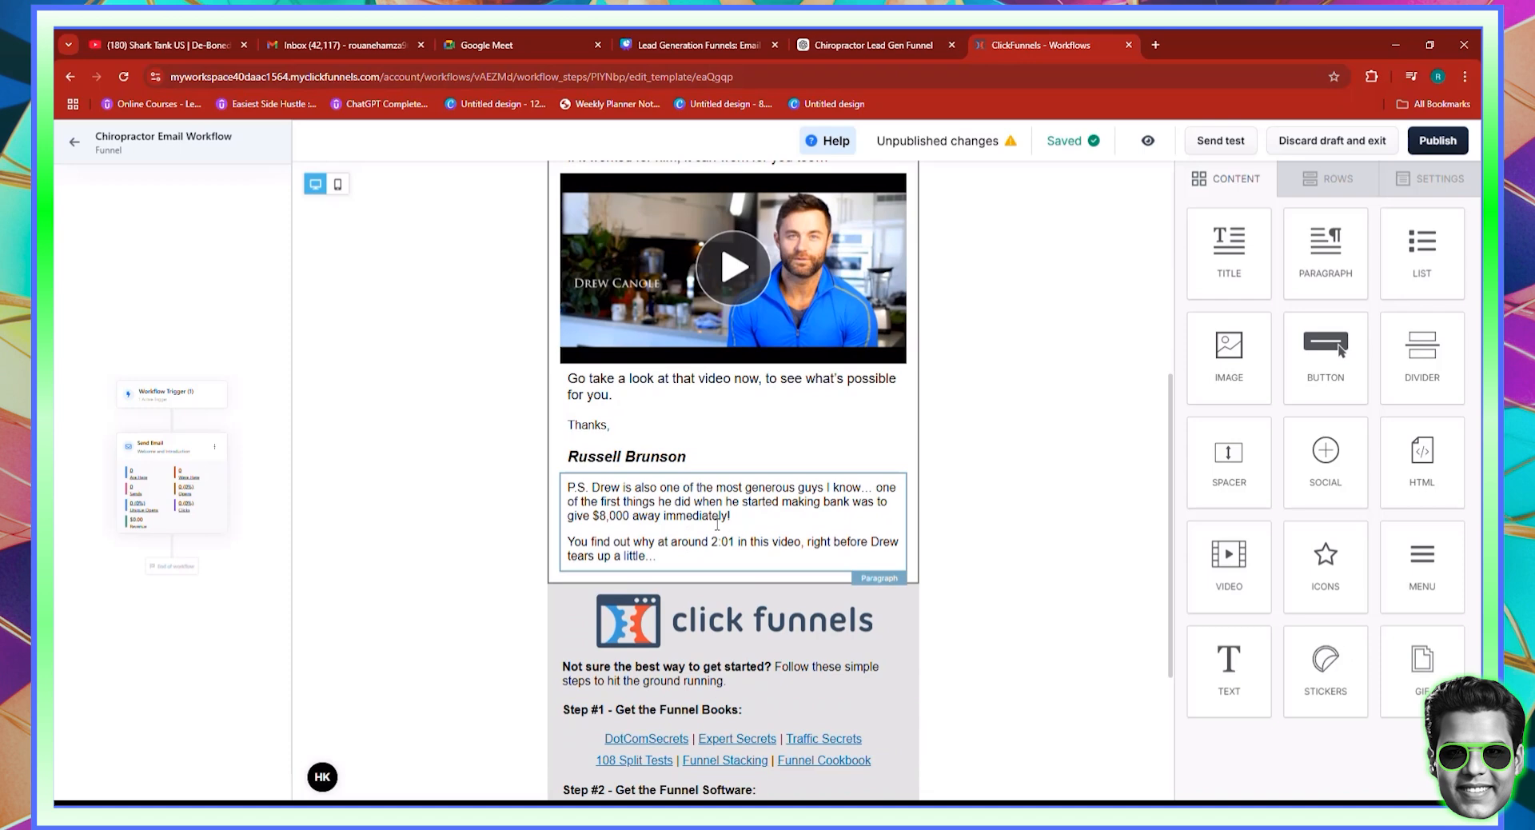
{"action": "scroll", "coordinate": [717, 525], "scroll_direction": "down", "scroll_amount": 3}
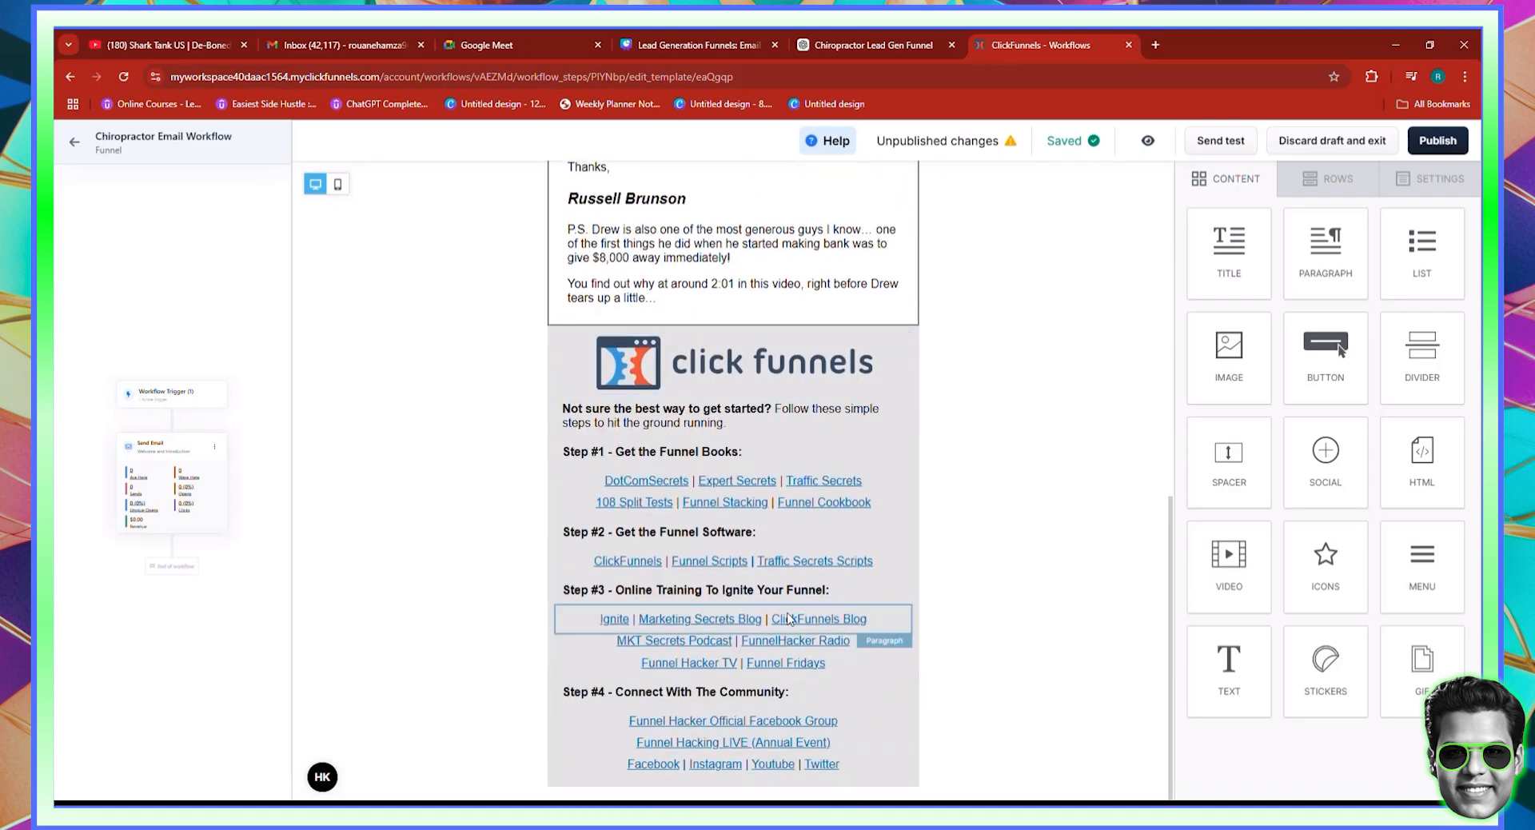
{"action": "left_click", "coordinate": [871, 773]}
{"action": "left_click", "coordinate": [874, 794]}
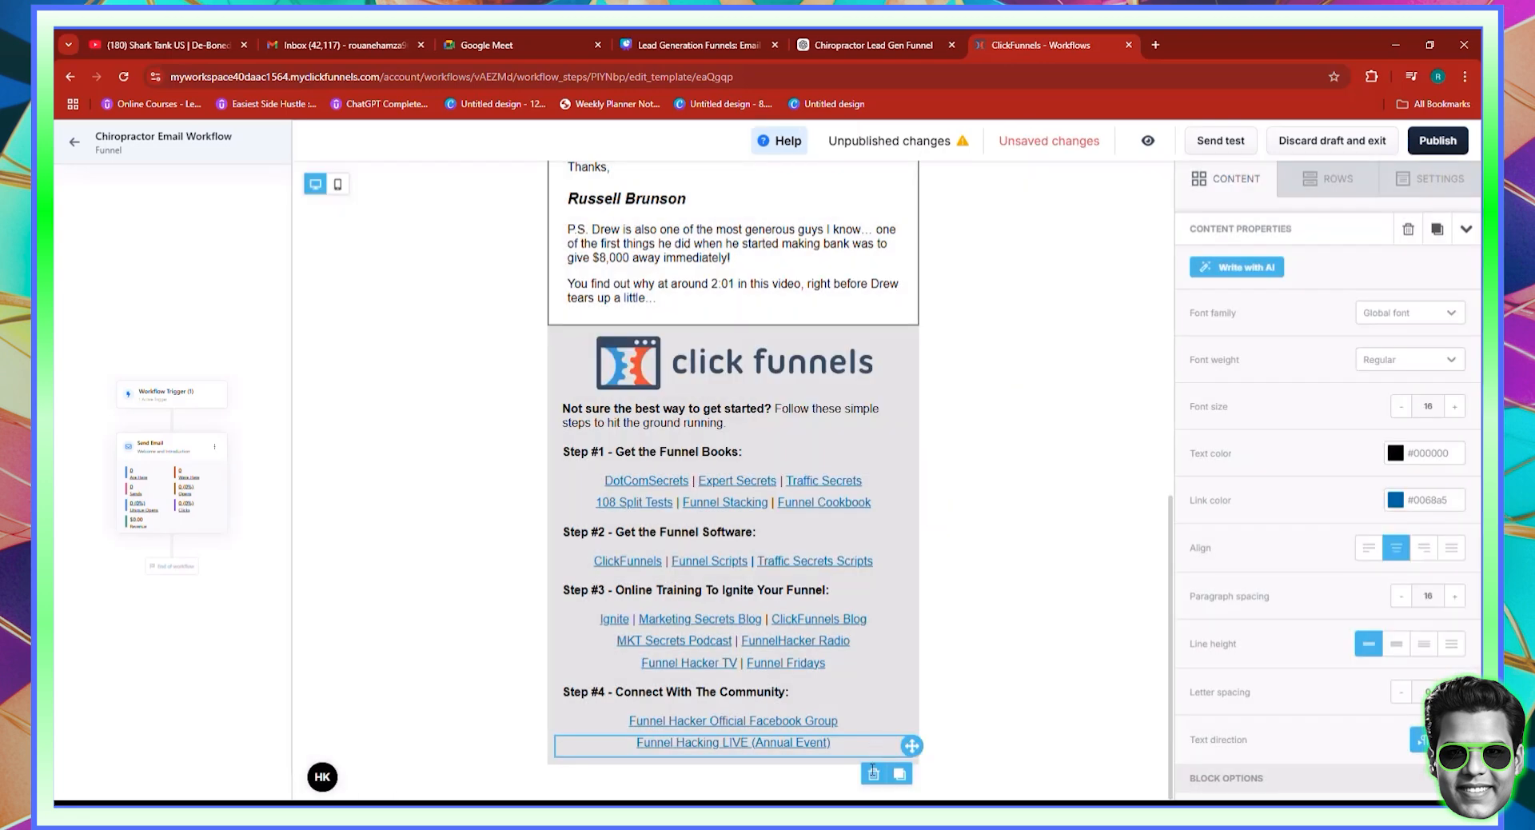
{"action": "left_click", "coordinate": [874, 772]}
{"action": "left_click", "coordinate": [942, 557]}
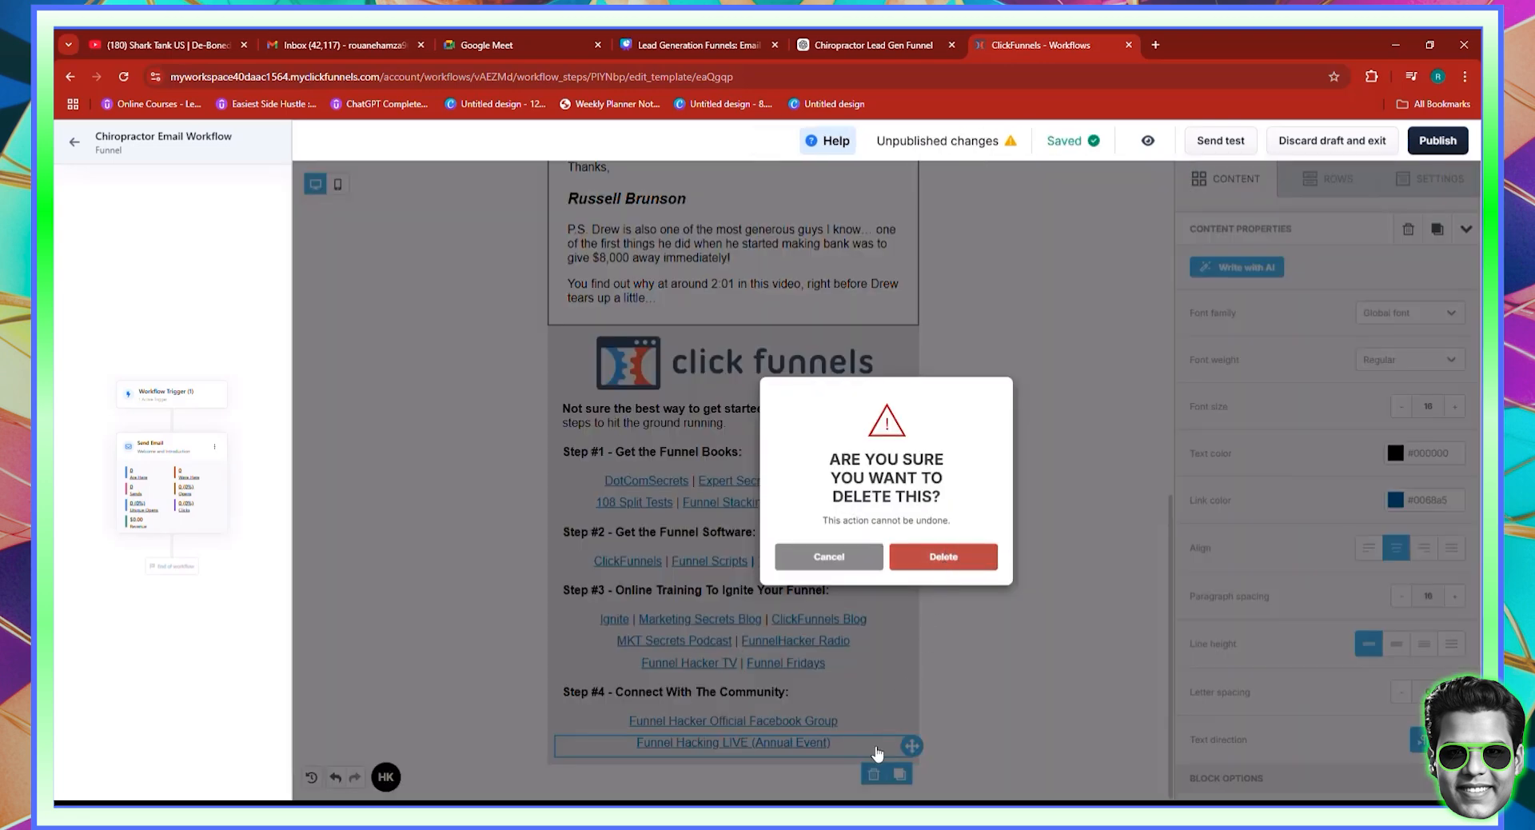
{"action": "left_click", "coordinate": [874, 772]}
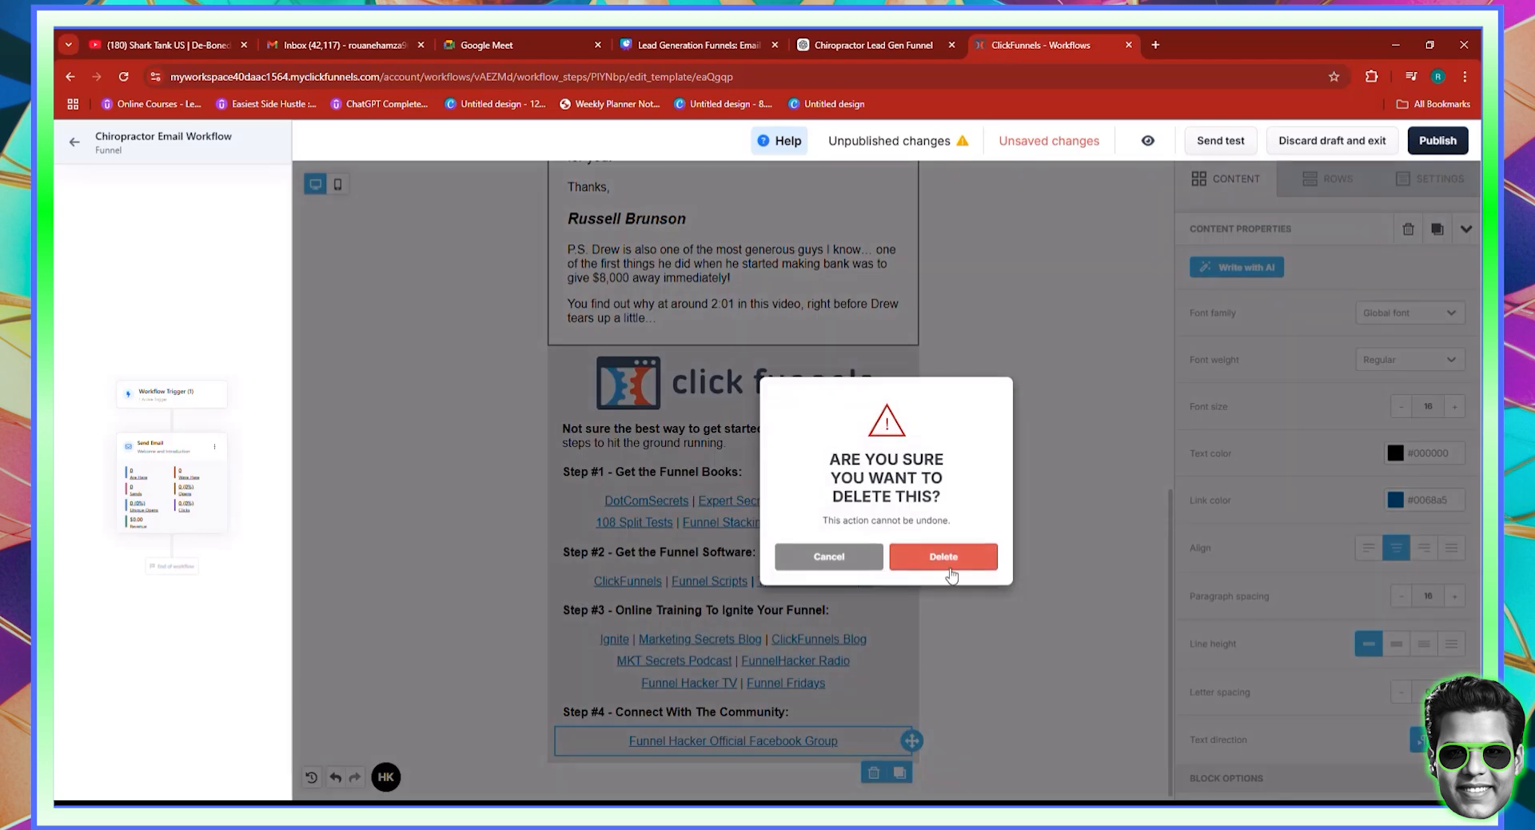
{"action": "left_click", "coordinate": [944, 558]}
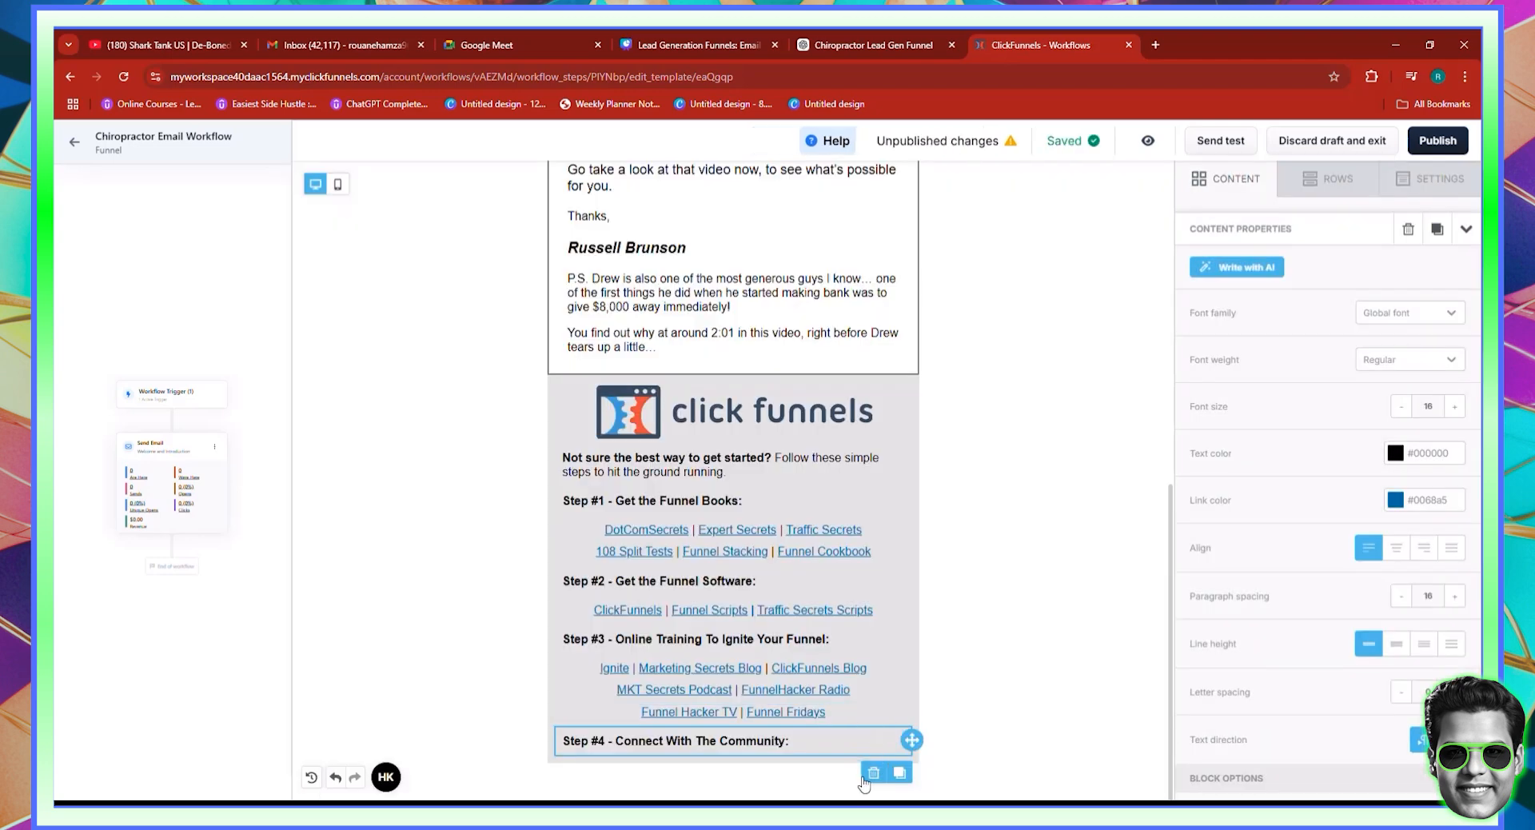
{"action": "left_click", "coordinate": [874, 772]}
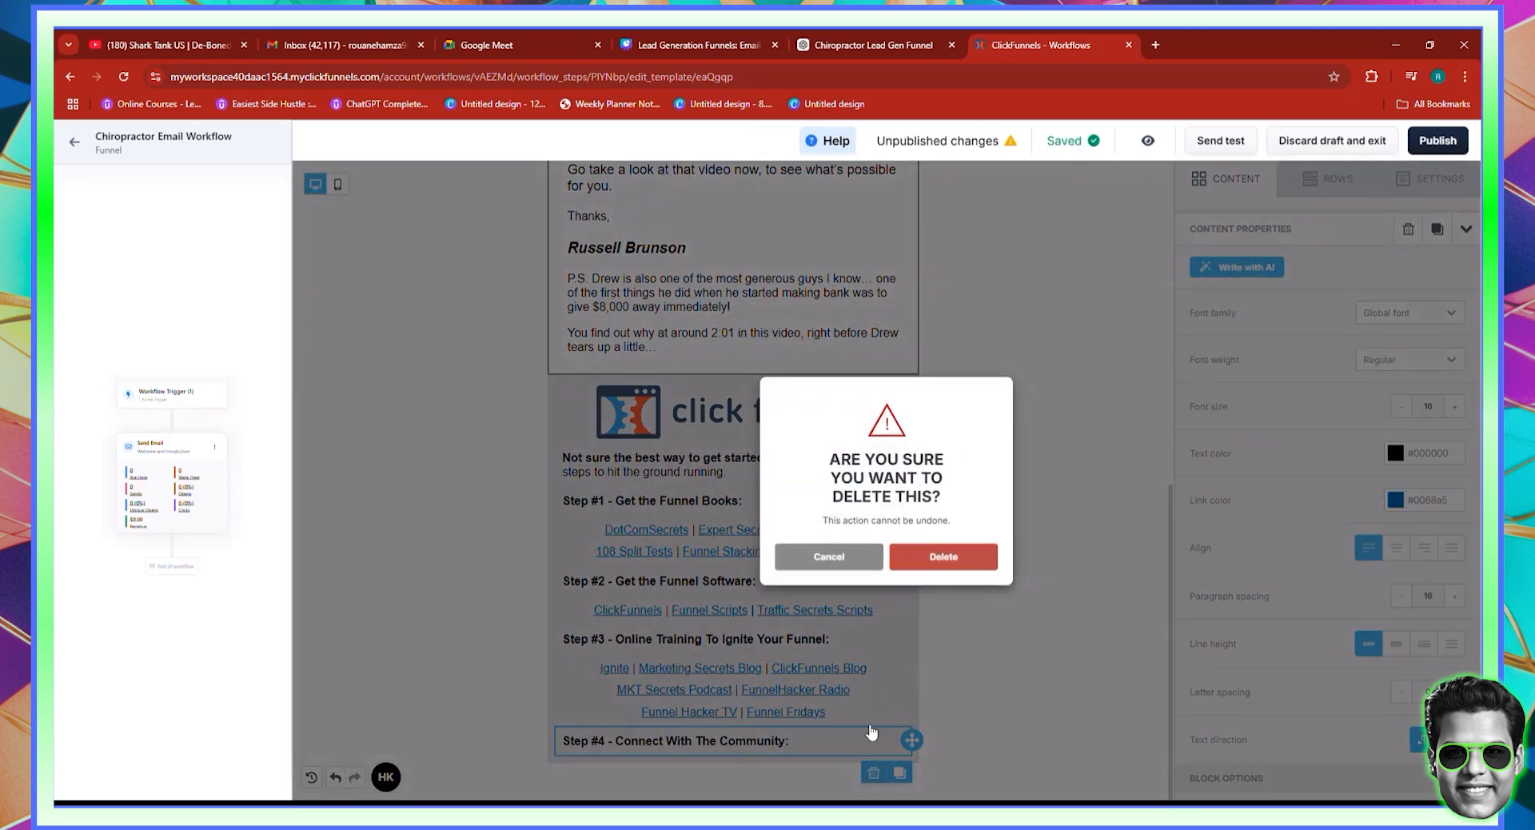
{"action": "left_click", "coordinate": [936, 557]}
Delete the Step #3 - Online Training To Ignite Your Funnel heading and its three link rows from the footer
{"action": "left_click", "coordinate": [874, 772]}
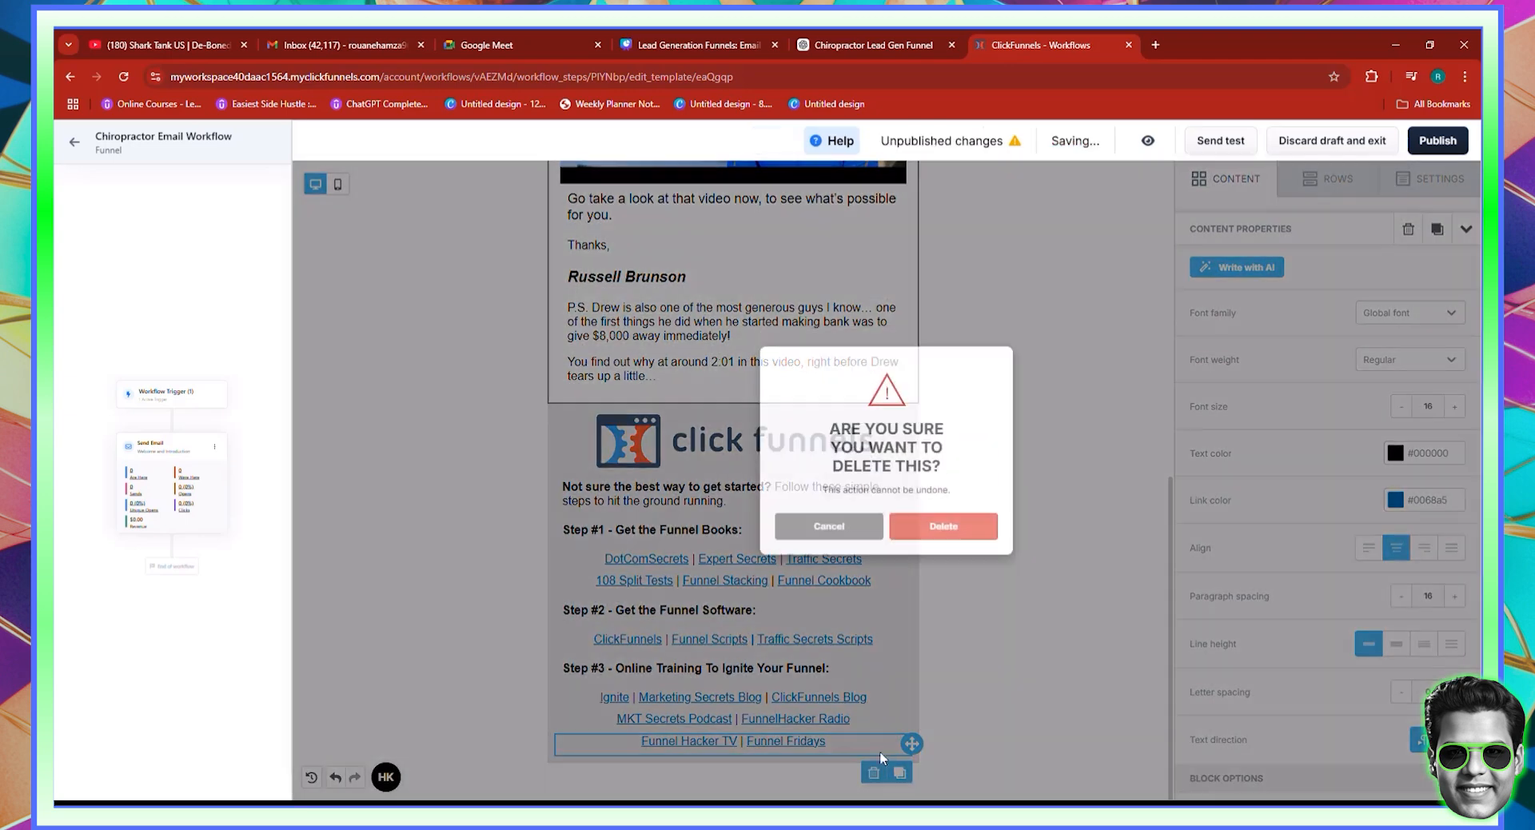
{"action": "left_click", "coordinate": [909, 556]}
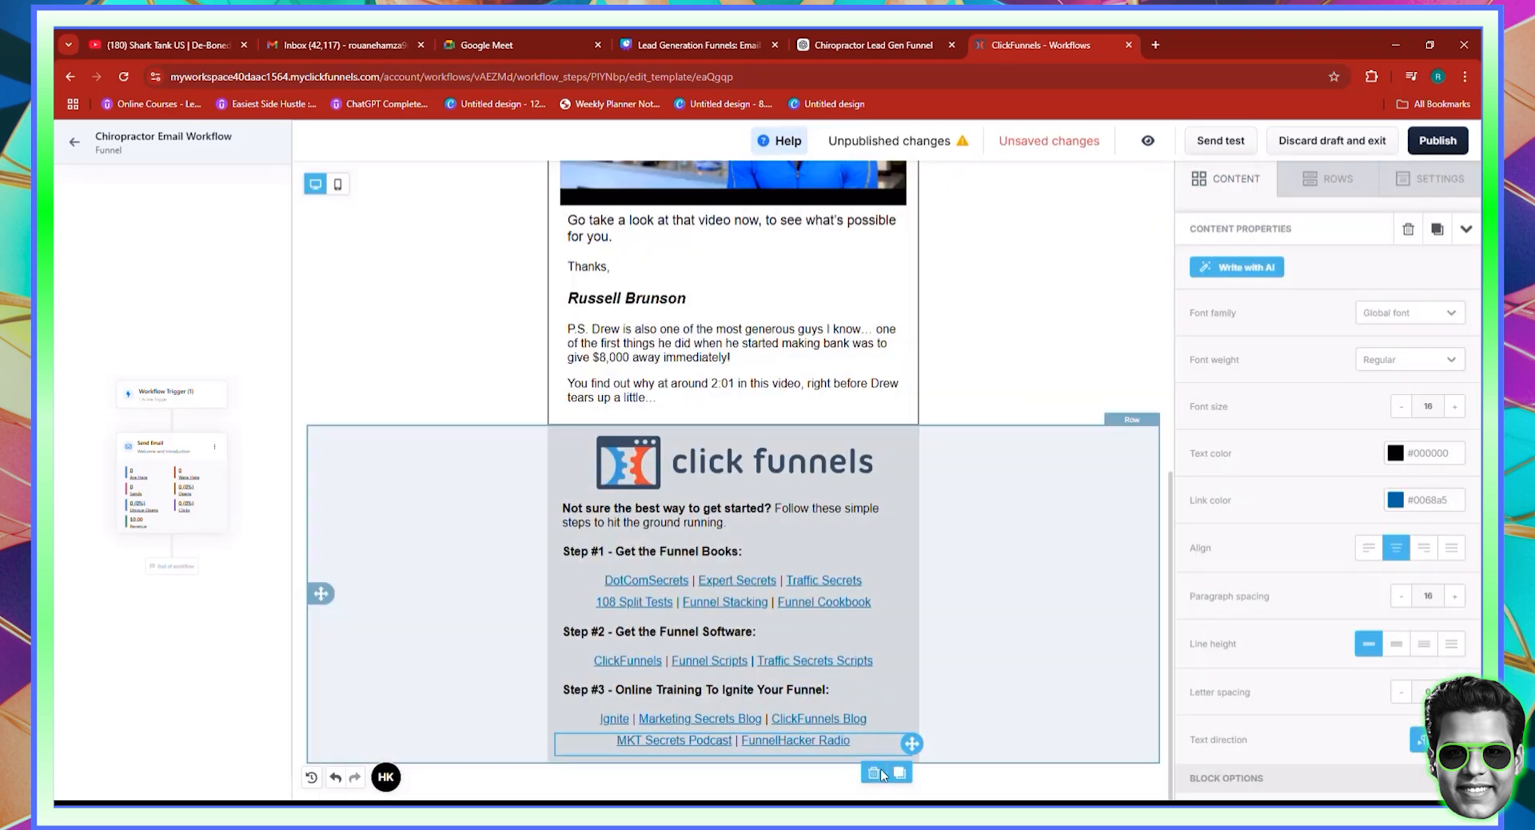
{"action": "left_click", "coordinate": [874, 772]}
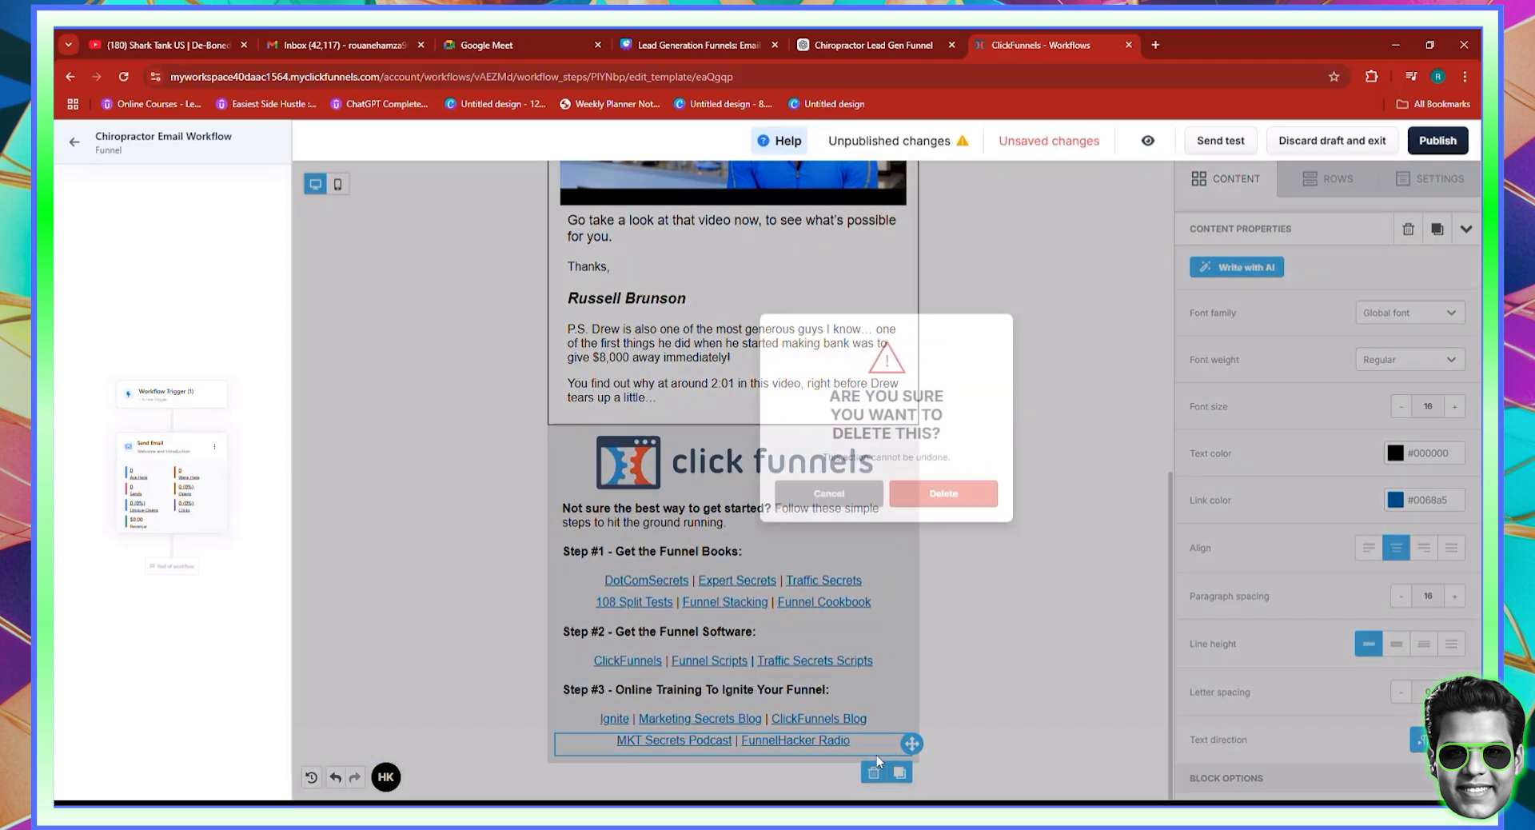
{"action": "left_click", "coordinate": [937, 558]}
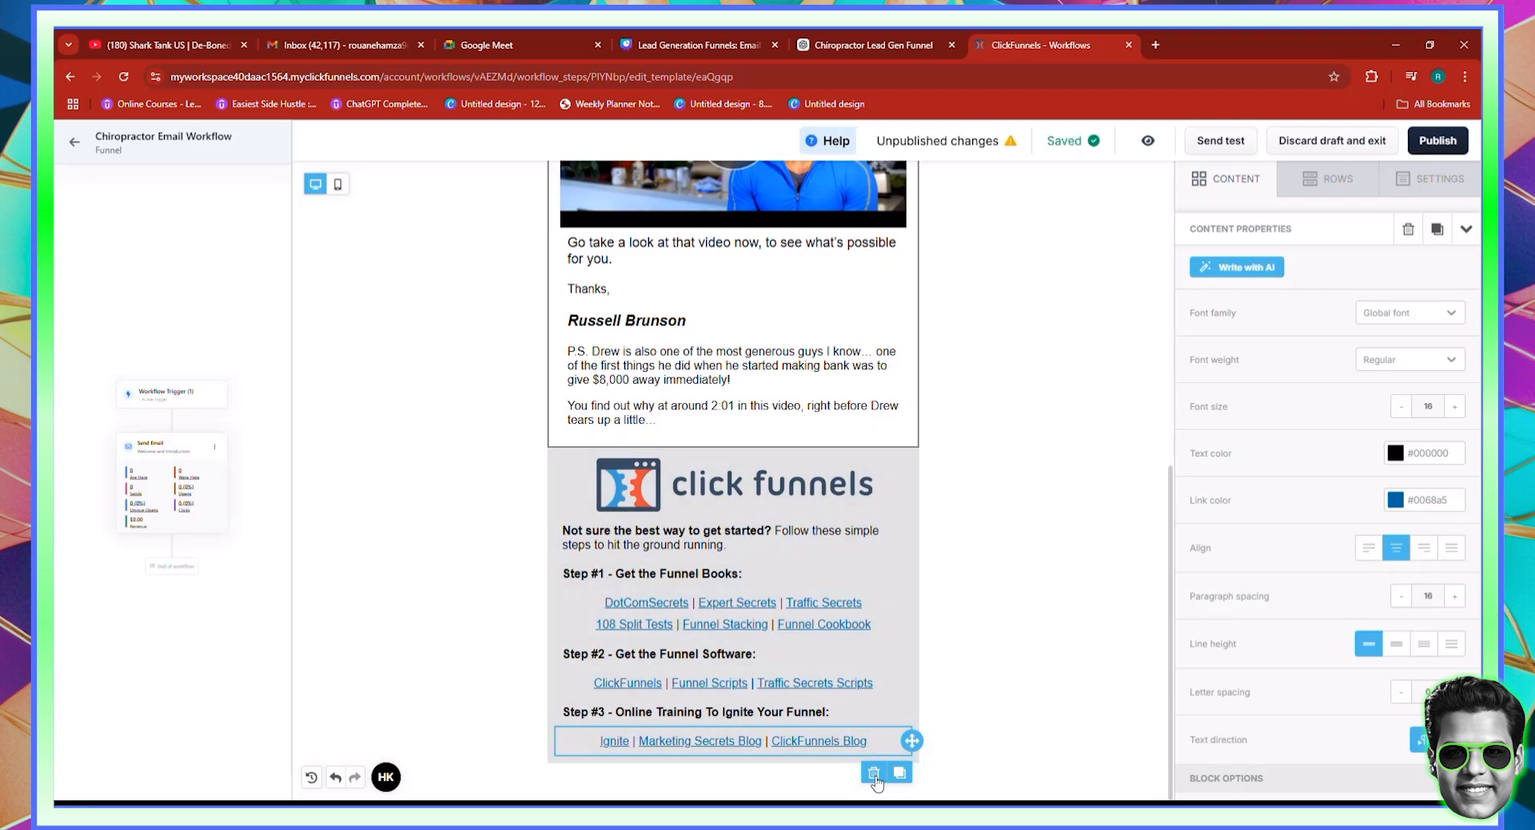
{"action": "left_click", "coordinate": [883, 771]}
{"action": "key", "text": "Return"}
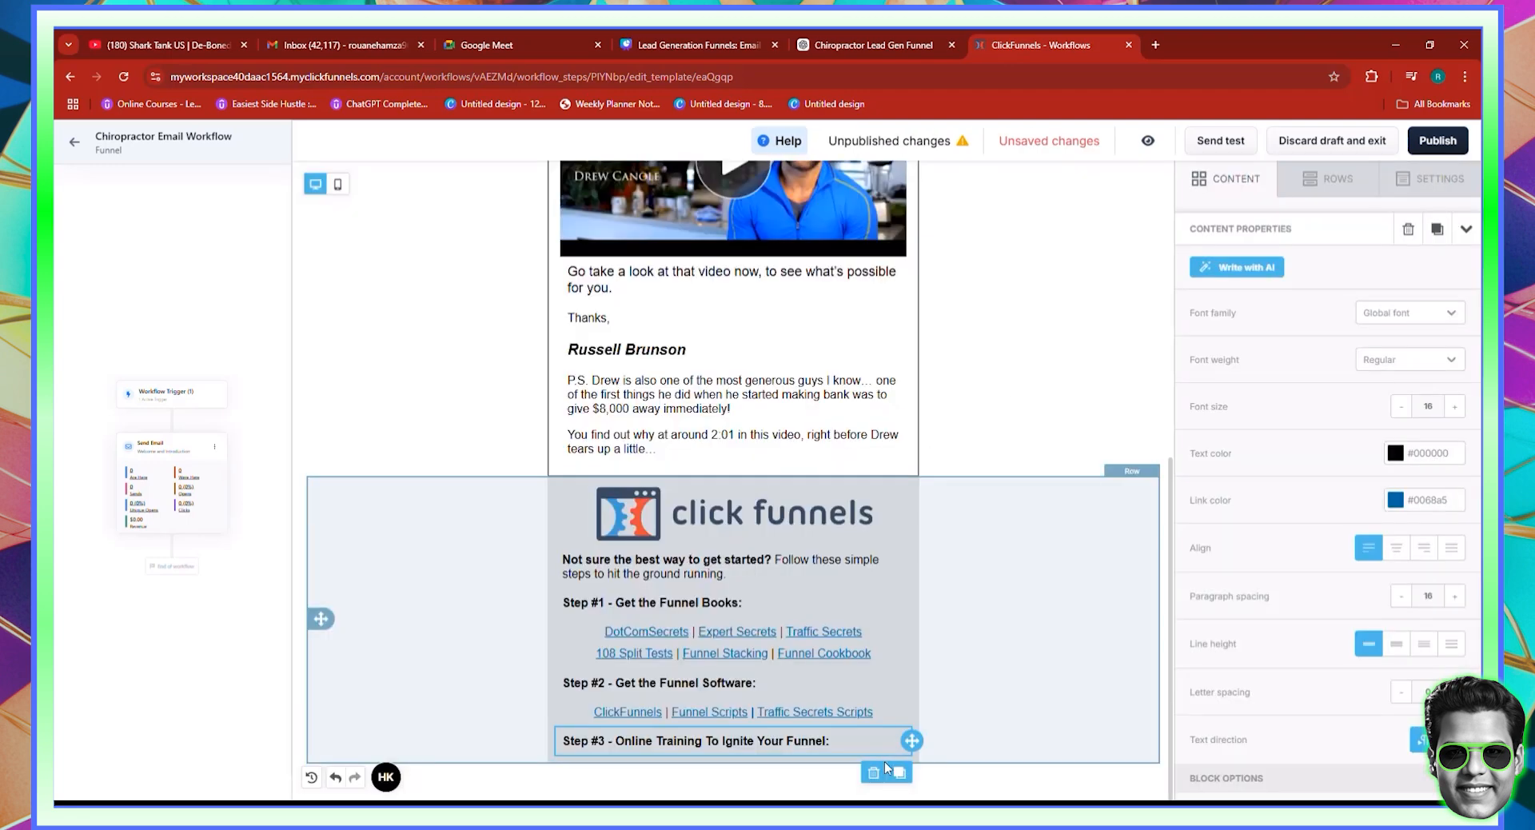
{"action": "left_click", "coordinate": [875, 772]}
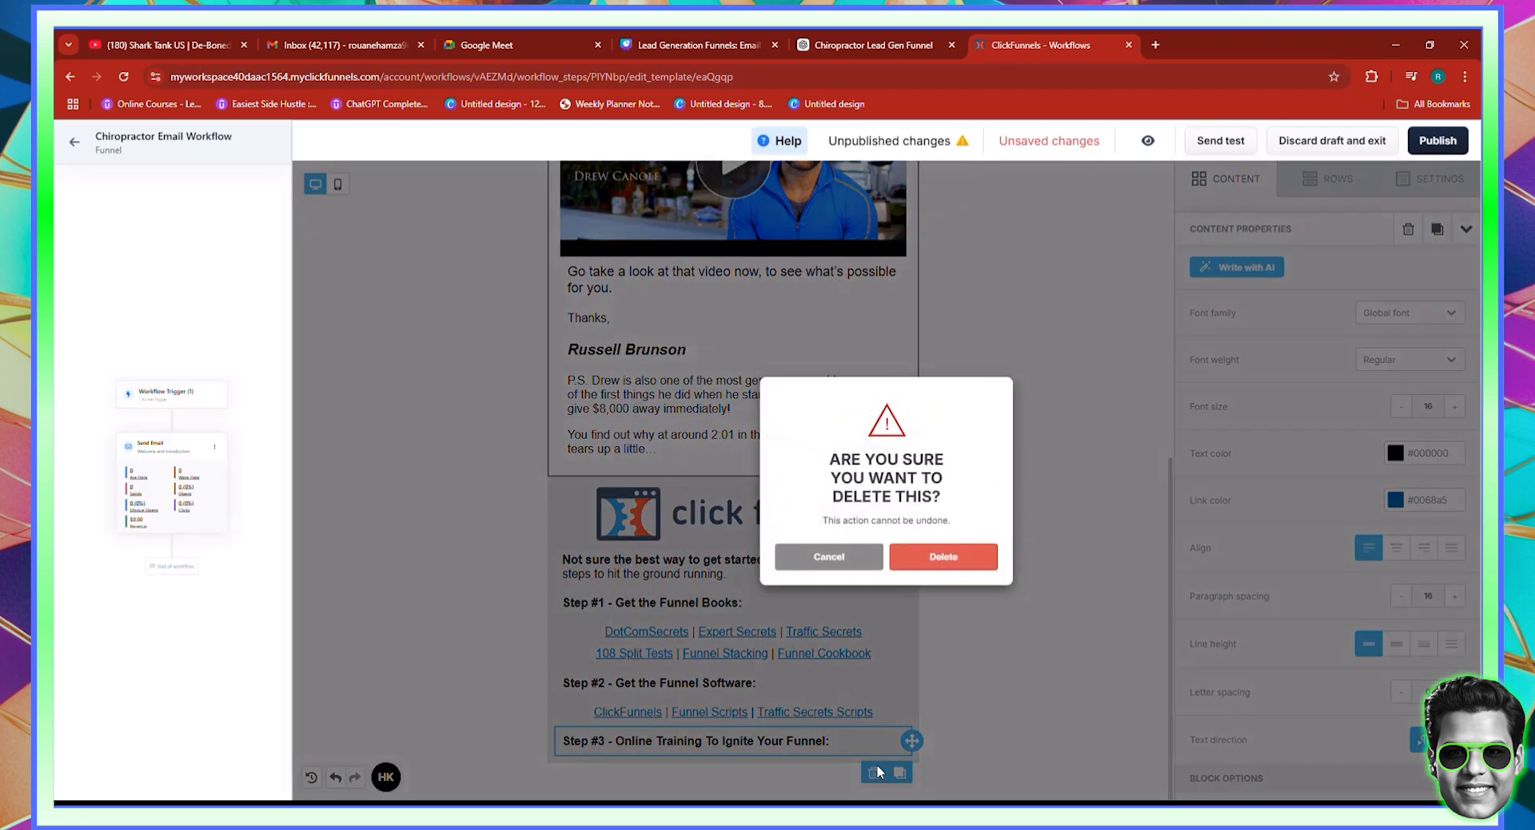
{"action": "left_click", "coordinate": [927, 558]}
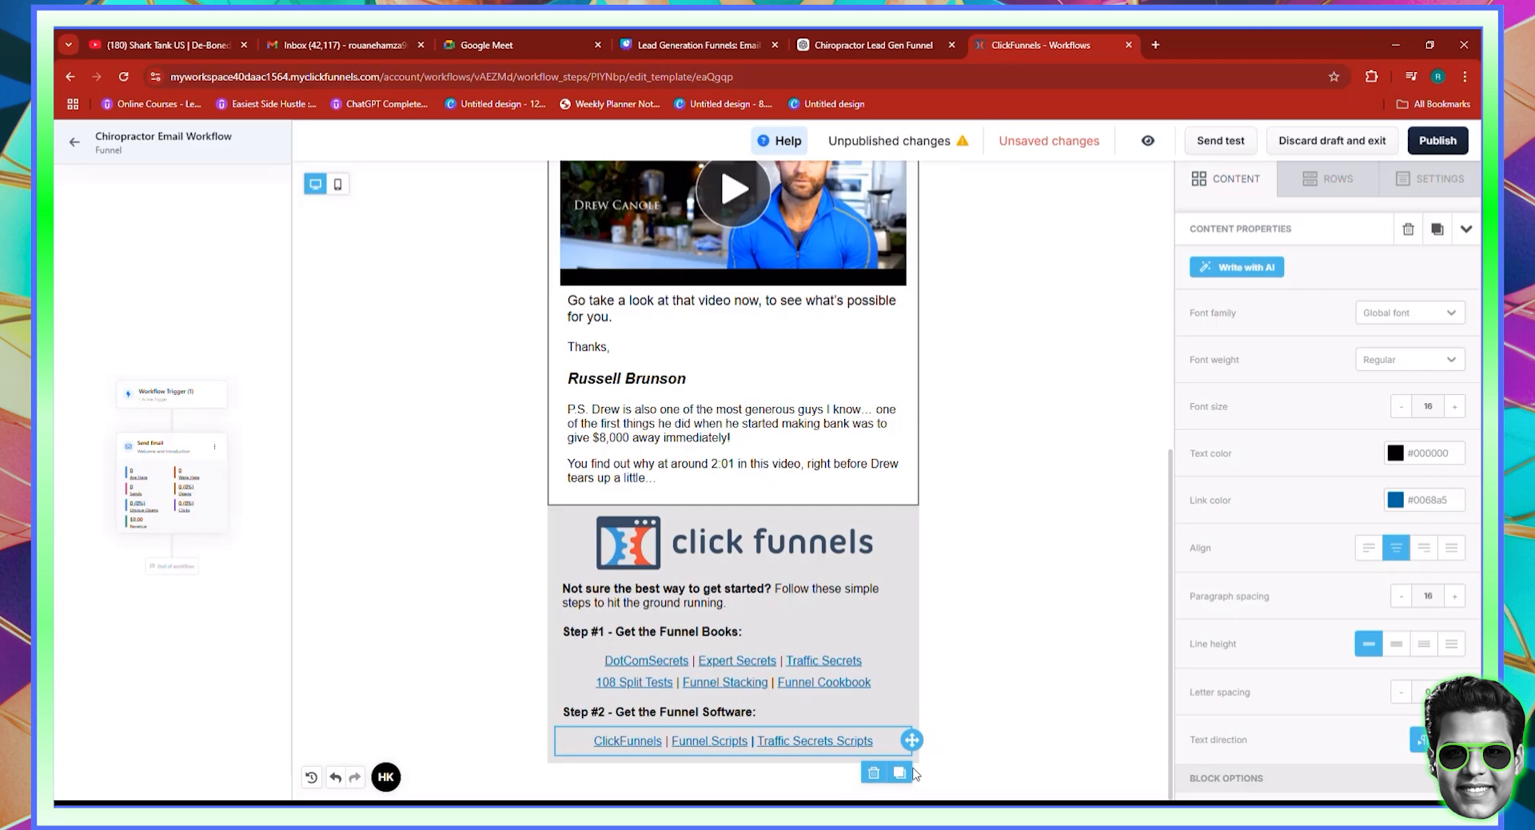
Delete the Step #2 - Get the Funnel Software heading and its link row from the footer
{"action": "left_click", "coordinate": [872, 773]}
{"action": "key", "text": "Return"}
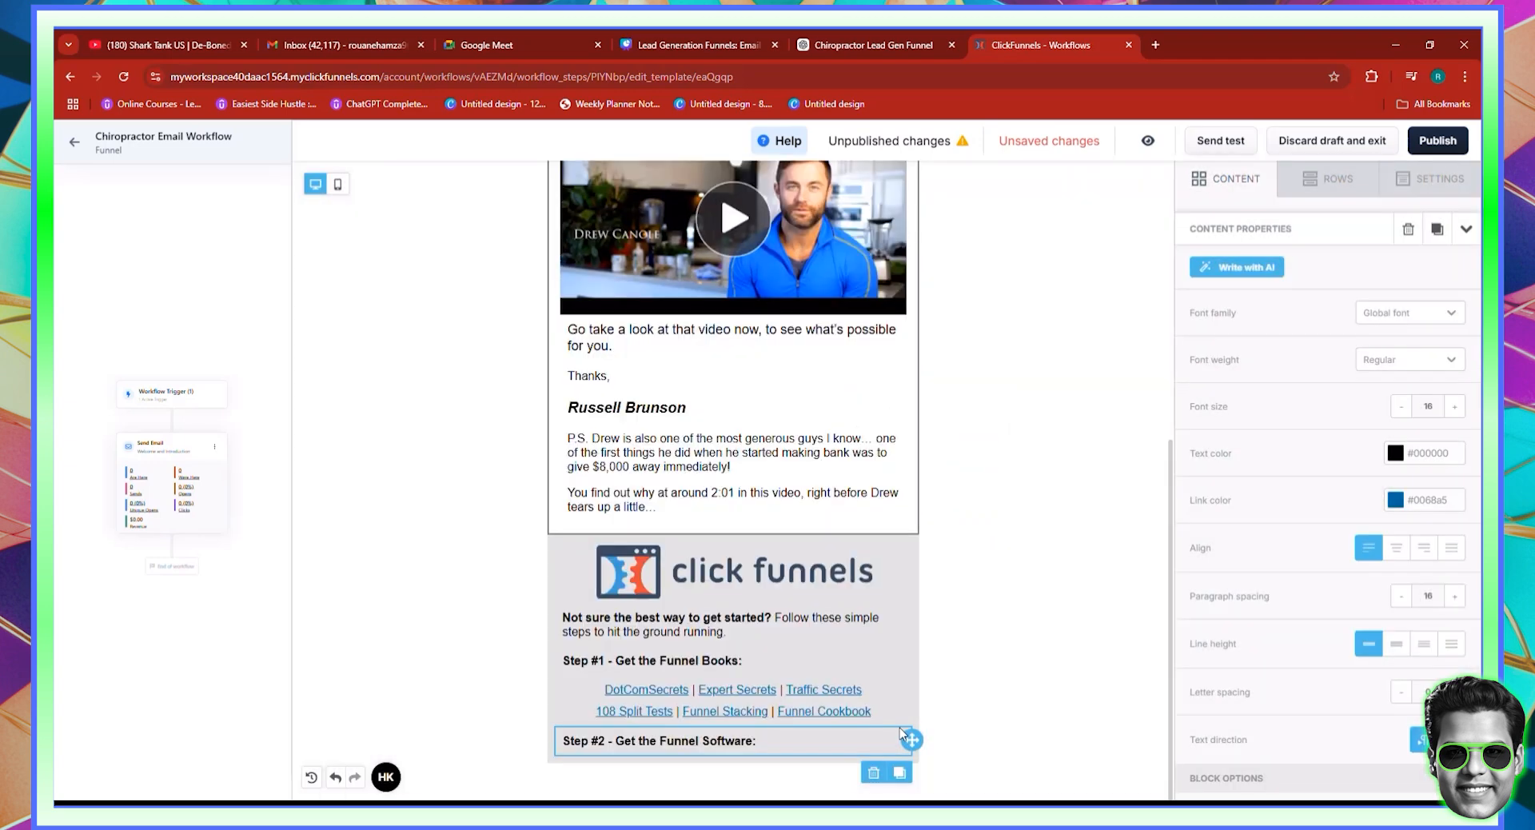
{"action": "left_click", "coordinate": [873, 772]}
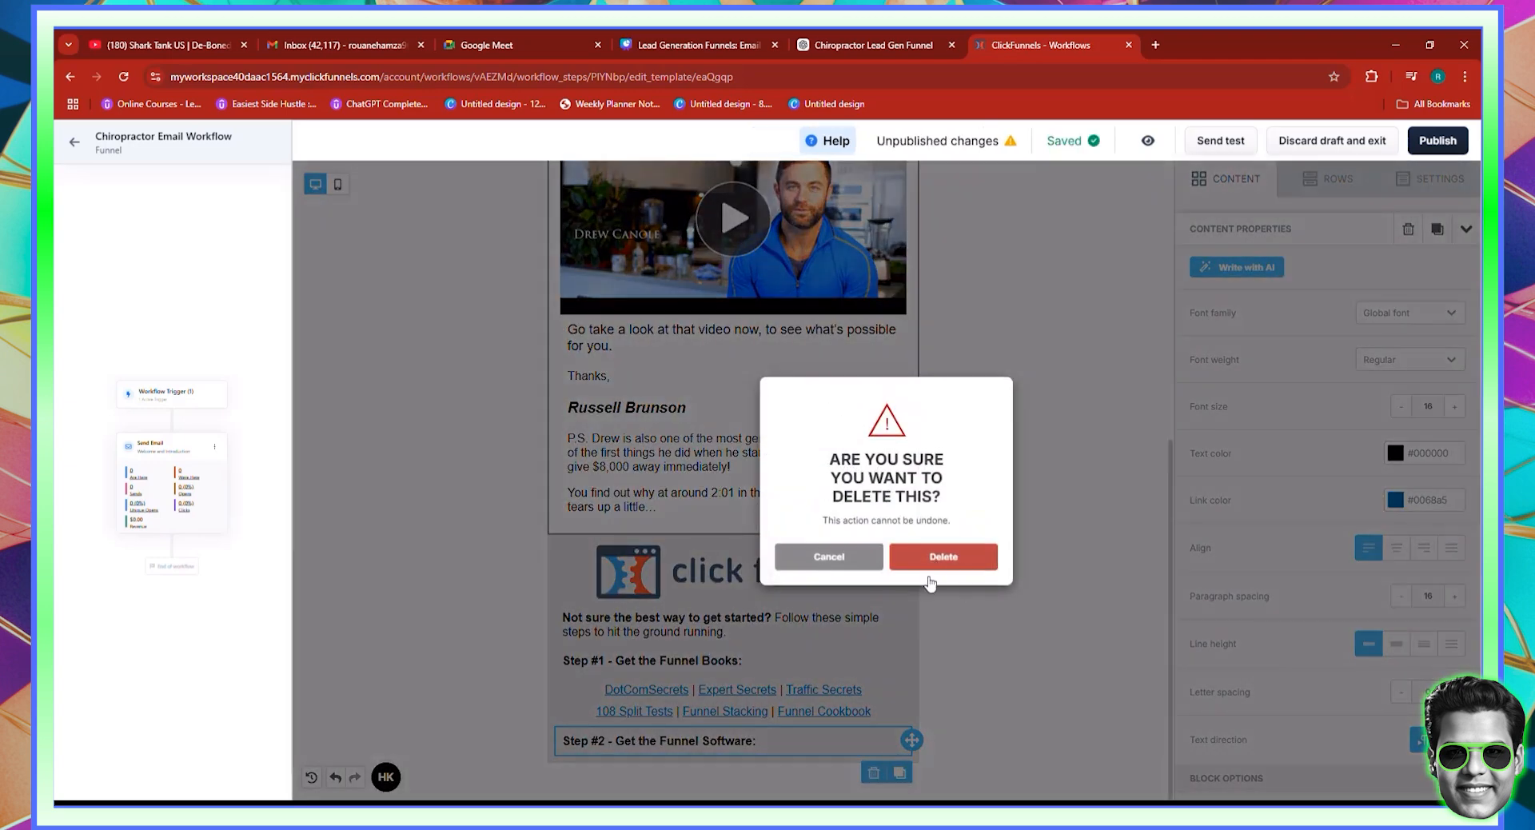
{"action": "key", "text": "Return"}
Delete the Step #1 - Get the Funnel Books section and the "Not sure the best way to get started?" paragraph from the footer
{"action": "left_click", "coordinate": [873, 772]}
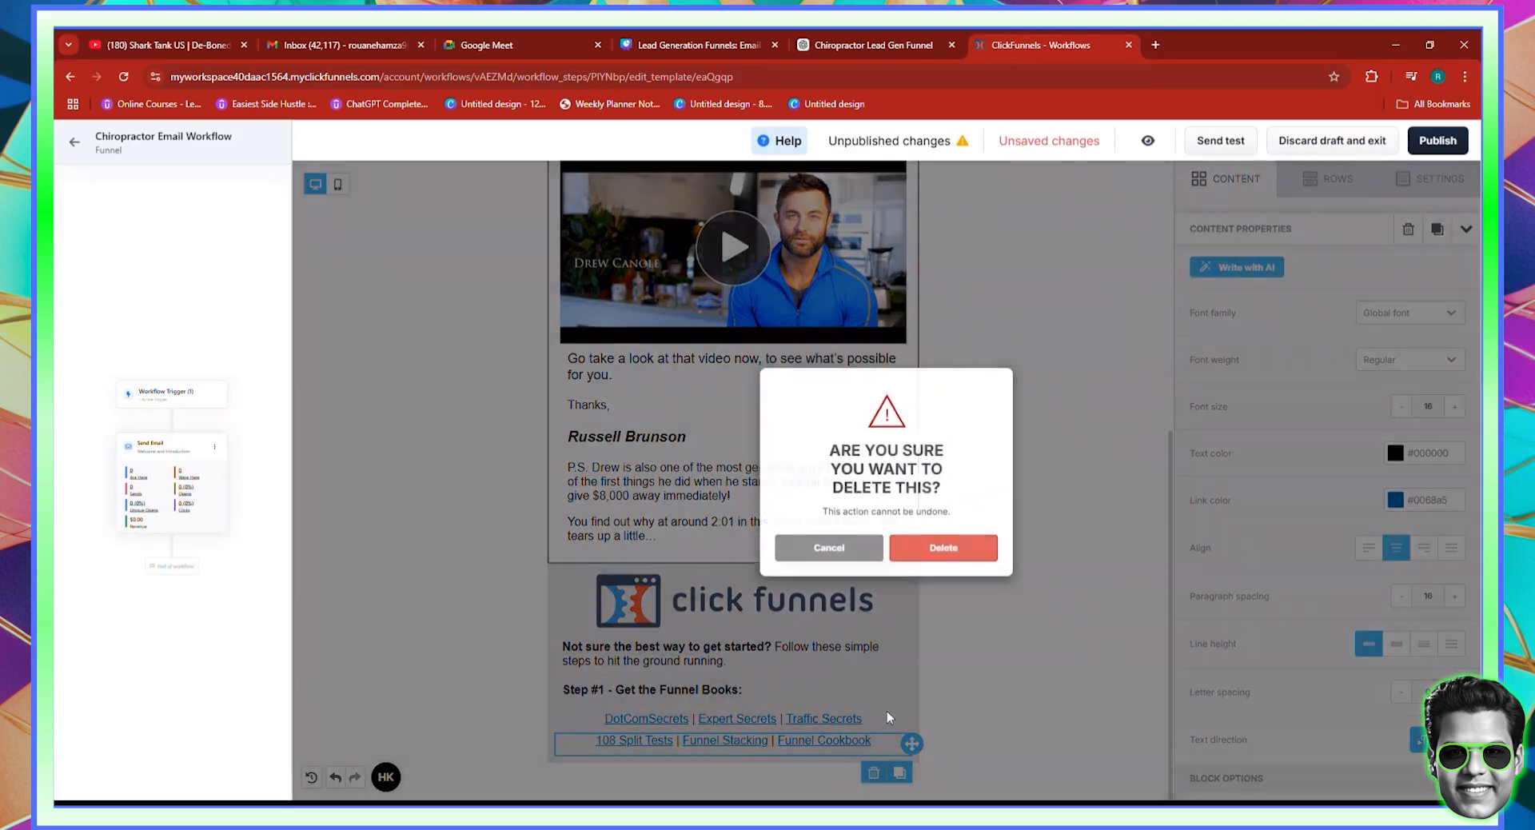
{"action": "key", "text": "Return"}
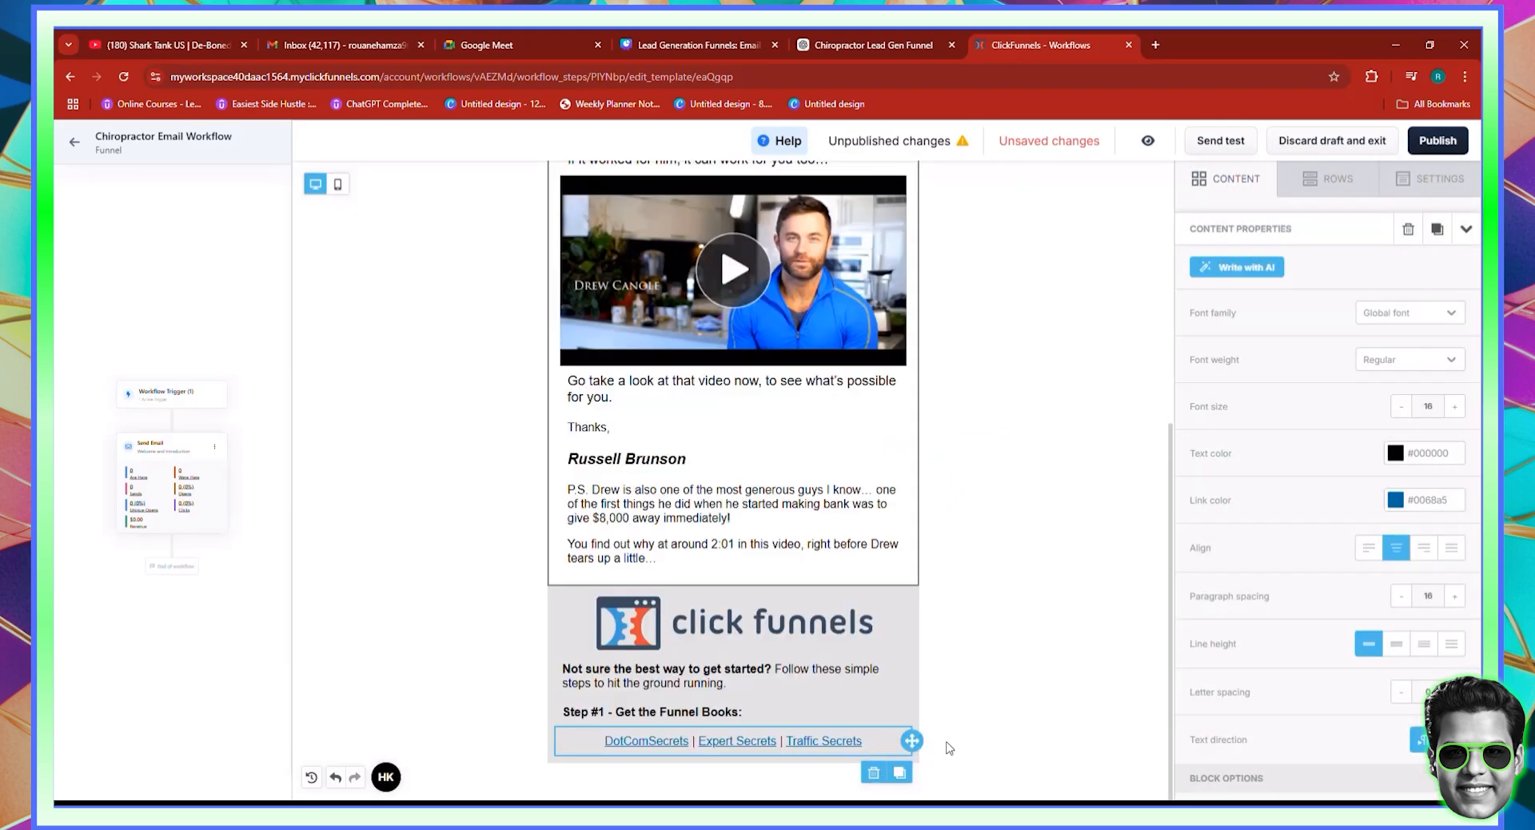
{"action": "left_click", "coordinate": [874, 773]}
{"action": "left_click", "coordinate": [952, 564]}
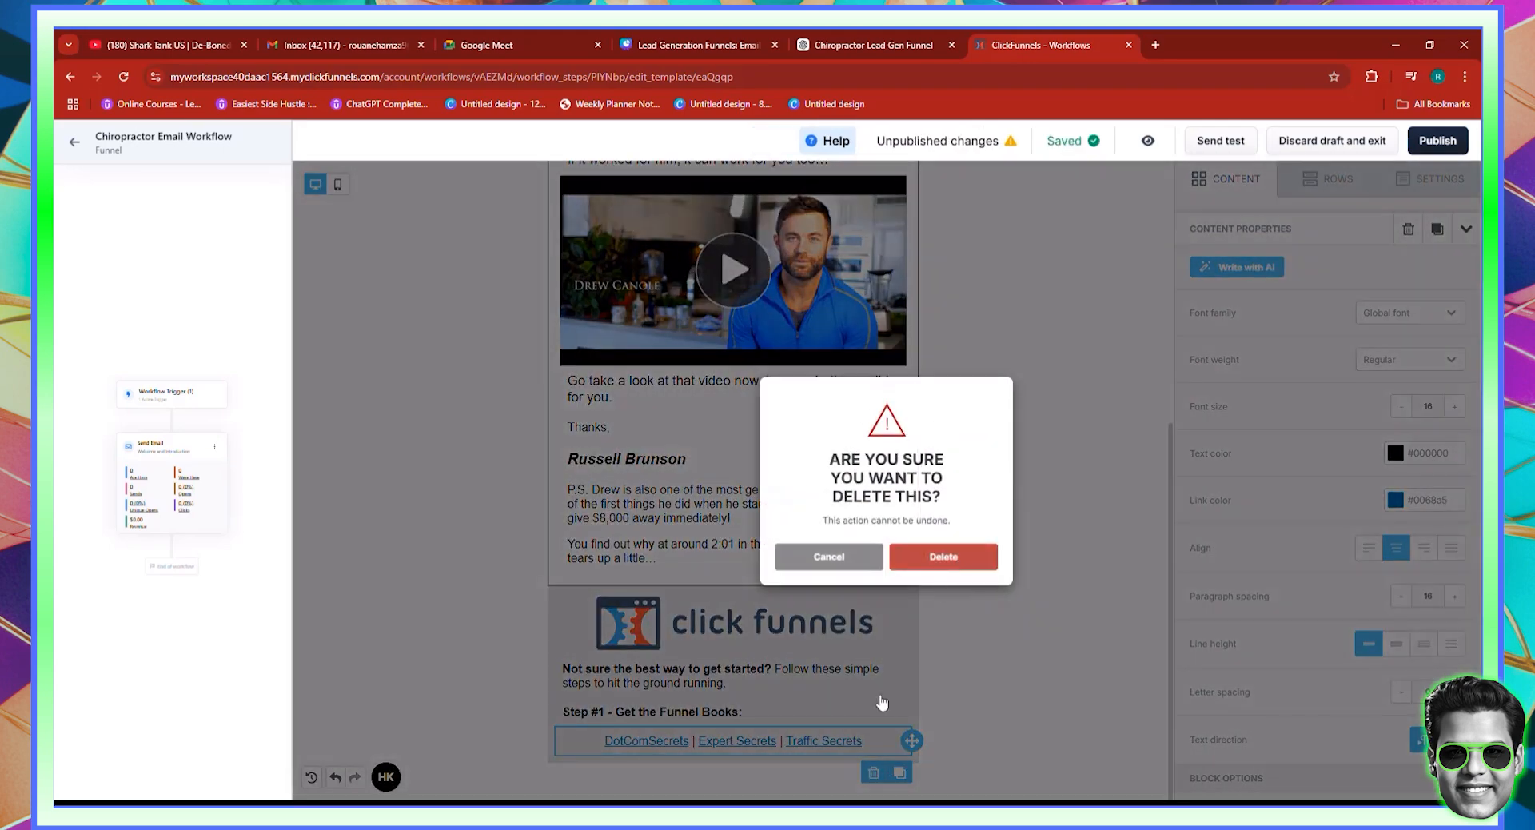
{"action": "left_click", "coordinate": [873, 772]}
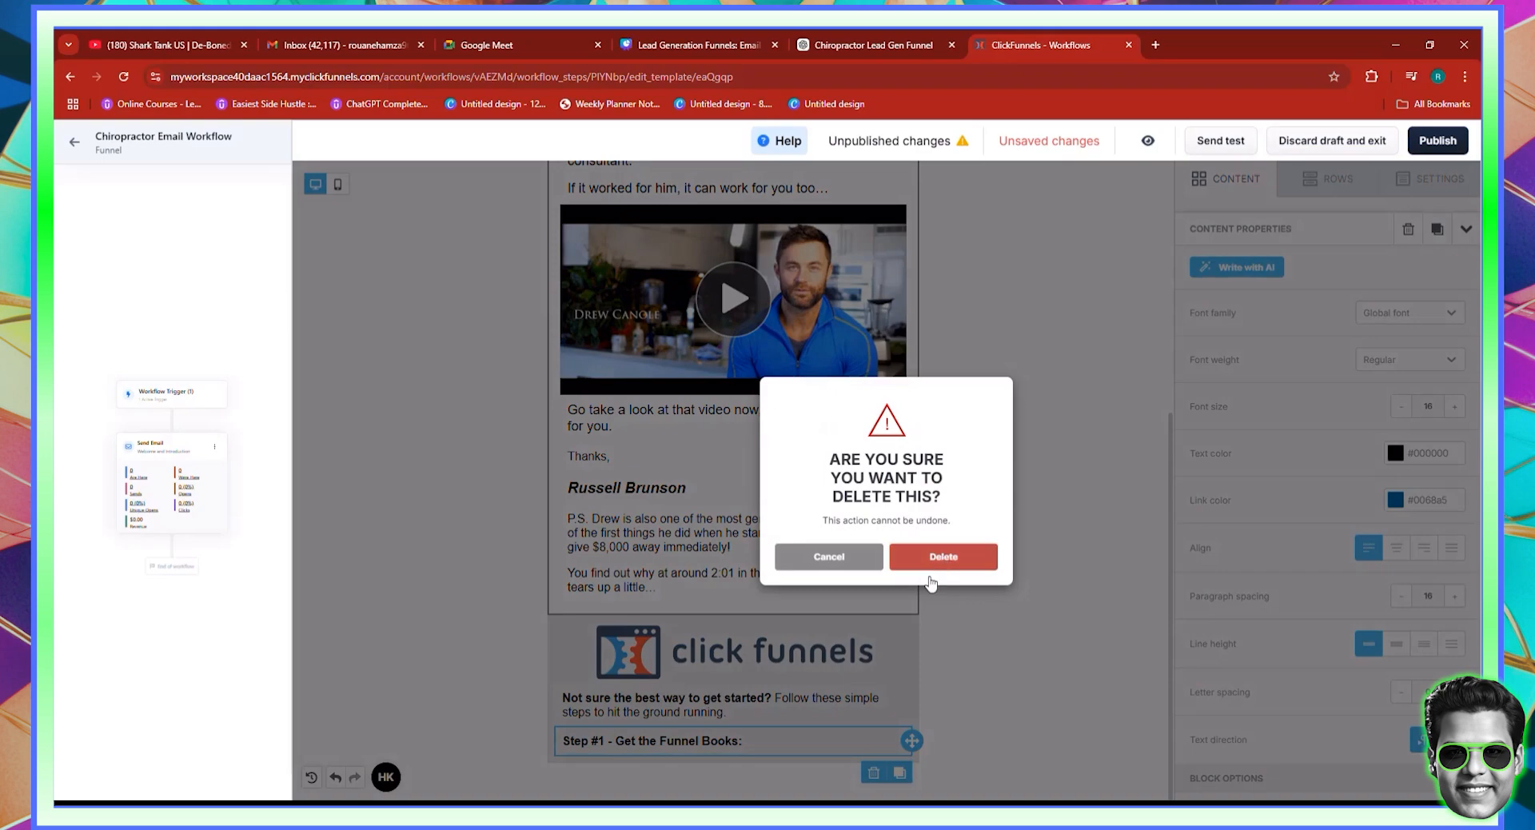
{"action": "left_click", "coordinate": [943, 560]}
{"action": "left_click", "coordinate": [874, 772]}
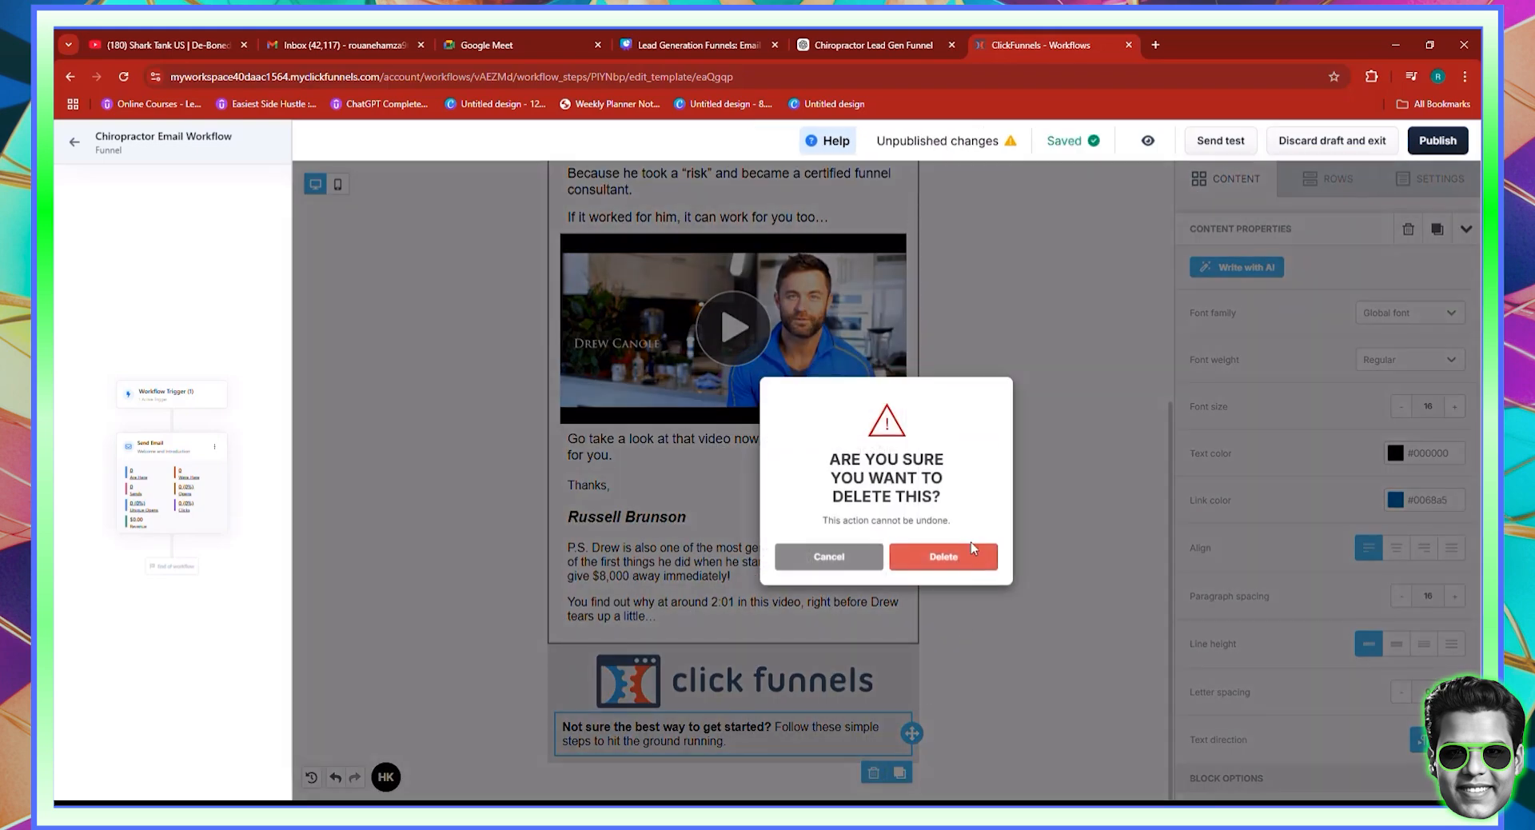
{"action": "left_click", "coordinate": [958, 562]}
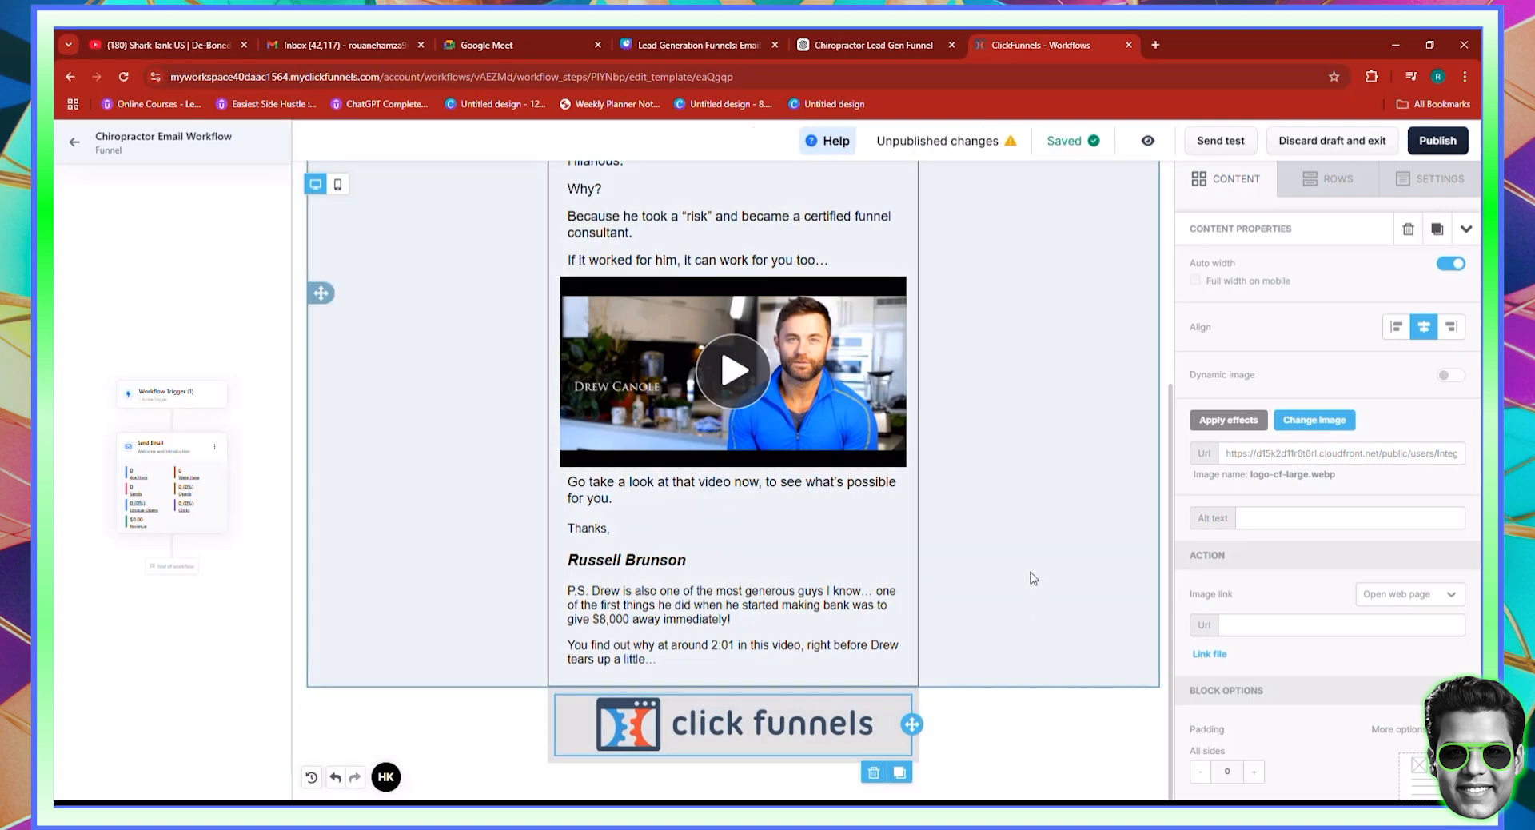
Delete the video placeholder image from the email body
{"action": "left_click", "coordinate": [806, 387]}
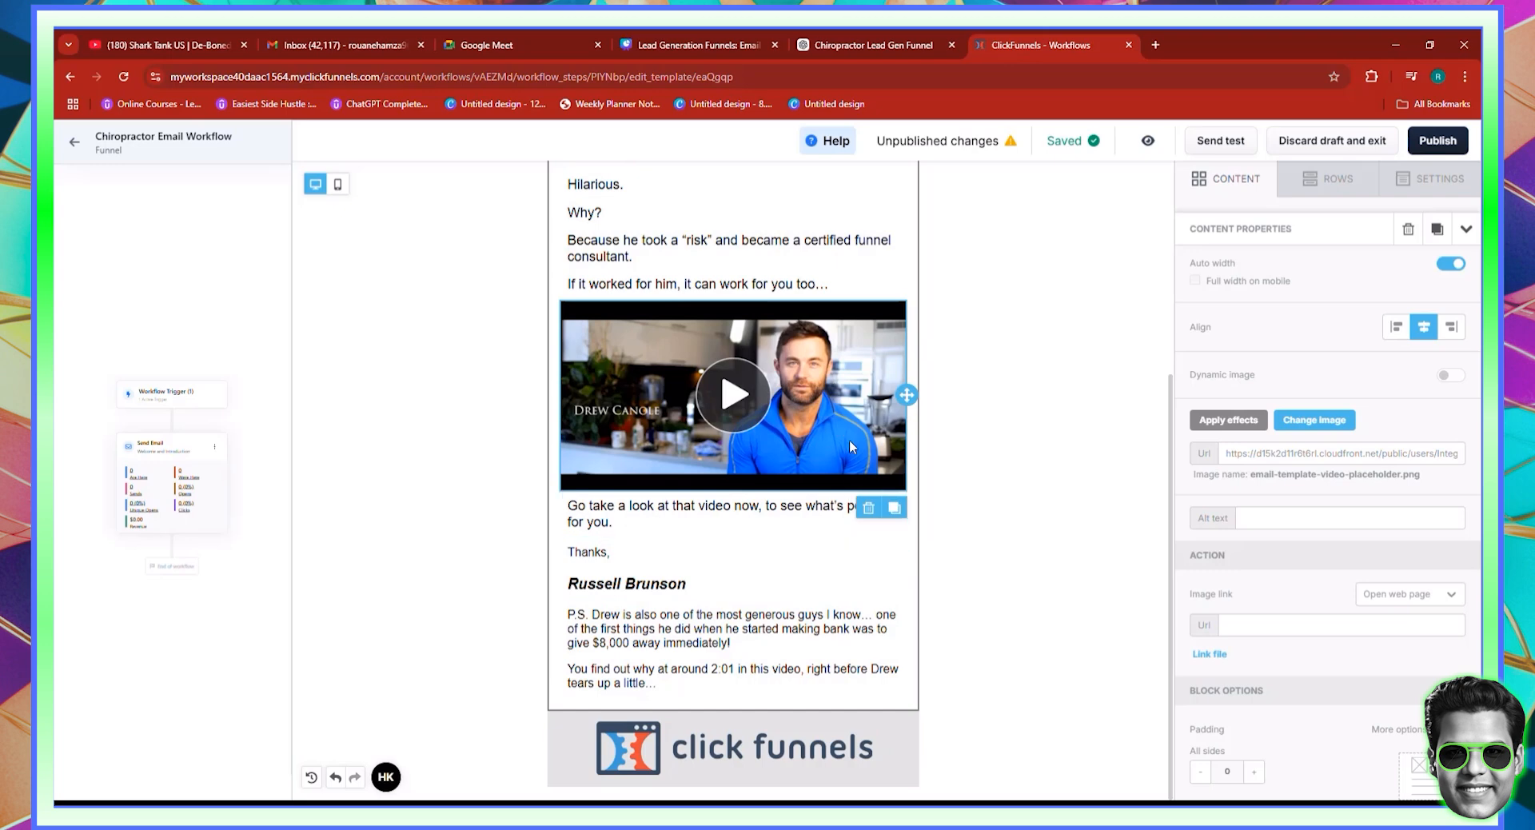
{"action": "left_click", "coordinate": [870, 511]}
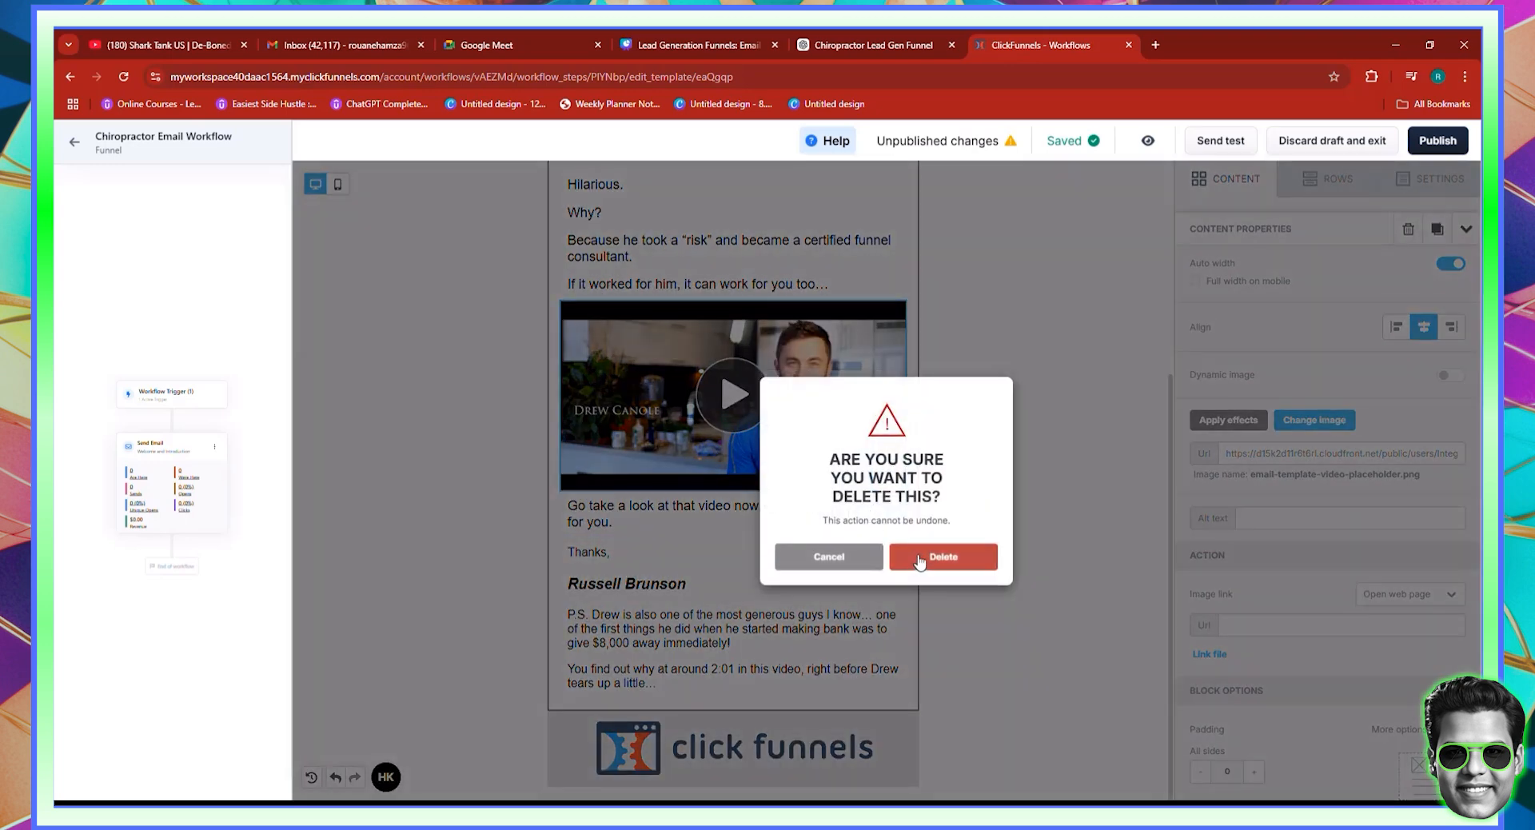
{"action": "left_click", "coordinate": [926, 560]}
{"action": "scroll", "coordinate": [769, 392], "scroll_direction": "up", "scroll_amount": 1}
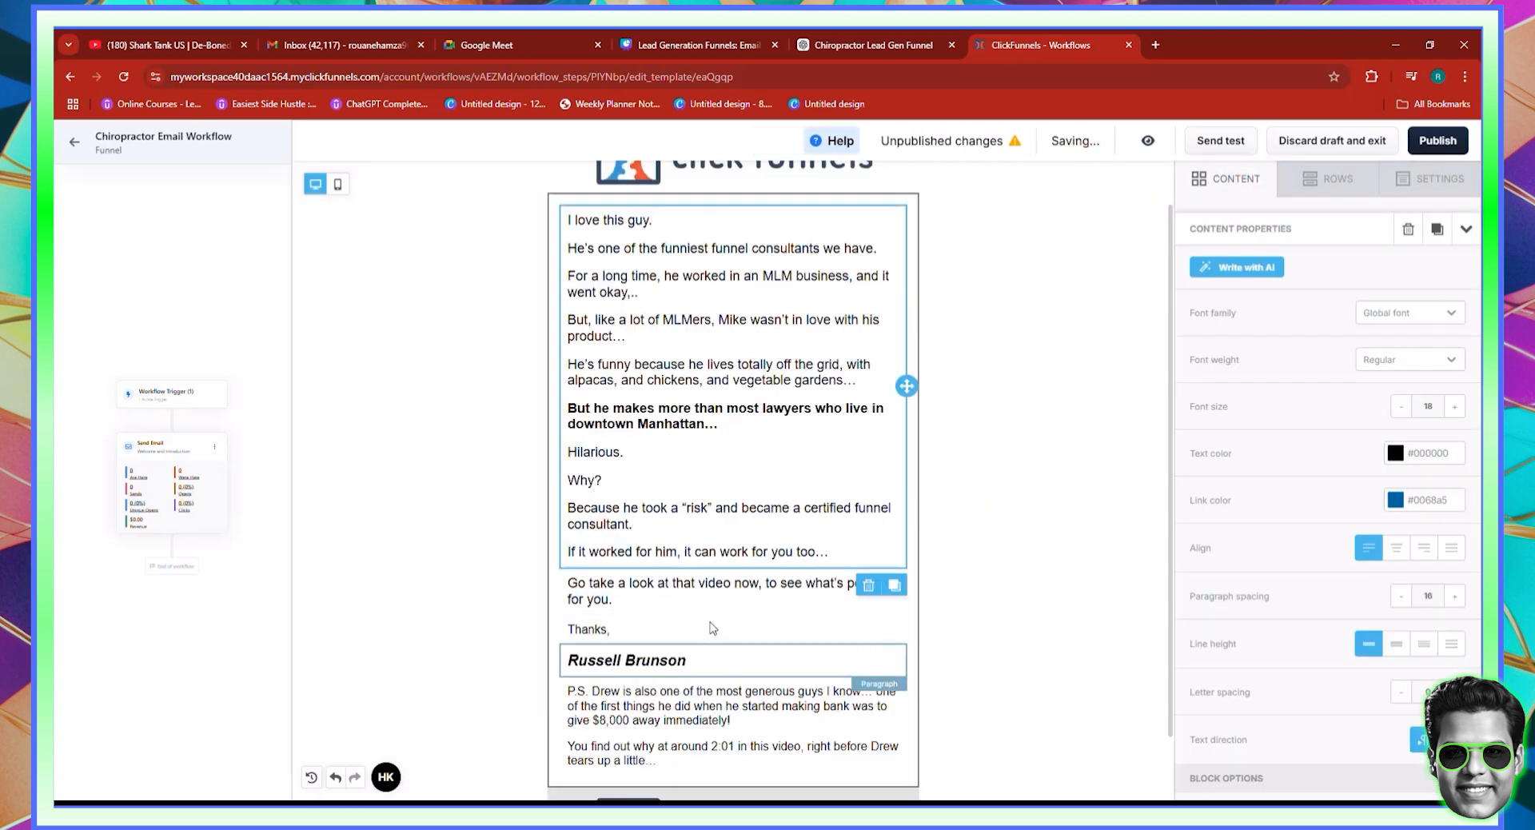
Delete the "Go take a look at that video now" paragraph and the "Thanks," paragraph from the email body
{"action": "left_click", "coordinate": [709, 601]}
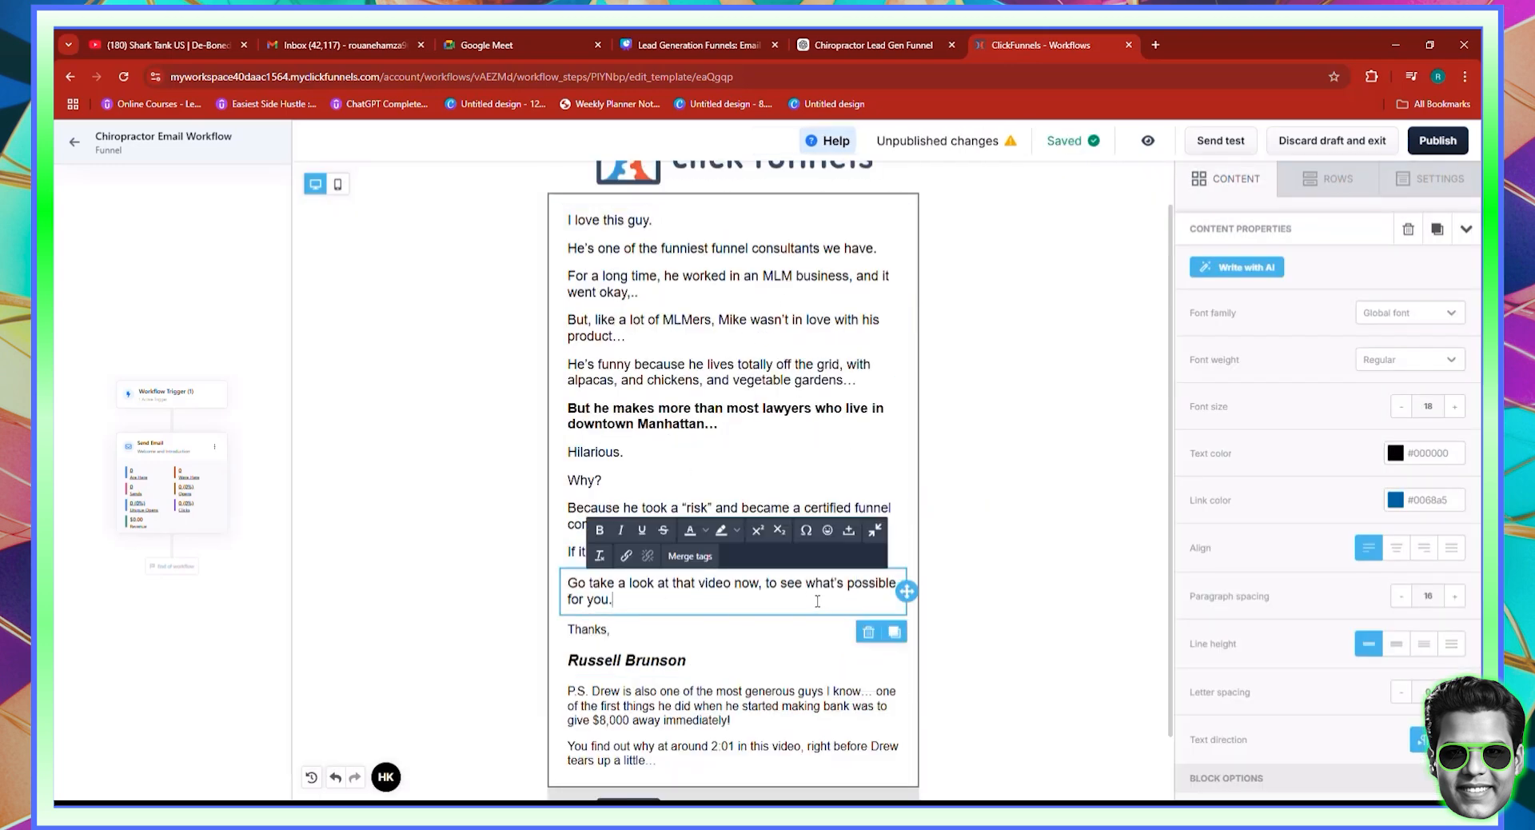
{"action": "left_click", "coordinate": [869, 631]}
{"action": "left_click", "coordinate": [942, 560]}
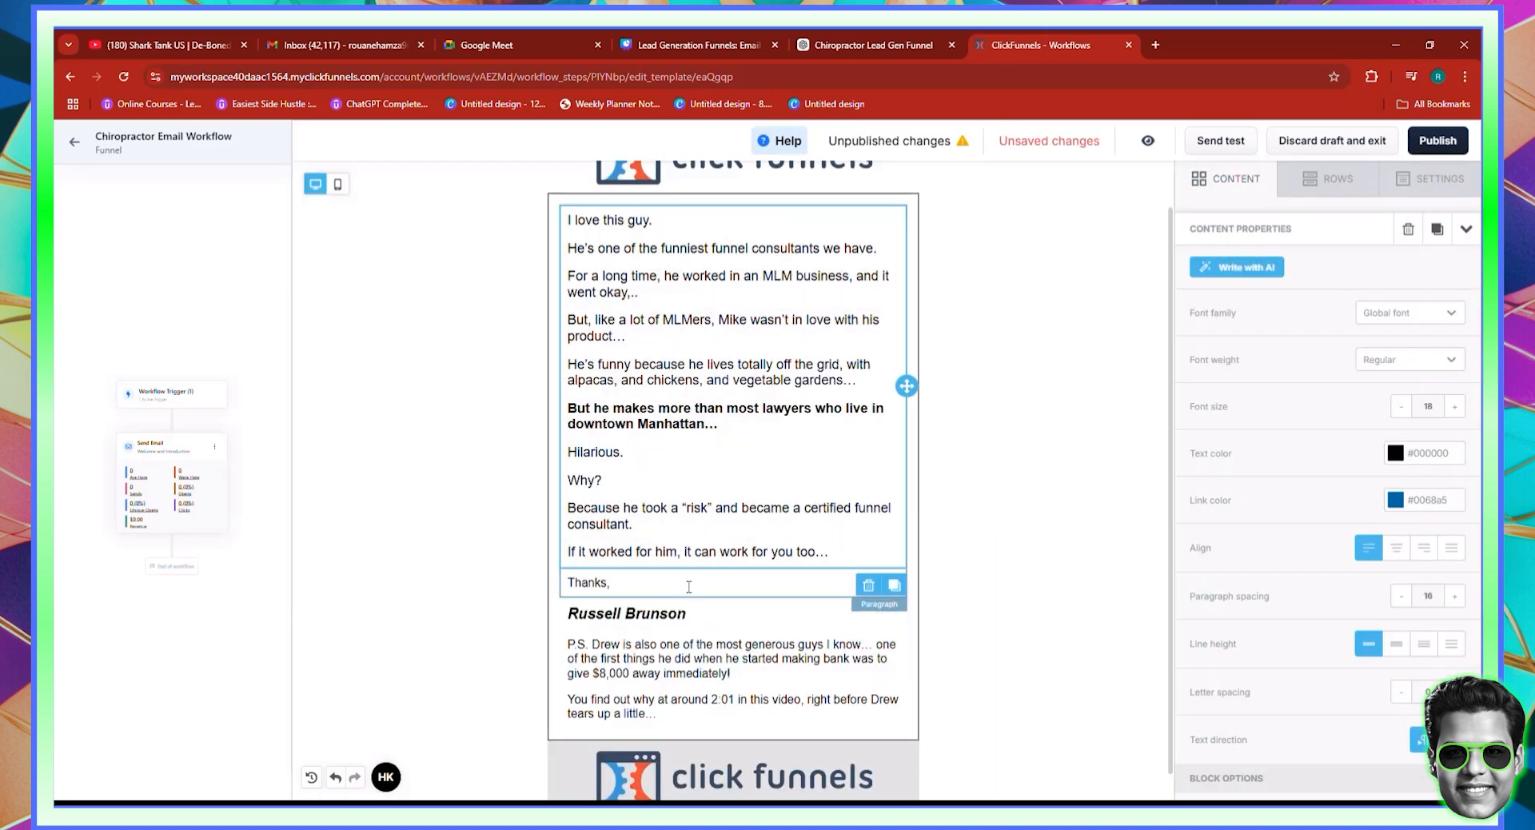
{"action": "left_click", "coordinate": [690, 588]}
{"action": "left_click", "coordinate": [864, 614]}
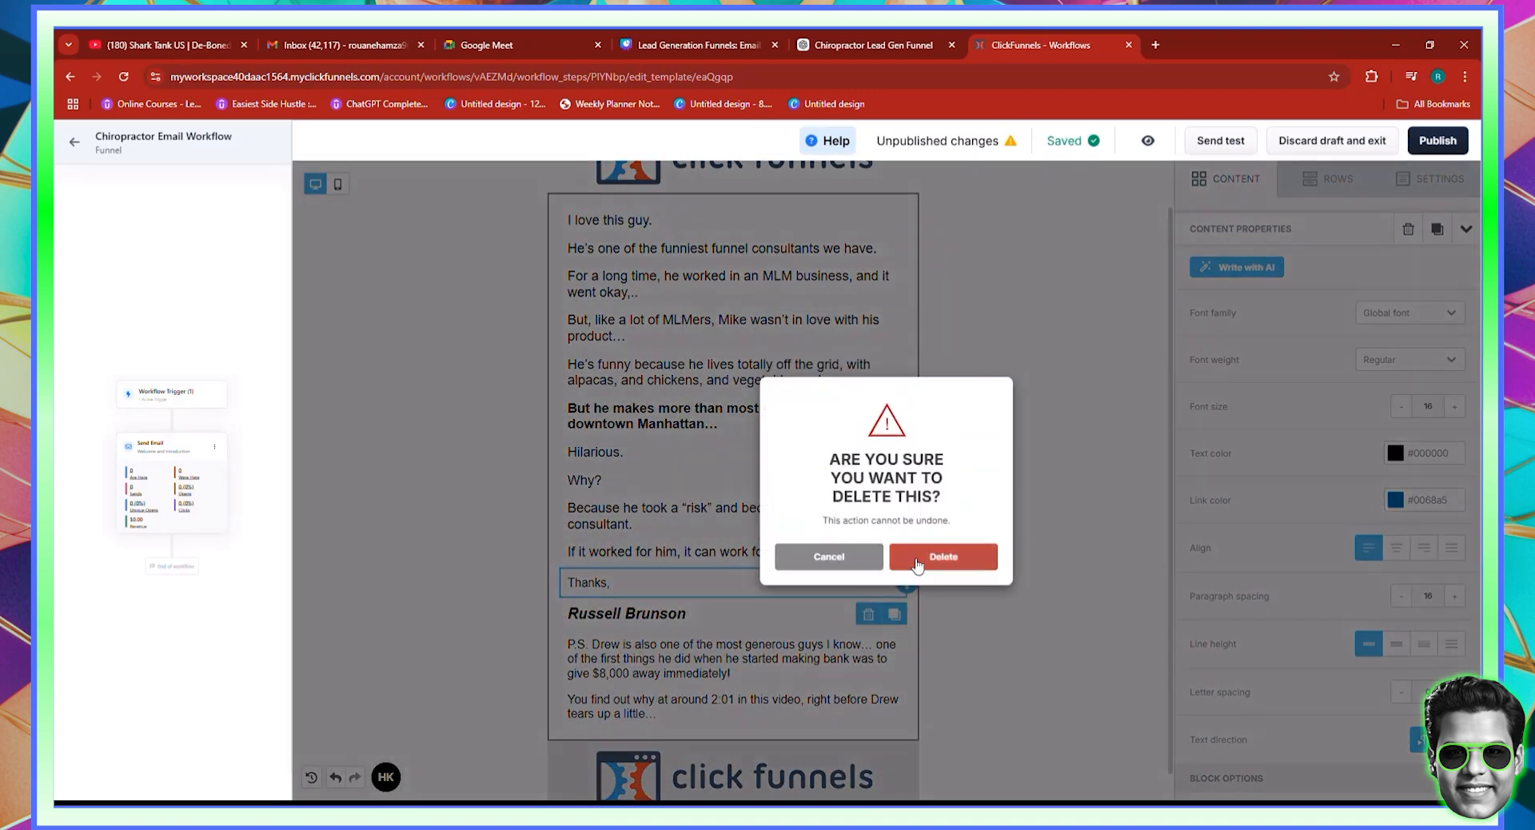
{"action": "left_click", "coordinate": [917, 563]}
Delete the P.S. paragraph block and the sender's signature name from the end of the email body
{"action": "left_click", "coordinate": [742, 638]}
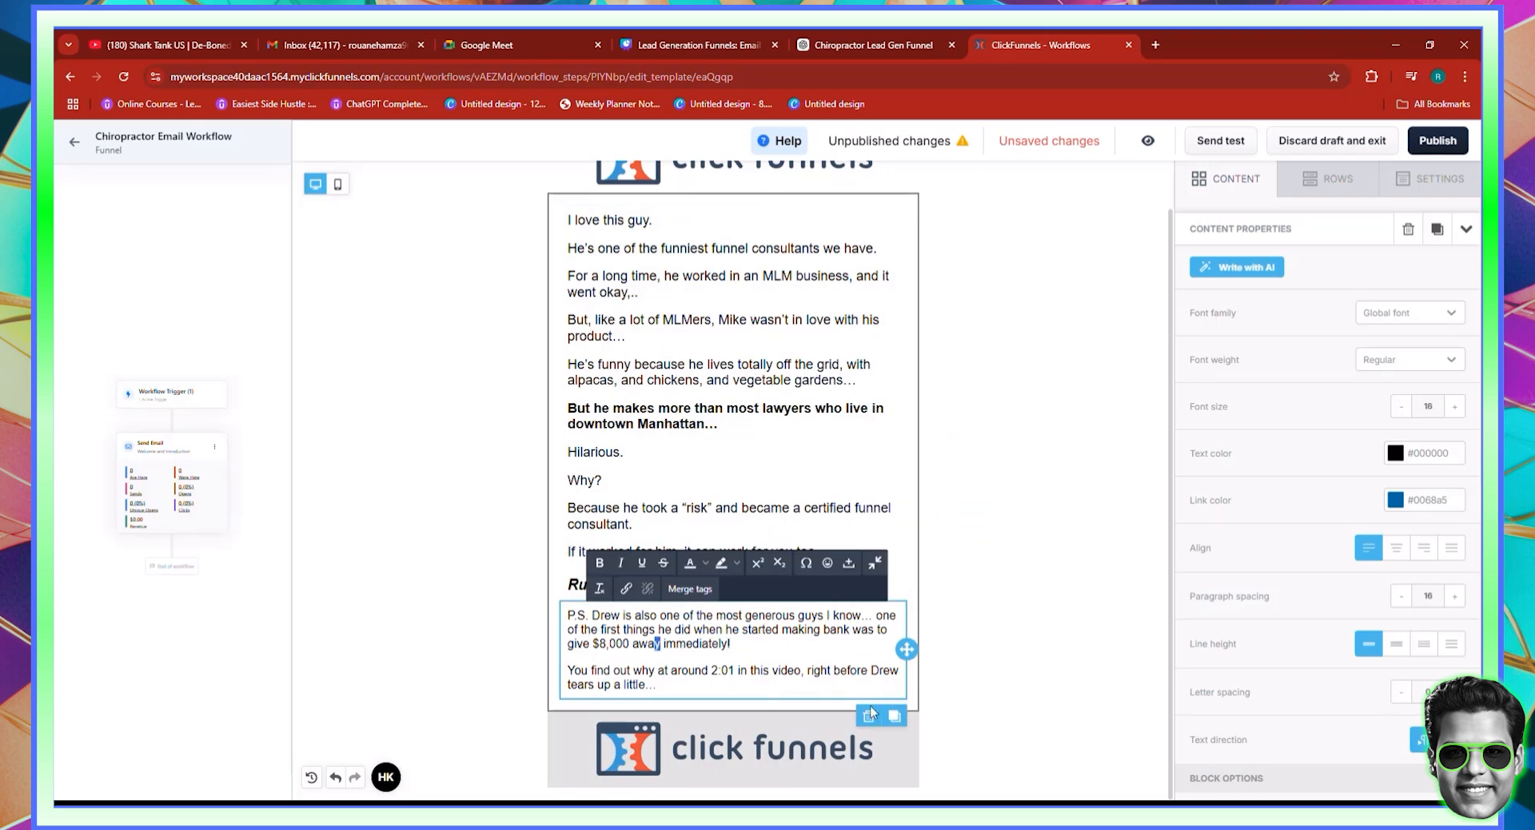
{"action": "left_click", "coordinate": [868, 715]}
{"action": "left_click", "coordinate": [919, 558]}
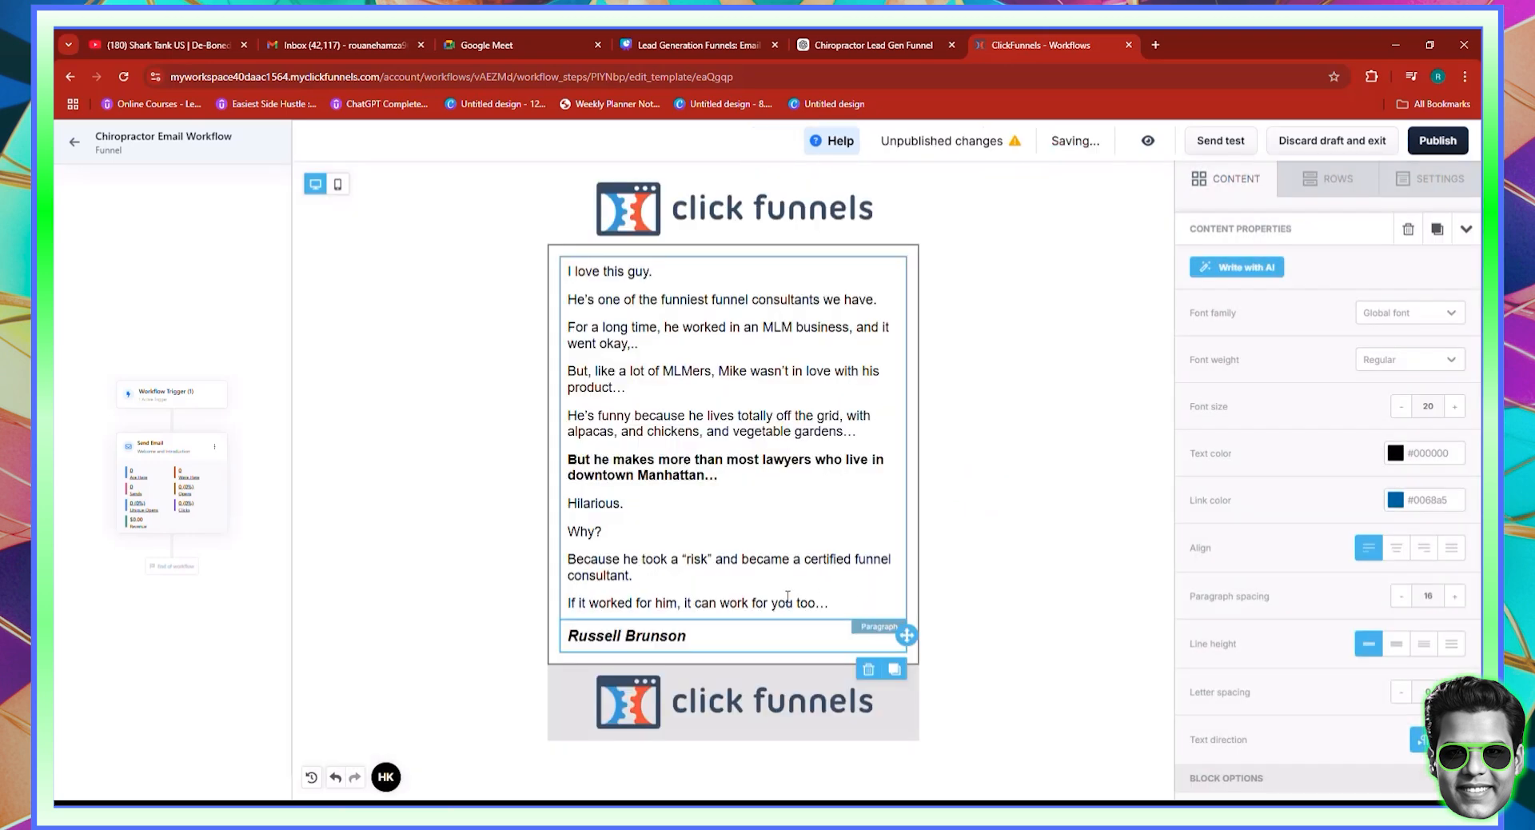
{"action": "left_click", "coordinate": [815, 638]}
{"action": "left_click", "coordinate": [867, 671]}
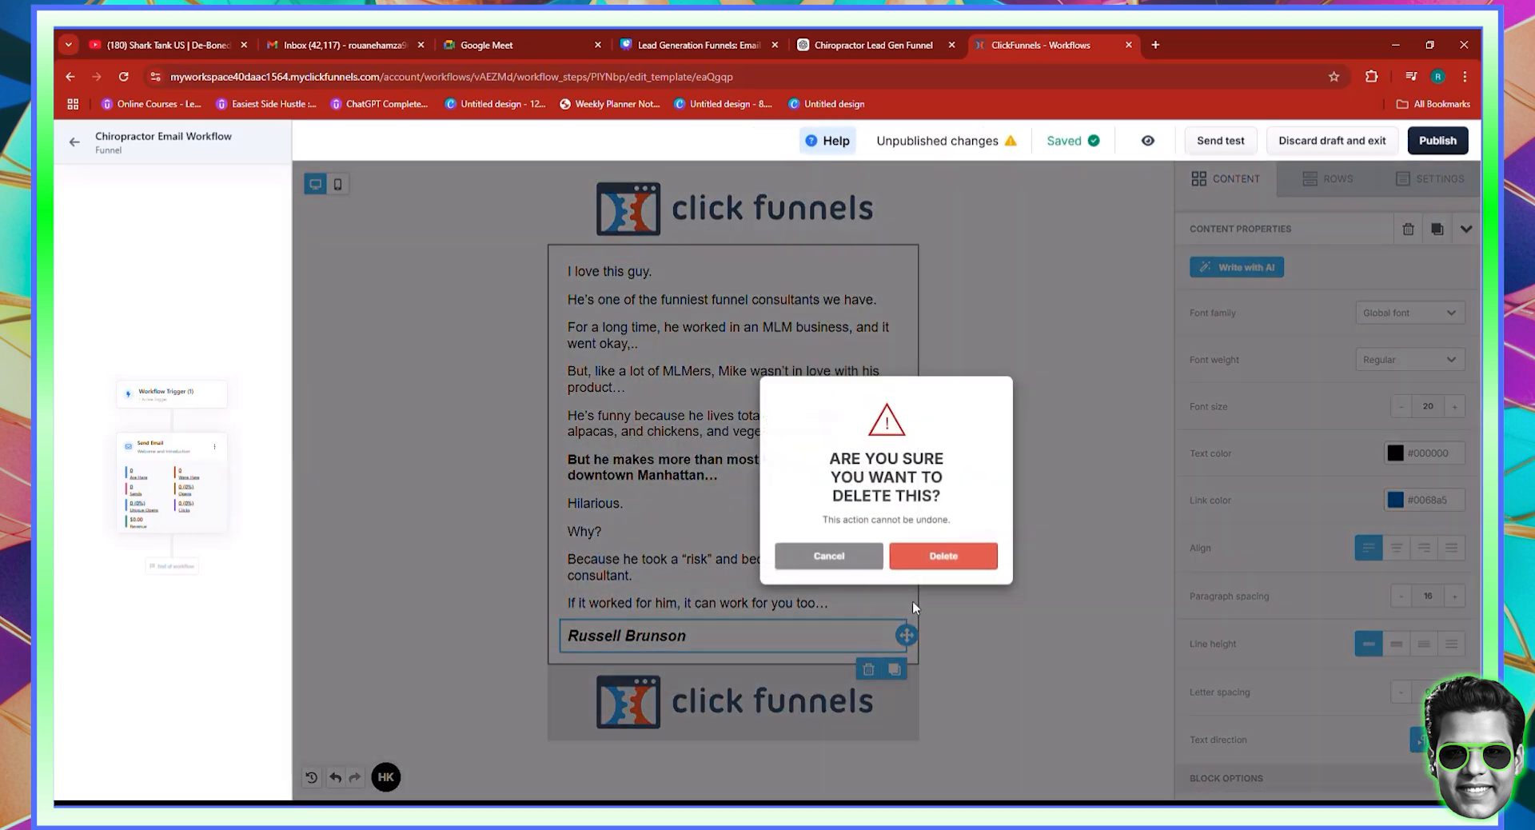
{"action": "left_click", "coordinate": [930, 553]}
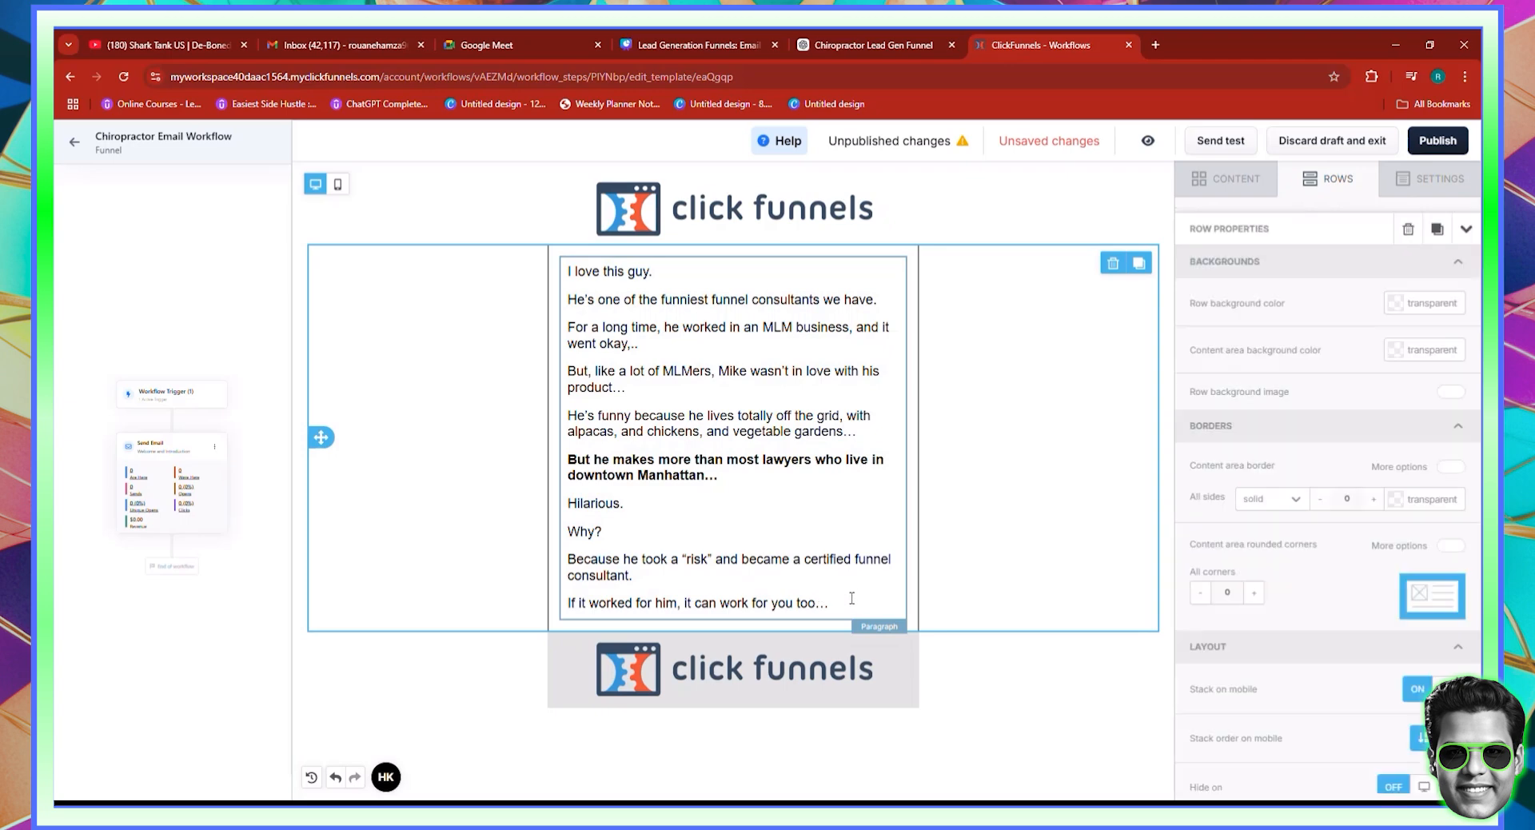
Delete the ClickFunnels logo row above the email text
{"action": "left_click", "coordinate": [849, 600]}
{"action": "left_click", "coordinate": [820, 216]}
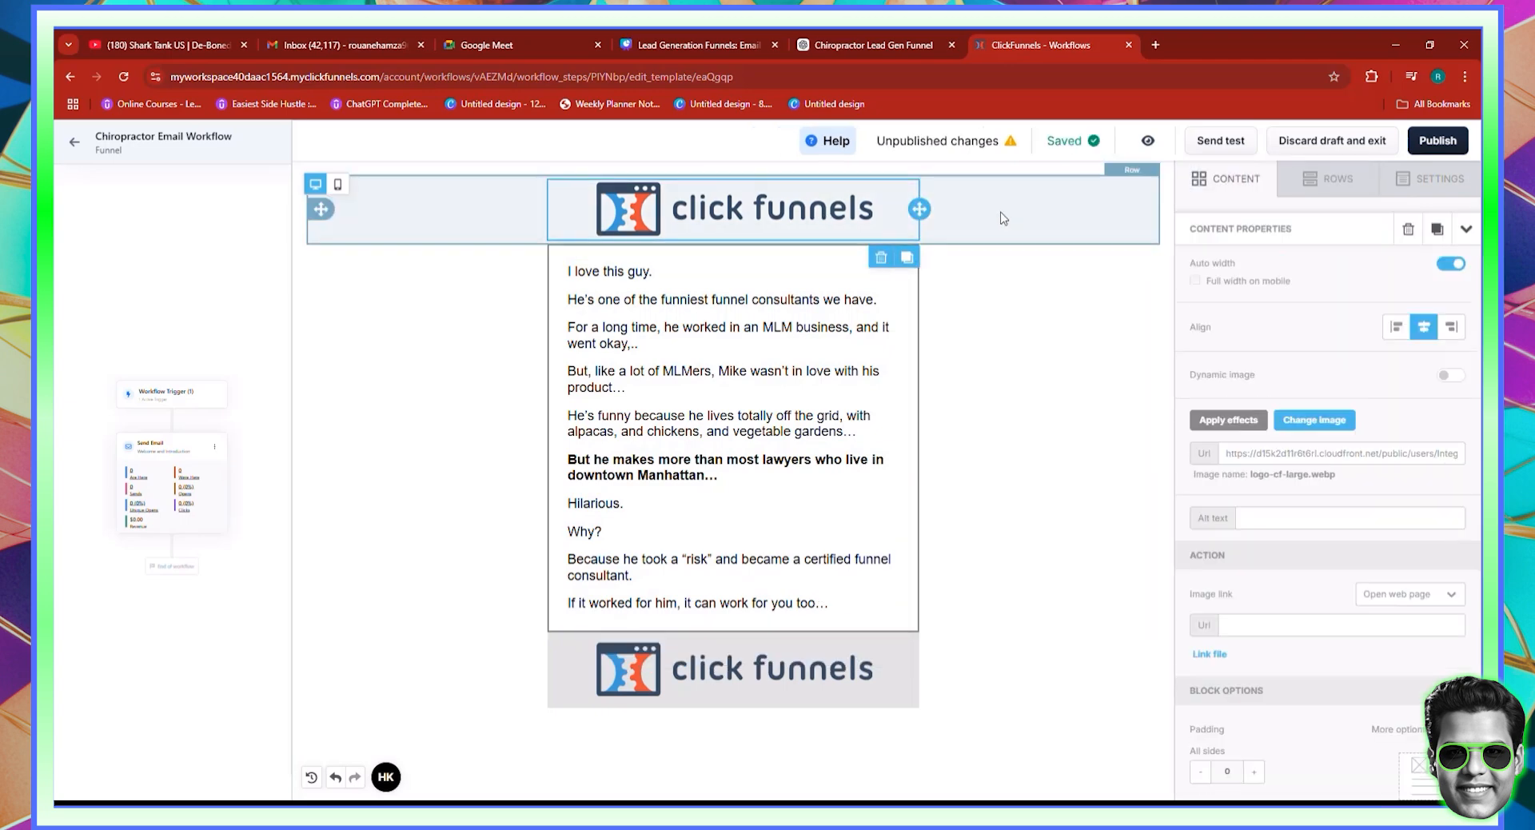
{"action": "left_click", "coordinate": [1031, 215]}
{"action": "left_click", "coordinate": [1112, 196]}
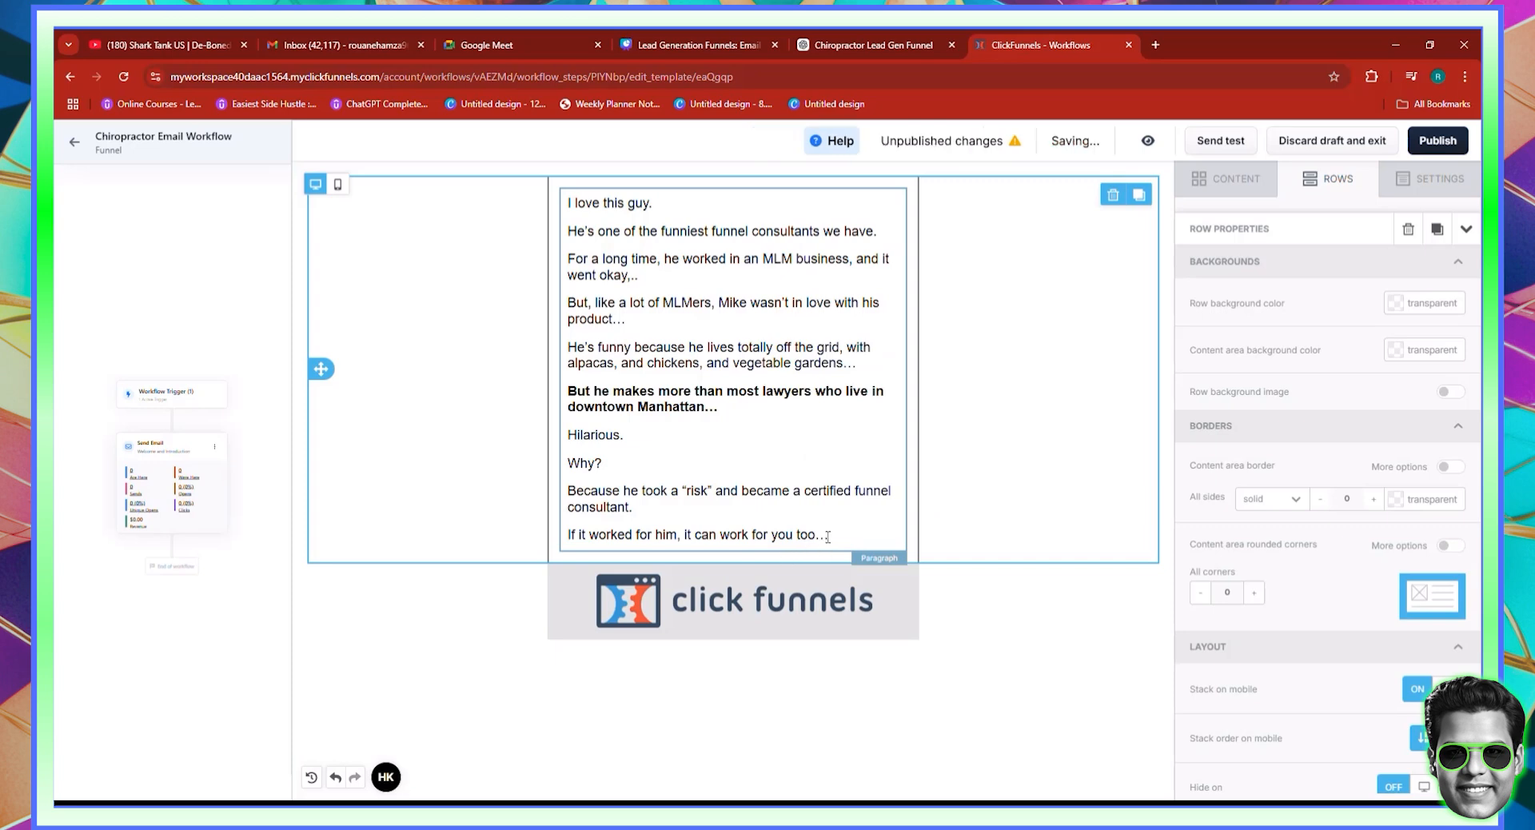
Replace the whole email body with the Golden Years Chiropractic welcome text from ChatGPT and remove its [Your Name] placeholder
{"action": "left_click", "coordinate": [859, 536]}
{"action": "left_click_drag", "start_coordinate": [859, 537], "coordinate": [569, 203]}
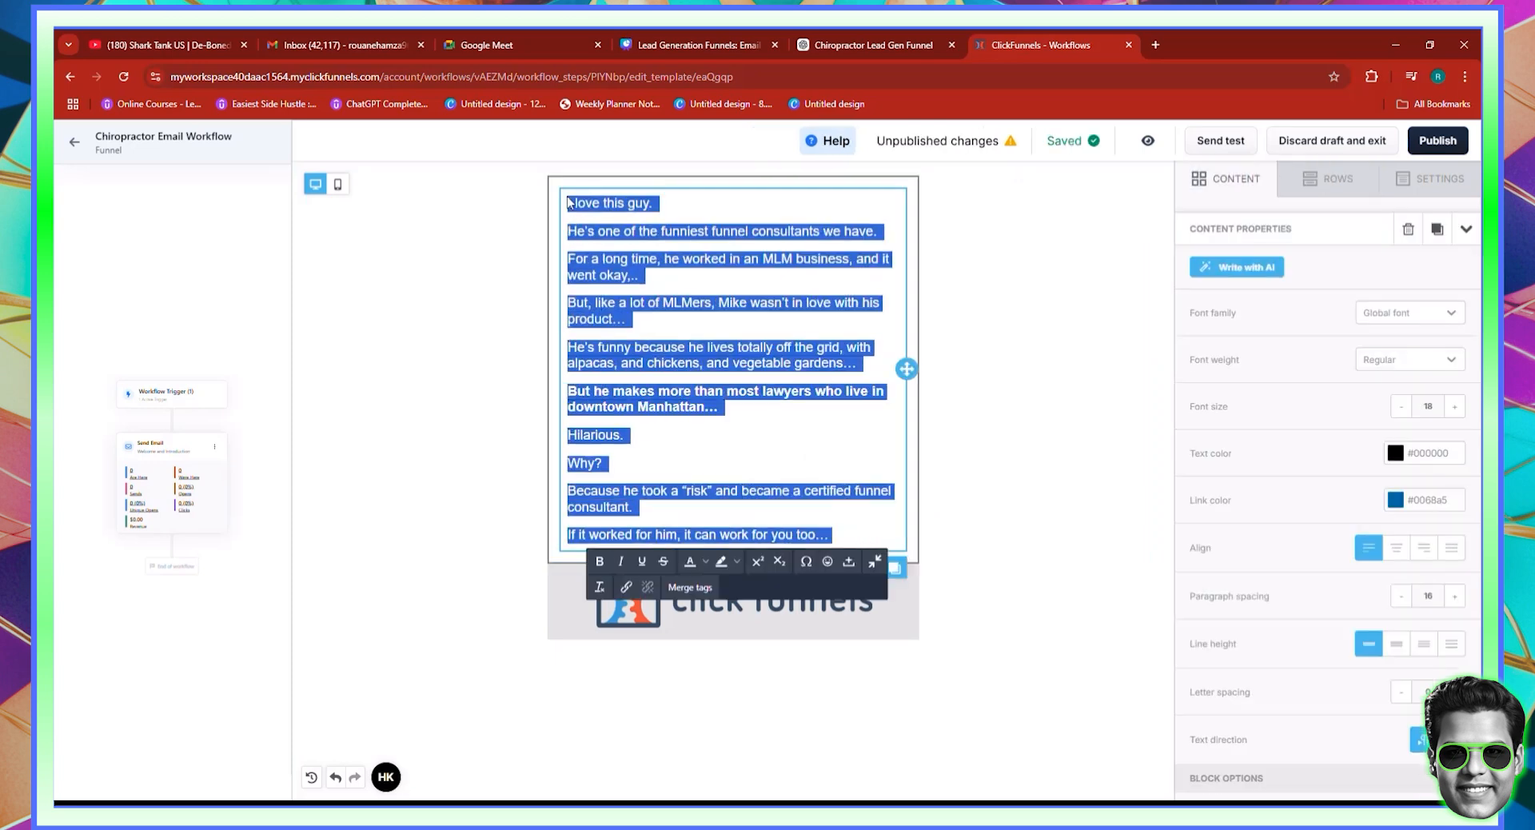
{"action": "type", "text": "Hi [First Name], Thank you for joining our community at Golden Years Chiropractic! We’re so glad you’re here. Picture this: it’s a sunny morning, and you wake up, excited for the day ahead. You move freely, without that nagging back pain holding you back. You can play with your grandchildren, enjoy a stroll in the park, or simply relish a peaceful night’s sleep. That’s the life we want for you—a life without discomfort, filled with joy and movement. In the coming weeks, we’ll share how our specialized program, featuring personalized adjustments twice a week, can help you reclaim that vibrant life you deserve. Stay tuned for our next email, where we’ll explore the transformative power of regular chiropractic care and how it can change your story. Warm regards, [Your Name] Golden Years Chiropractic"}
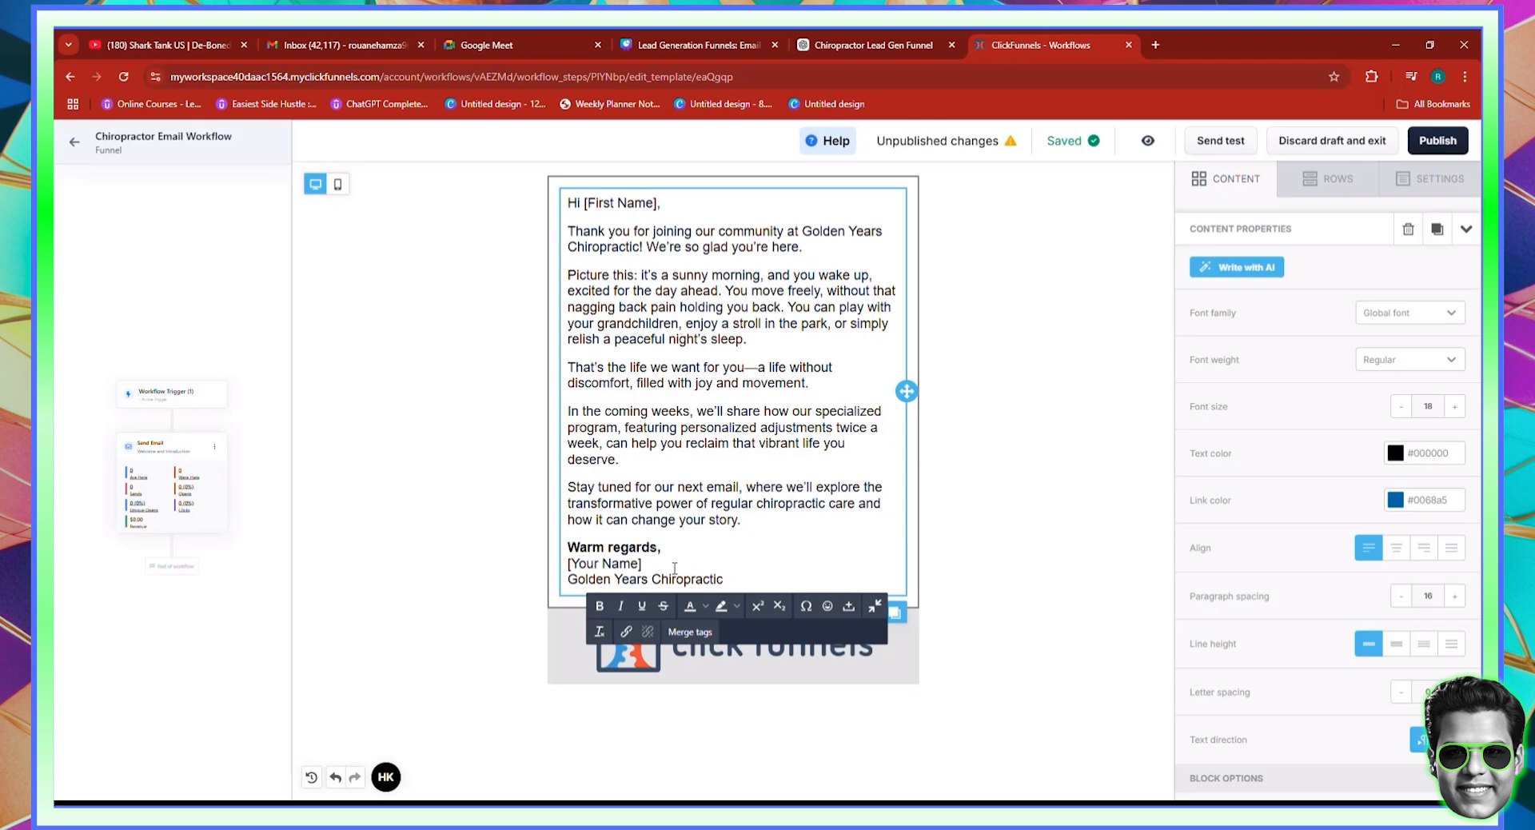
{"action": "left_click_drag", "start_coordinate": [567, 564], "coordinate": [642, 563]}
{"action": "key", "text": "BackSpace"}
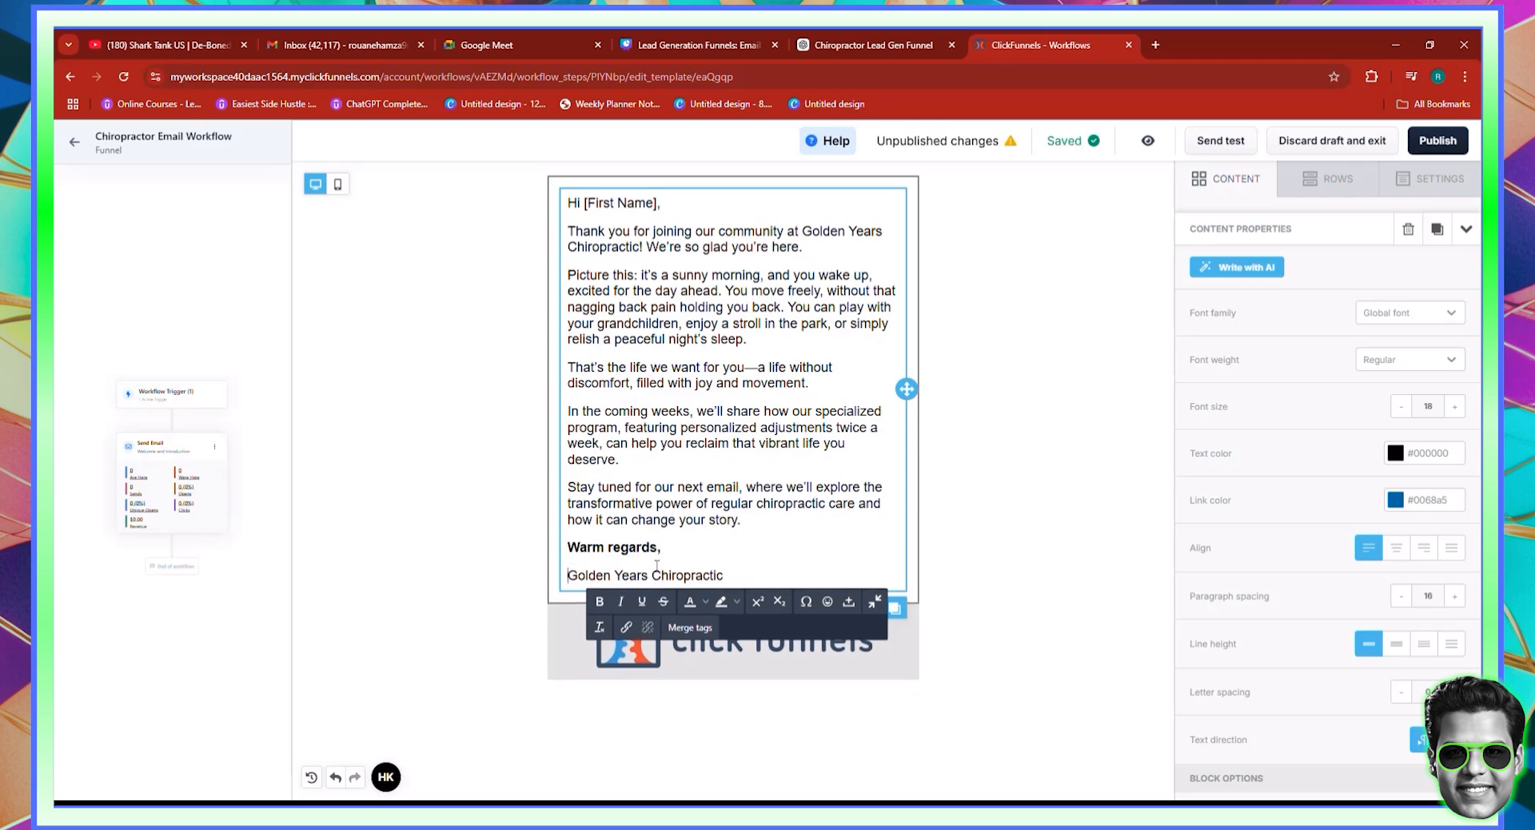
Make the closing line Golden Years Chiropractic bold and remove the bold from "Warm regards,"
{"action": "double_click", "coordinate": [686, 575]}
{"action": "triple_click", "coordinate": [656, 575]}
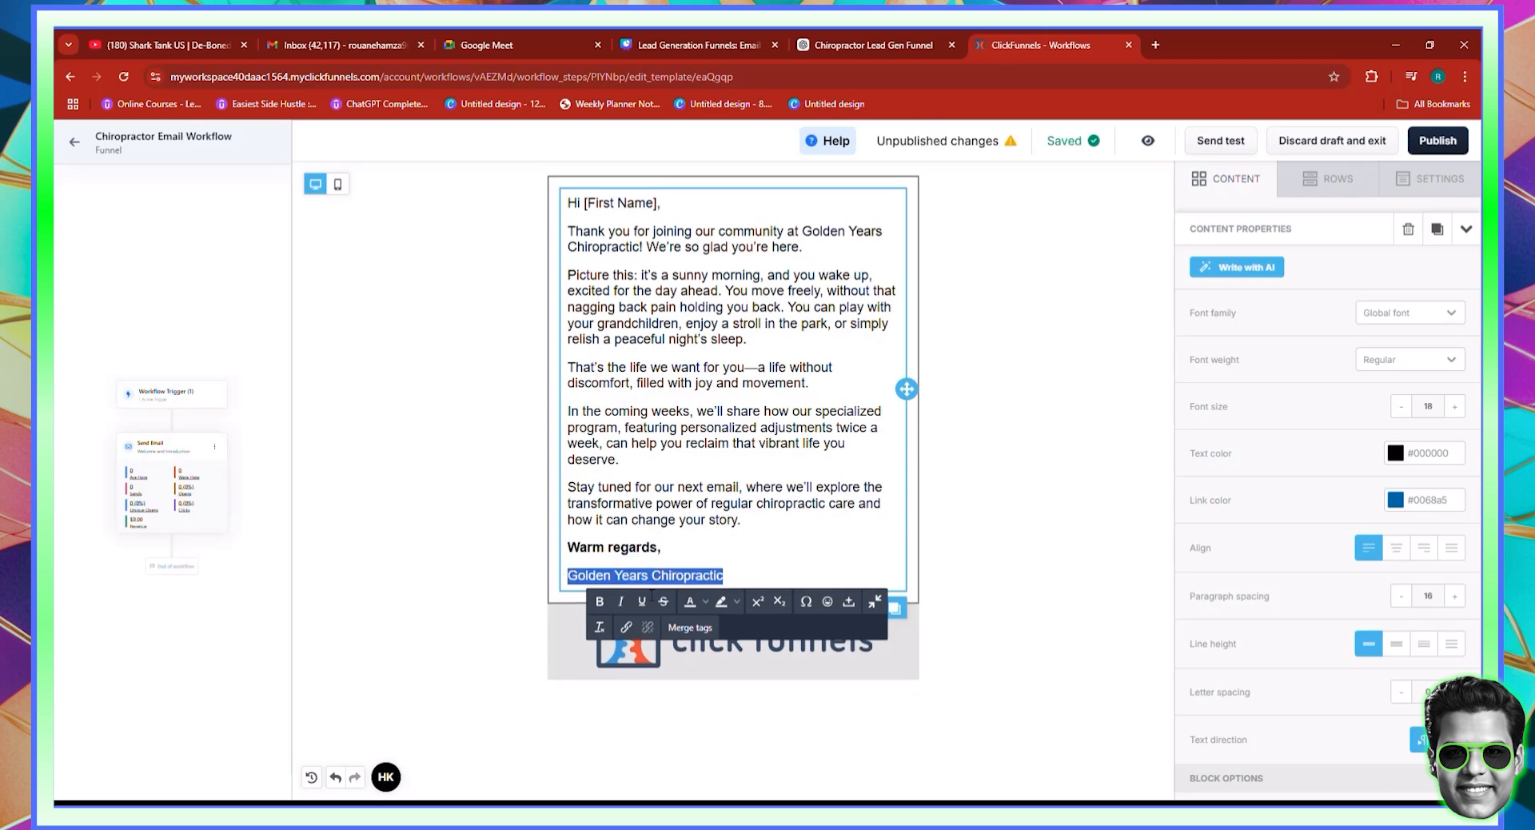
{"action": "left_click", "coordinate": [598, 606]}
{"action": "left_click", "coordinate": [664, 548]}
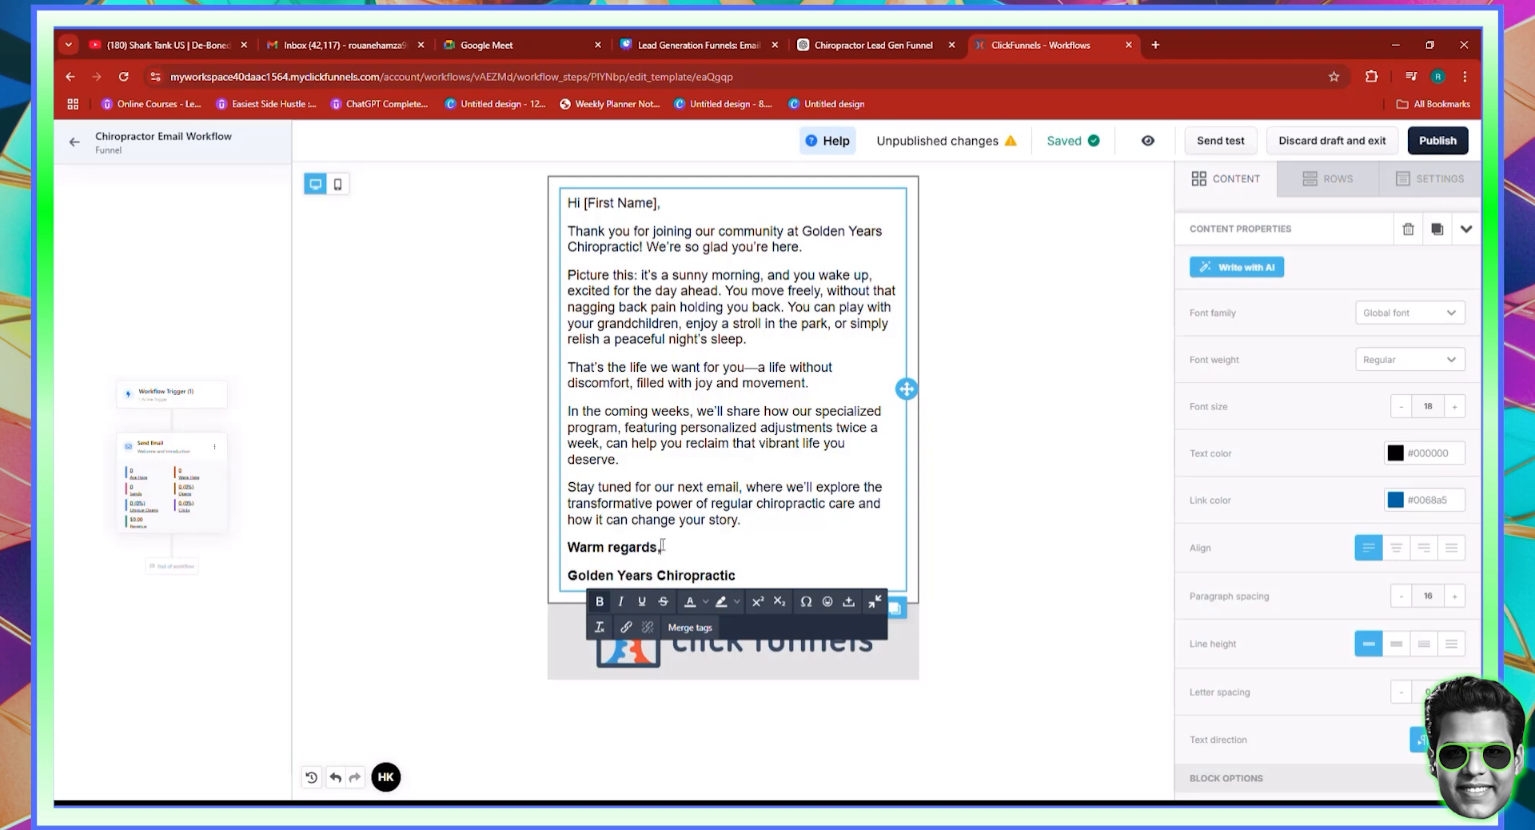
{"action": "double_click", "coordinate": [631, 544]}
{"action": "triple_click", "coordinate": [631, 545]}
{"action": "left_click", "coordinate": [600, 606]}
{"action": "left_click", "coordinate": [693, 547]}
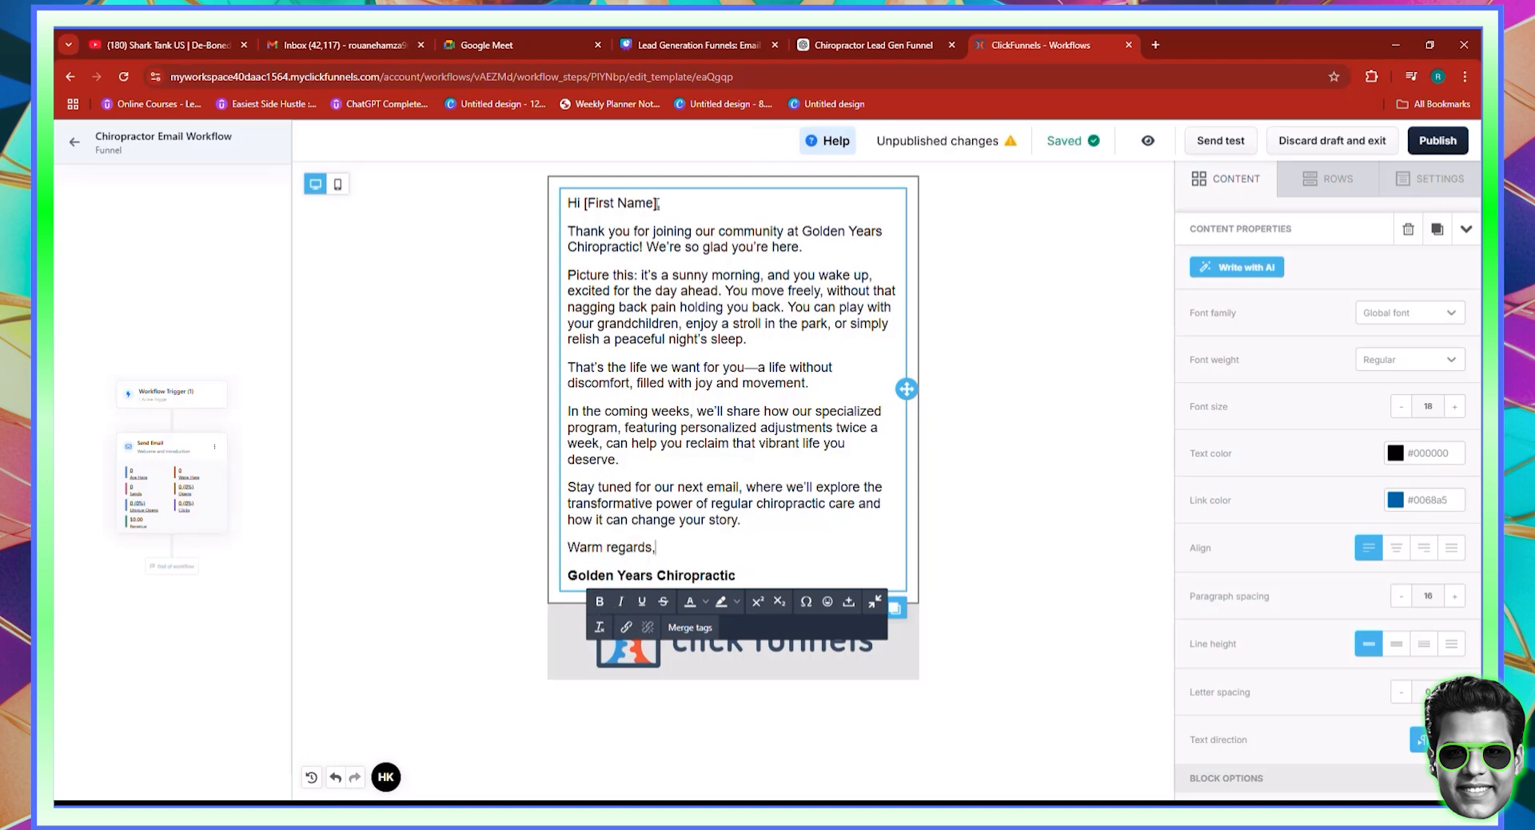
Remove the [First Name] placeholder from the greeting so that it reads "Hi,"
{"action": "left_click_drag", "start_coordinate": [658, 203], "coordinate": [585, 203]}
{"action": "key", "text": "BackSpace"}
{"action": "key", "text": "BackSpace"}
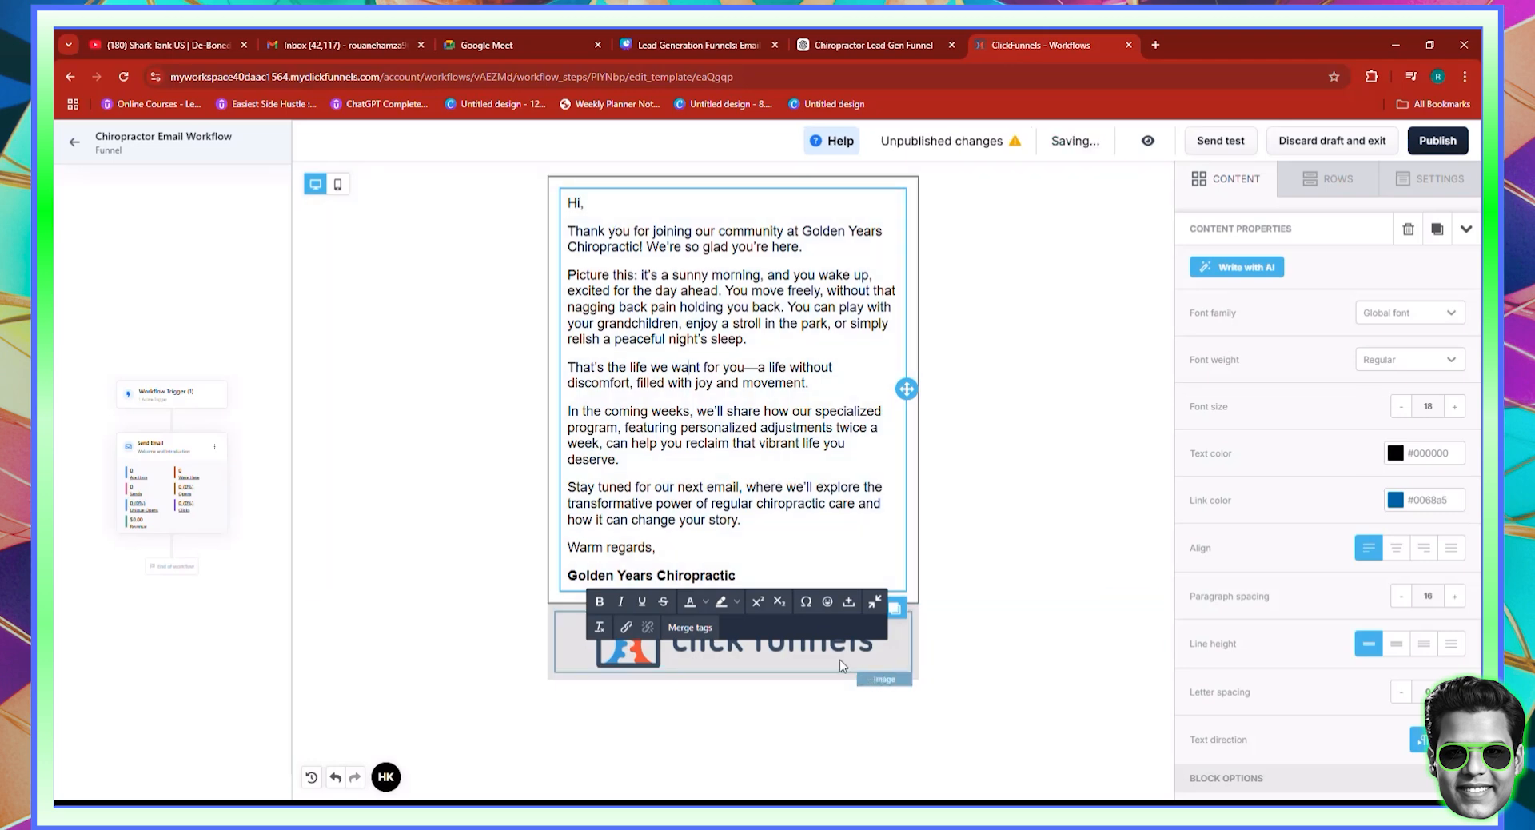
Replace the ClickFunnels footer logo with the uploaded image Golden Years Chiropractic.png
{"action": "left_click", "coordinate": [779, 668]}
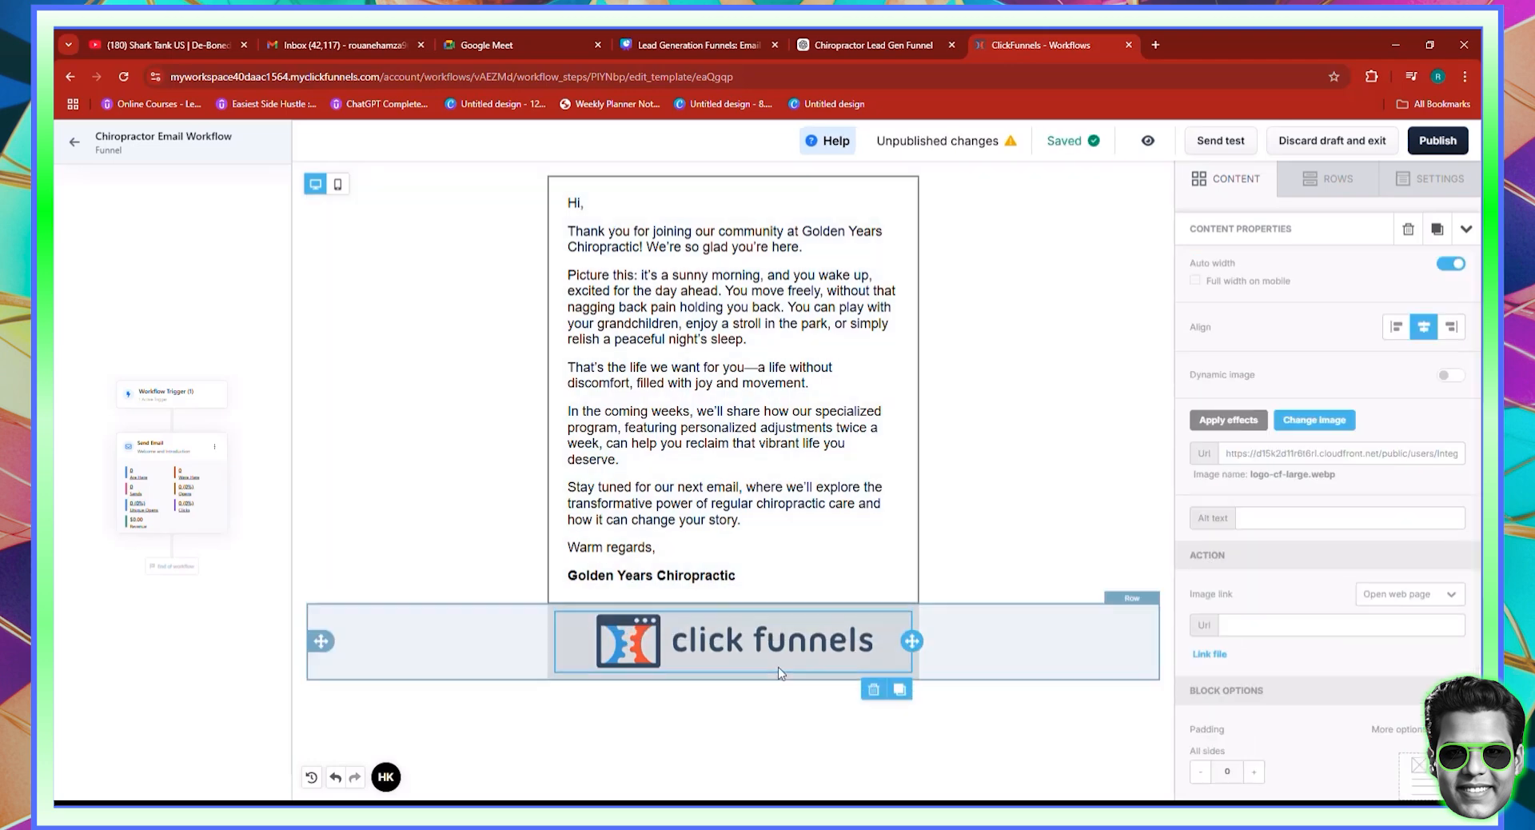
{"action": "left_click", "coordinate": [1310, 426]}
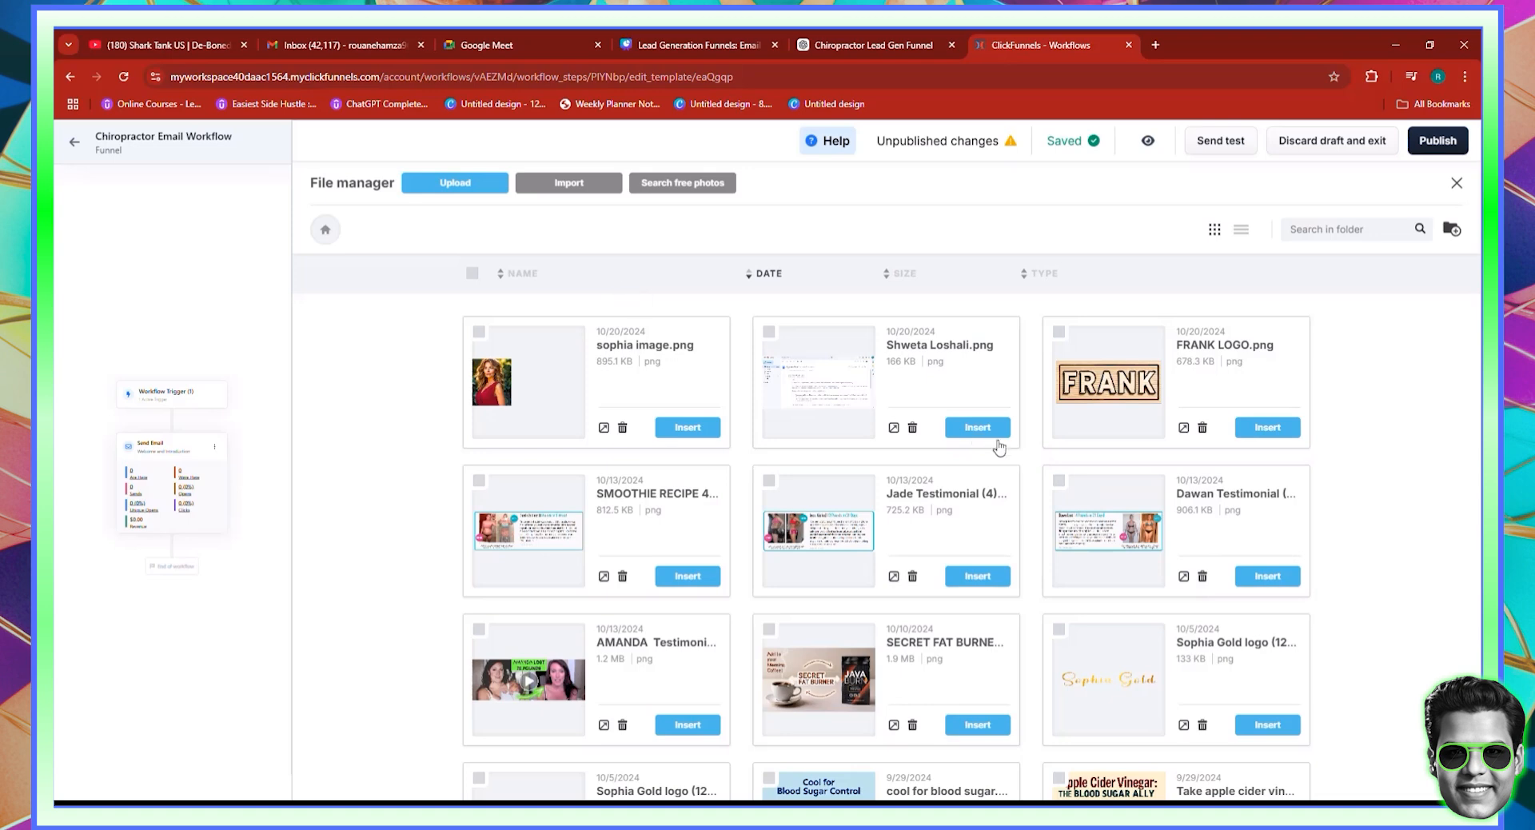
{"action": "scroll", "coordinate": [1385, 504], "scroll_direction": "down", "scroll_amount": 2}
{"action": "scroll", "coordinate": [1384, 504], "scroll_direction": "down", "scroll_amount": 3}
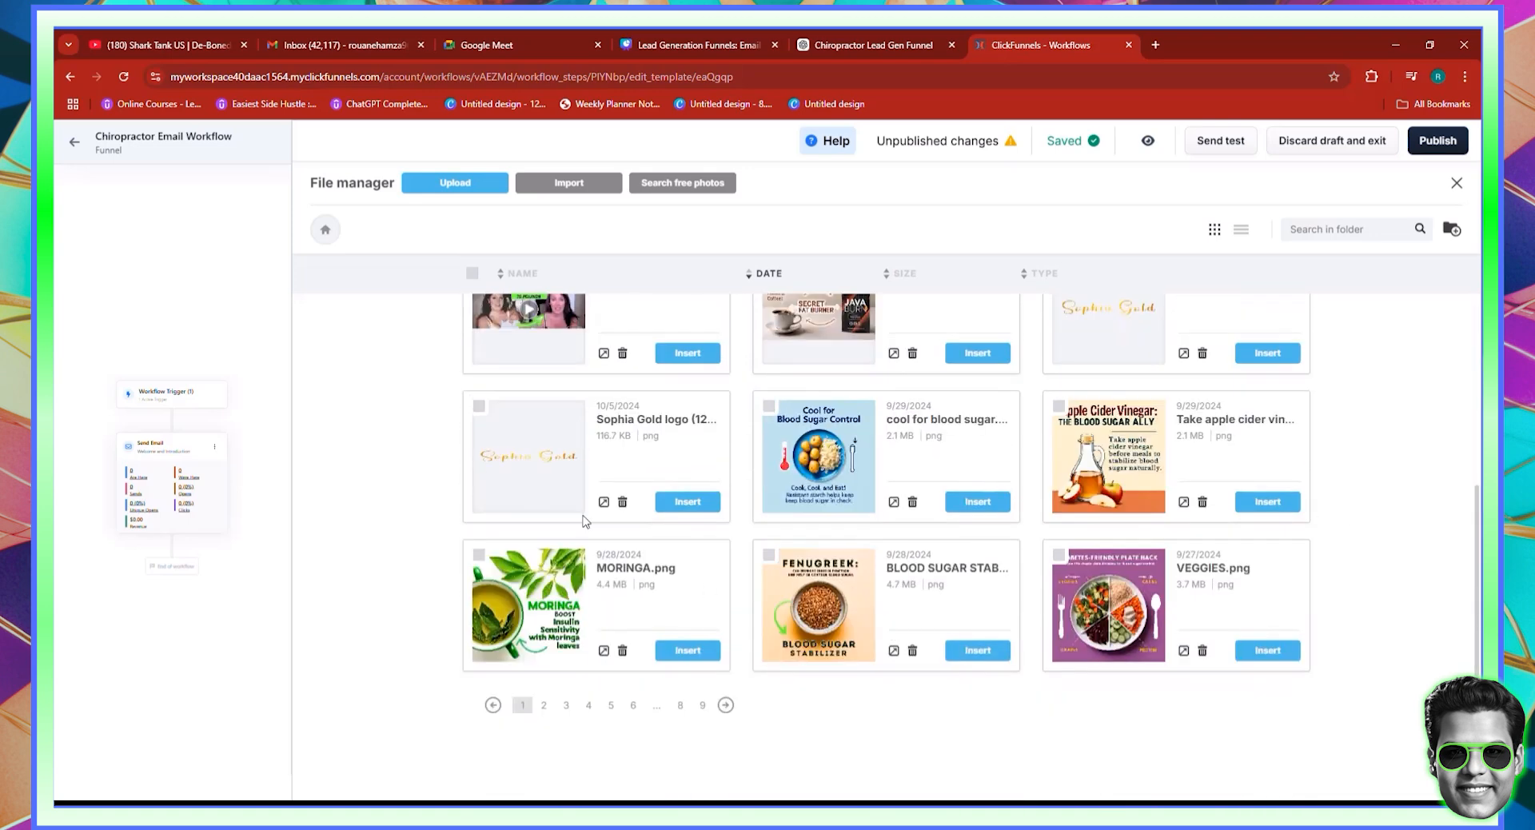
{"action": "scroll", "coordinate": [869, 566], "scroll_direction": "up", "scroll_amount": 5}
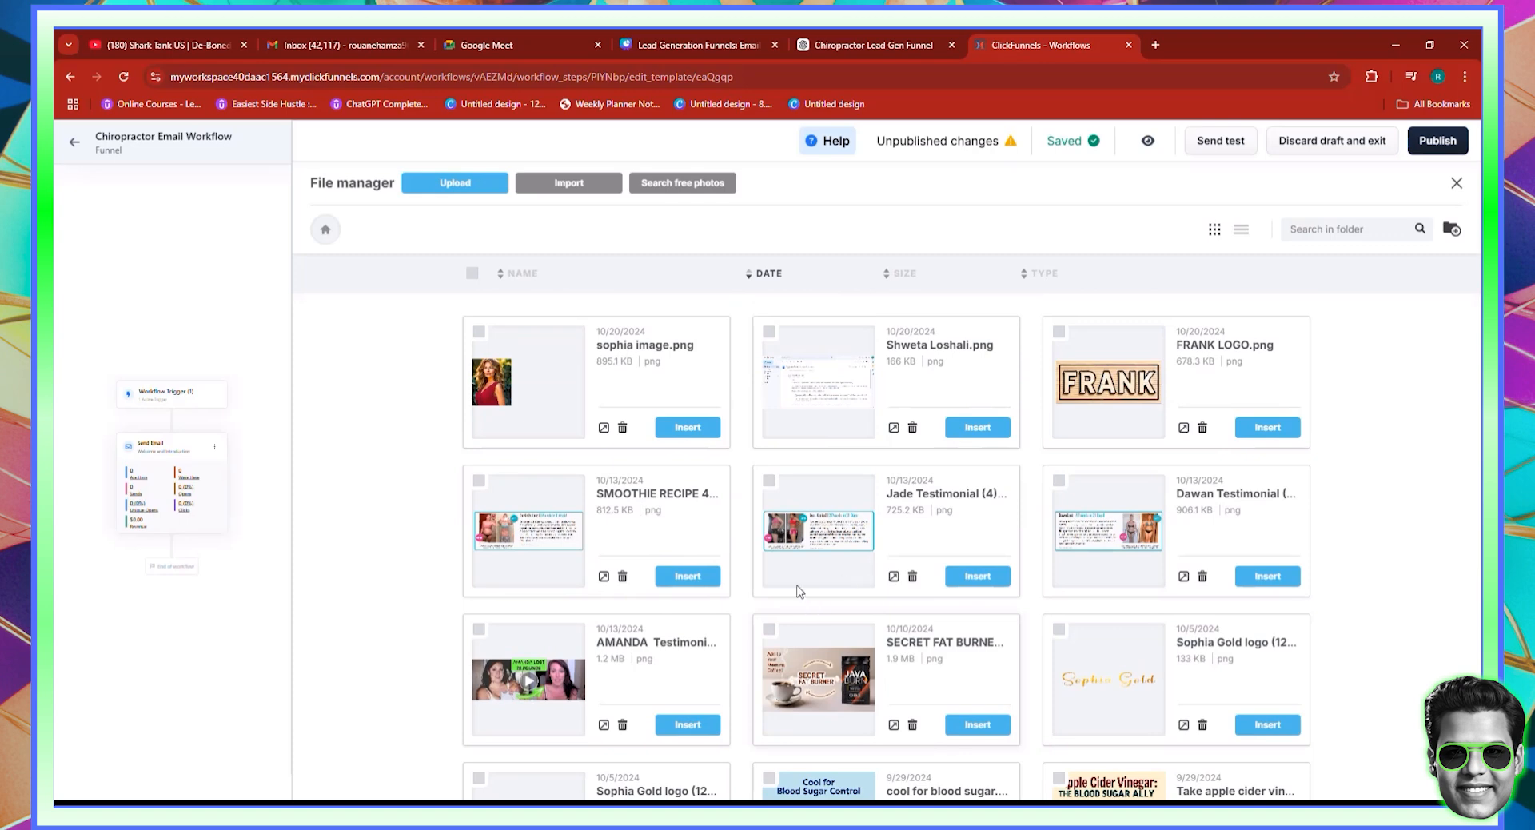
{"action": "scroll", "coordinate": [800, 582], "scroll_direction": "down", "scroll_amount": 5}
{"action": "scroll", "coordinate": [696, 627], "scroll_direction": "up", "scroll_amount": 5}
{"action": "left_click", "coordinate": [445, 190]}
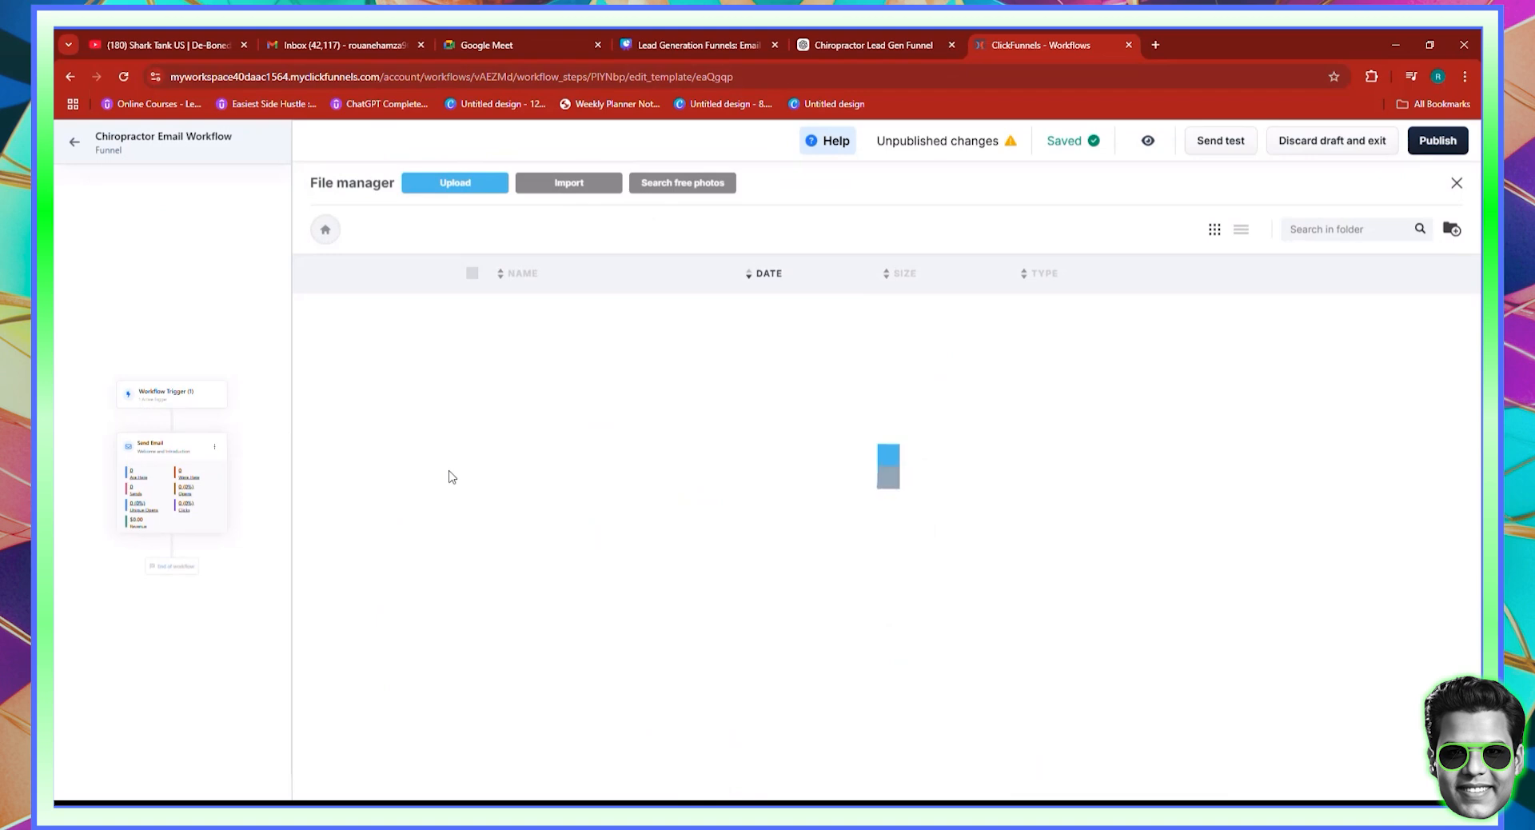
{"action": "left_click", "coordinate": [698, 431]}
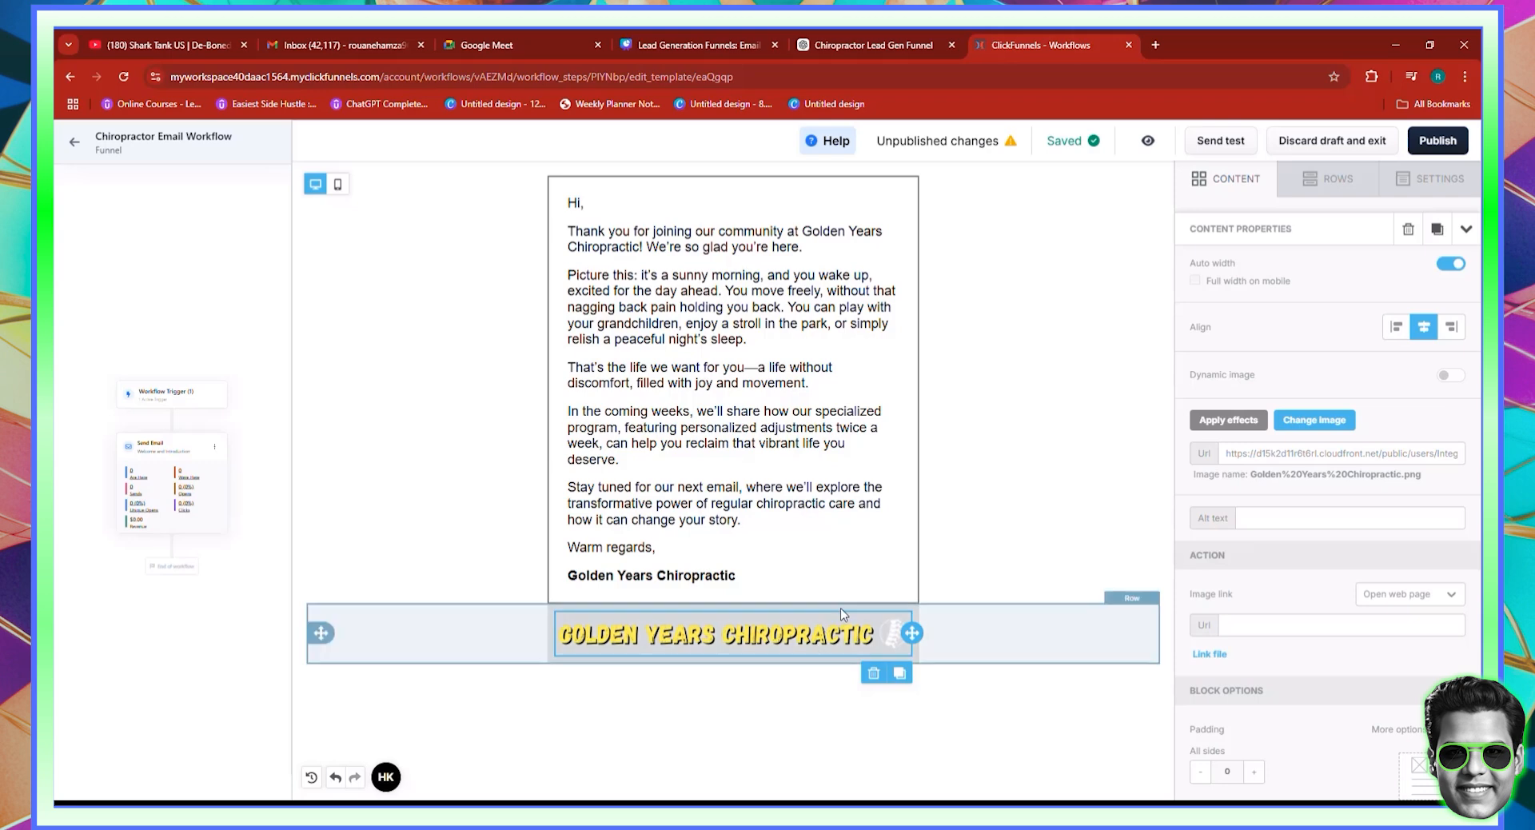
Set the footer logo row's content area background color to bright blue #00a2ff
{"action": "left_click", "coordinate": [813, 662]}
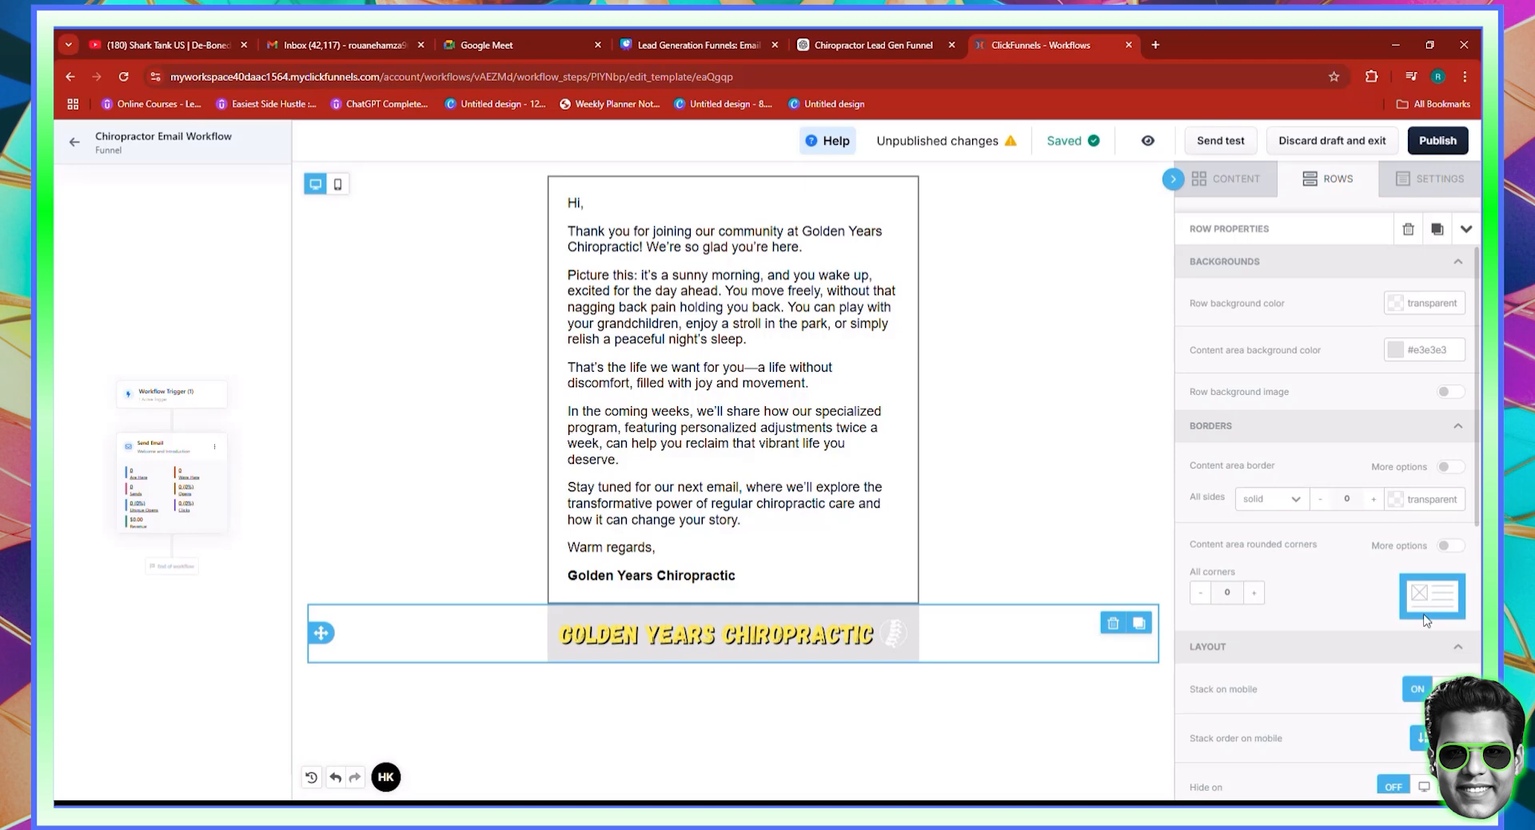
{"action": "scroll", "coordinate": [1426, 620], "scroll_direction": "down", "scroll_amount": 4}
{"action": "scroll", "coordinate": [1426, 621], "scroll_direction": "down", "scroll_amount": 3}
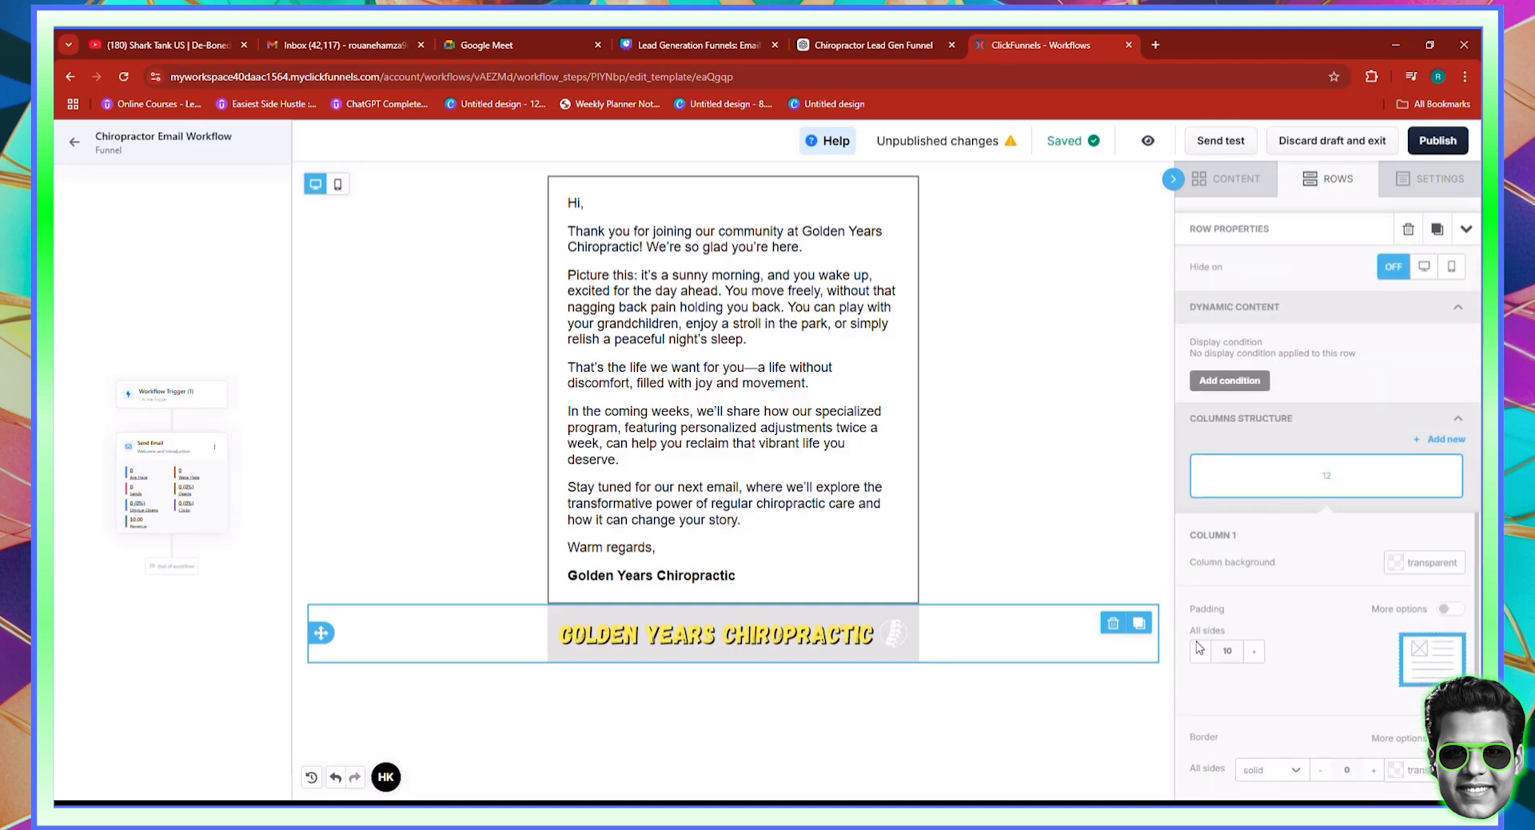
{"action": "scroll", "coordinate": [1328, 567], "scroll_direction": "up", "scroll_amount": 7}
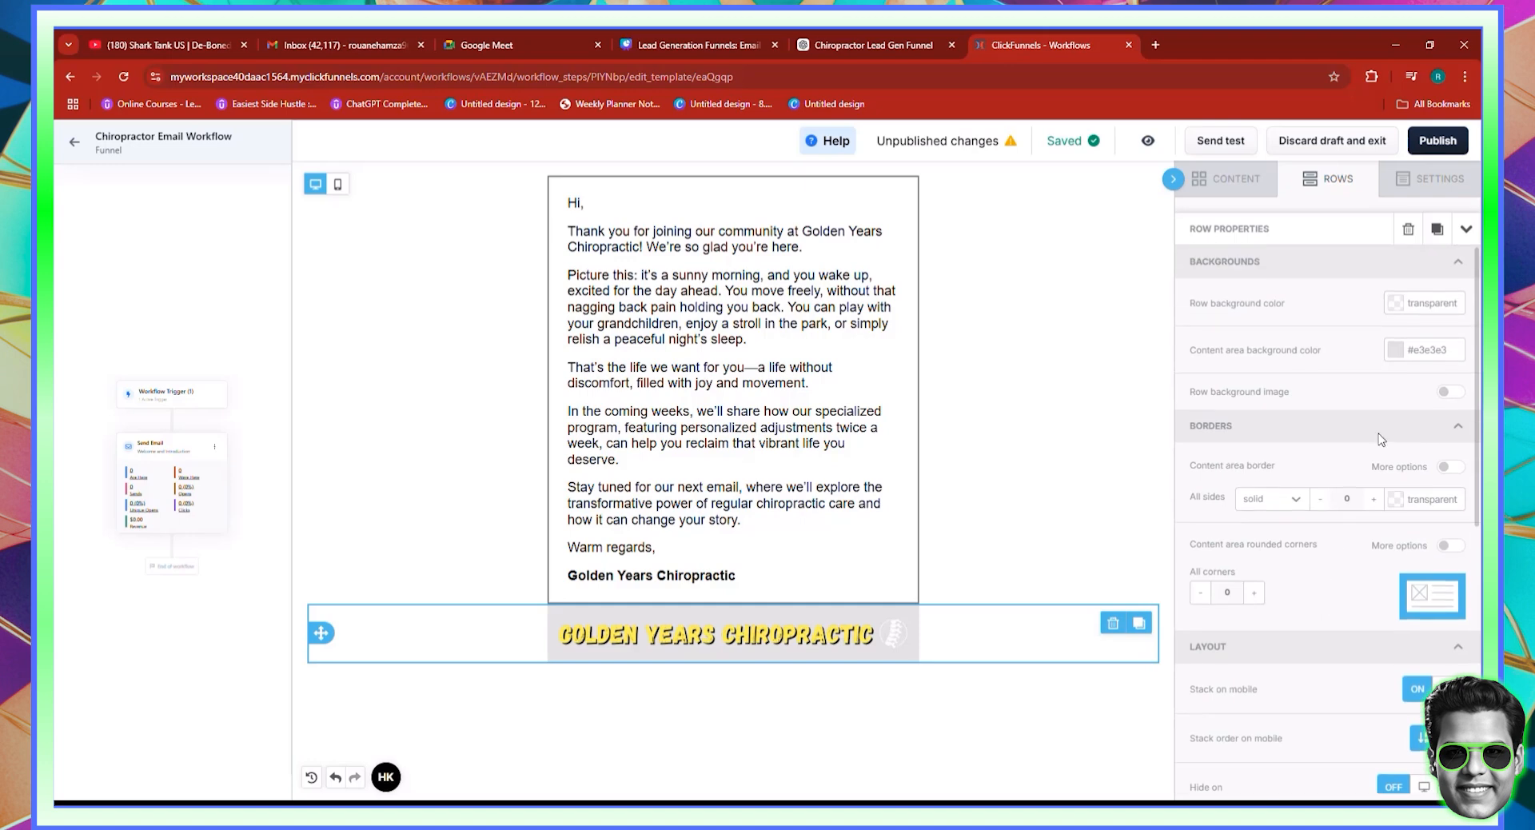
{"action": "left_click", "coordinate": [1396, 352]}
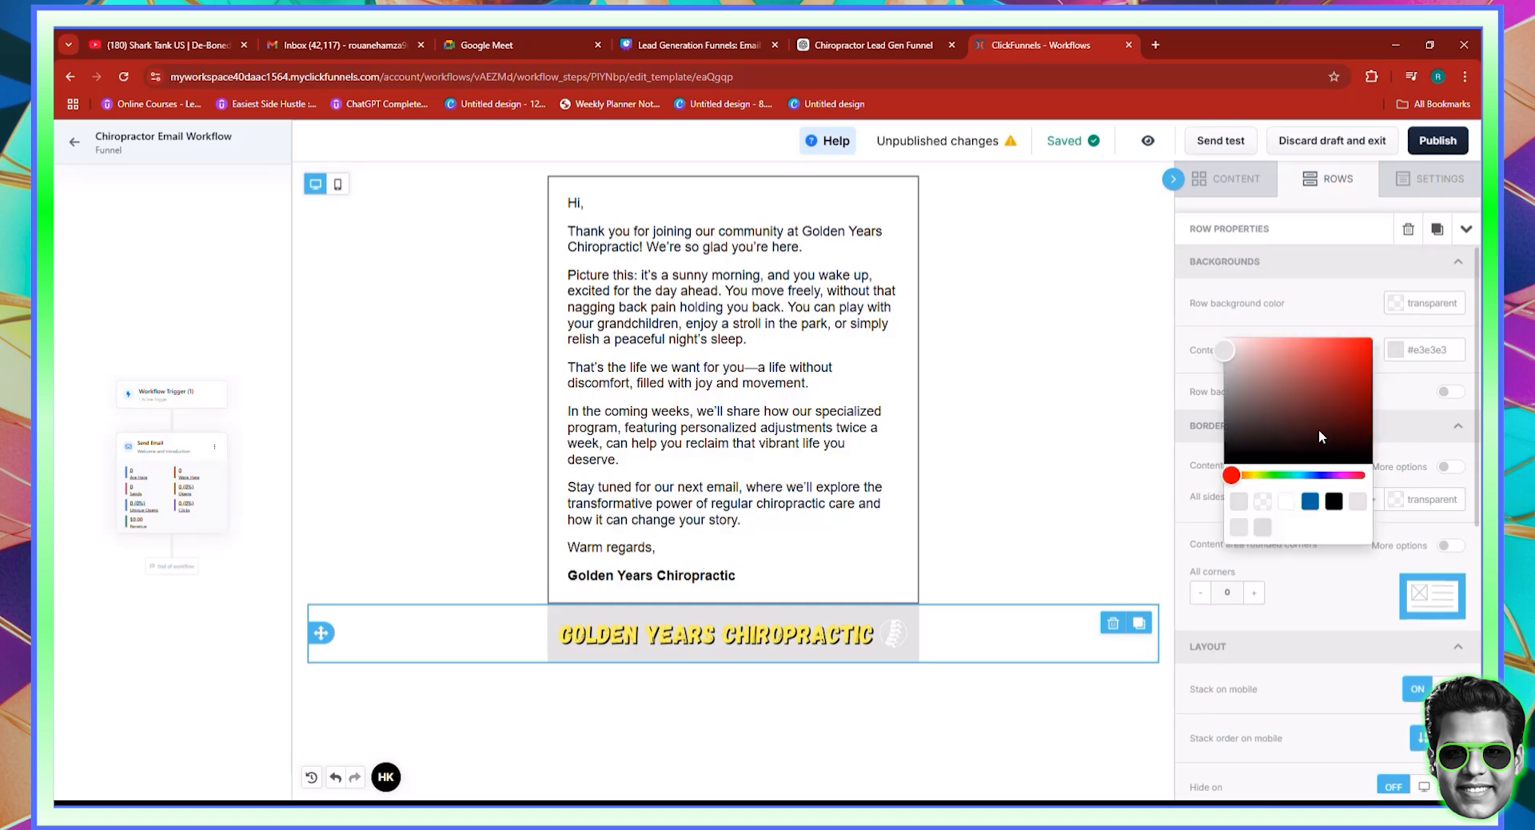
{"action": "left_click", "coordinate": [1290, 475]}
{"action": "left_click", "coordinate": [1307, 475]}
{"action": "left_click", "coordinate": [1381, 329]}
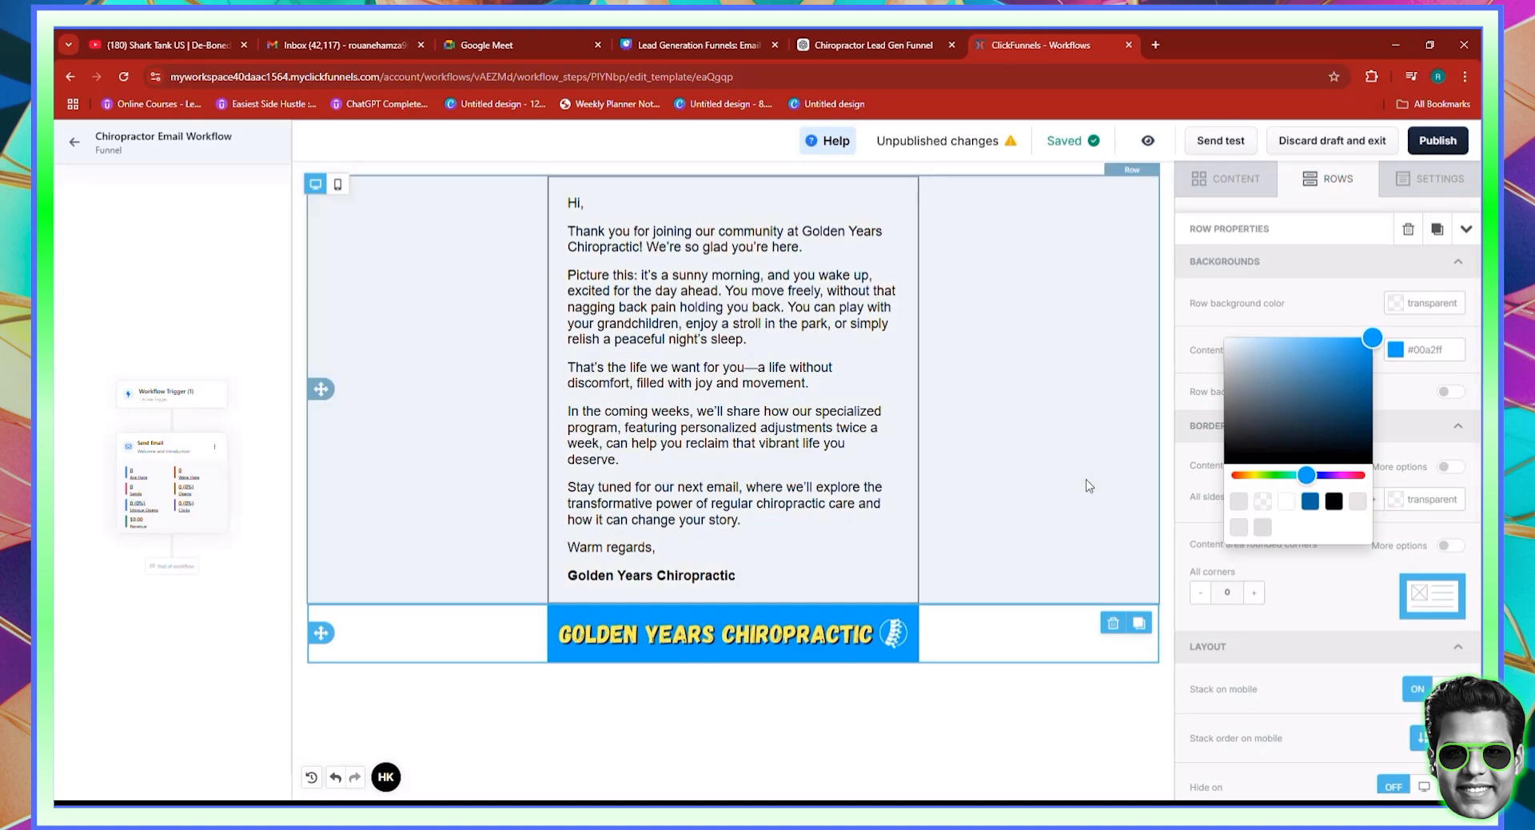
{"action": "left_click", "coordinate": [1090, 485]}
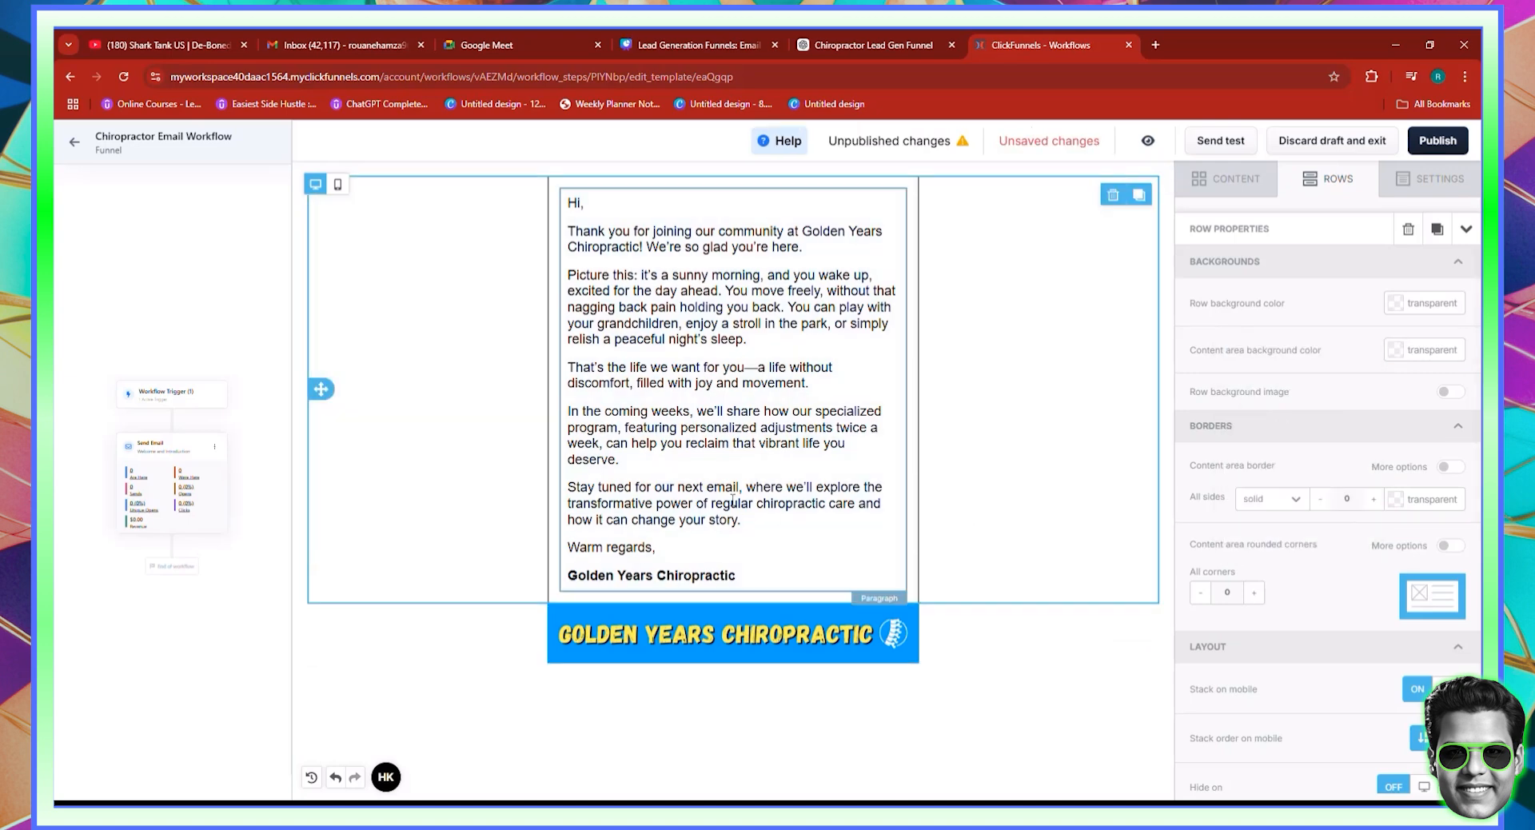
Set the font family of the entire email body text to Arial
{"action": "left_click", "coordinate": [783, 579]}
{"action": "left_click_drag", "start_coordinate": [739, 576], "coordinate": [571, 201]}
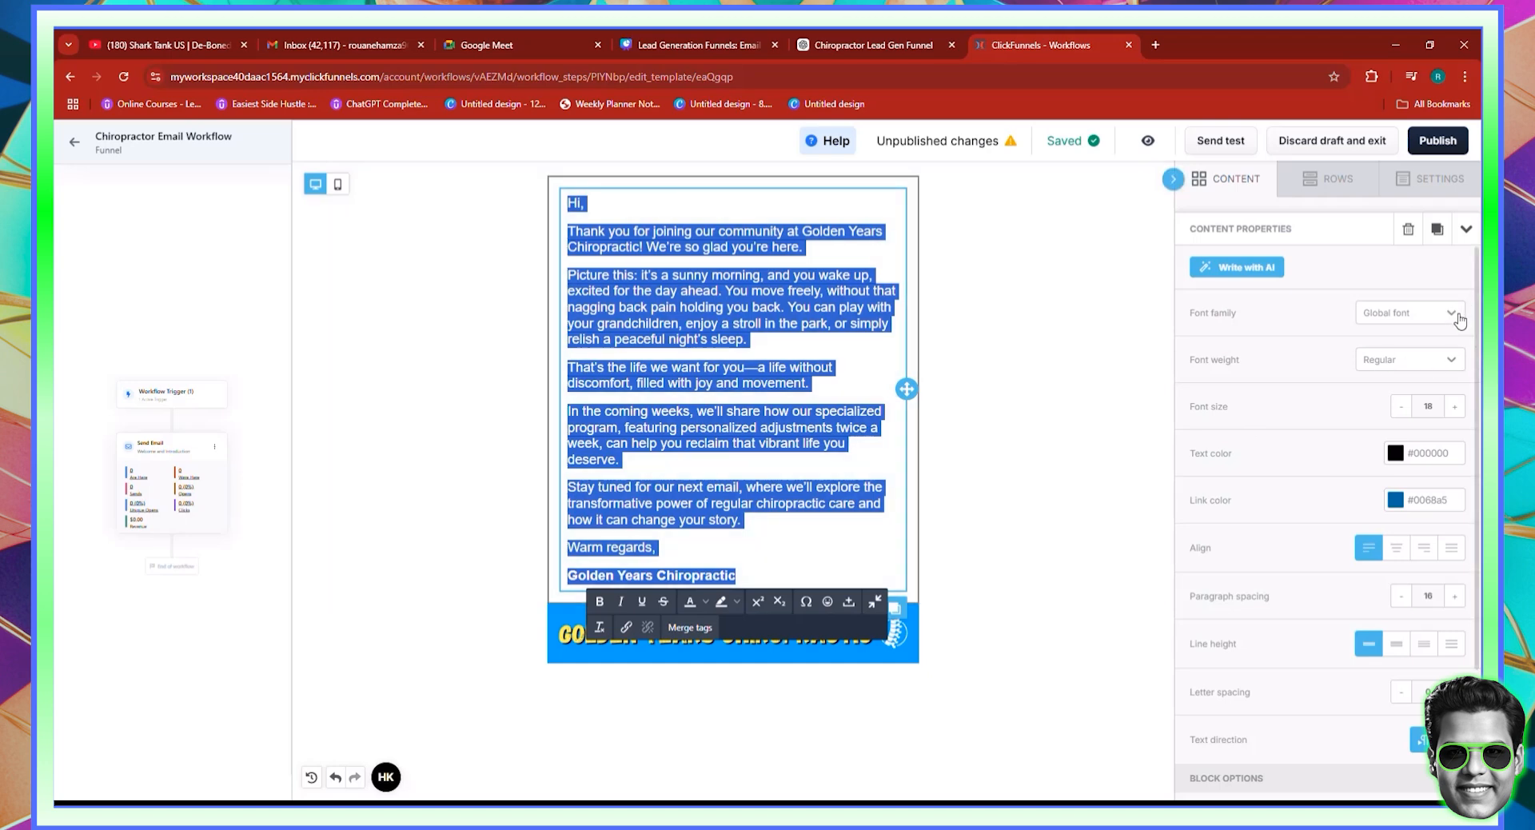
{"action": "left_click", "coordinate": [1460, 321]}
{"action": "left_click", "coordinate": [1399, 364]}
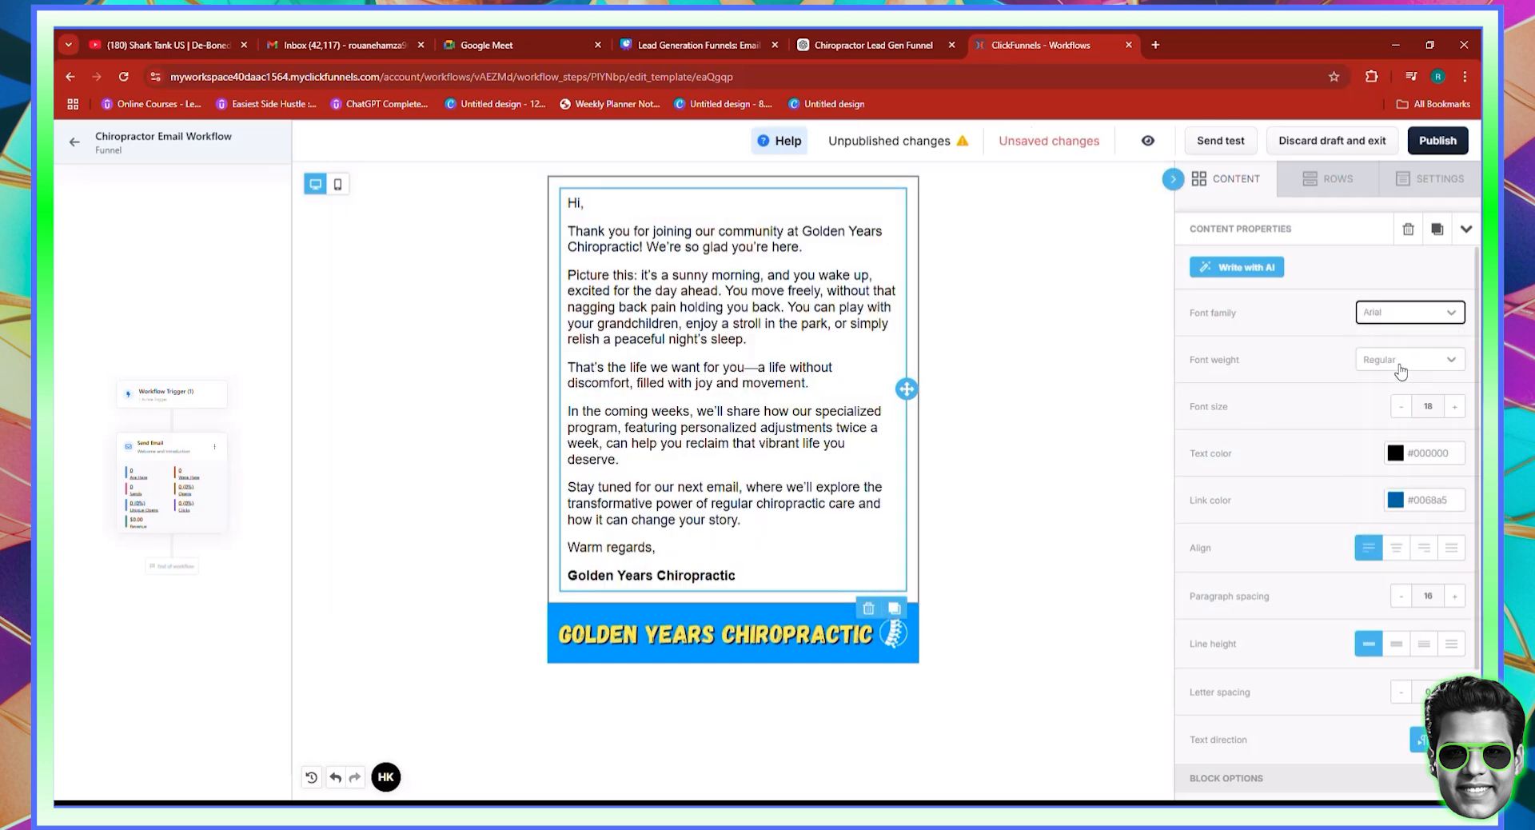
{"action": "left_click_drag", "start_coordinate": [792, 567], "coordinate": [529, 189]}
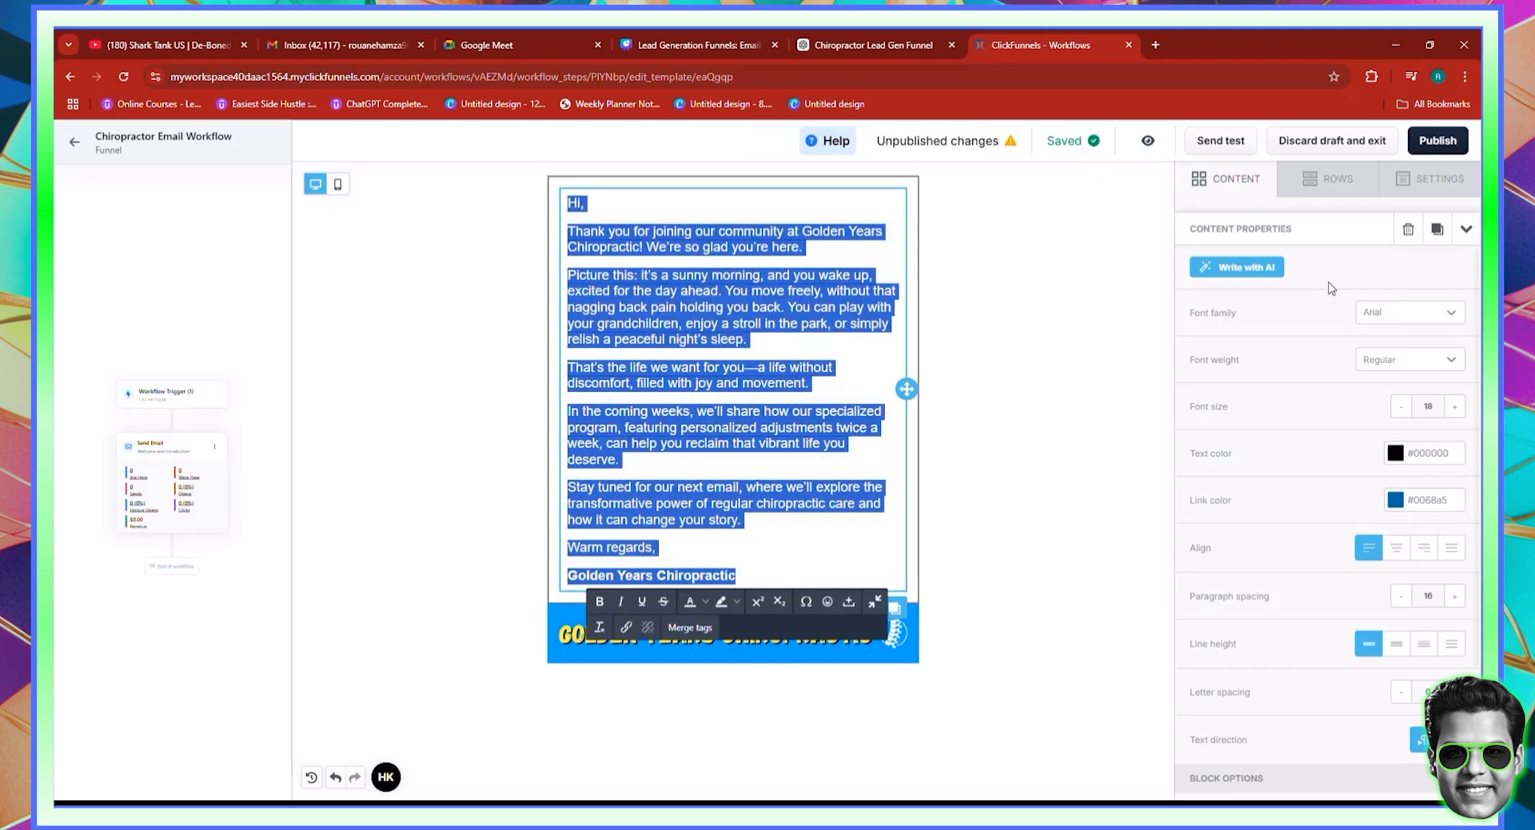
{"action": "left_click", "coordinate": [1451, 313]}
{"action": "left_click", "coordinate": [1394, 369]}
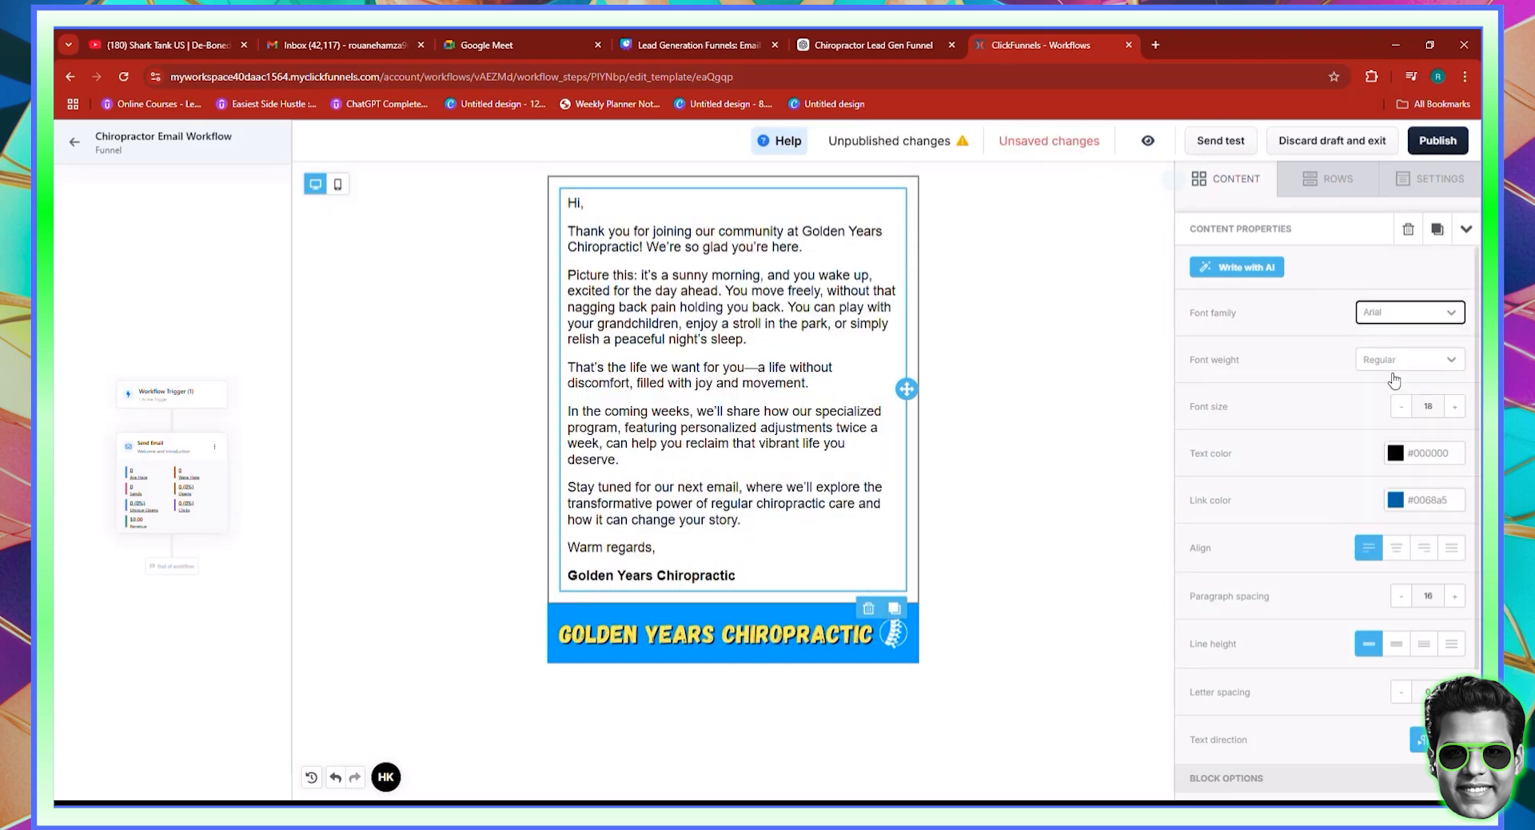
Increase the line height of the entire email body text to the second preset
{"action": "left_click", "coordinate": [644, 404]}
{"action": "left_click_drag", "start_coordinate": [736, 577], "coordinate": [560, 195]}
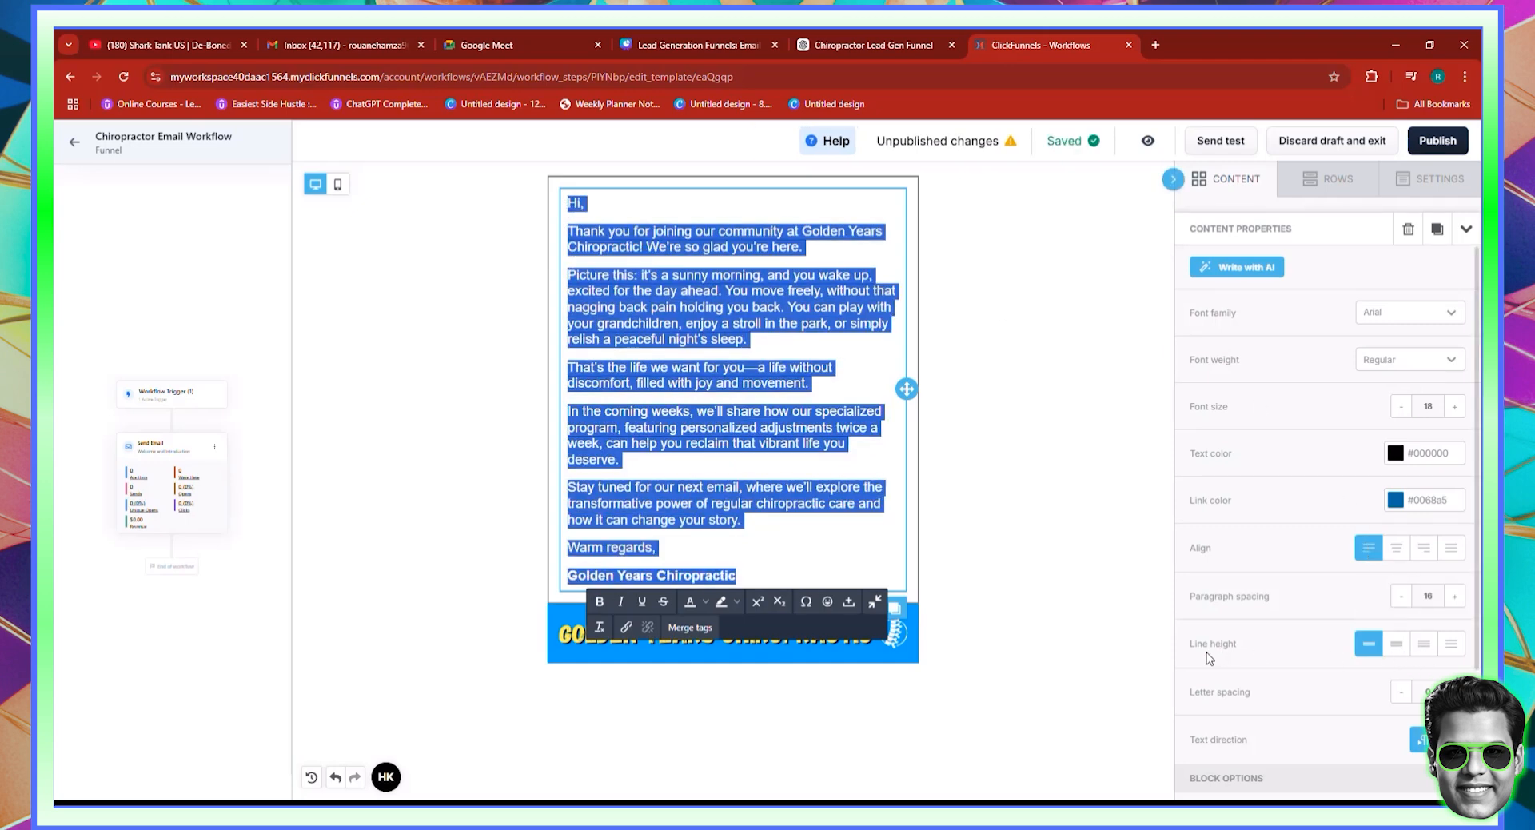
{"action": "left_click", "coordinate": [1404, 646]}
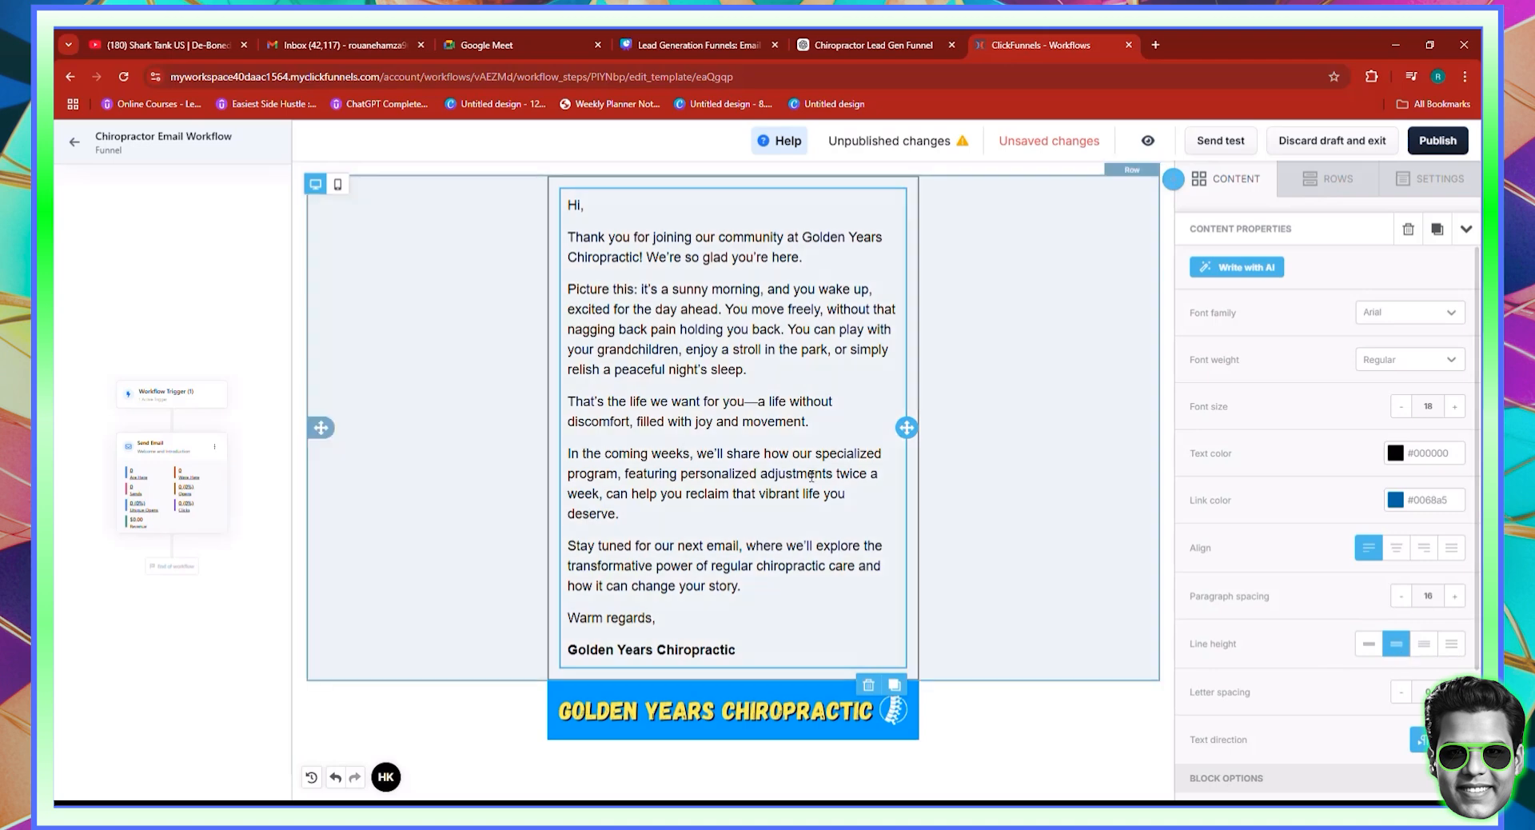
{"action": "left_click", "coordinate": [807, 474]}
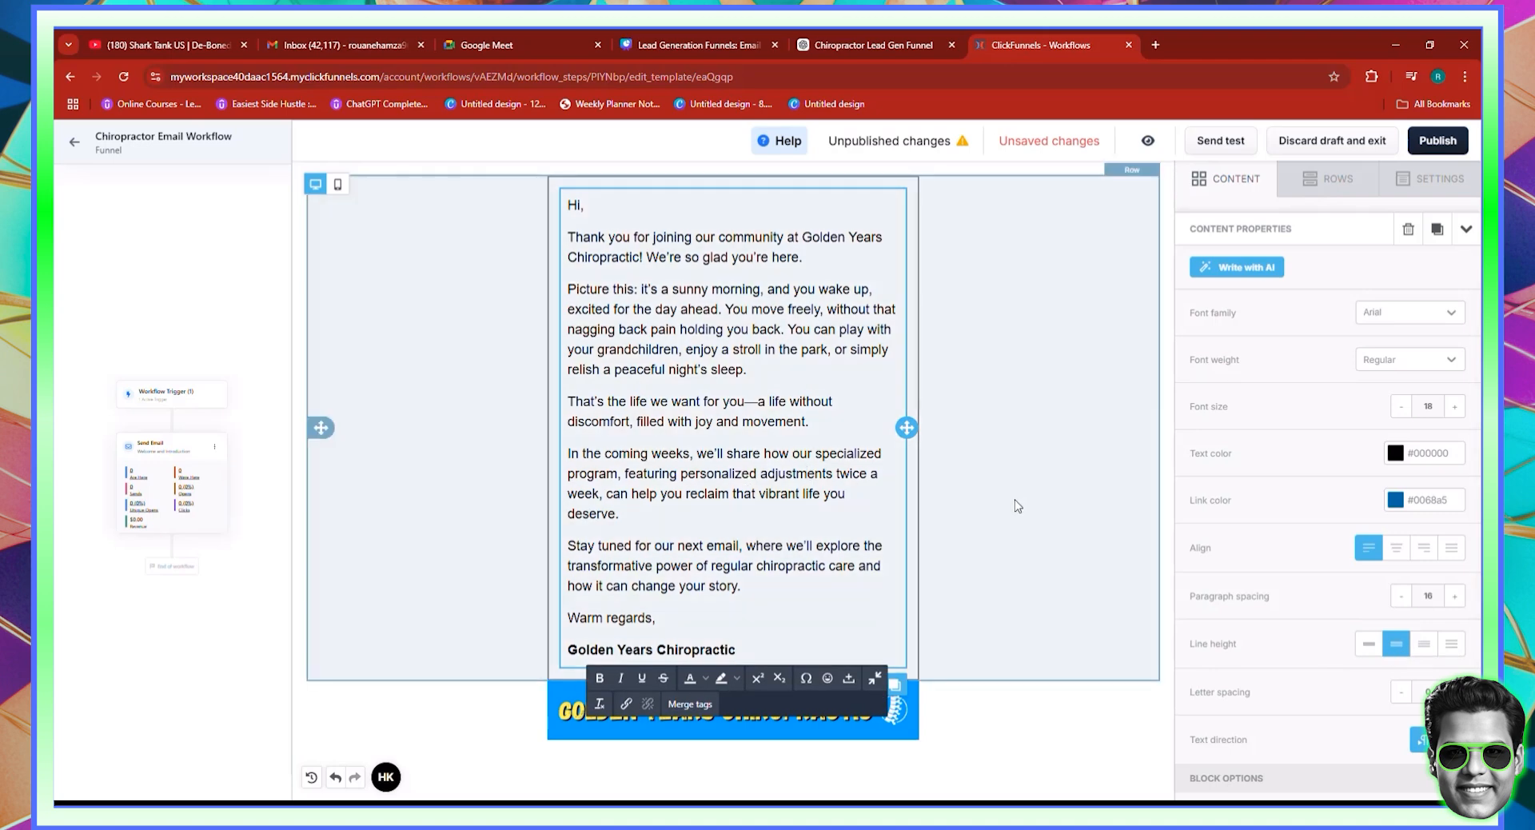
Set the email body column's border to 1 pixel on all sides and lighten its color to pale gray
{"action": "left_click", "coordinate": [1047, 442]}
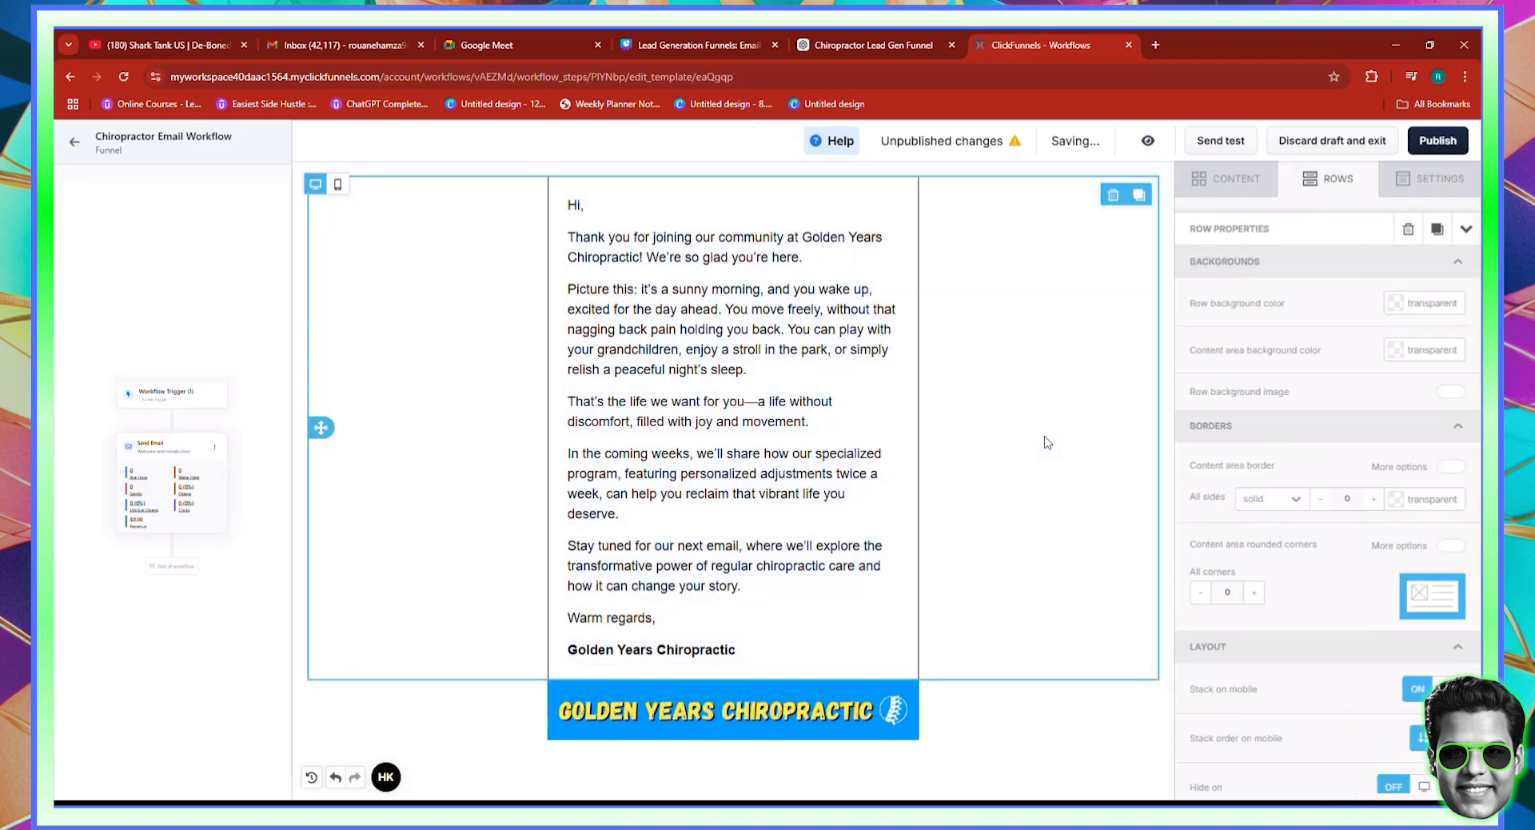
{"action": "scroll", "coordinate": [1370, 585], "scroll_direction": "down", "scroll_amount": 5}
{"action": "scroll", "coordinate": [1370, 585], "scroll_direction": "down", "scroll_amount": 1}
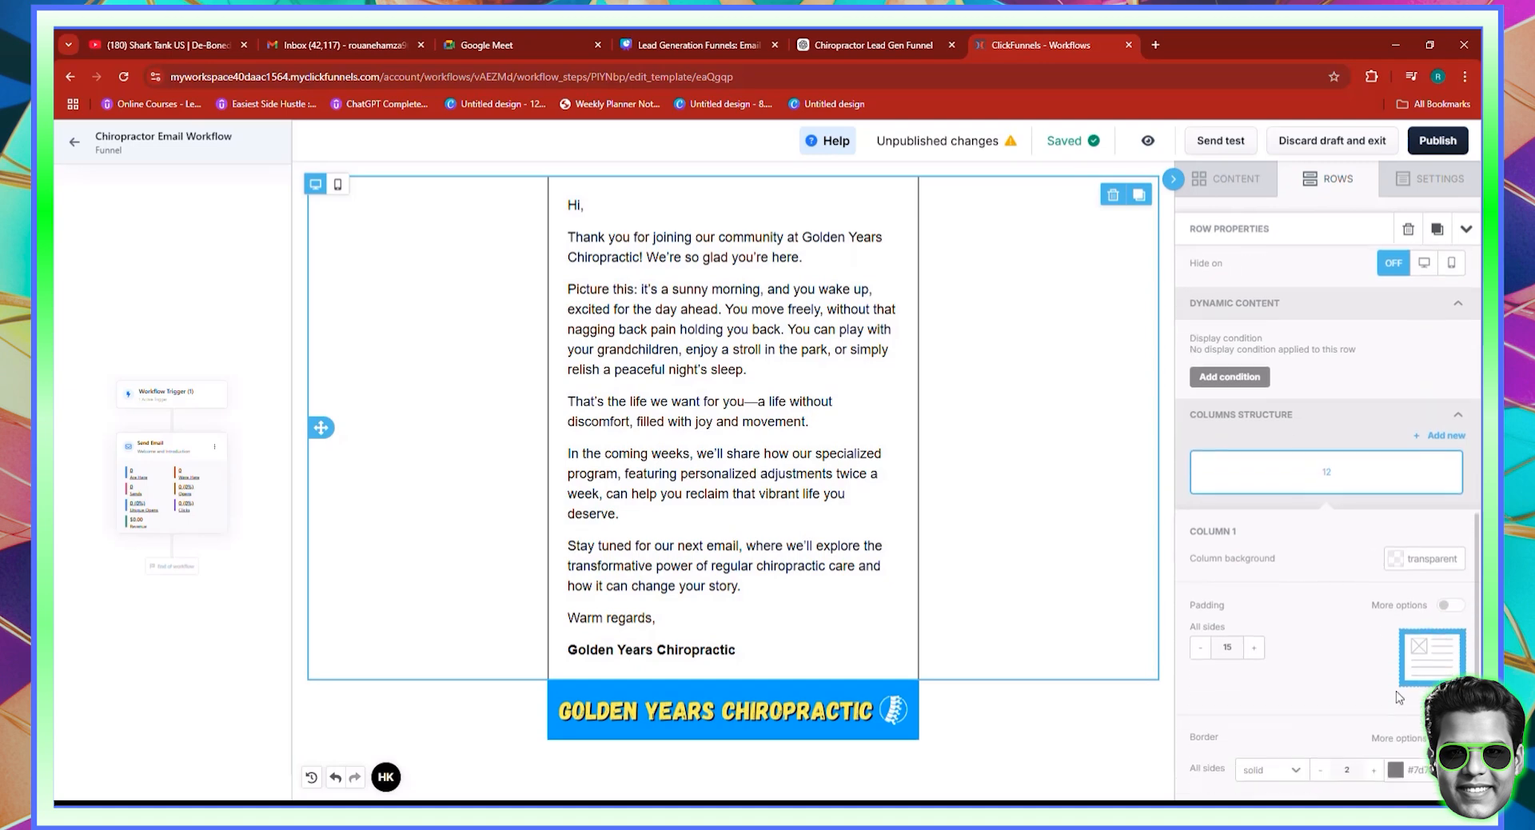
{"action": "left_click", "coordinate": [1321, 769]}
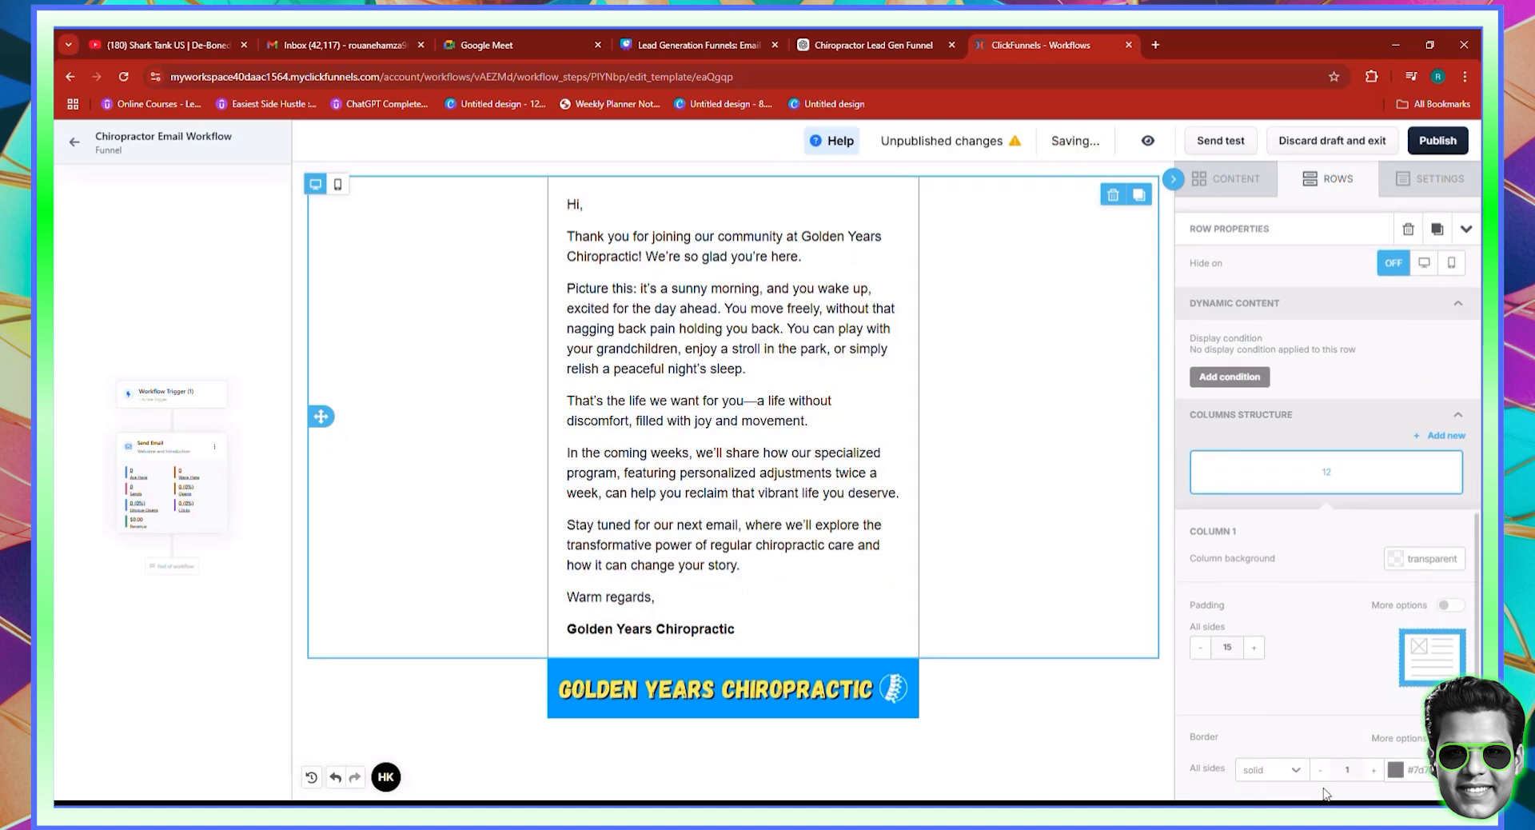
{"action": "left_click", "coordinate": [1395, 769]}
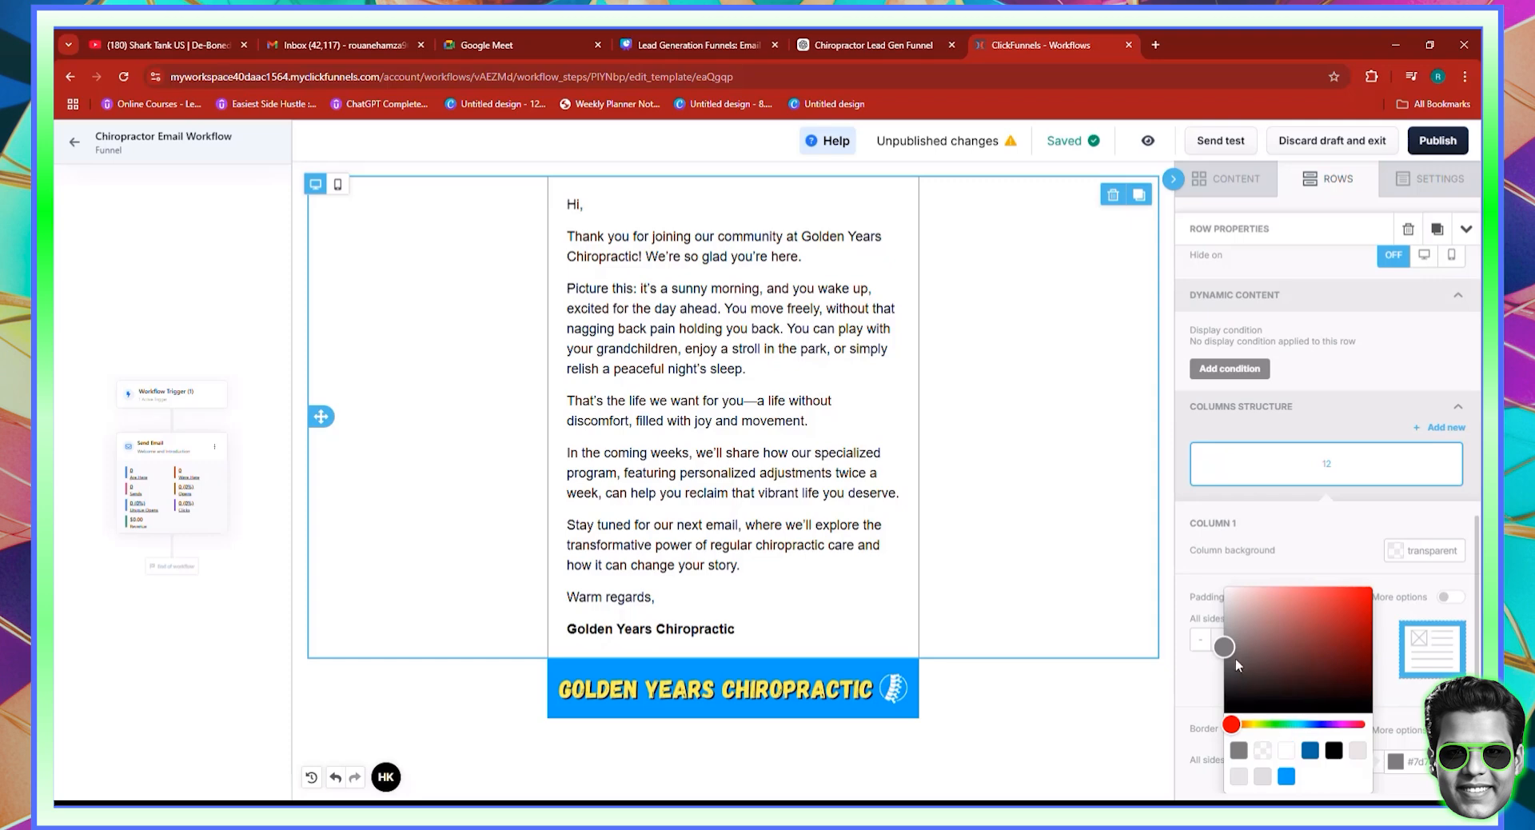
{"action": "left_click_drag", "start_coordinate": [1227, 648], "coordinate": [1215, 605]}
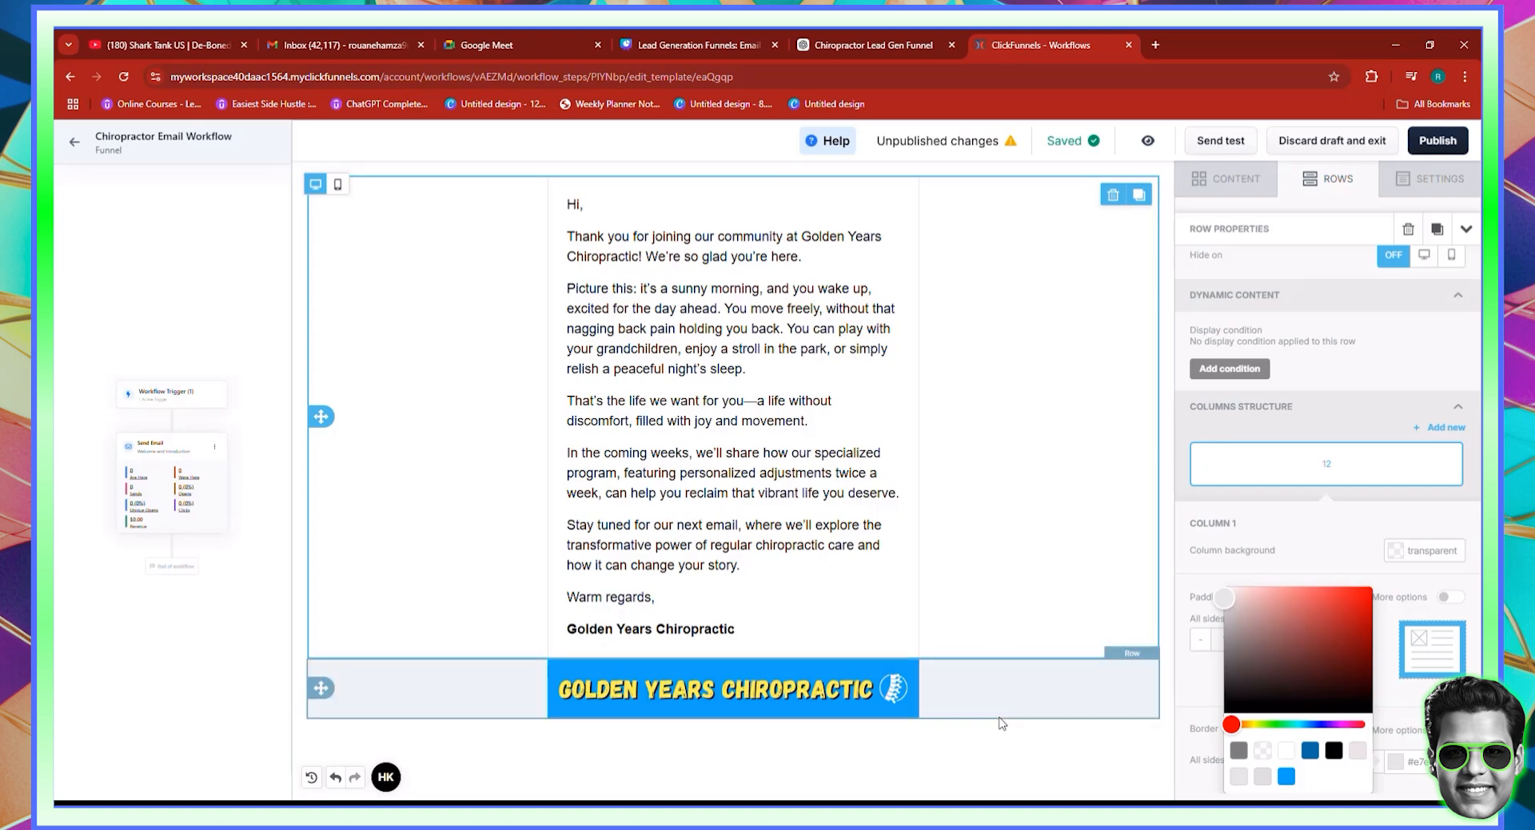
{"action": "left_click", "coordinate": [1042, 466]}
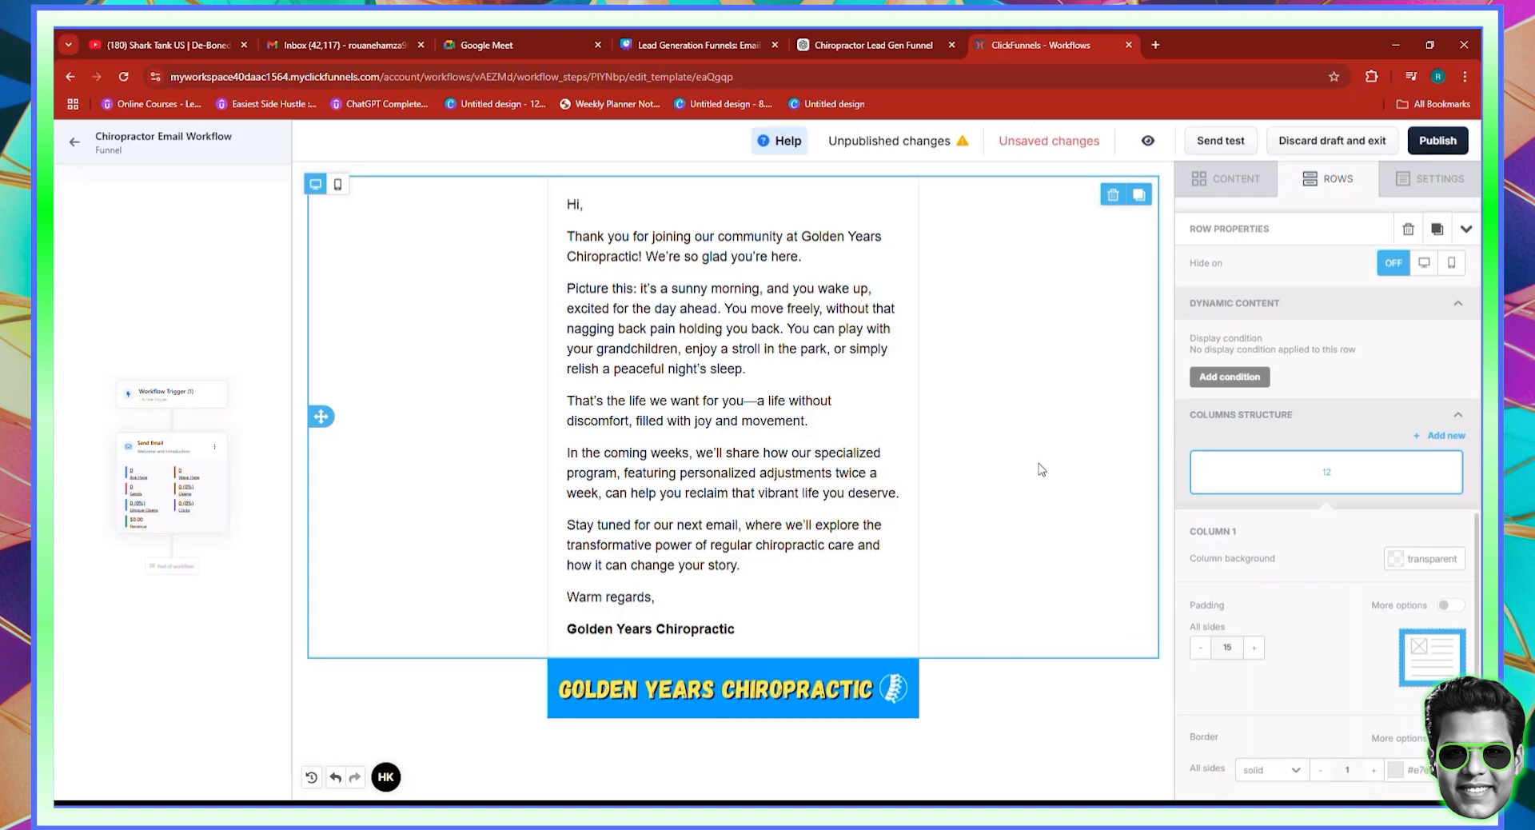
Publish the finished welcome email template
{"action": "left_click", "coordinate": [1445, 147]}
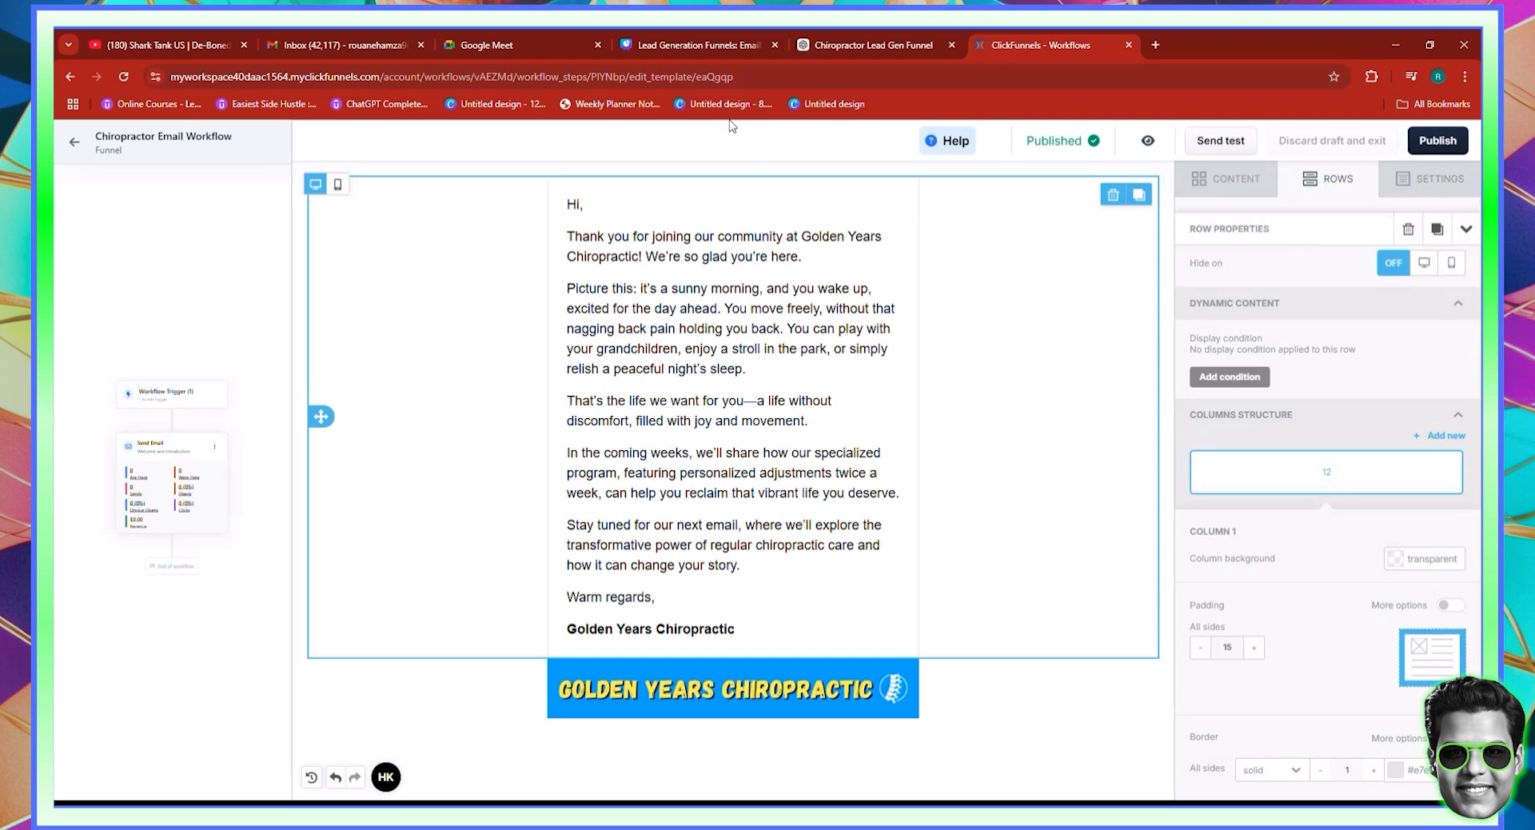
{"action": "left_click", "coordinate": [1210, 147]}
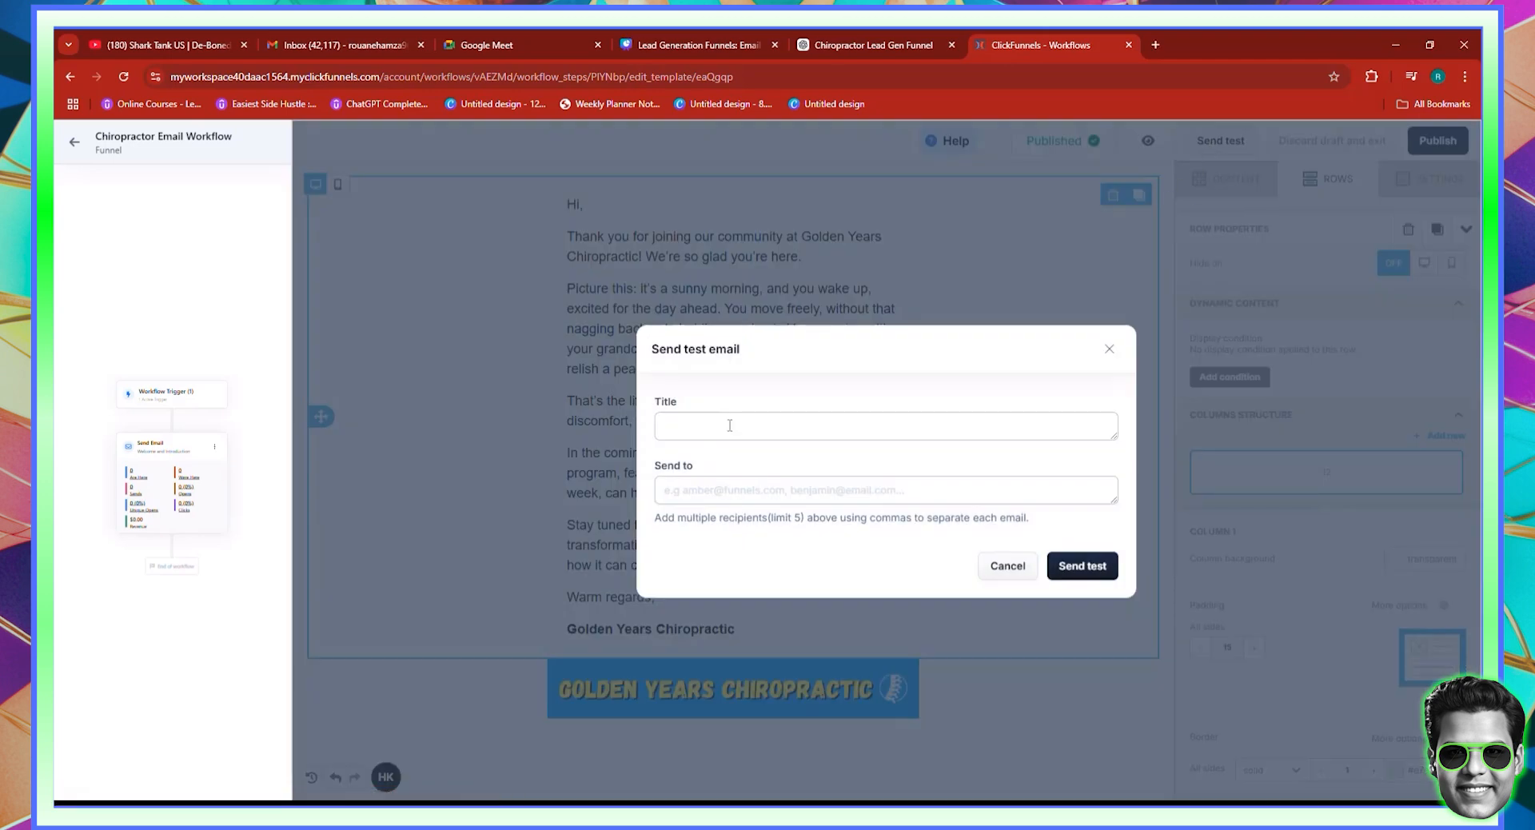
{"action": "left_click", "coordinate": [1109, 349]}
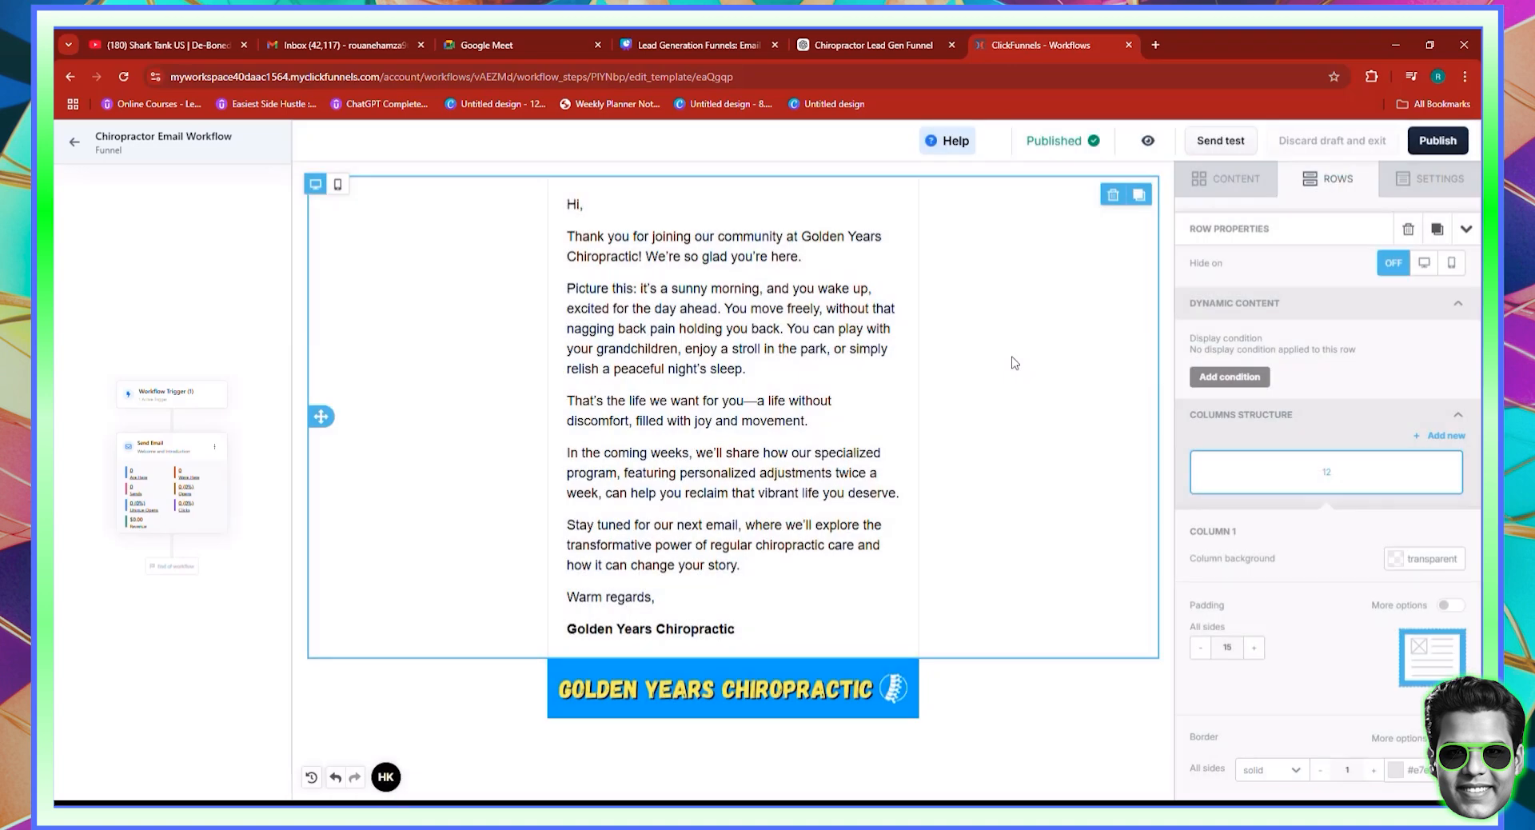
Preview the published version of the welcome email
{"action": "left_click", "coordinate": [1145, 144]}
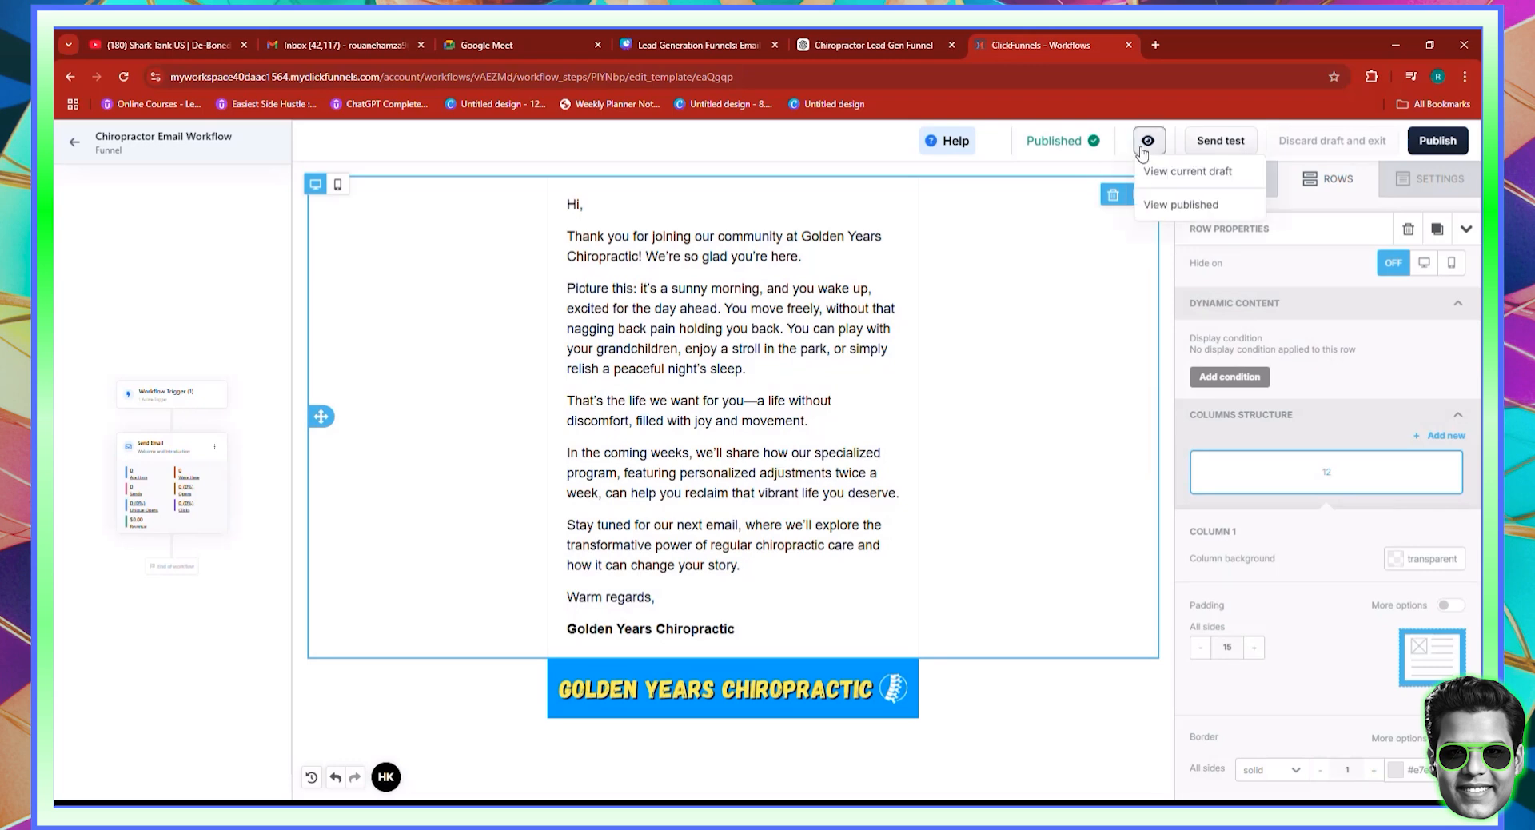
{"action": "mouse_move", "coordinate": [1157, 145]}
{"action": "left_click", "coordinate": [1181, 205]}
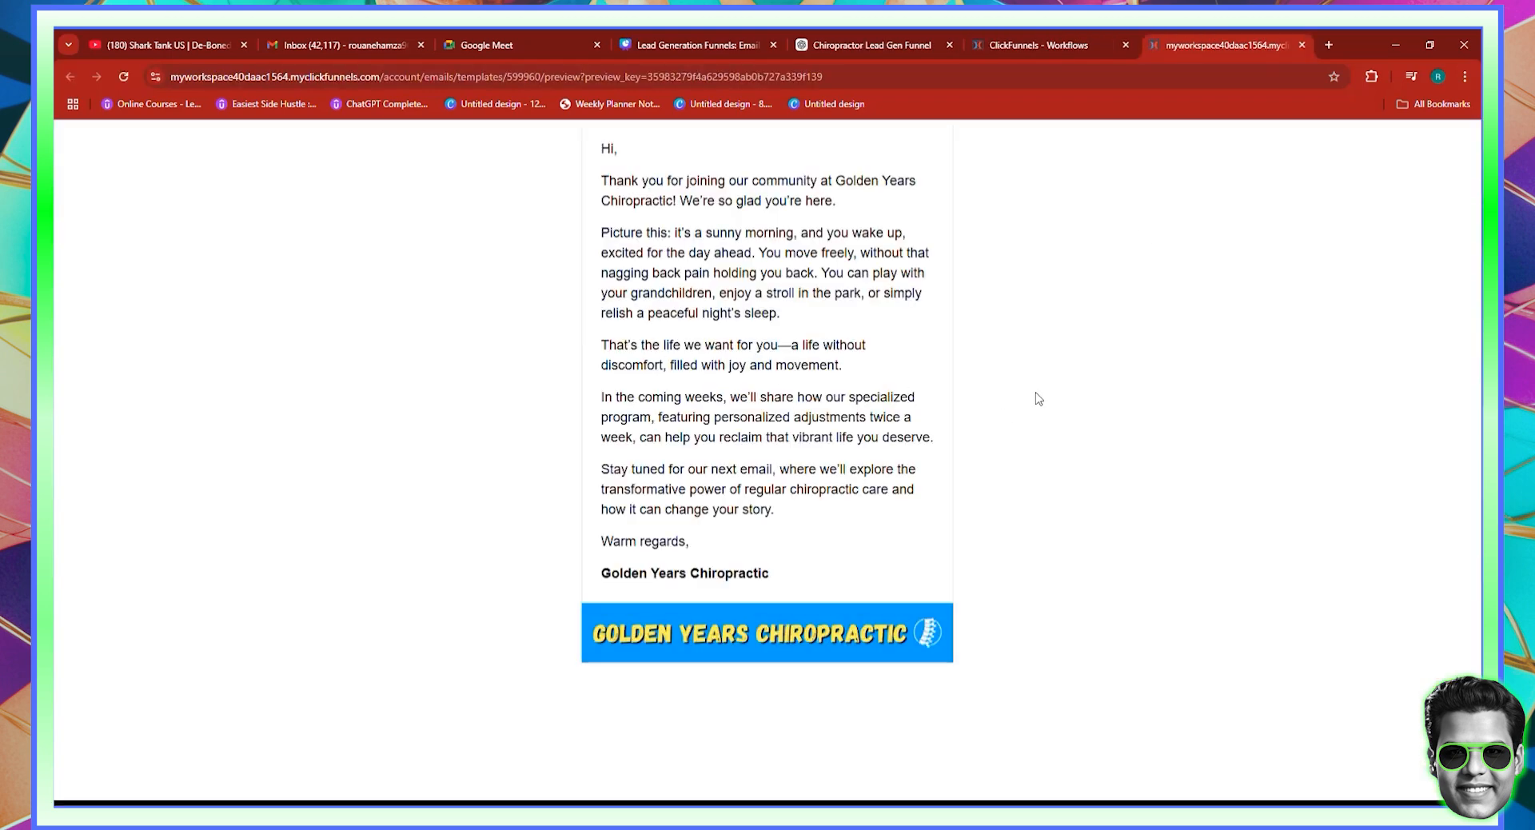
Check the published email's layout at mobile width with the browser's developer tools and close the preview
{"action": "right_click", "coordinate": [1042, 264]}
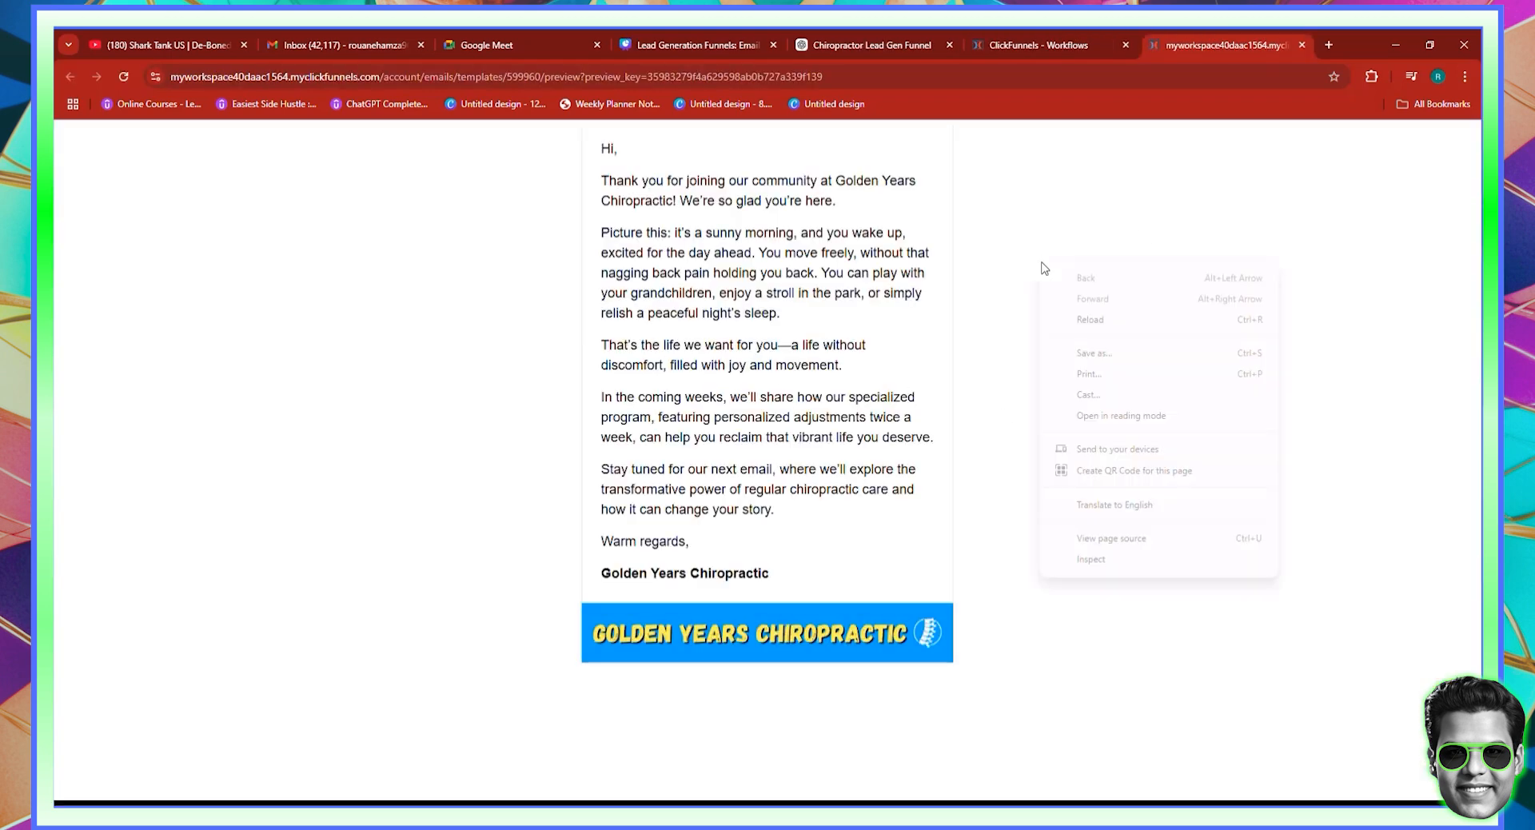
{"action": "left_click", "coordinate": [1128, 565]}
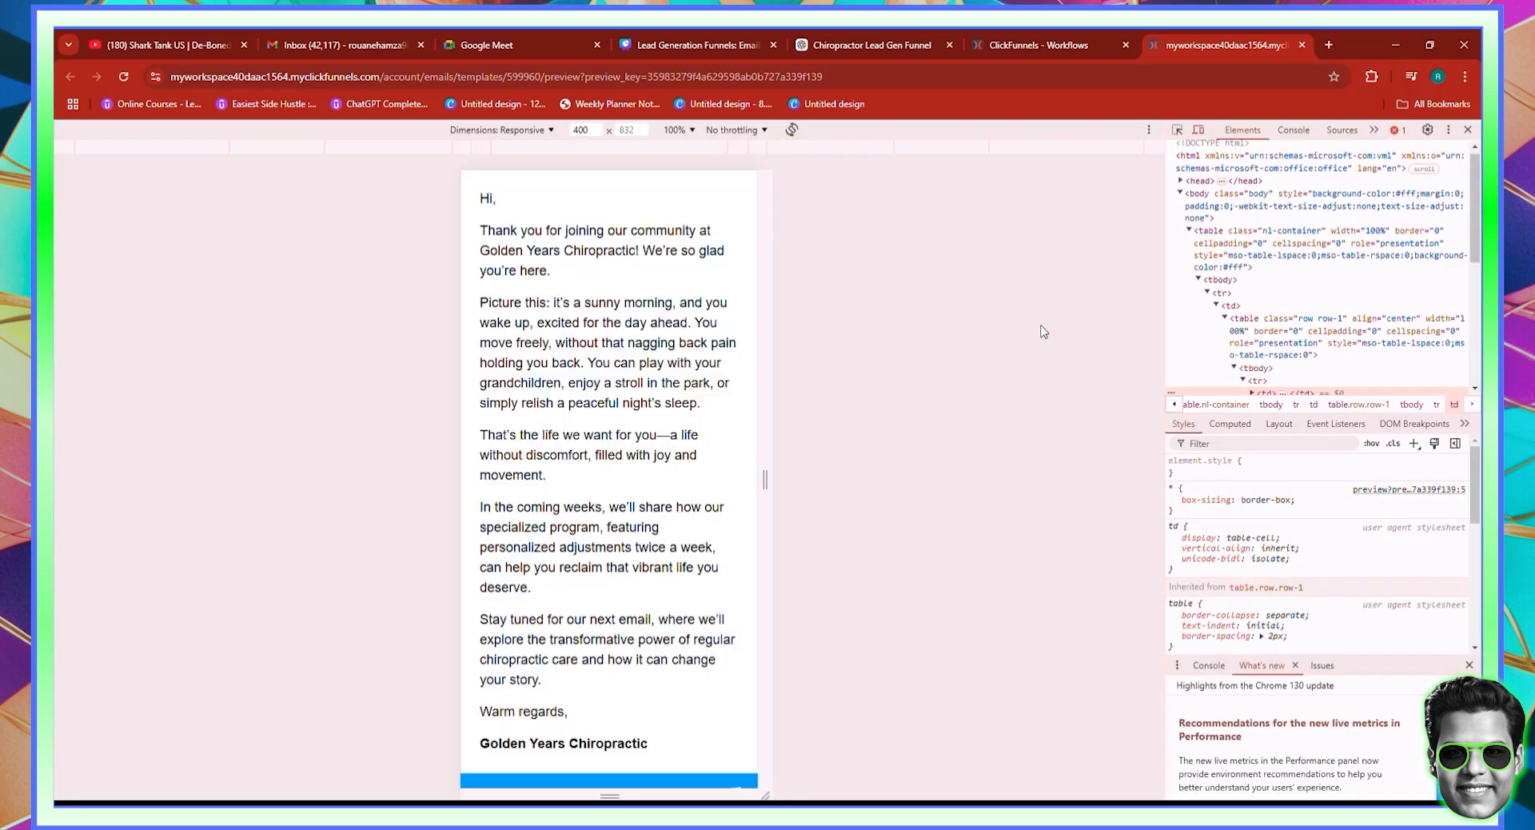
{"action": "scroll", "coordinate": [608, 416], "scroll_direction": "down", "scroll_amount": 1}
{"action": "scroll", "coordinate": [668, 428], "scroll_direction": "up", "scroll_amount": 1}
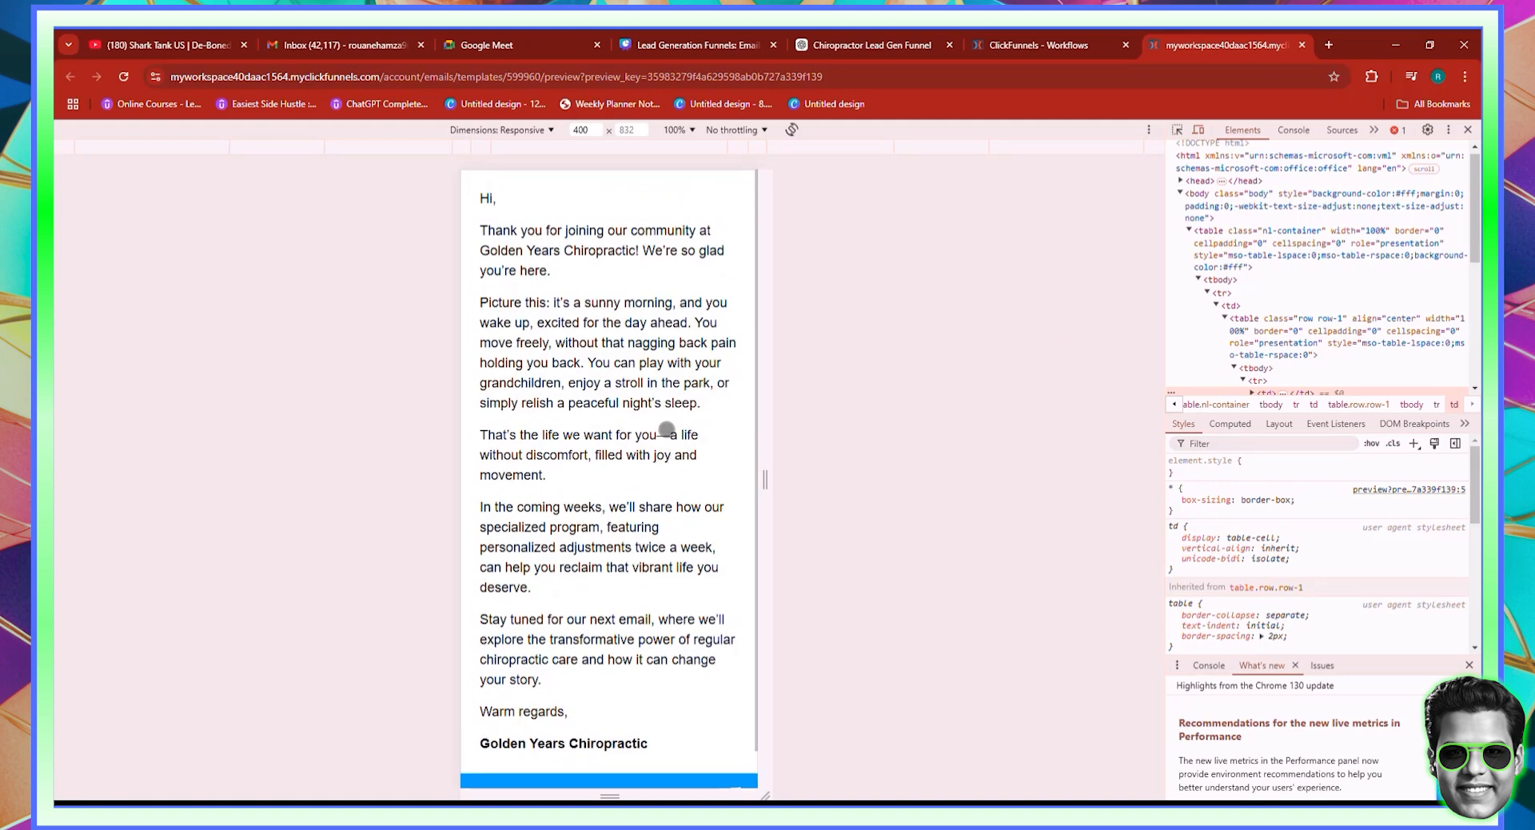
{"action": "scroll", "coordinate": [665, 428], "scroll_direction": "down", "scroll_amount": 1}
{"action": "scroll", "coordinate": [662, 428], "scroll_direction": "up", "scroll_amount": 1}
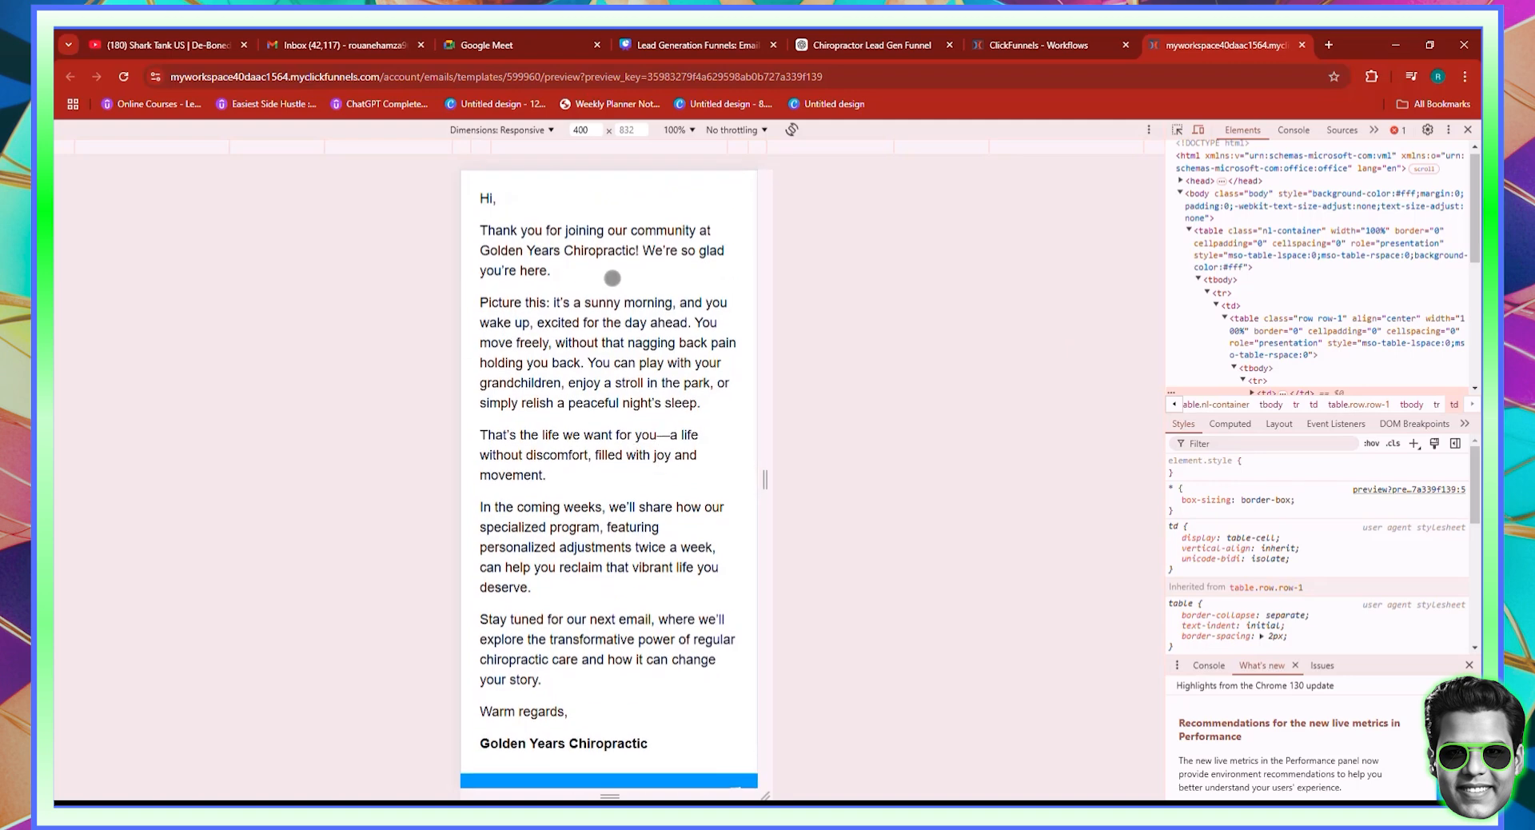
{"action": "left_click", "coordinate": [1469, 130]}
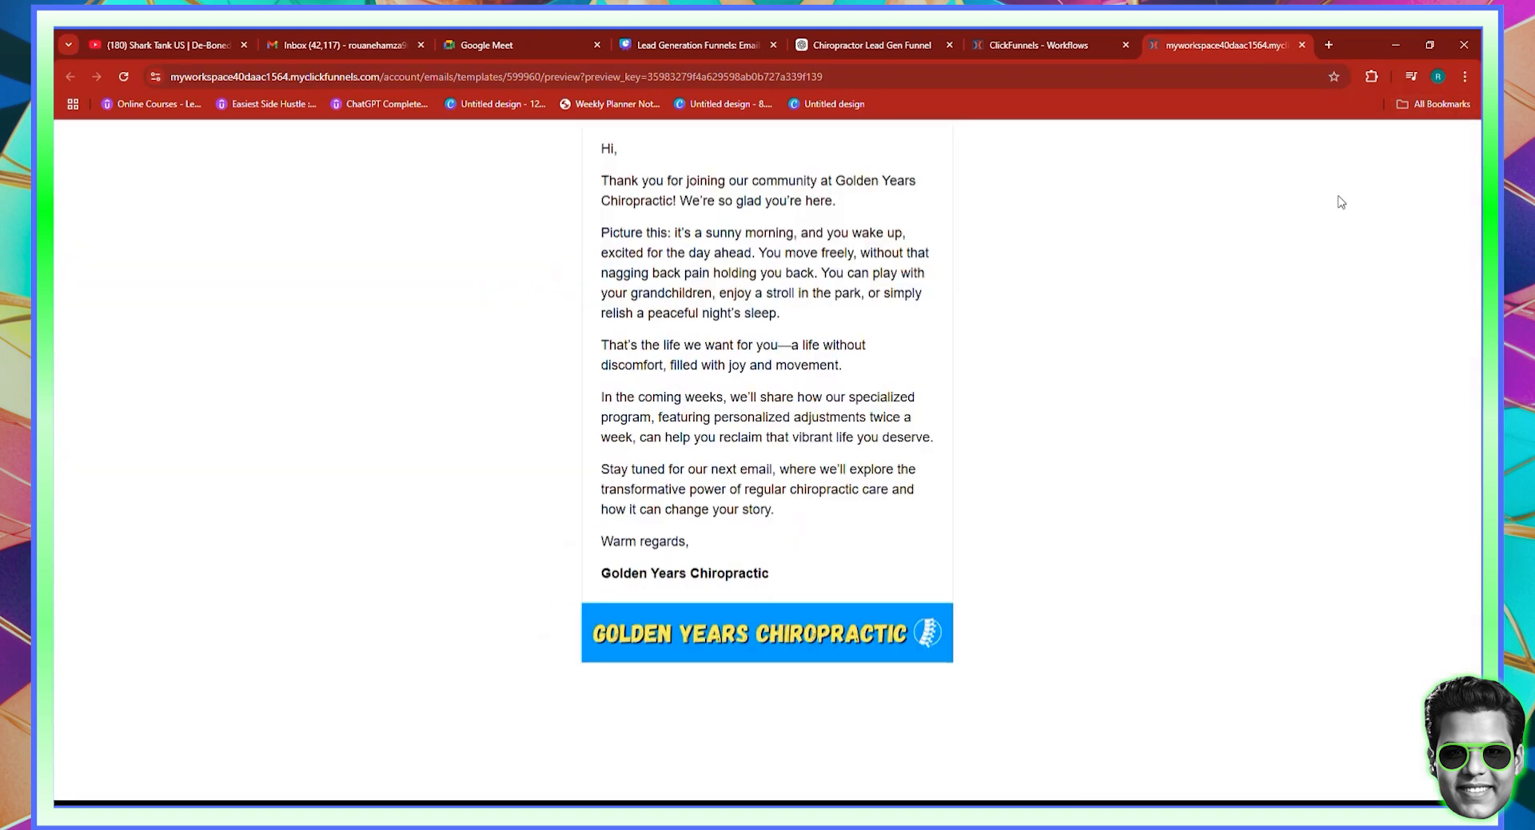
{"action": "left_click", "coordinate": [1302, 46]}
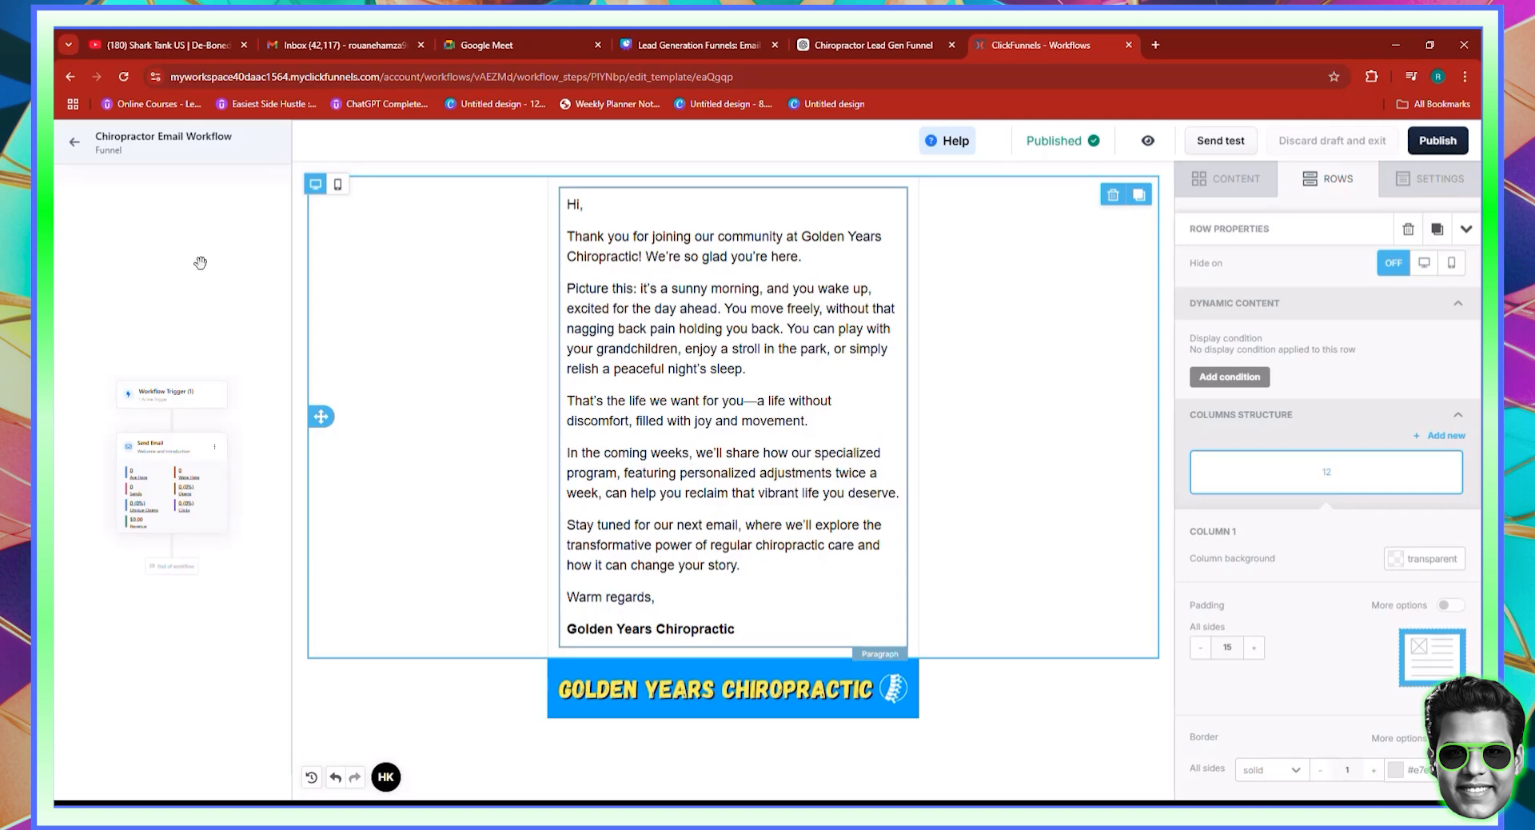
Leave the template editor and copy Email 2's subject line, "Unlock Your Potential: The Life-Changing Benefits of Chiropractic Care", from the ChatGPT email sequence
{"action": "left_click", "coordinate": [76, 149]}
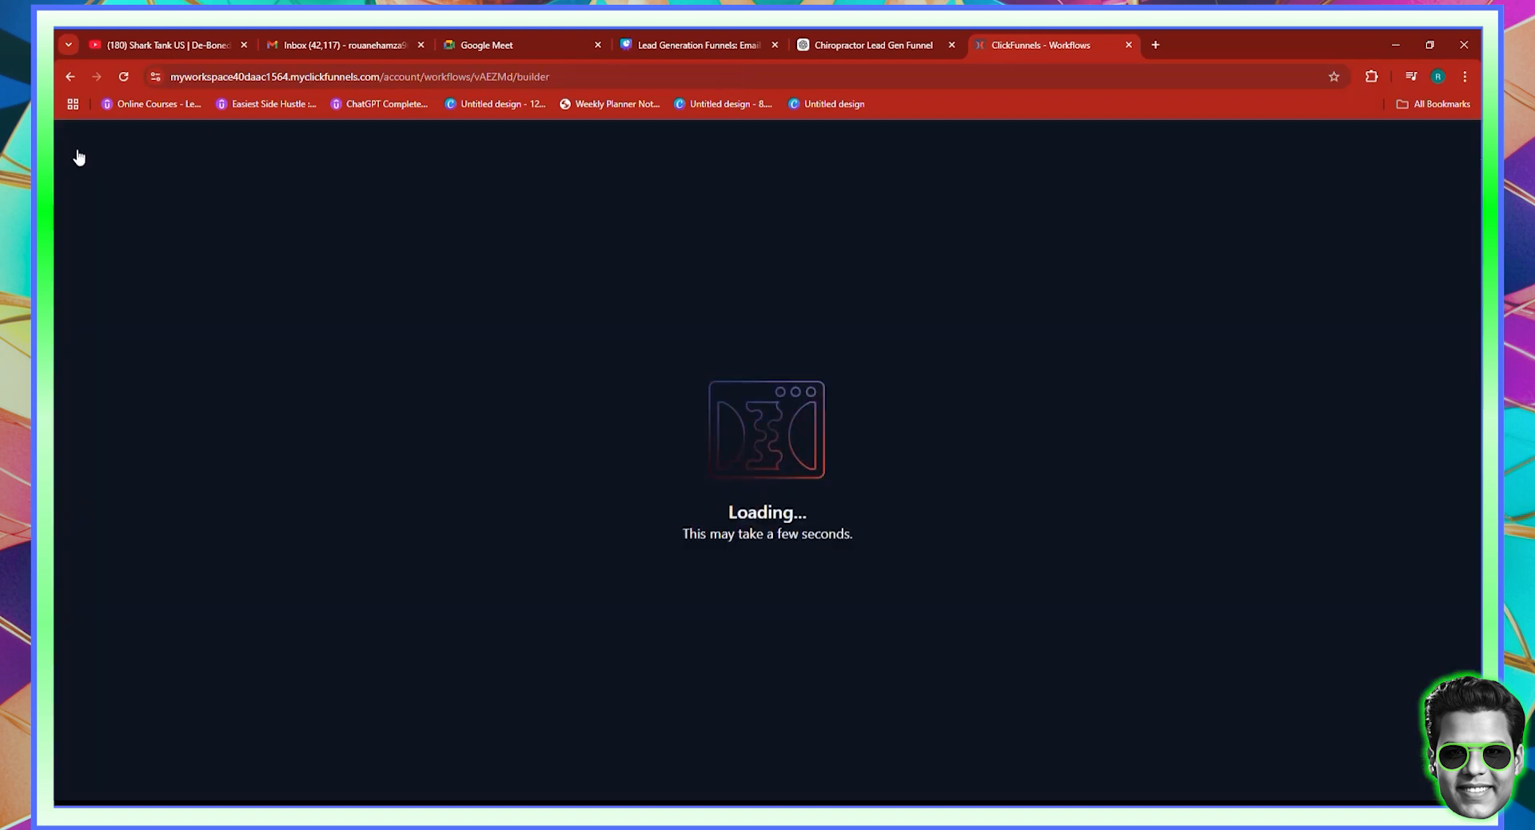
{"action": "left_click", "coordinate": [874, 44]}
{"action": "scroll", "coordinate": [833, 516], "scroll_direction": "down", "scroll_amount": 1}
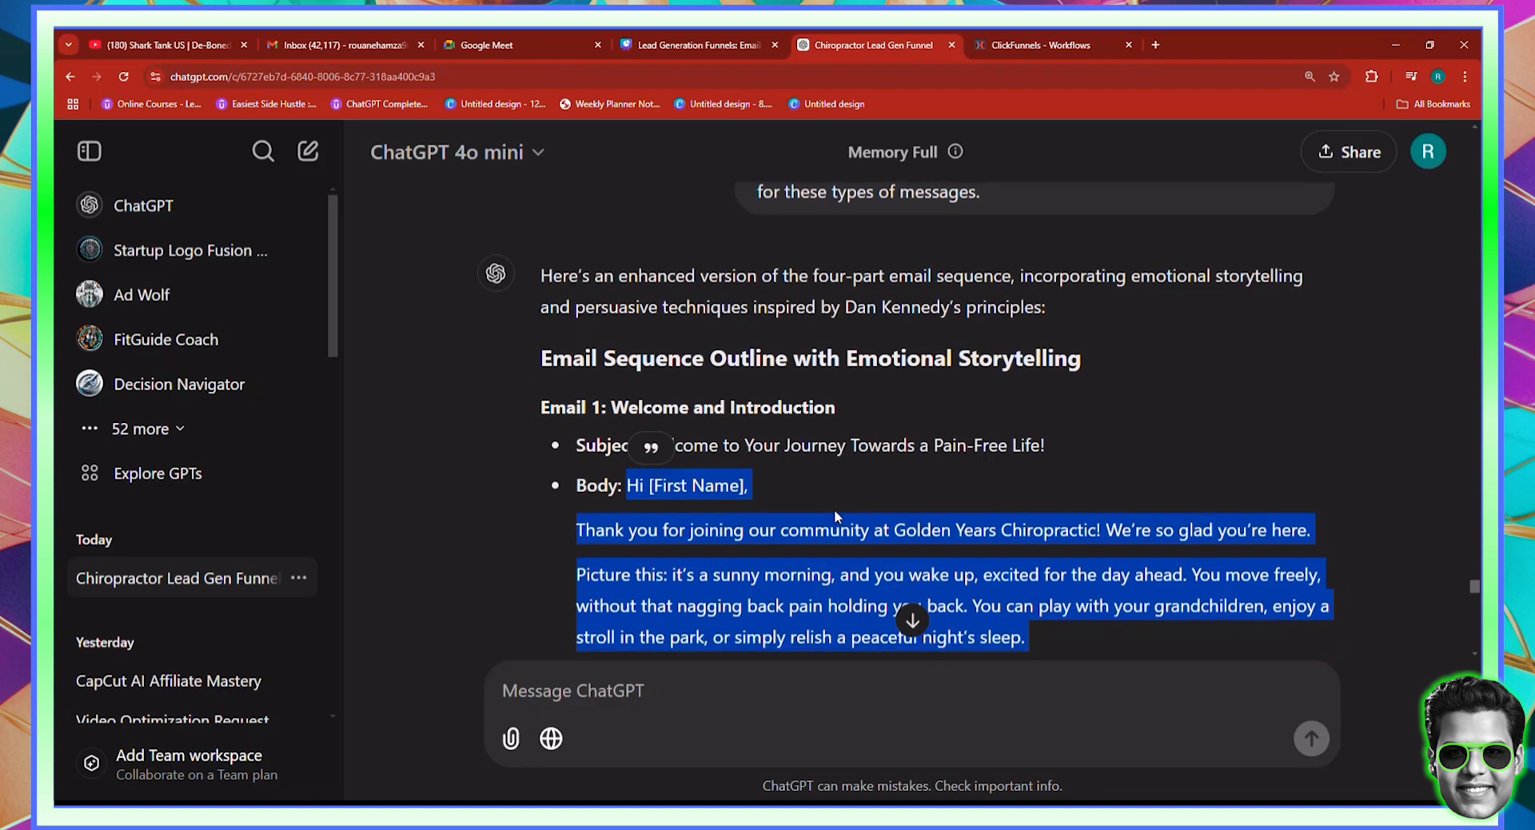
{"action": "scroll", "coordinate": [834, 508], "scroll_direction": "down", "scroll_amount": 9}
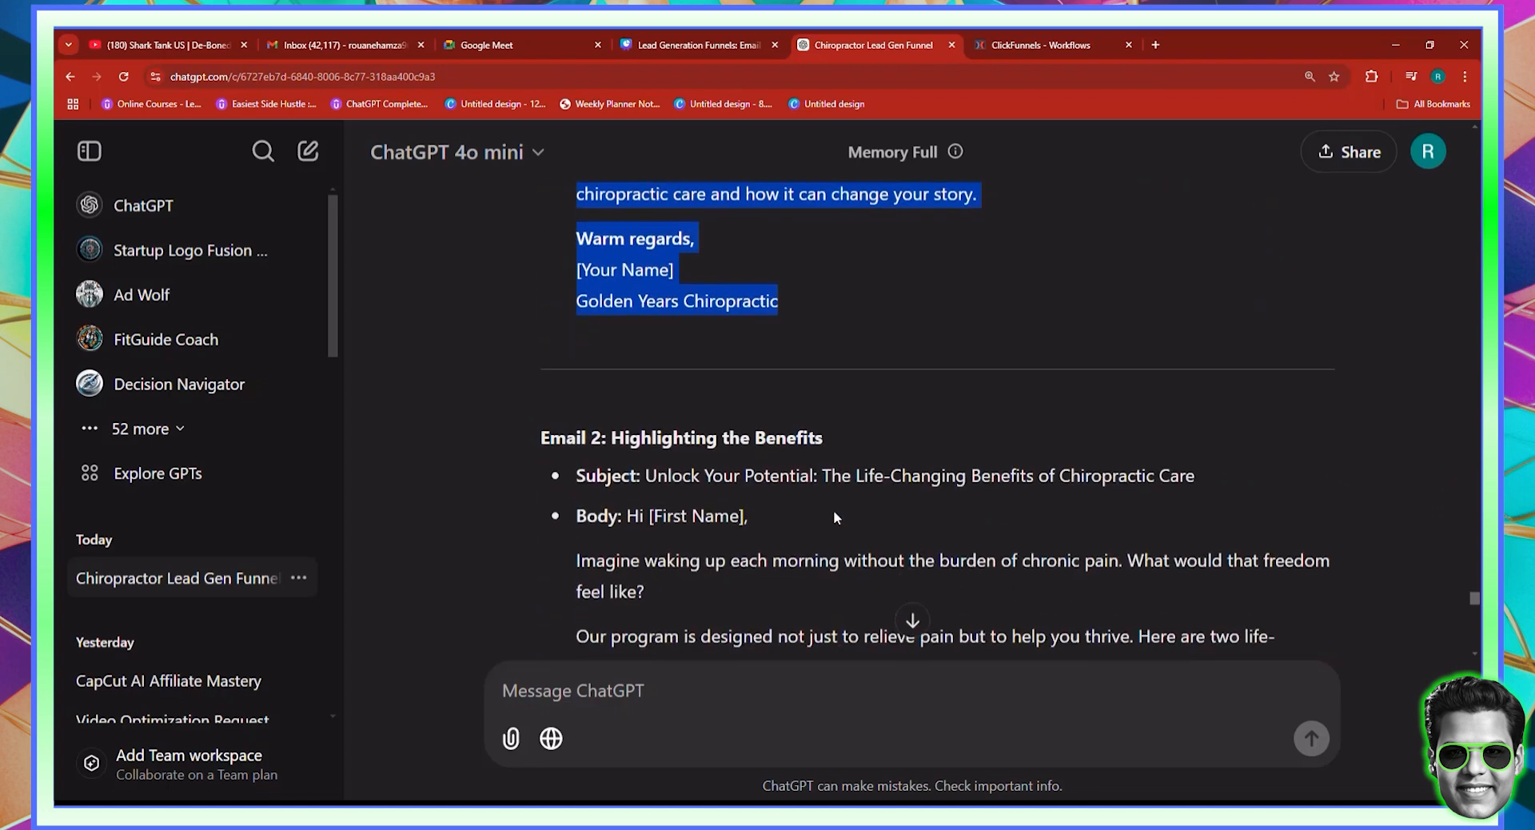
{"action": "scroll", "coordinate": [834, 515], "scroll_direction": "down", "scroll_amount": 1}
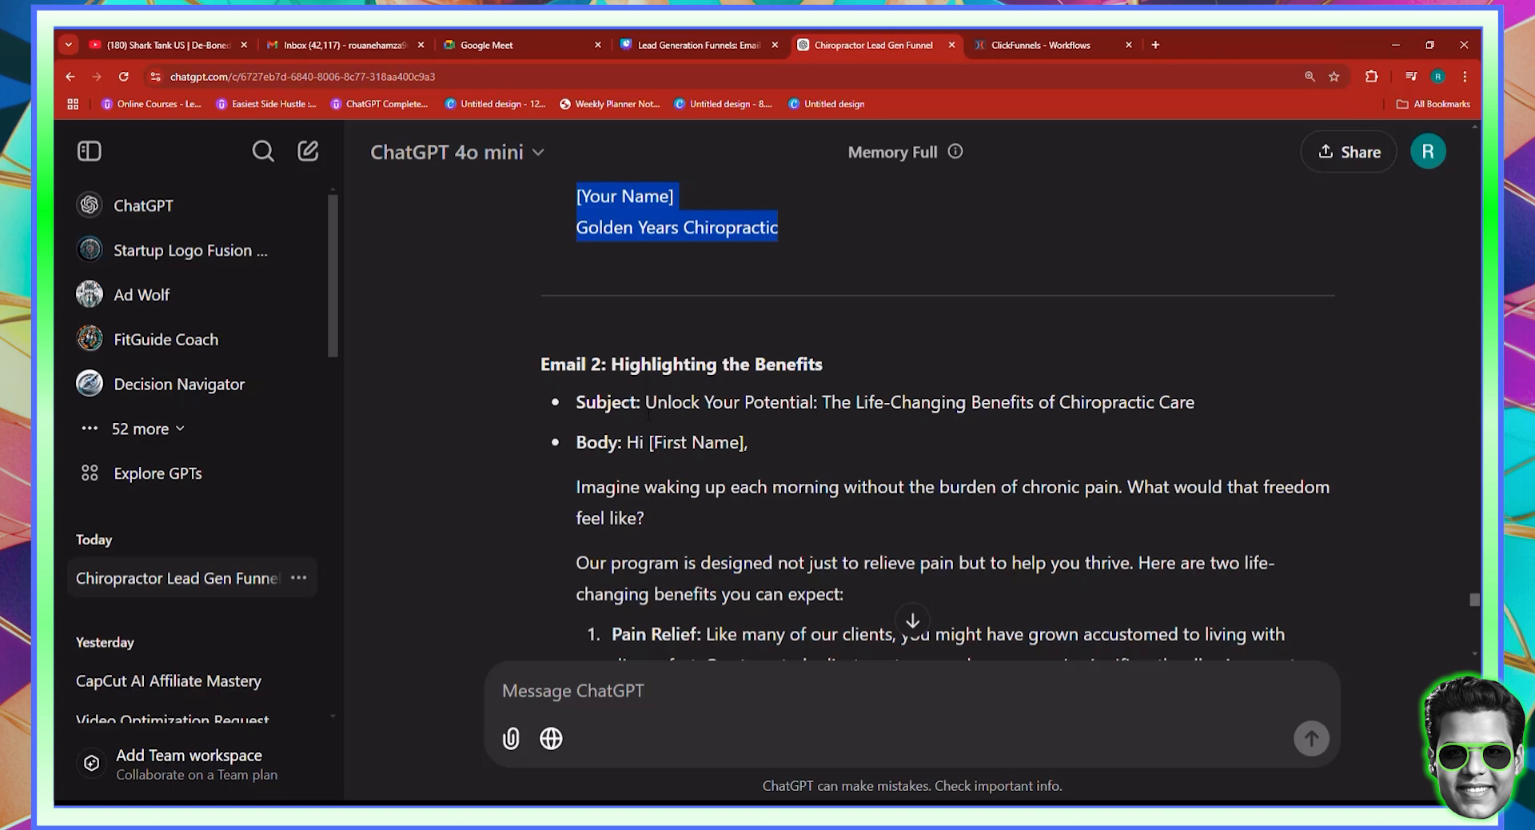
{"action": "left_click_drag", "start_coordinate": [646, 401], "coordinate": [1206, 416]}
{"action": "right_click", "coordinate": [1188, 409]}
{"action": "left_click", "coordinate": [1180, 426]}
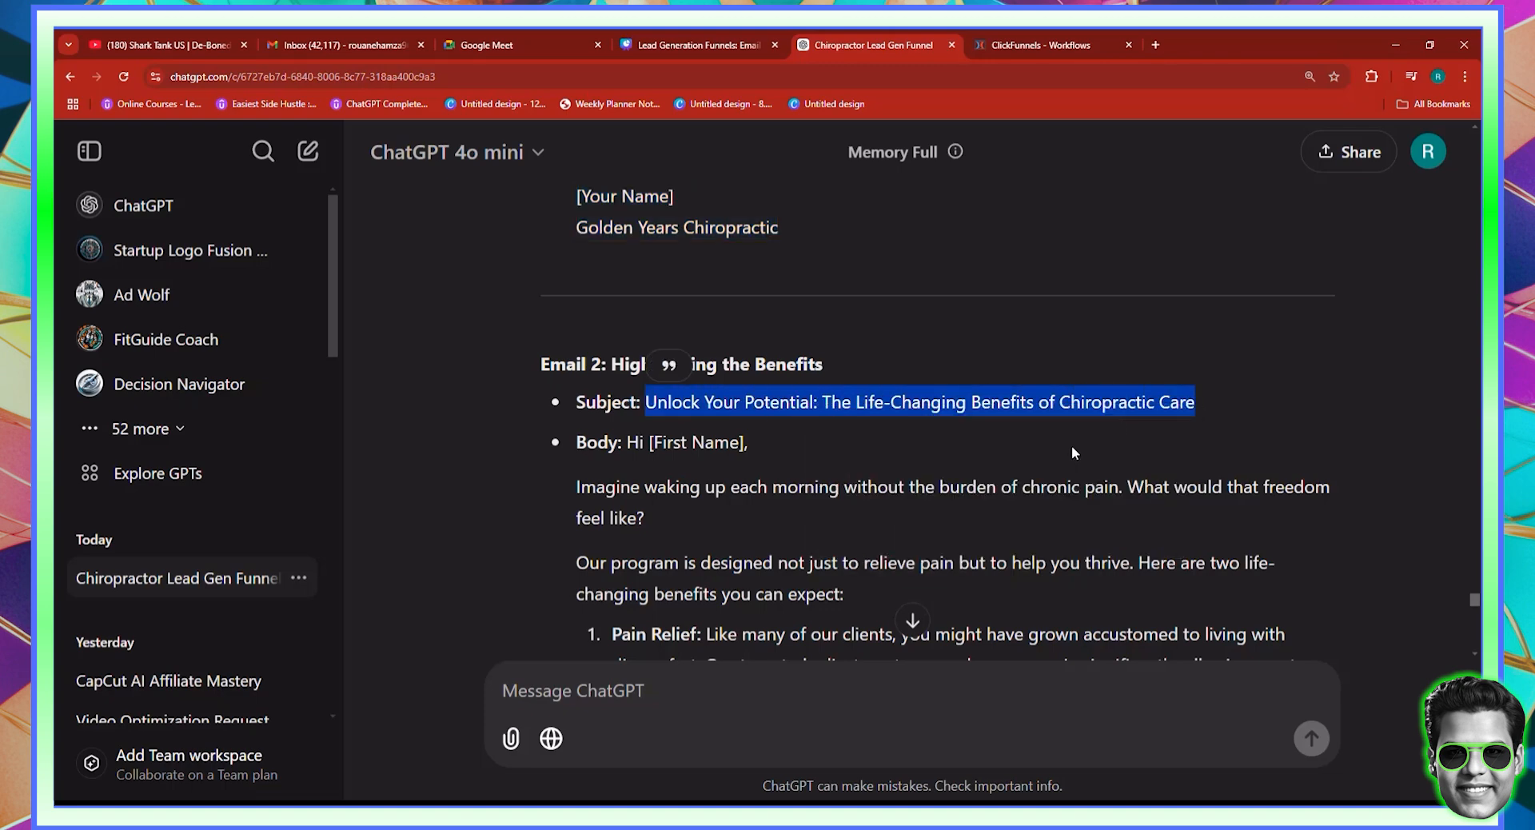
Switch to the ClickFunnels workflow and add a relative delay of 1 day after the Welcome and Introduction email
{"action": "left_click", "coordinate": [1039, 45]}
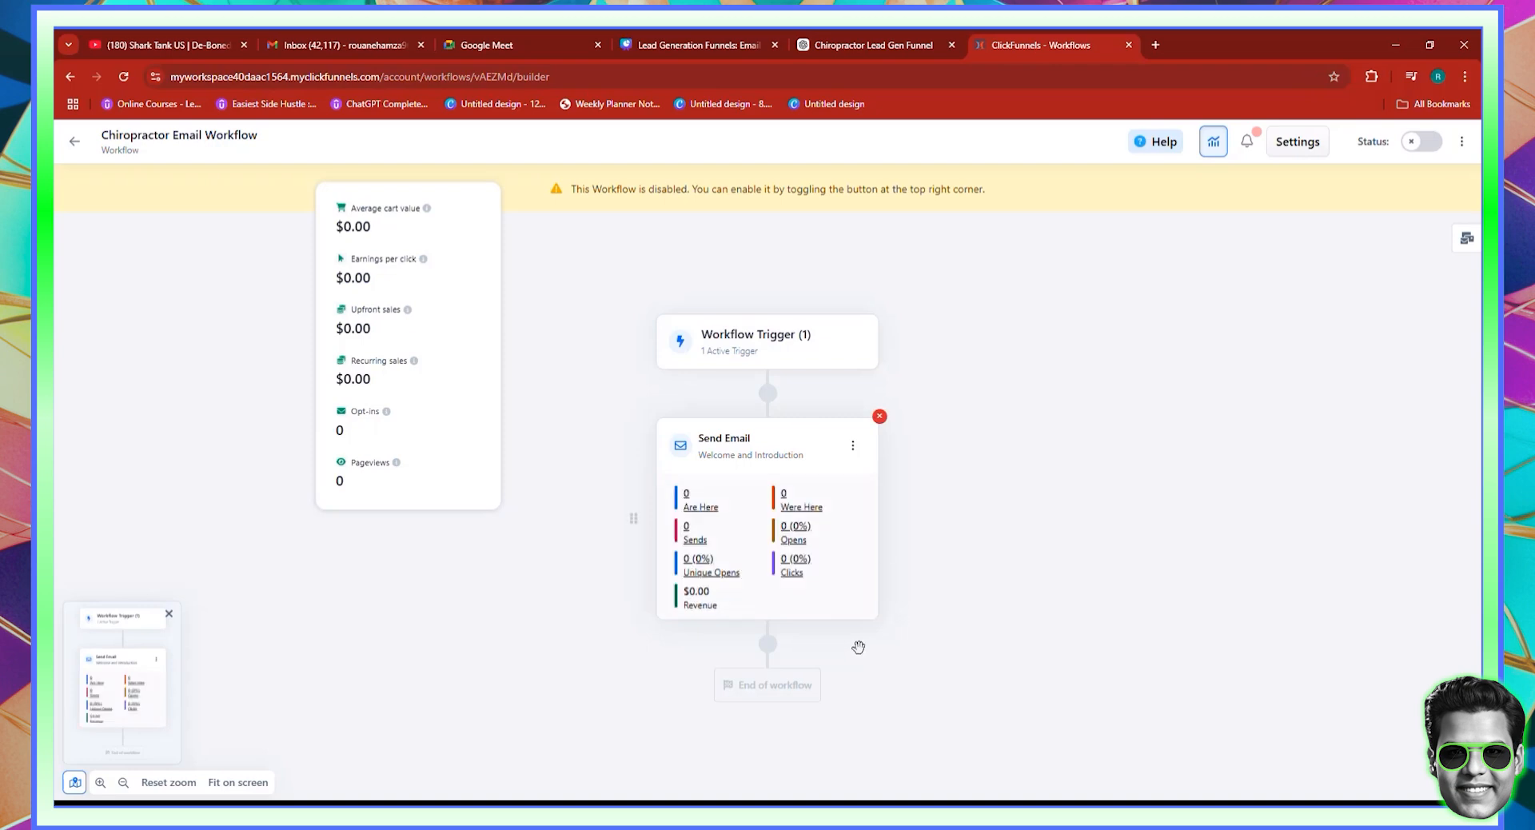
{"action": "left_click", "coordinate": [768, 645]}
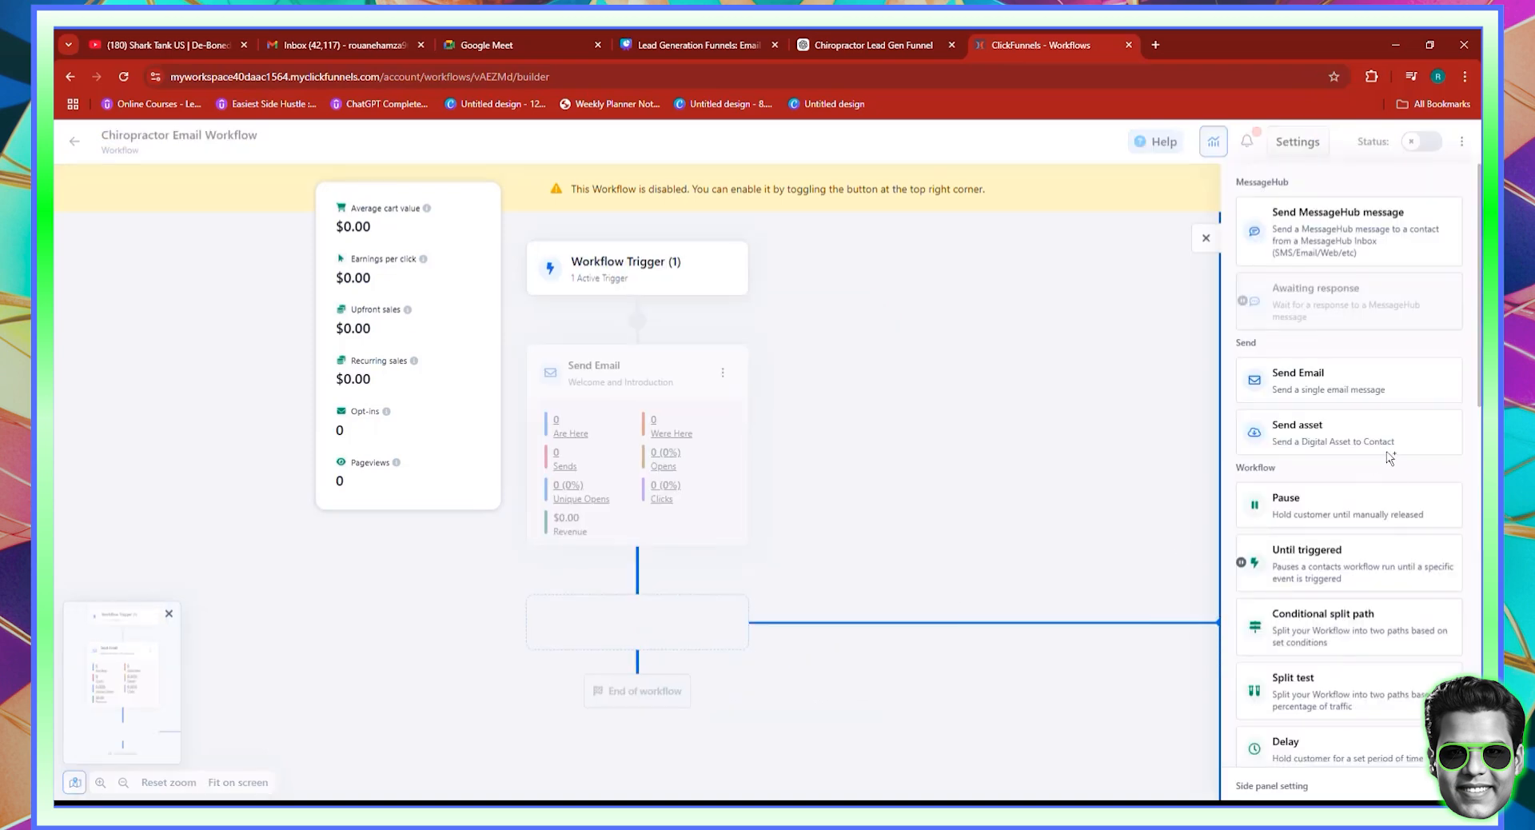
{"action": "left_click", "coordinate": [1309, 746]}
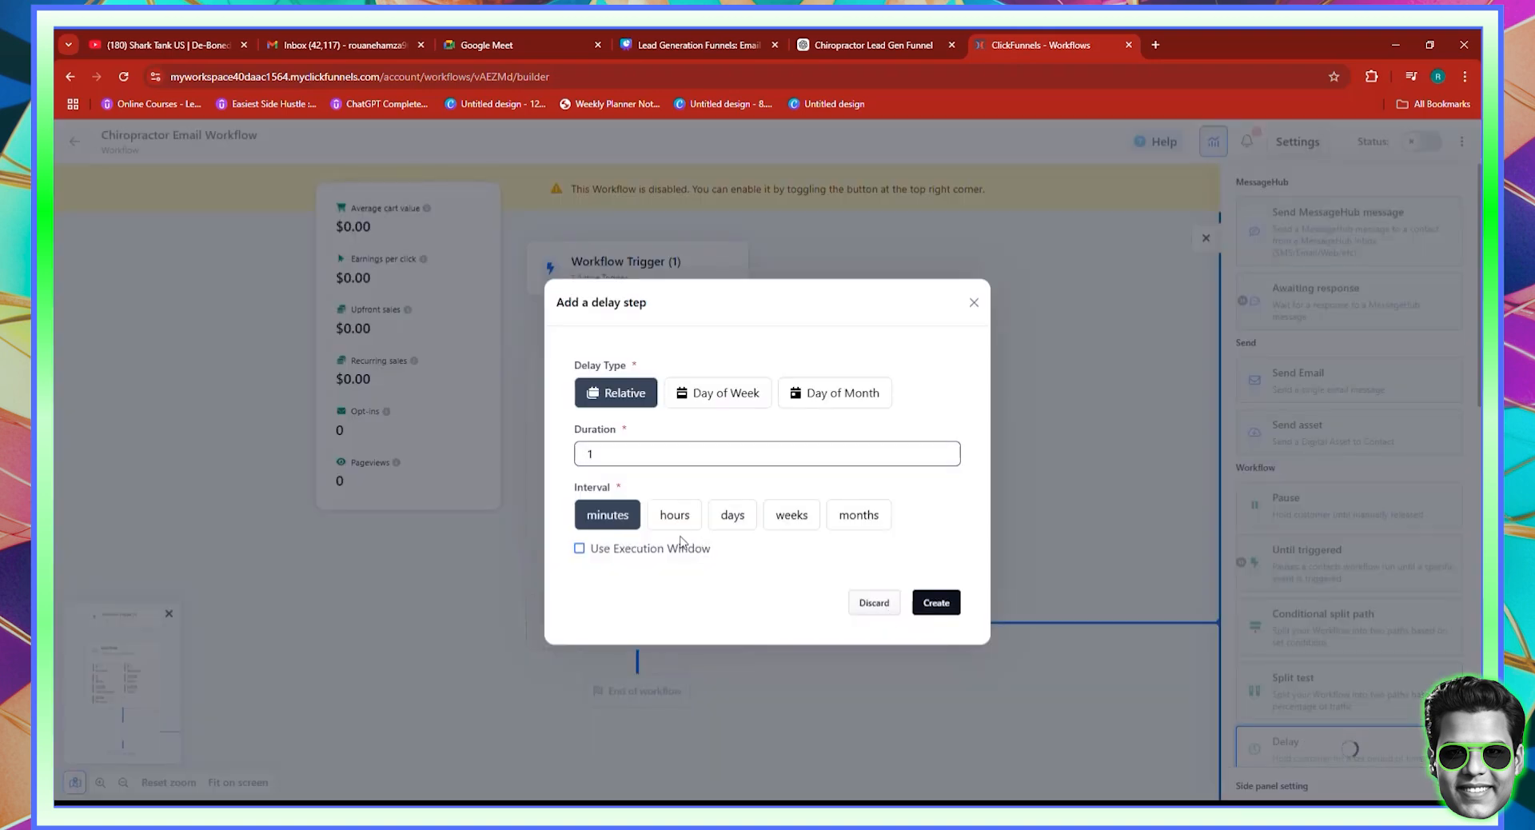
{"action": "left_click", "coordinate": [723, 516]}
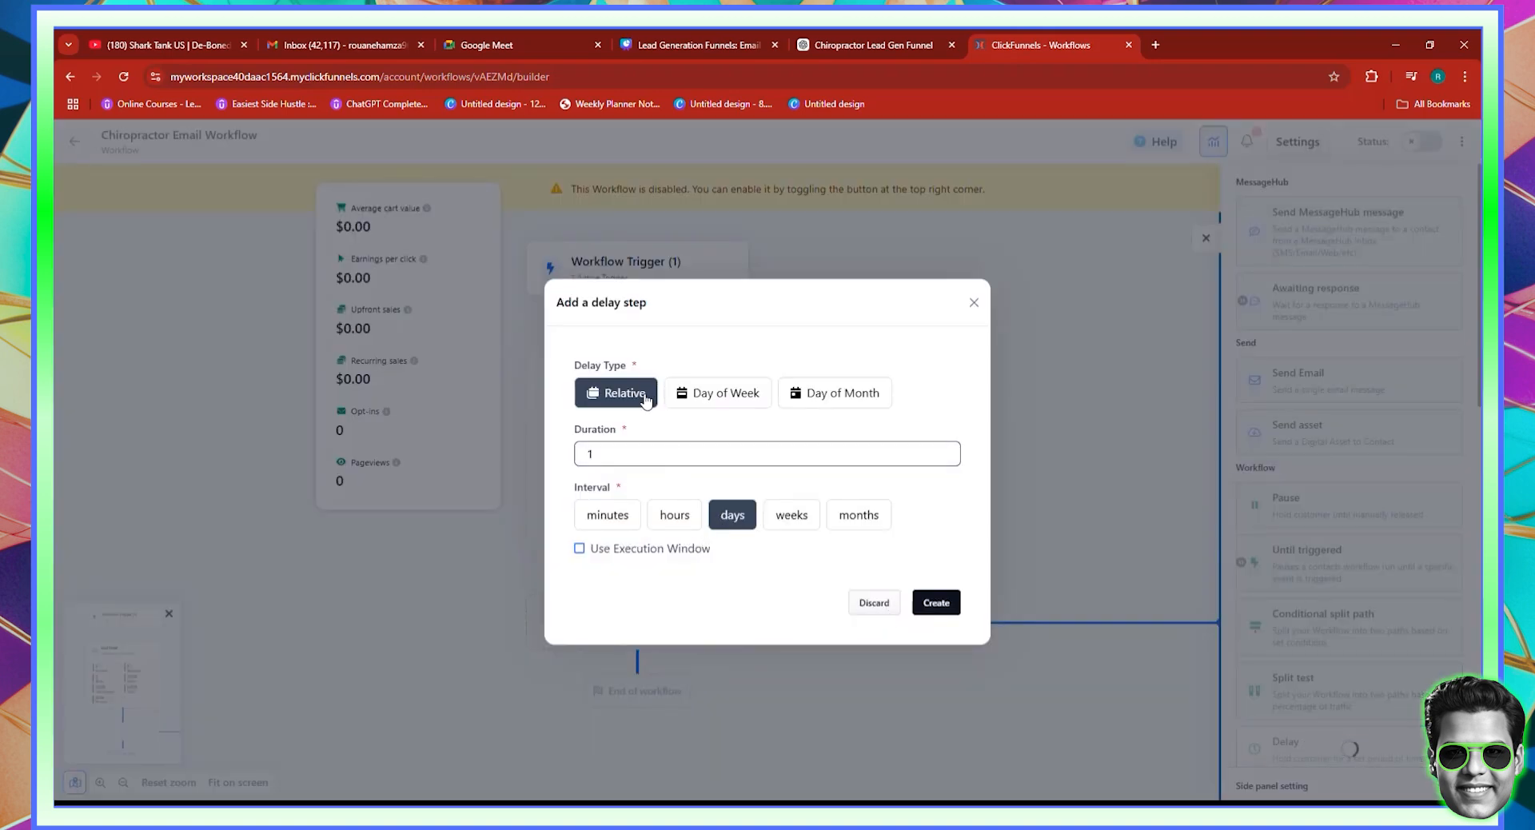
{"action": "left_click", "coordinate": [934, 602]}
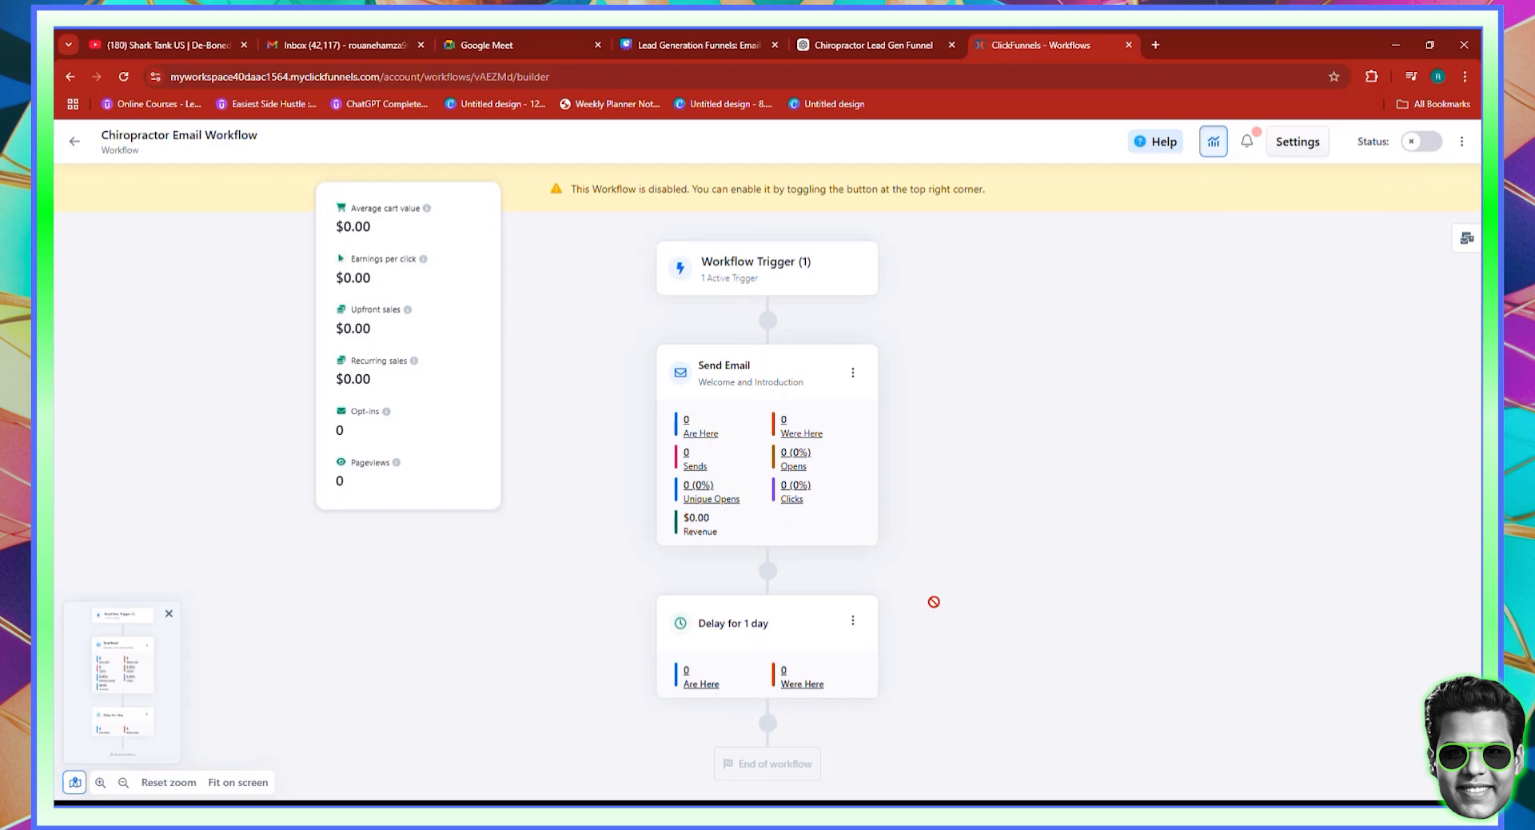
Add a Send Email step after the 1-day delay, based on the previous Classic Email Template 3 with the Golden Years Chiropractic footer
{"action": "left_click", "coordinate": [767, 724]}
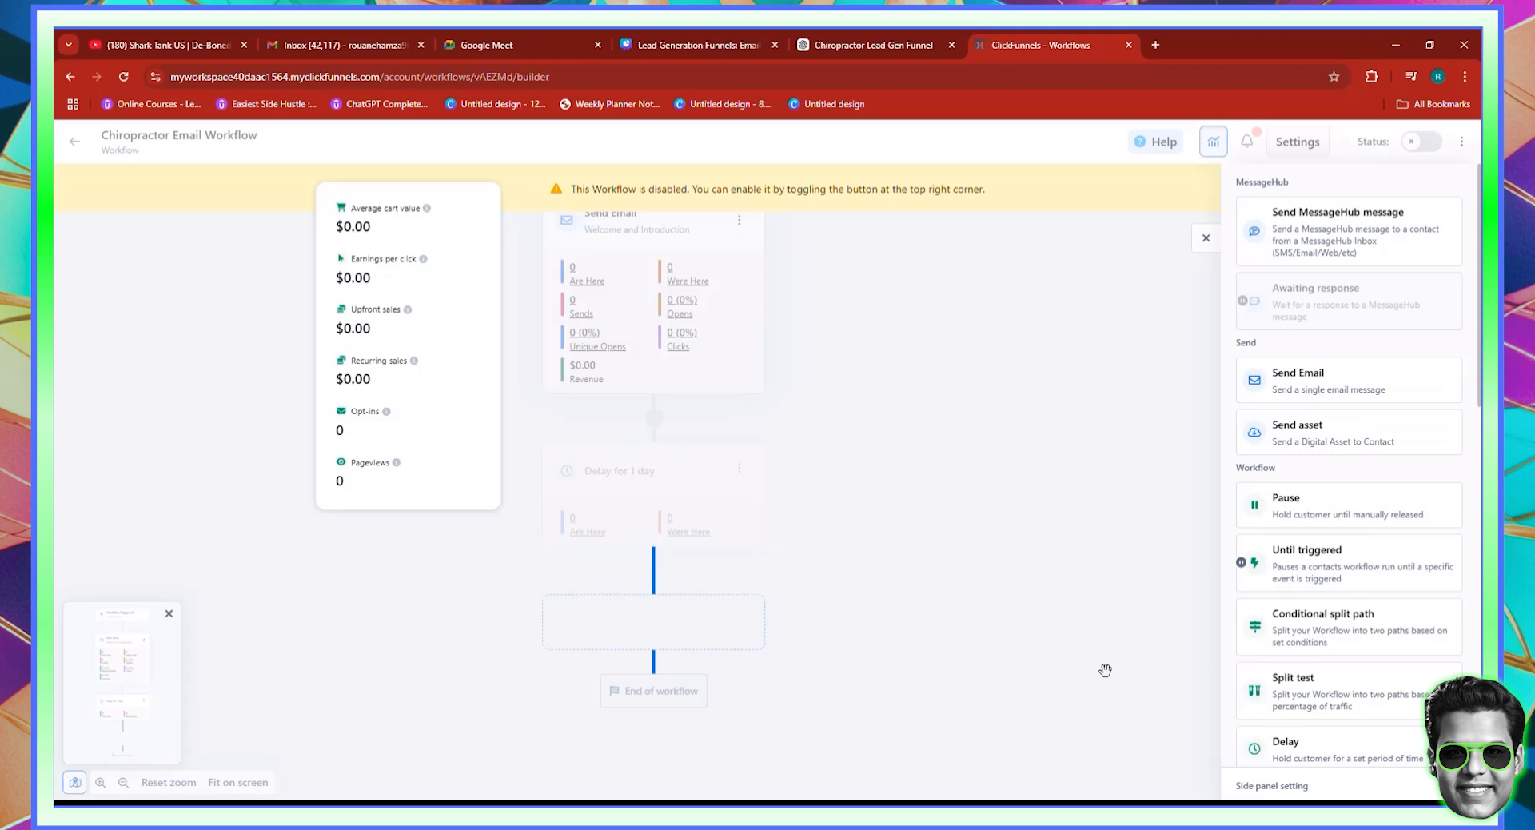
{"action": "left_click", "coordinate": [1312, 377]}
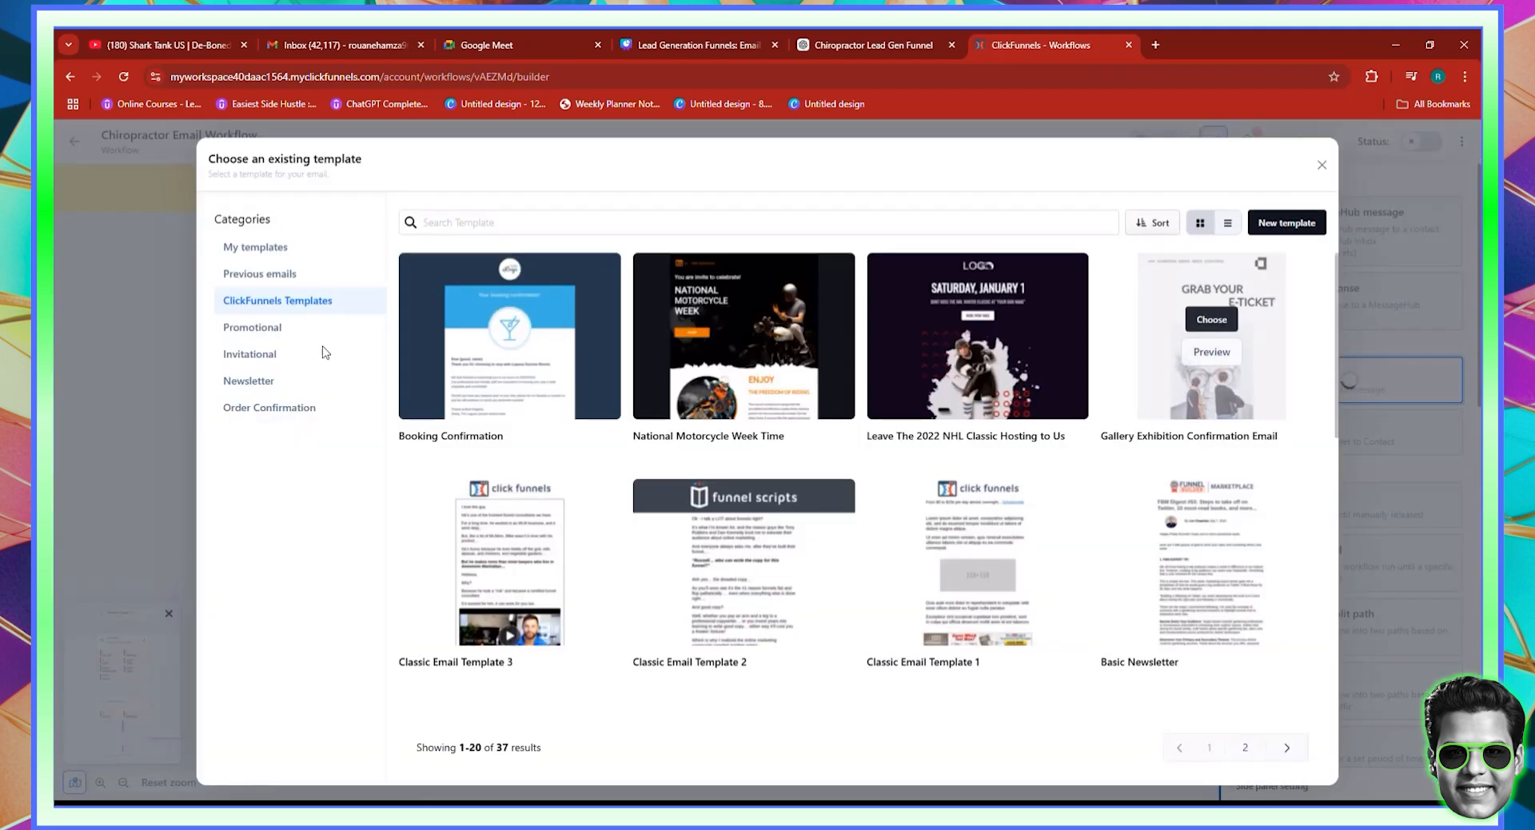
{"action": "left_click", "coordinate": [260, 274]}
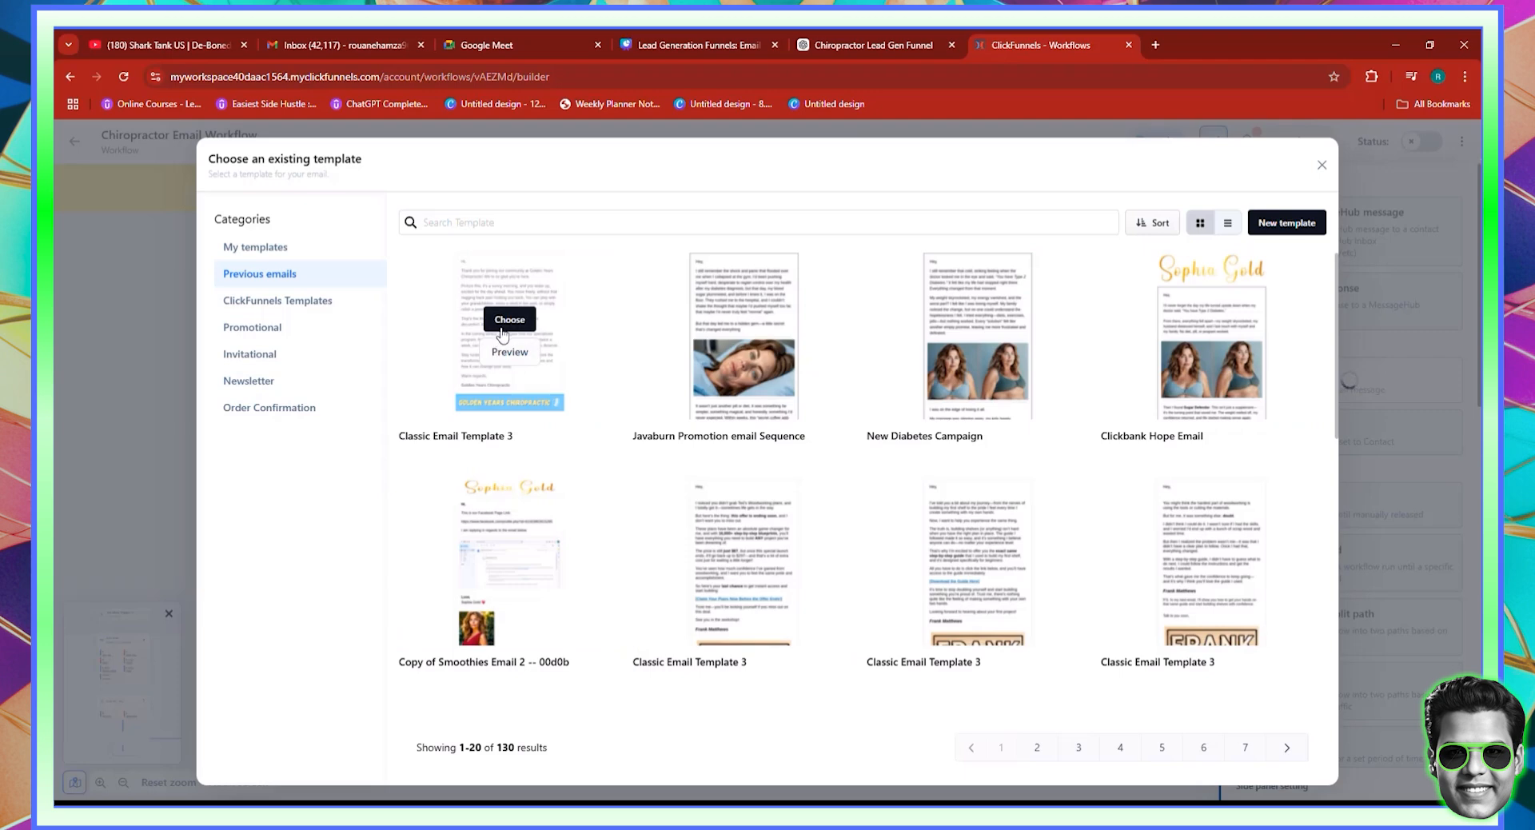
{"action": "left_click", "coordinate": [505, 321]}
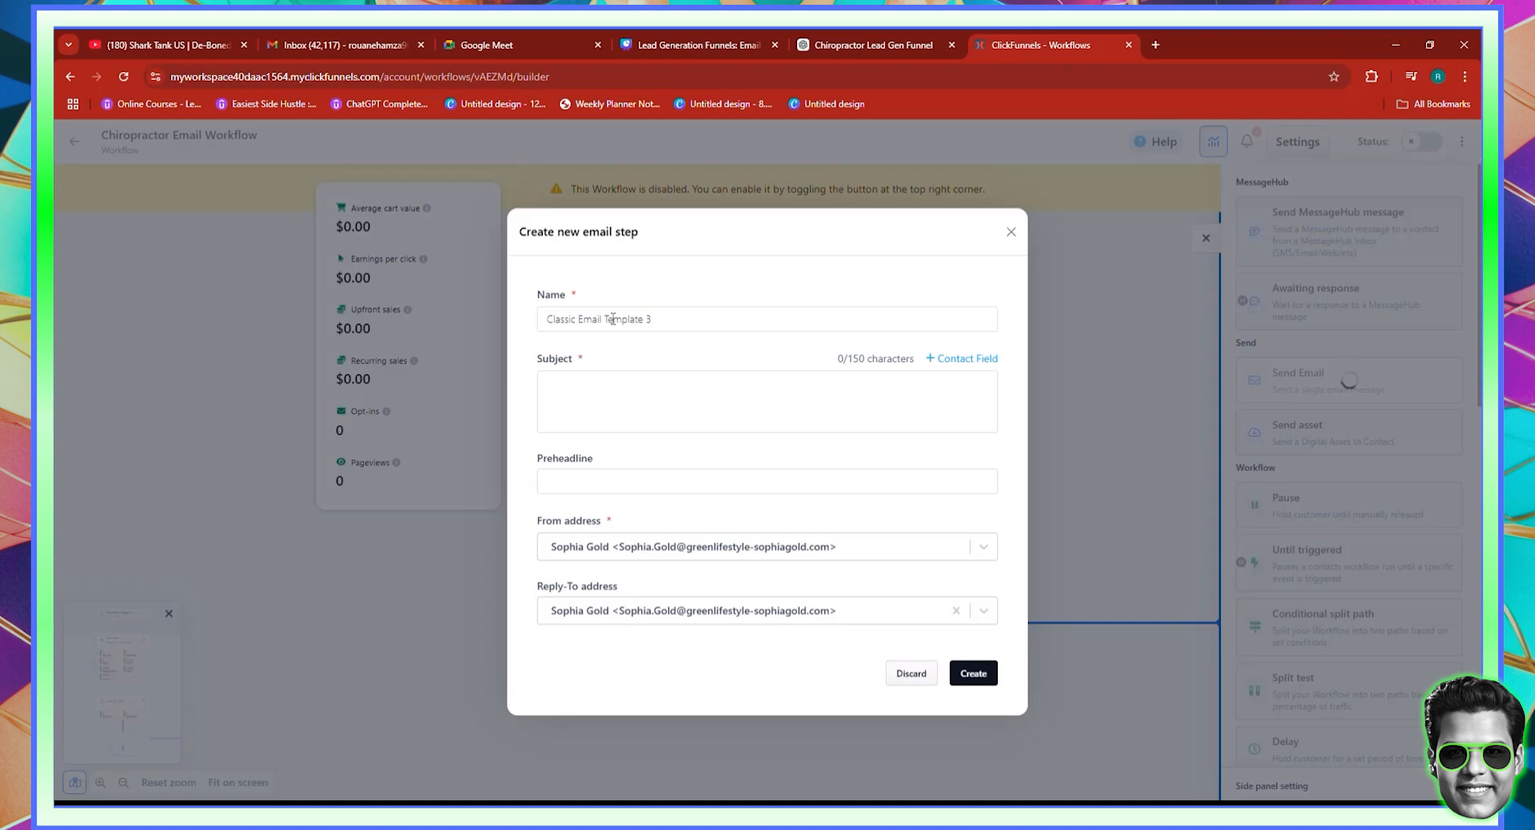
Clear the new email step's default name and set its subject to "Unlock Your Potential: The Life-Changing Benefits of Chiropractic Care"
{"action": "triple_click", "coordinate": [612, 318]}
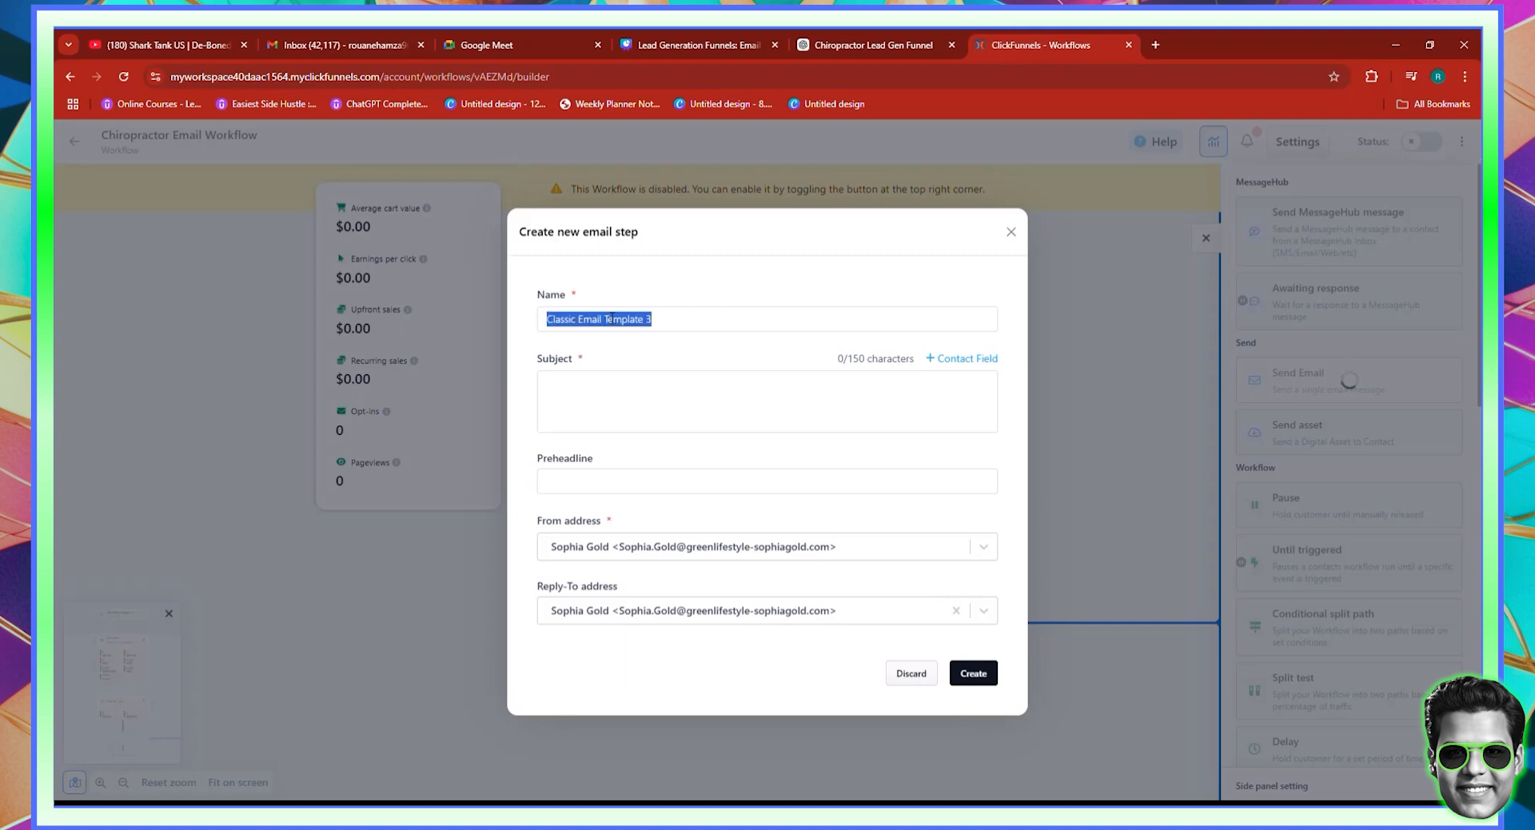
{"action": "type", "text": "Unlock Your Potential: The Life-Changing Benefits of Chiropractic Care"}
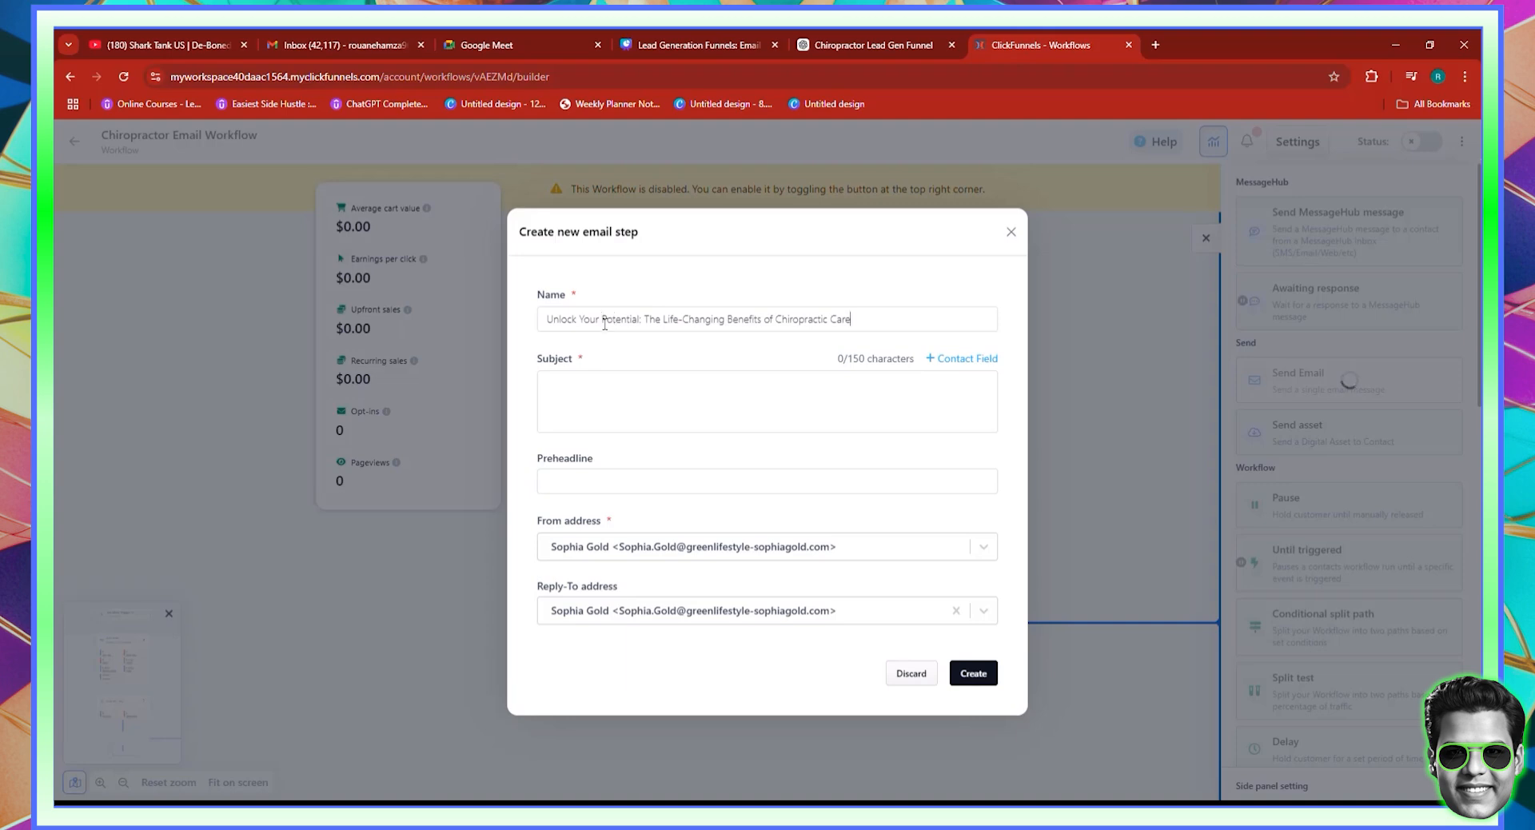
{"action": "triple_click", "coordinate": [605, 319]}
{"action": "key", "text": "ctrl+c"}
{"action": "key", "text": "BackSpace"}
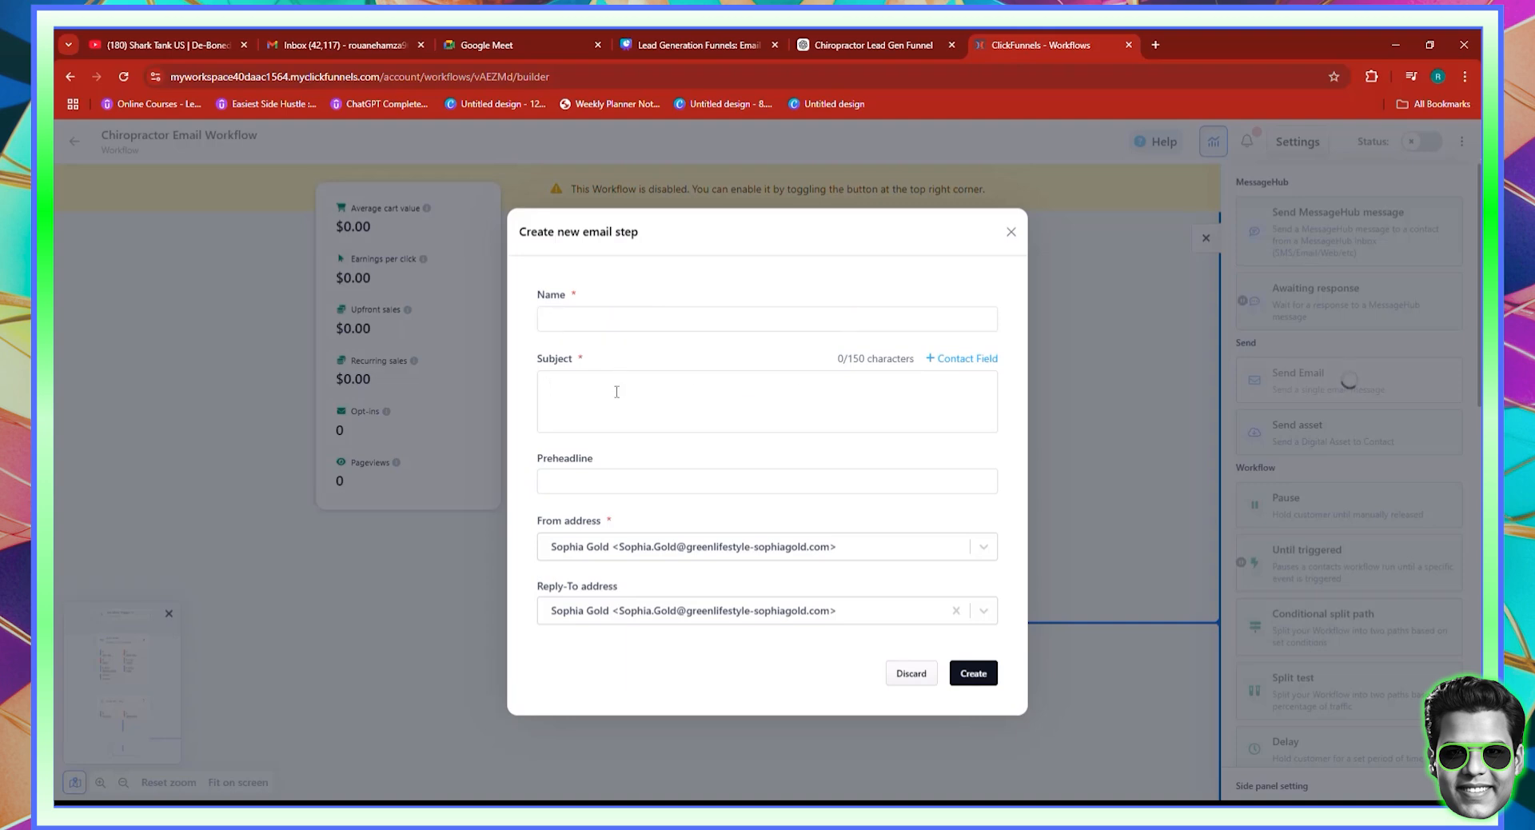
{"action": "left_click", "coordinate": [617, 392]}
{"action": "key", "text": "ctrl+v"}
Copy Email 2's title, "Highlighting the Benefits", from the ChatGPT sequence and enter it as the new ClickFunnels email step's name
{"action": "left_click", "coordinate": [874, 45]}
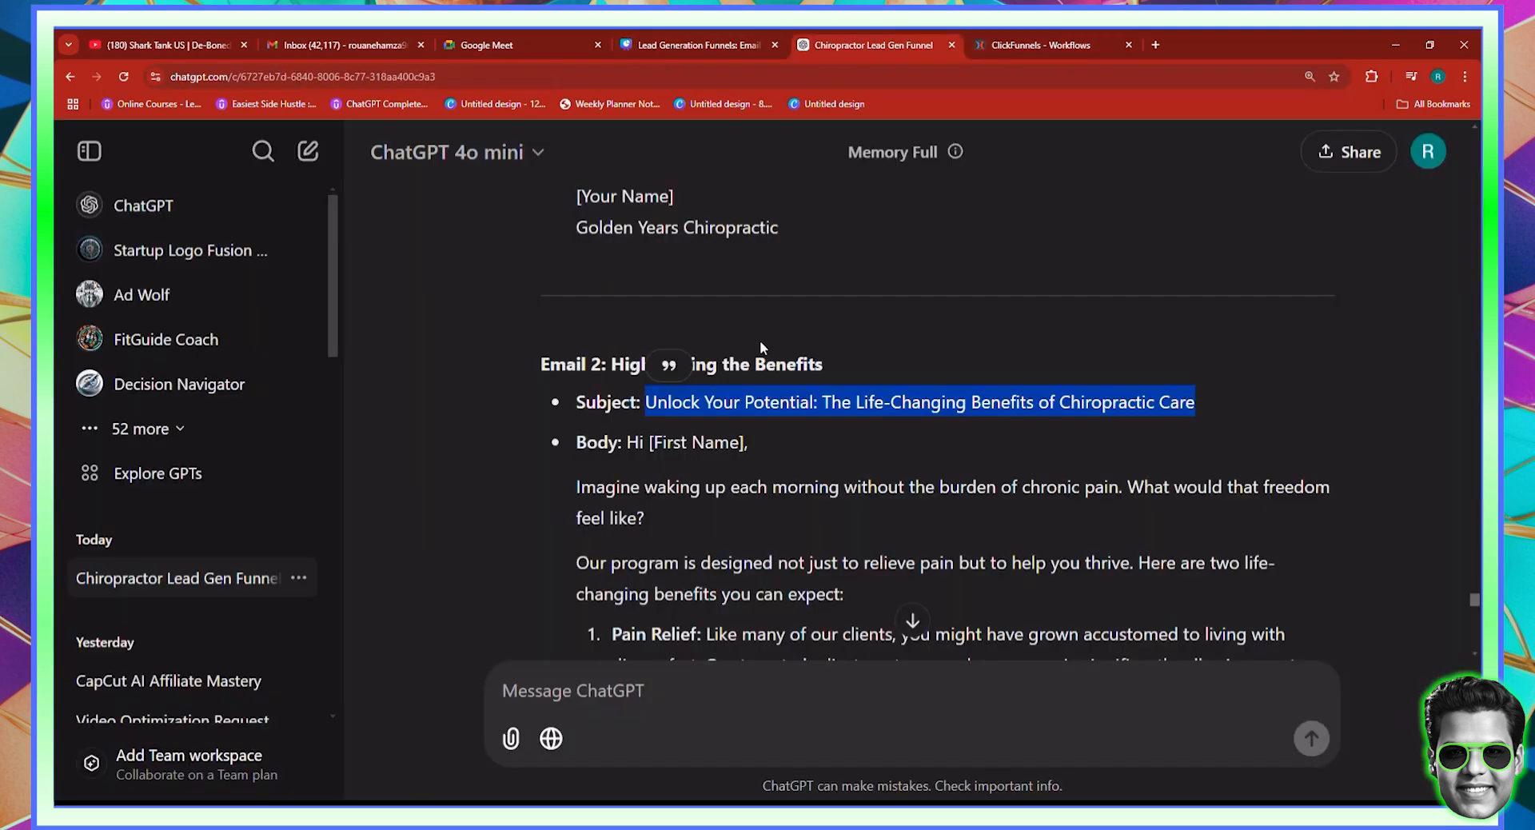
{"action": "left_click", "coordinate": [708, 418]}
{"action": "left_click_drag", "start_coordinate": [612, 364], "coordinate": [830, 369]}
{"action": "right_click", "coordinate": [794, 370]}
{"action": "left_click", "coordinate": [813, 385]}
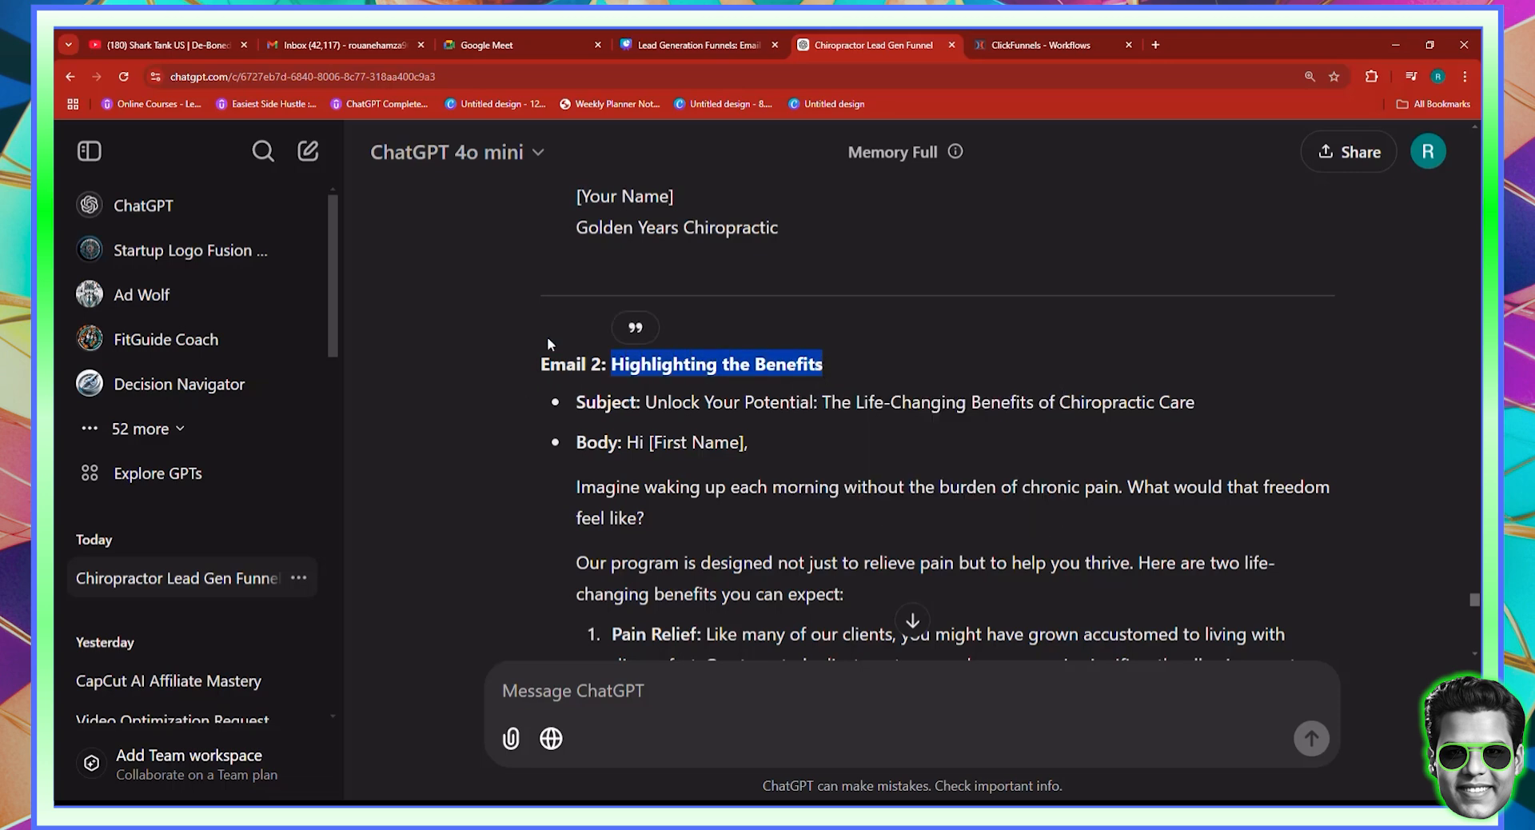
{"action": "left_click", "coordinate": [1040, 44]}
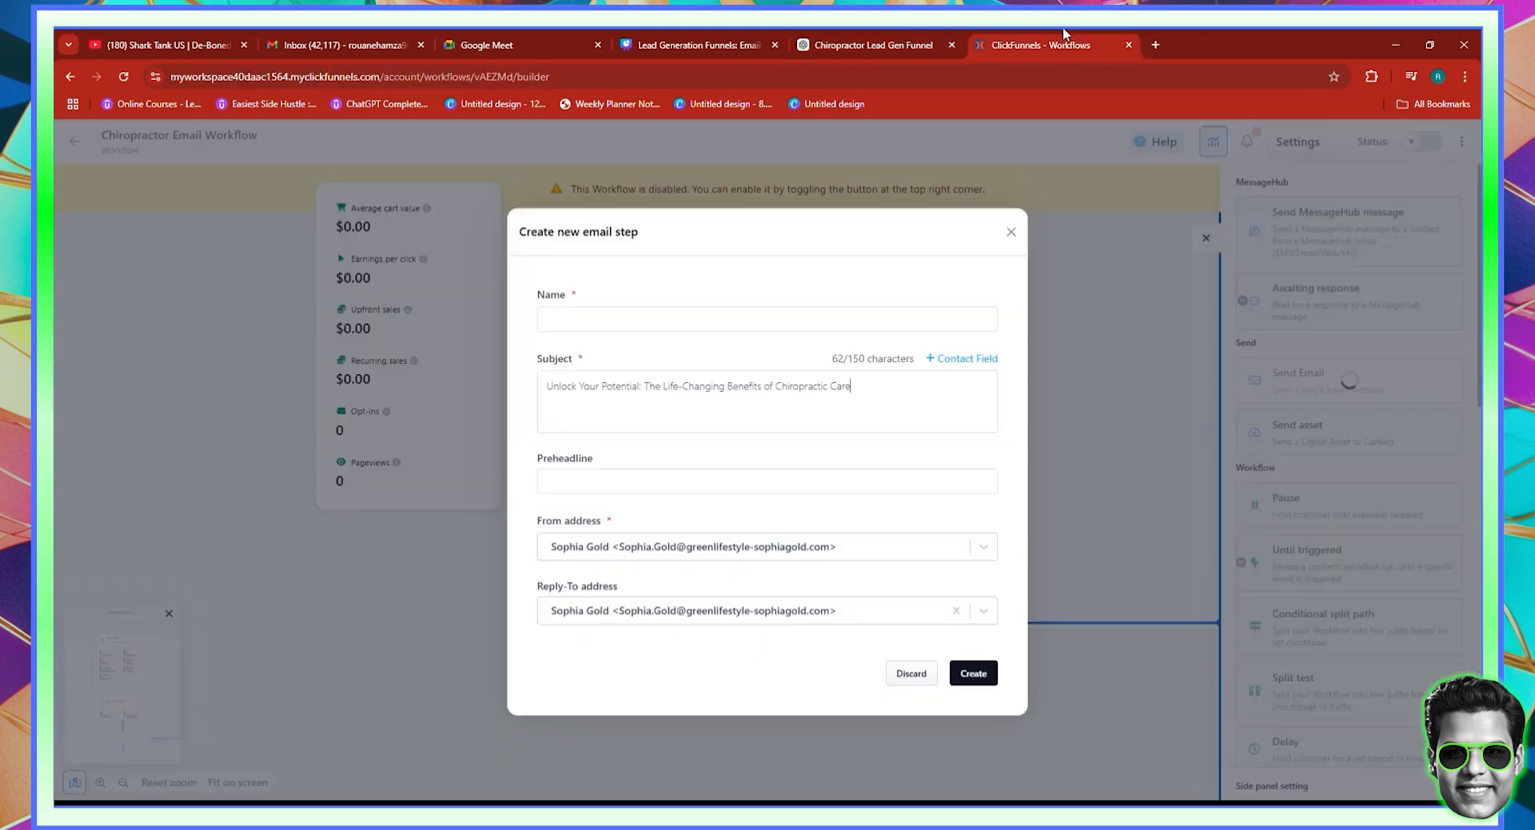
{"action": "left_click", "coordinate": [669, 323]}
{"action": "key", "text": "ctrl+v"}
Set both the From and Reply-To addresses to the doctor's goldenyearchiropractic.com address and create the Highlighting the Benefits email step
{"action": "left_click", "coordinate": [983, 550]}
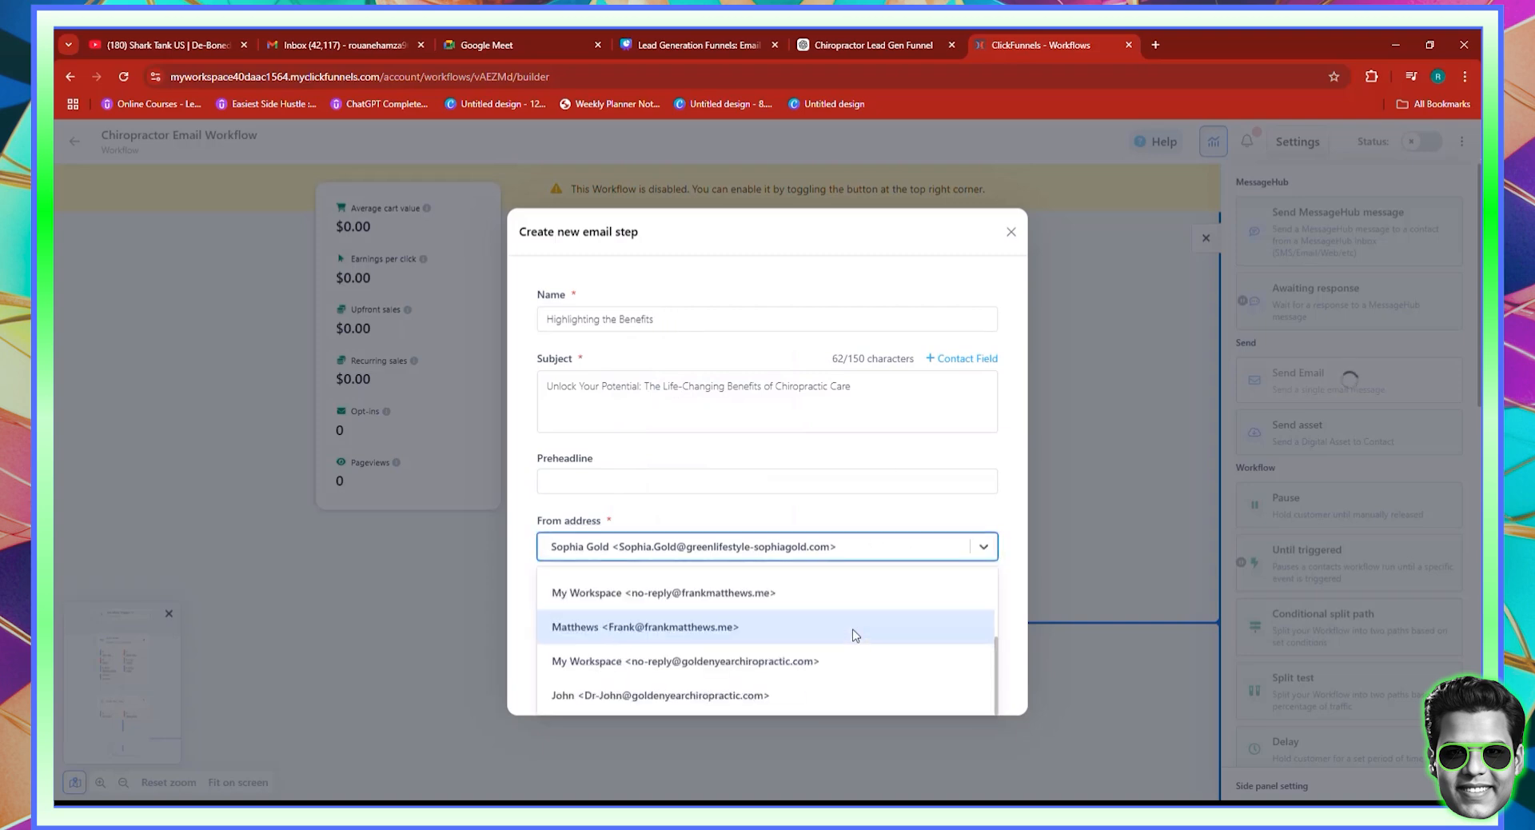
{"action": "left_click", "coordinate": [791, 696]}
{"action": "left_click", "coordinate": [983, 616]}
{"action": "scroll", "coordinate": [805, 707], "scroll_direction": "down", "scroll_amount": 3}
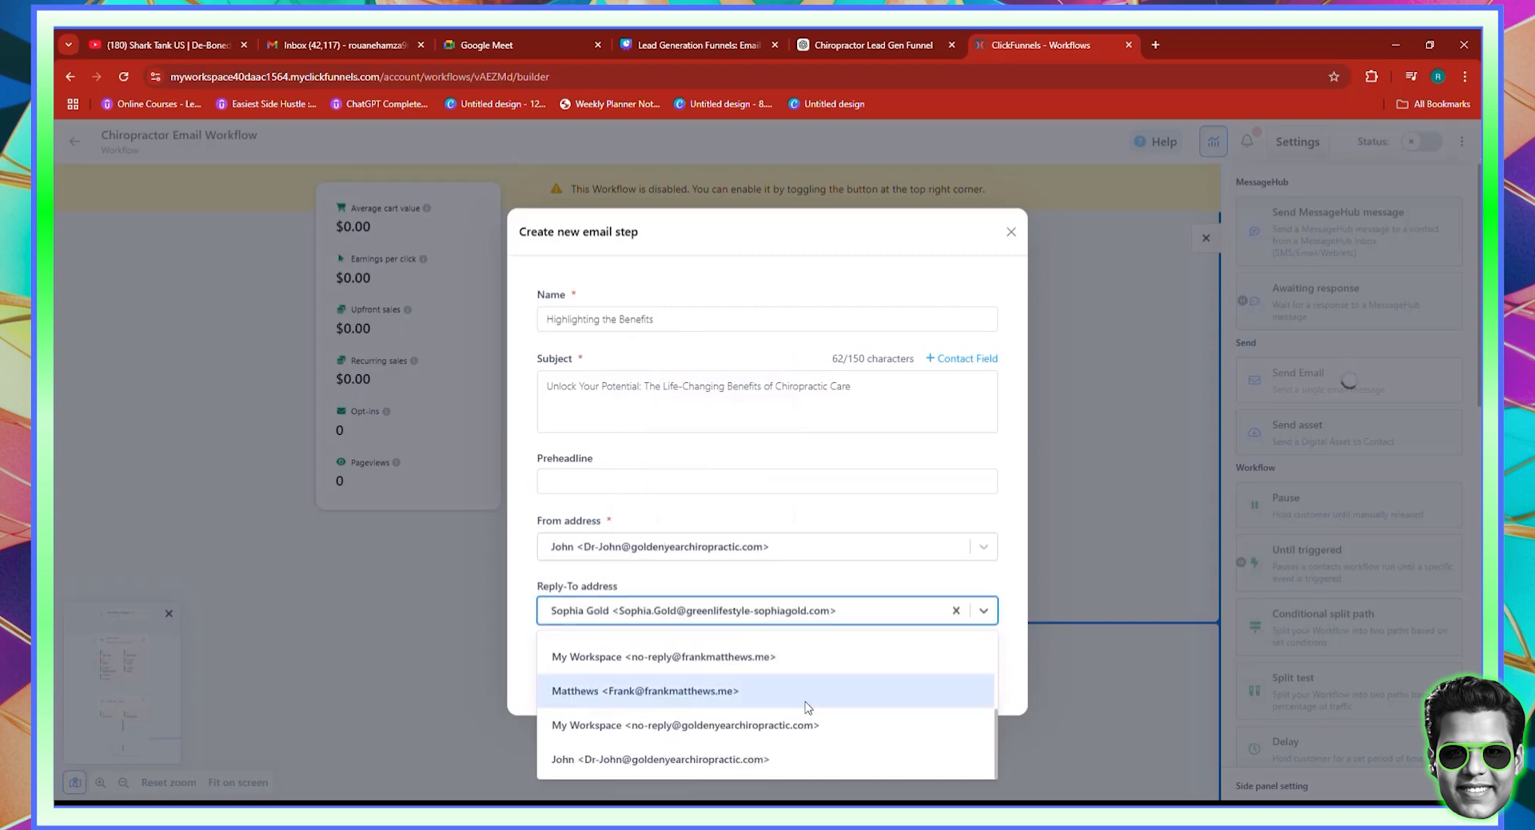
{"action": "left_click", "coordinate": [807, 755]}
{"action": "left_click", "coordinate": [975, 676]}
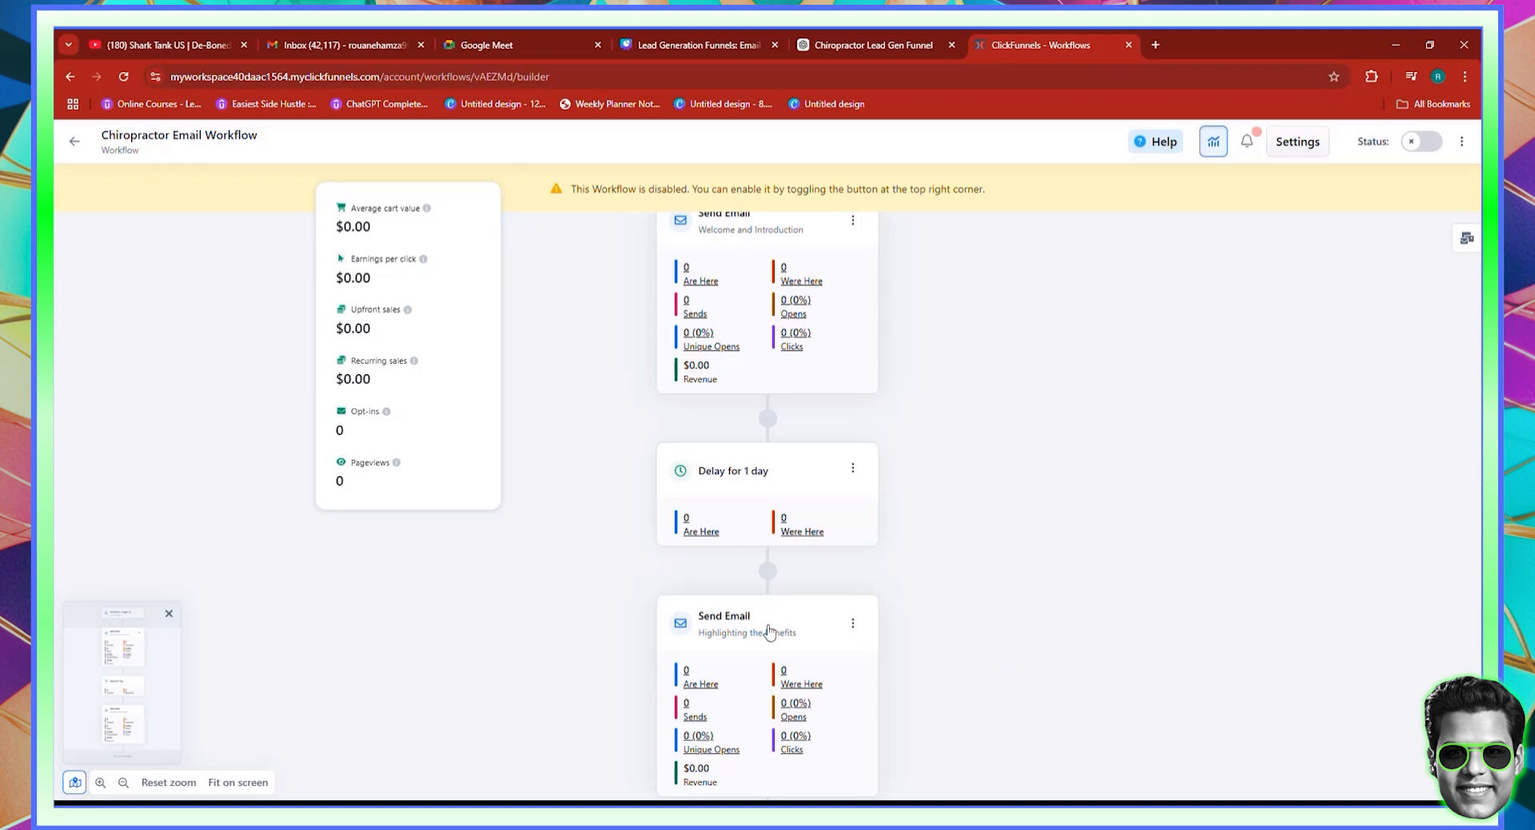
Open the Highlighting the Benefits email for editing and copy Email 2's body, from "Imagine waking up" through "Best wishes,", in ChatGPT
{"action": "left_click", "coordinate": [853, 628]}
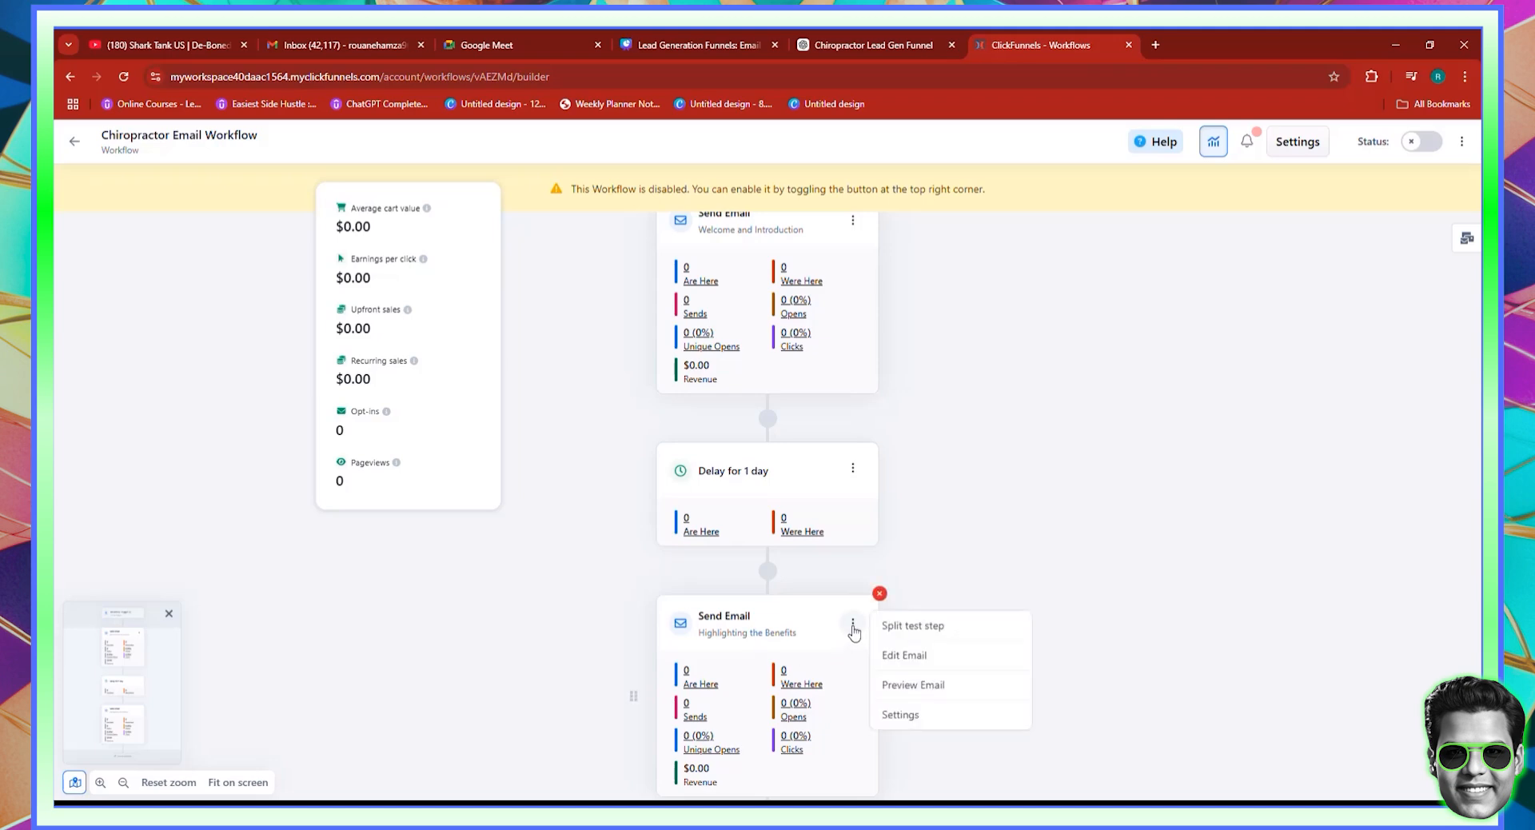
{"action": "left_click", "coordinate": [906, 657]}
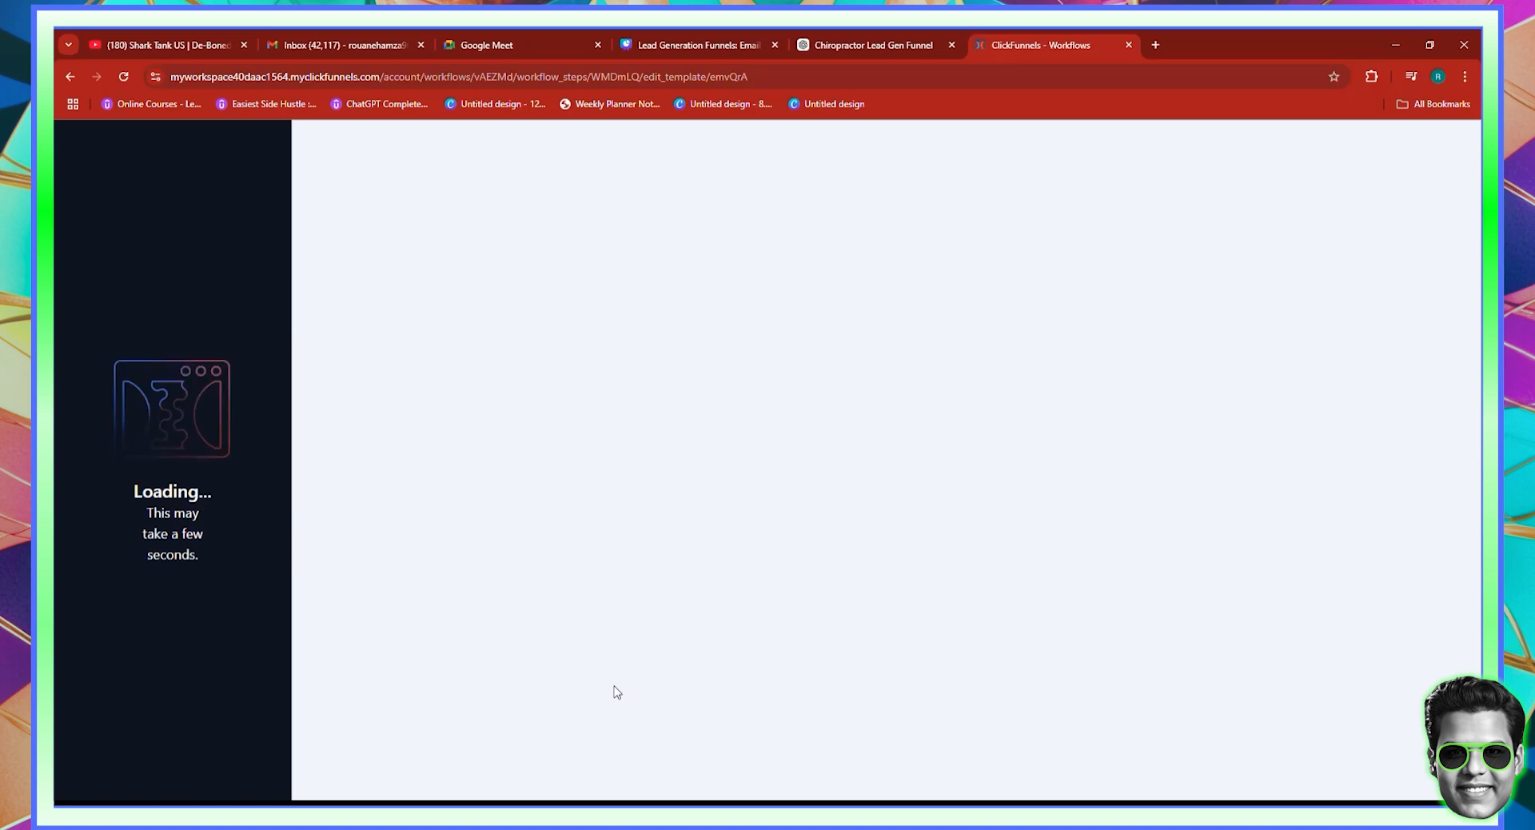
{"action": "left_click", "coordinate": [873, 46]}
{"action": "scroll", "coordinate": [928, 416], "scroll_direction": "down", "scroll_amount": 2}
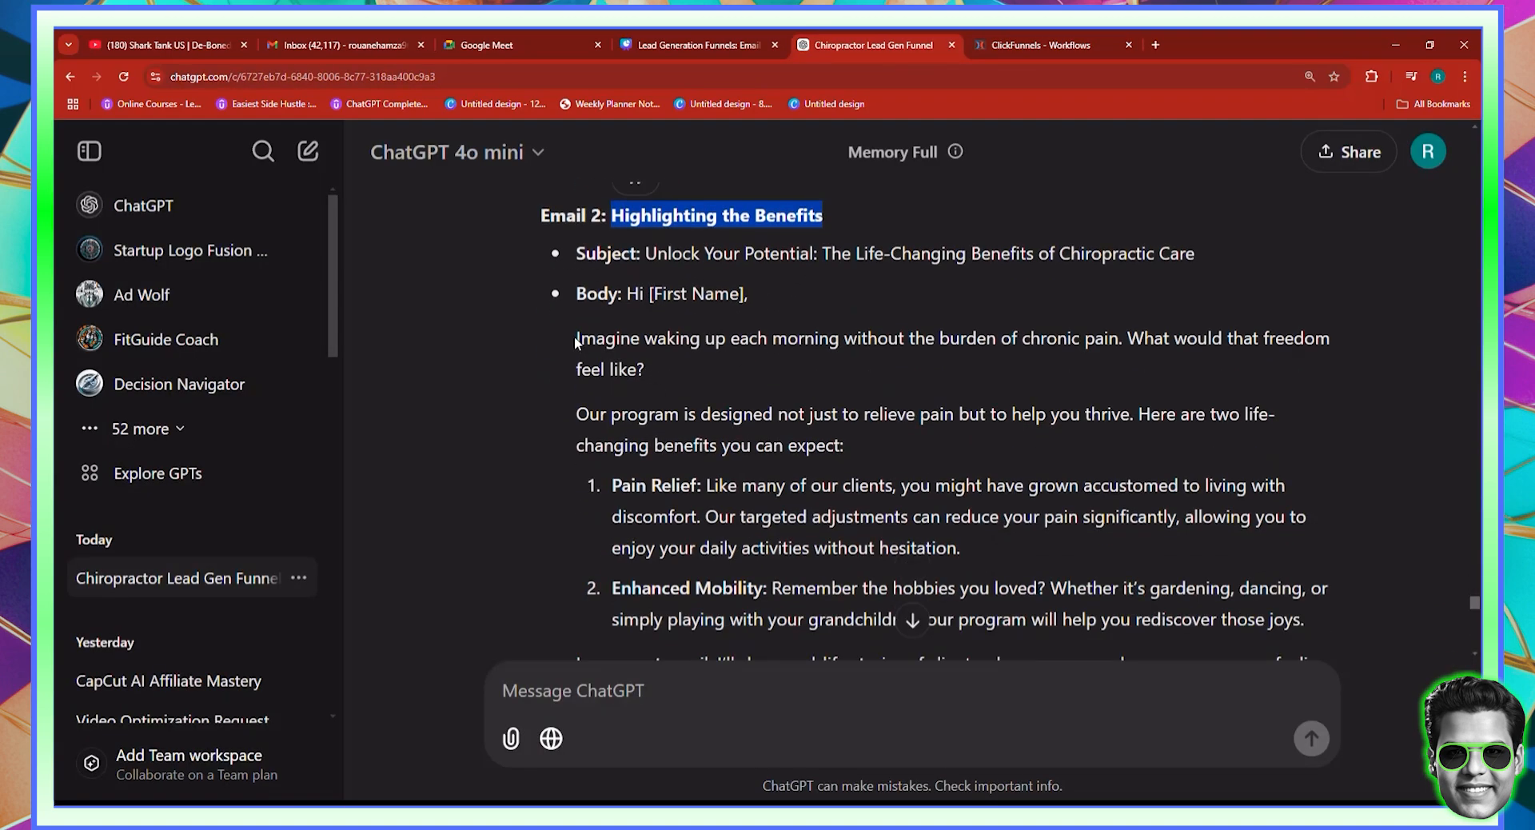
{"action": "left_click_drag", "start_coordinate": [577, 338], "coordinate": [690, 512]}
{"action": "scroll", "coordinate": [612, 432], "scroll_direction": "down", "scroll_amount": 3}
{"action": "right_click", "coordinate": [642, 514]}
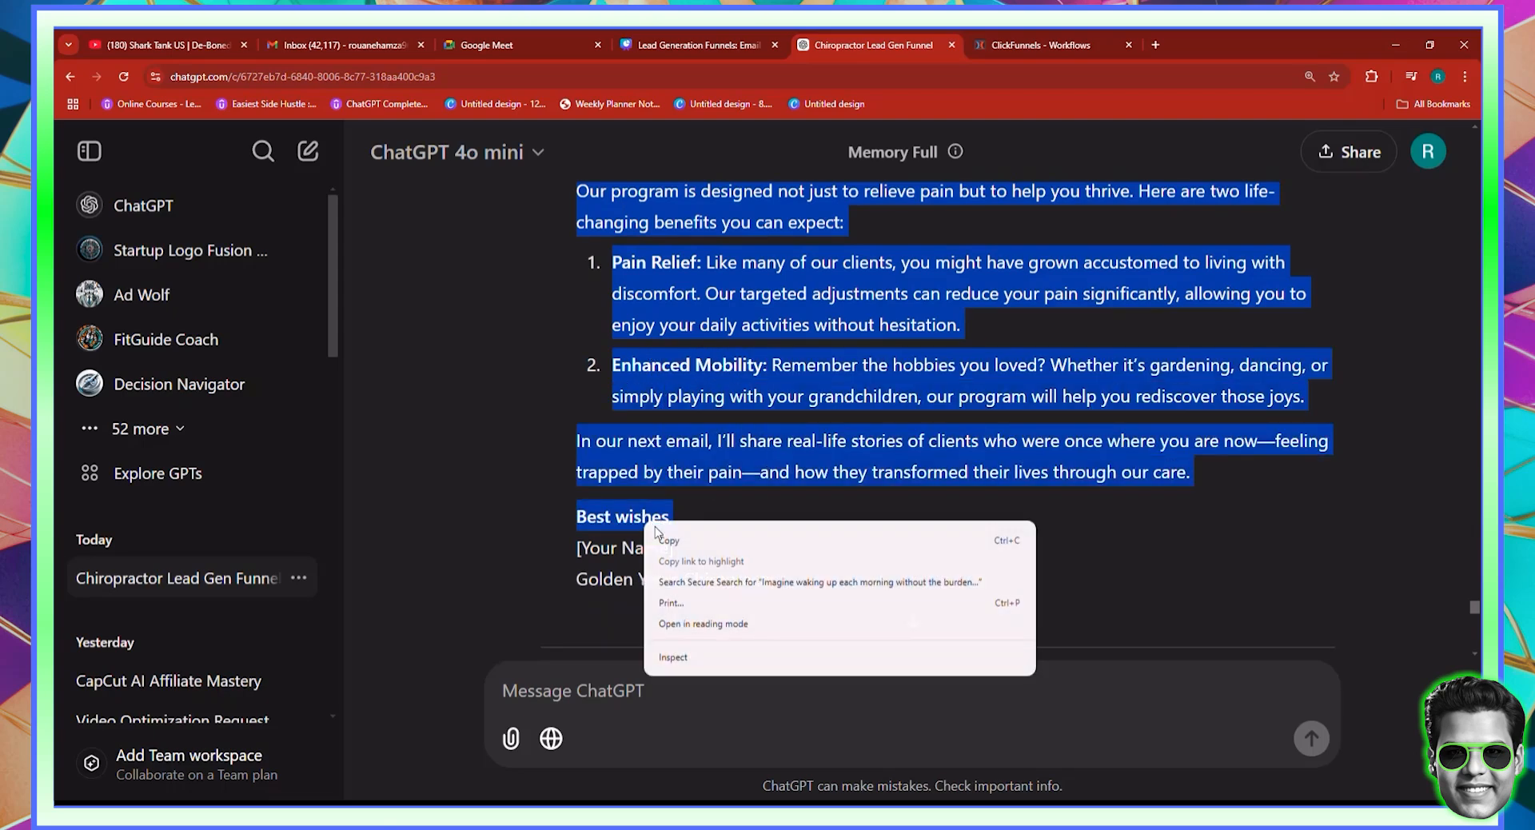
{"action": "left_click", "coordinate": [675, 532]}
Switch to the ClickFunnels email editor, replace the old text between "Hi," and the Golden Years Chiropractic signature with Email 2's body, and publish
{"action": "left_click", "coordinate": [1018, 41]}
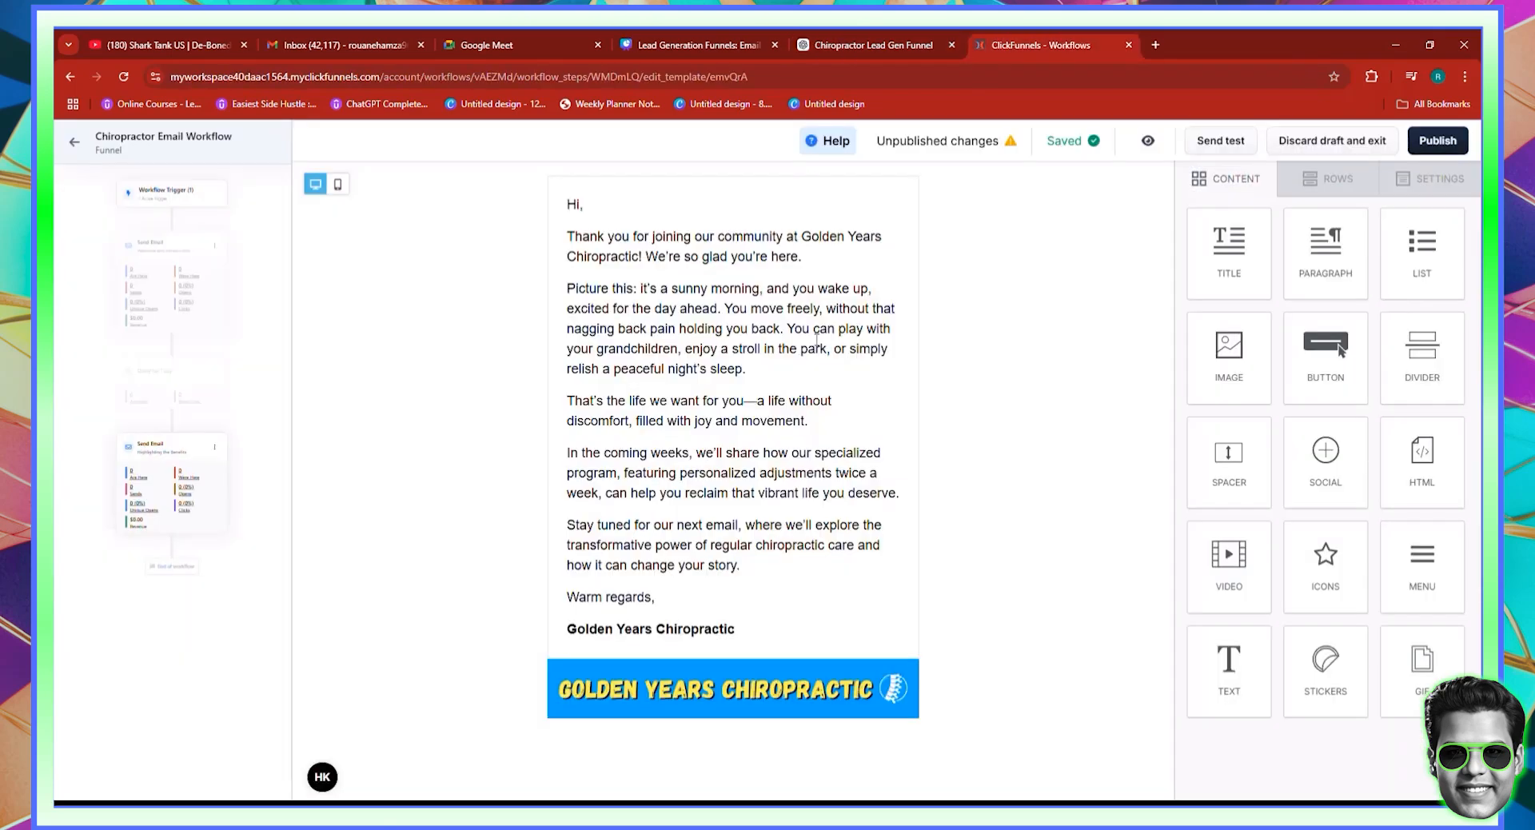
{"action": "left_click", "coordinate": [685, 601]}
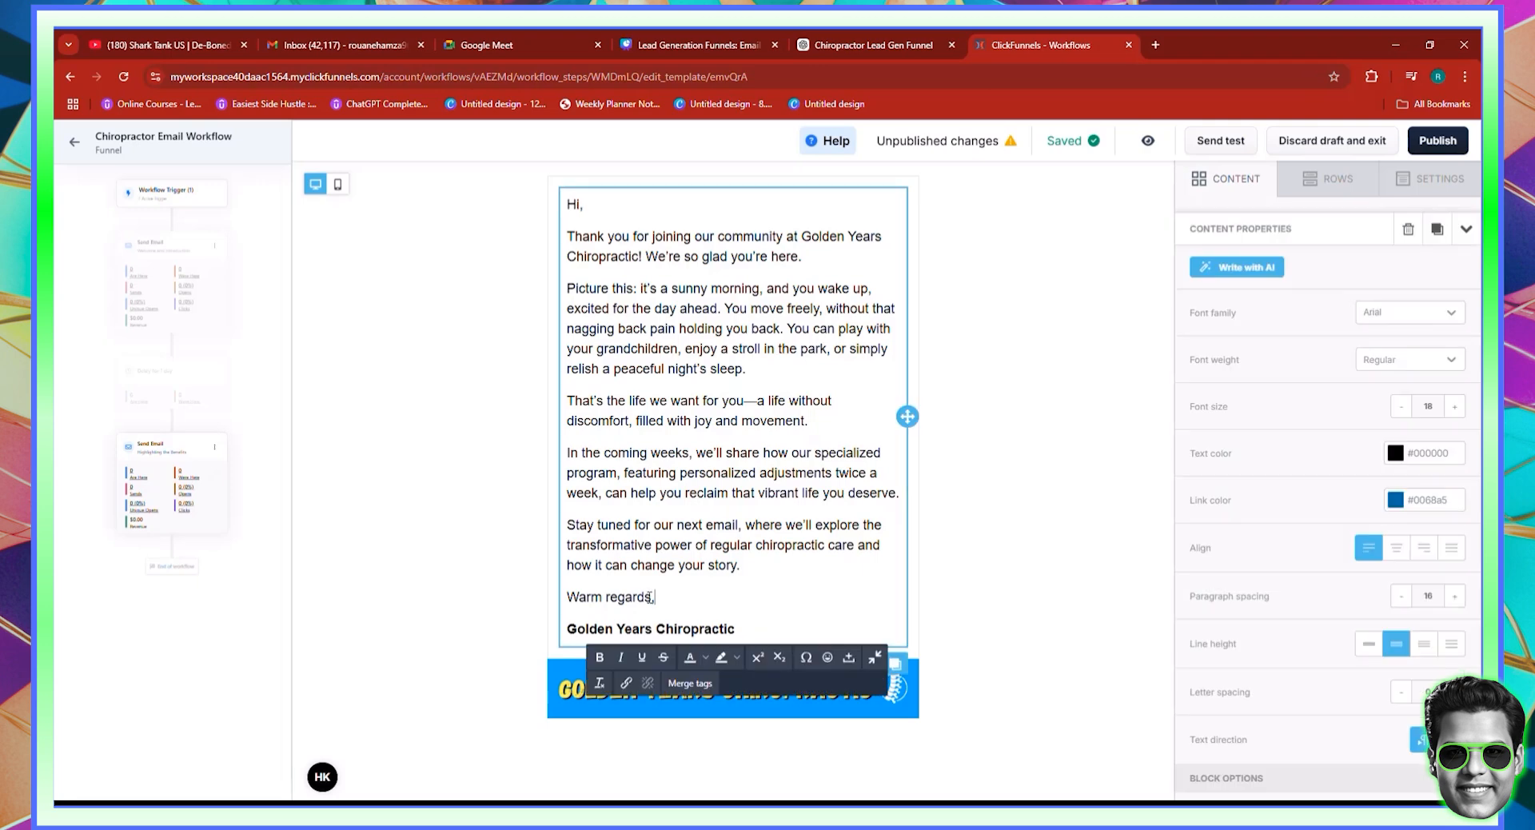
{"action": "left_click_drag", "start_coordinate": [657, 598], "coordinate": [567, 236]}
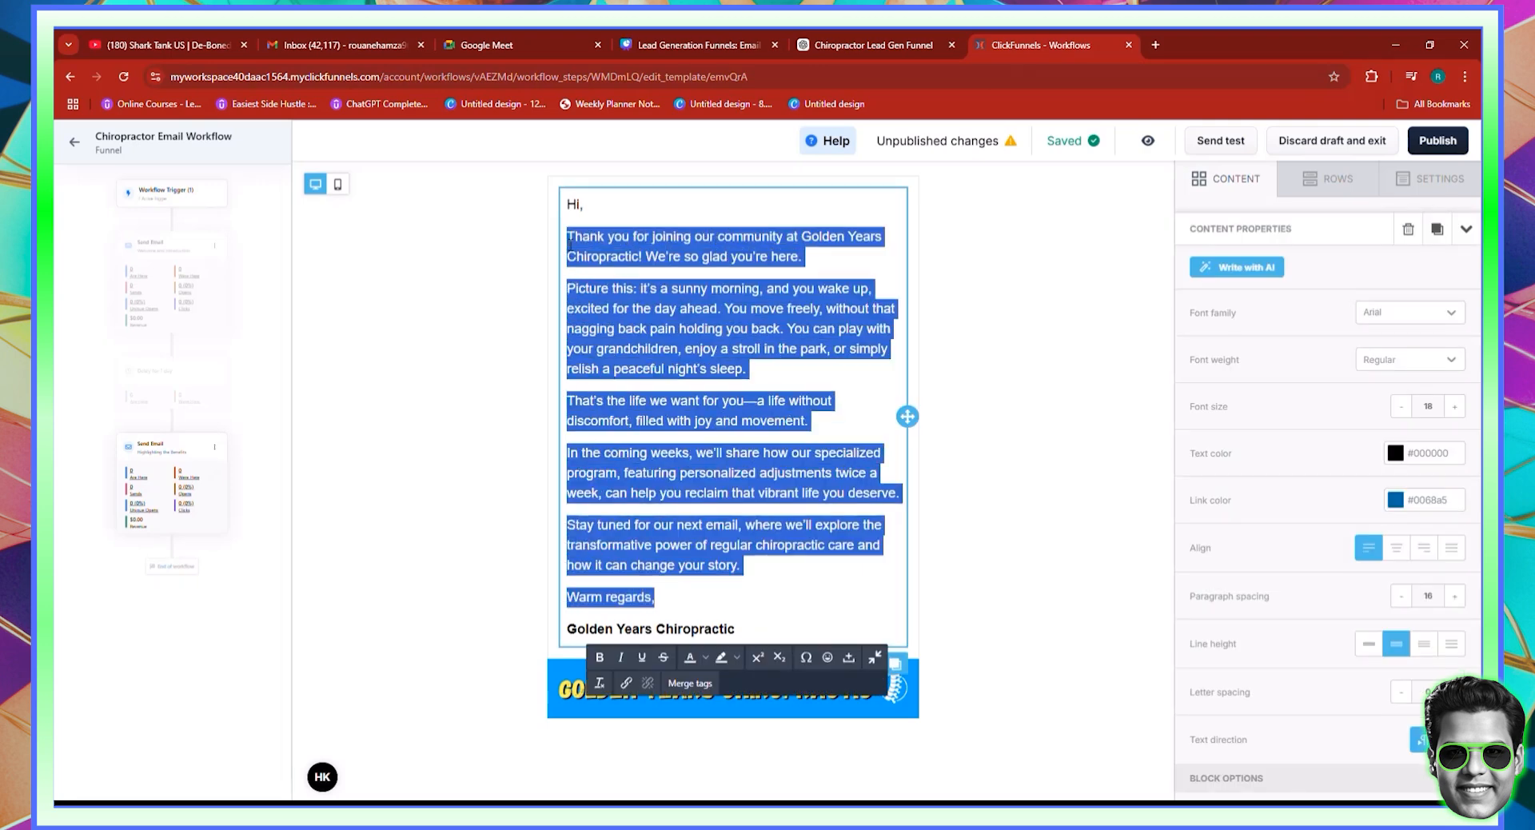
{"action": "right_click", "coordinate": [577, 240]}
{"action": "left_click", "coordinate": [629, 341]}
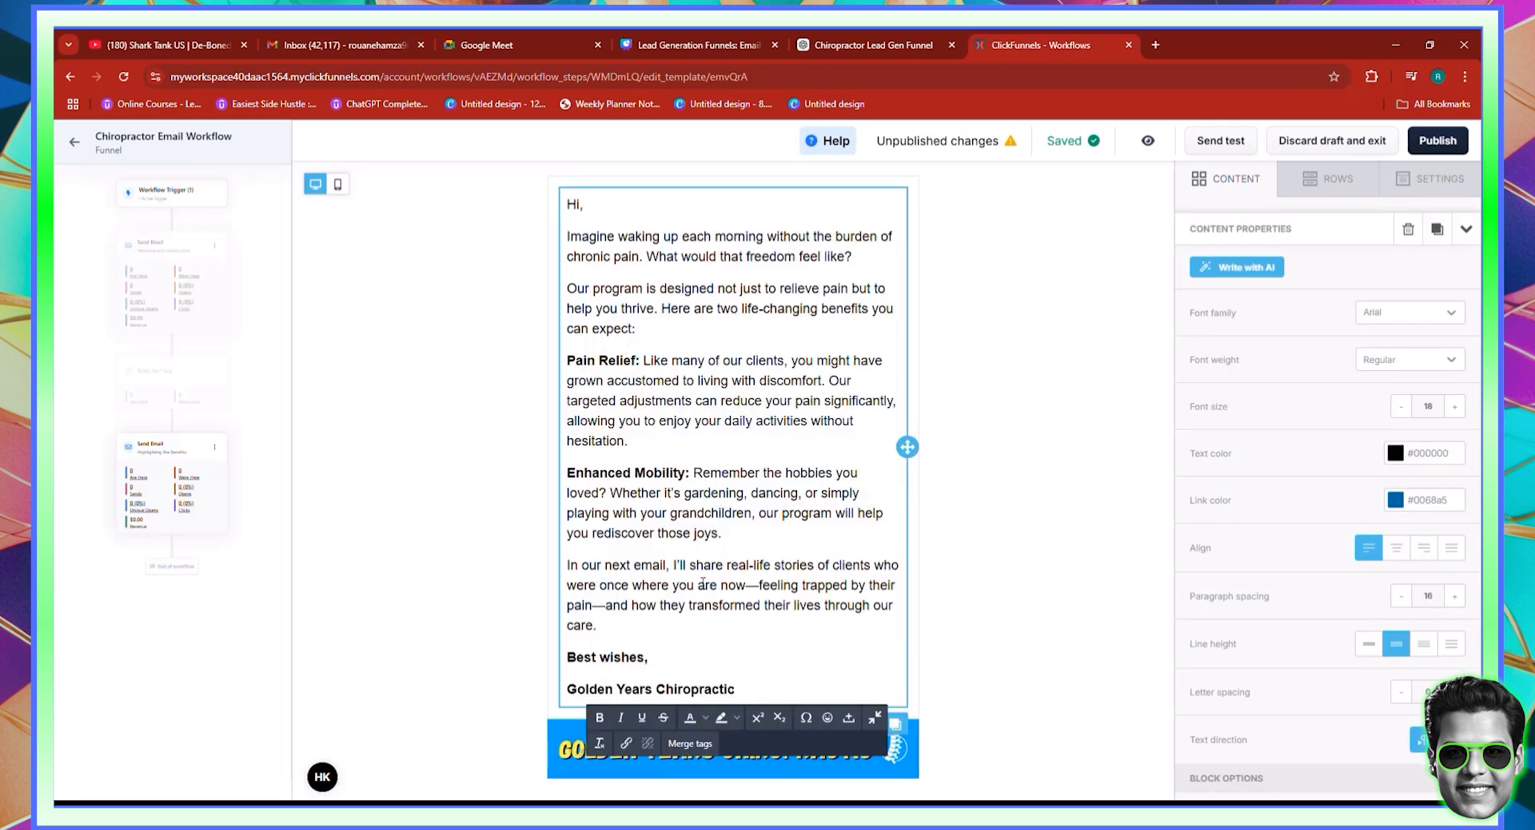
{"action": "left_click", "coordinate": [1418, 140]}
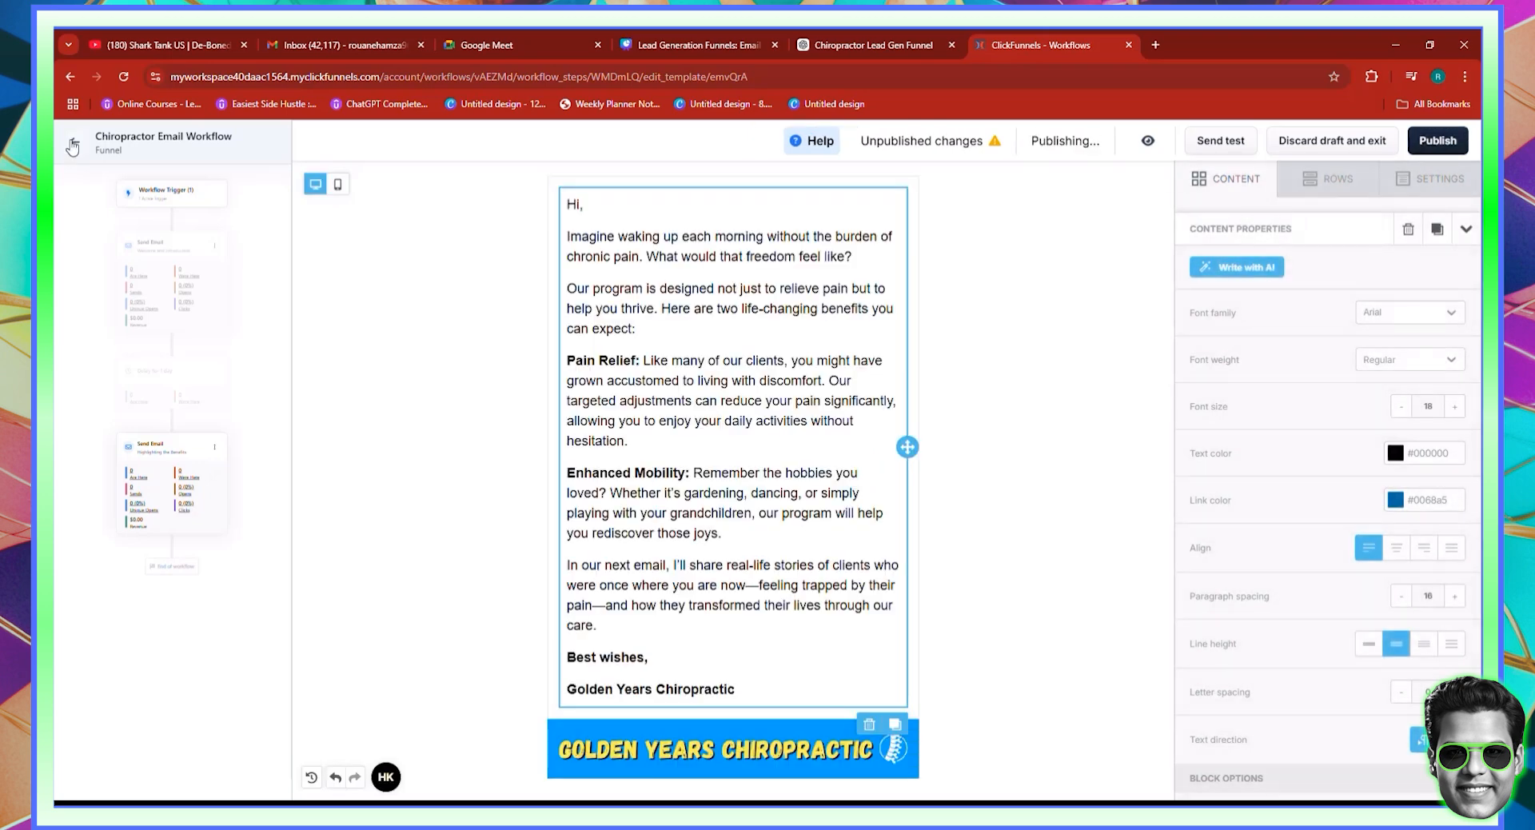
Switch to ChatGPT and copy Email 3's title, "Success Stories", from the email sequence
{"action": "left_click", "coordinate": [844, 40]}
{"action": "scroll", "coordinate": [936, 415], "scroll_direction": "down", "scroll_amount": 4}
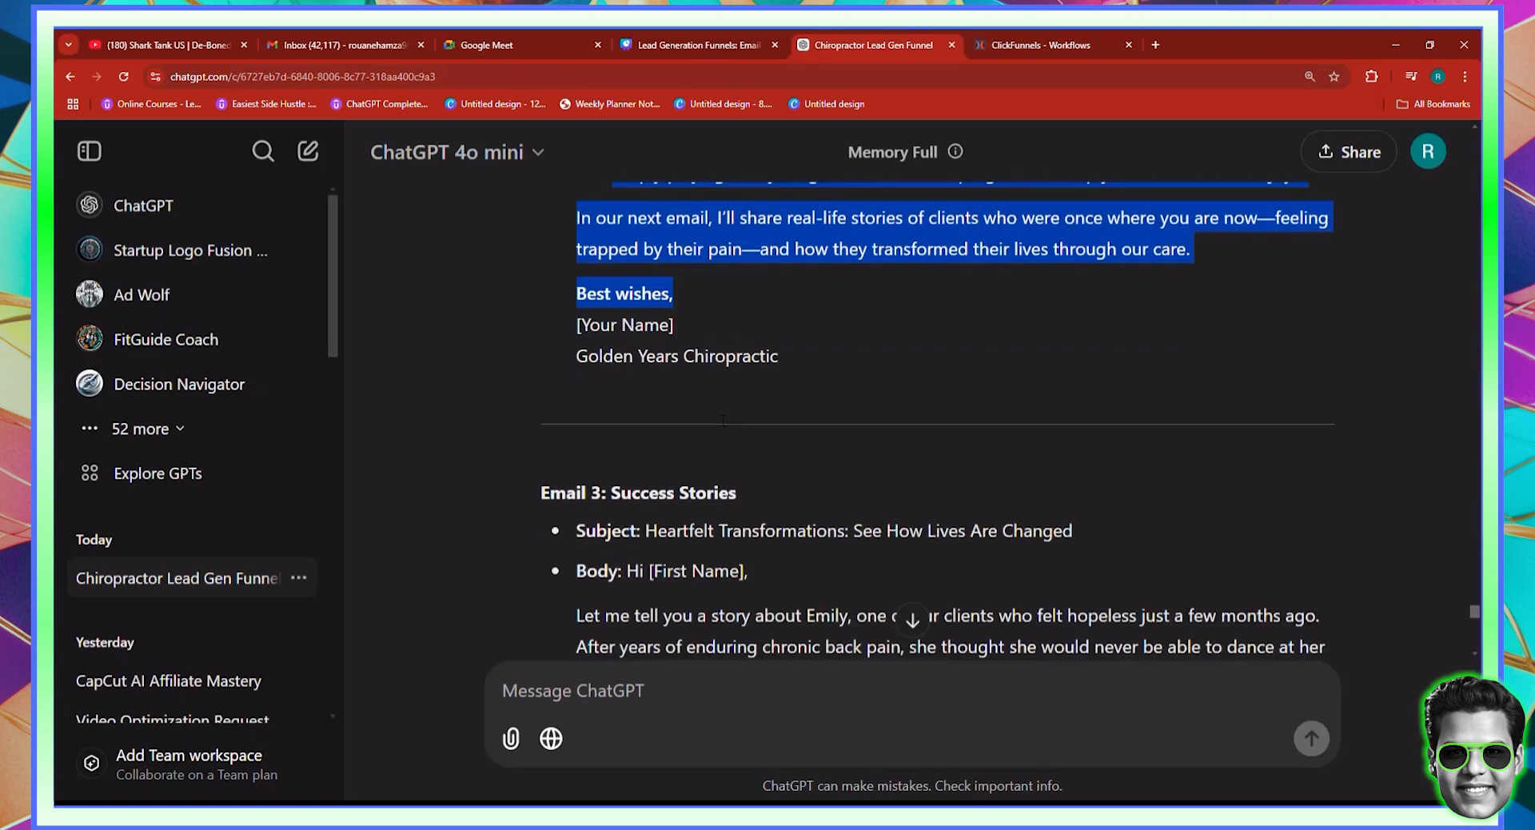
{"action": "left_click_drag", "start_coordinate": [611, 344], "coordinate": [737, 343]}
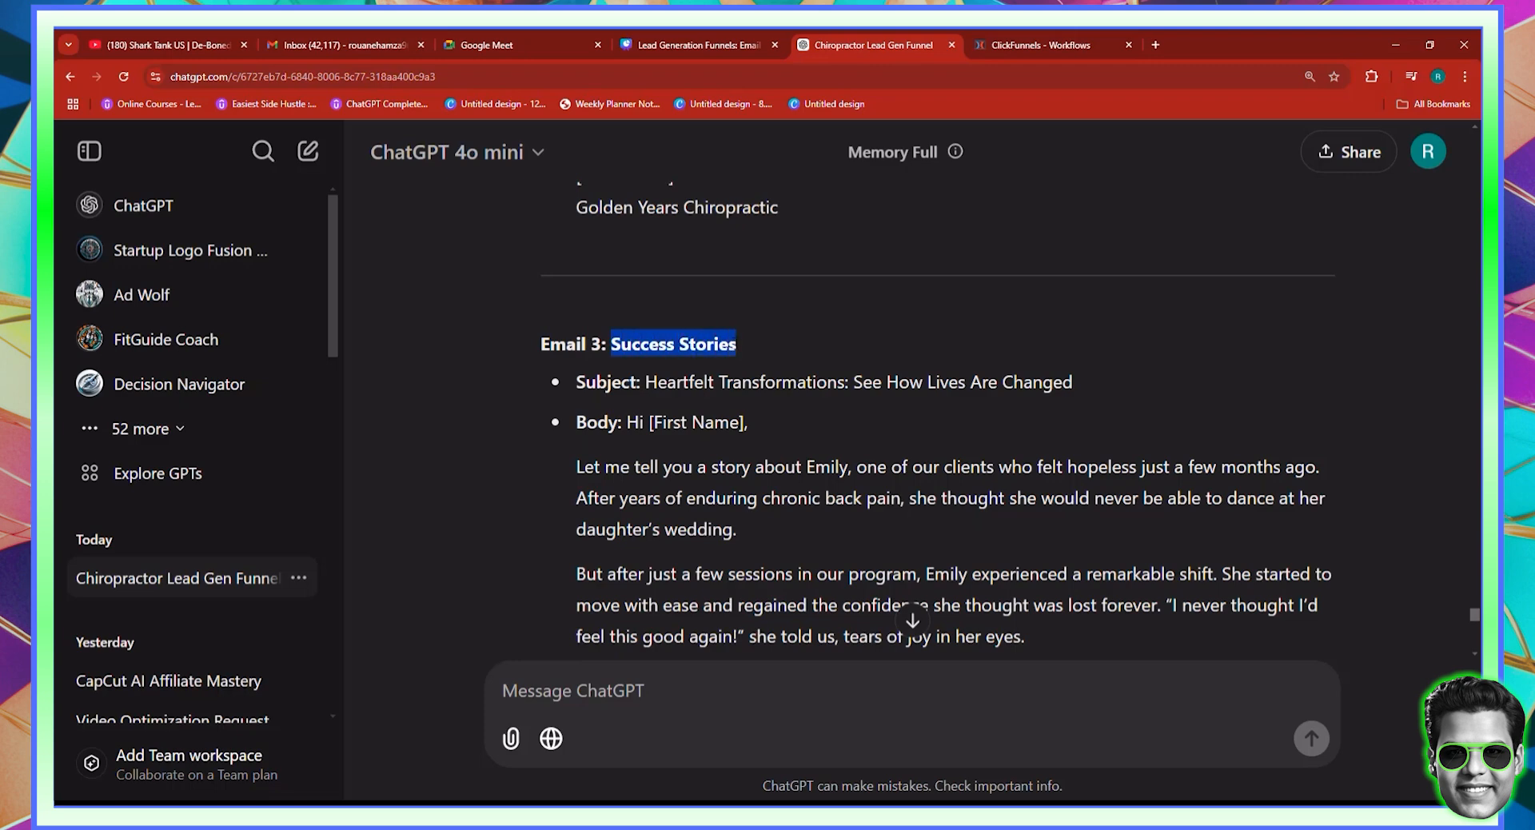
{"action": "right_click", "coordinate": [699, 344]}
{"action": "left_click", "coordinate": [724, 364]}
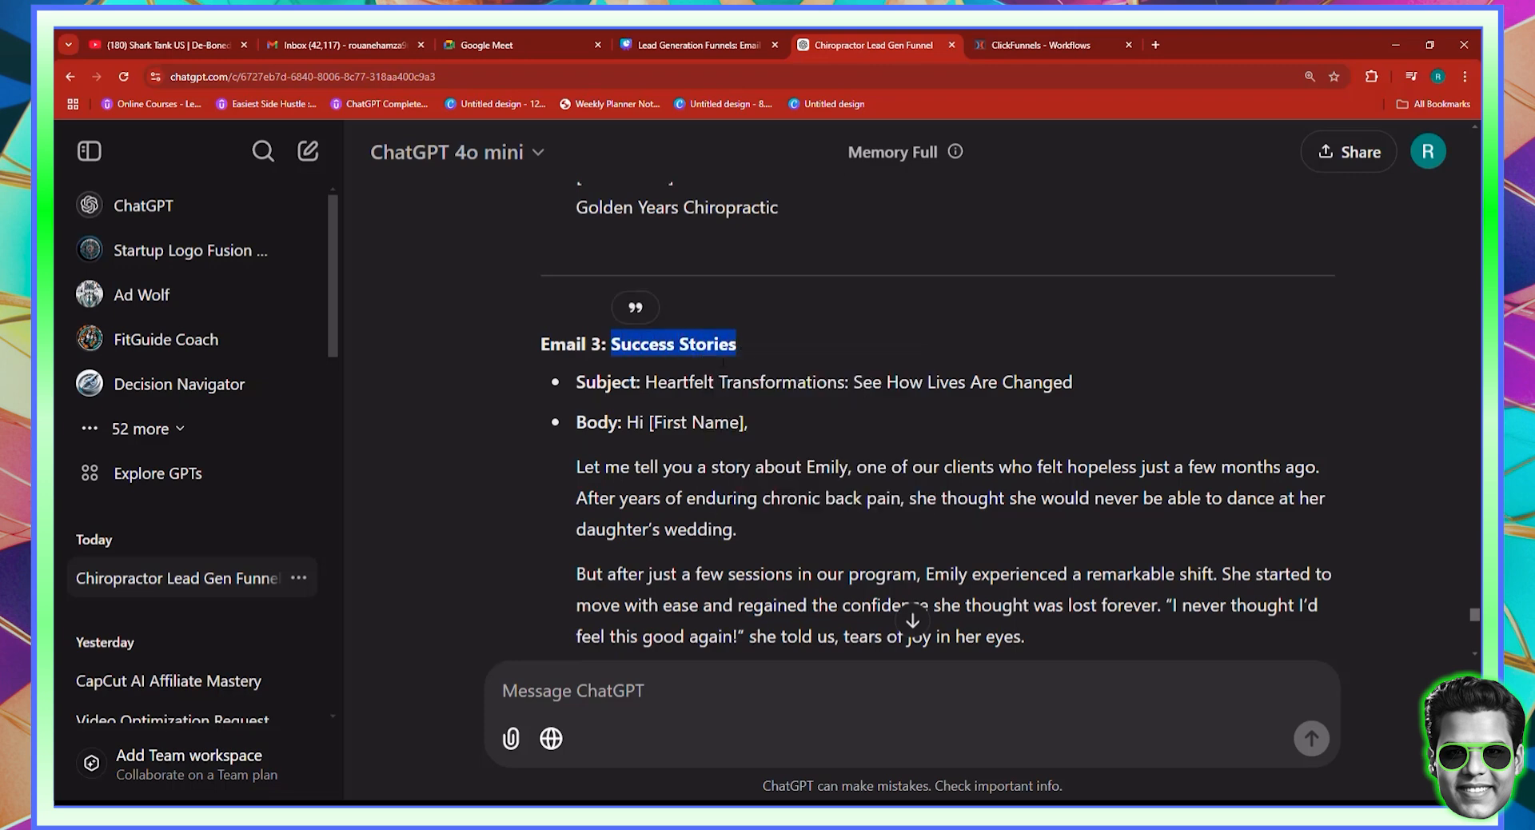
Switch to the ClickFunnels workflow and add a relative delay of 1 day after the Highlighting the Benefits email
{"action": "left_click", "coordinate": [1076, 44]}
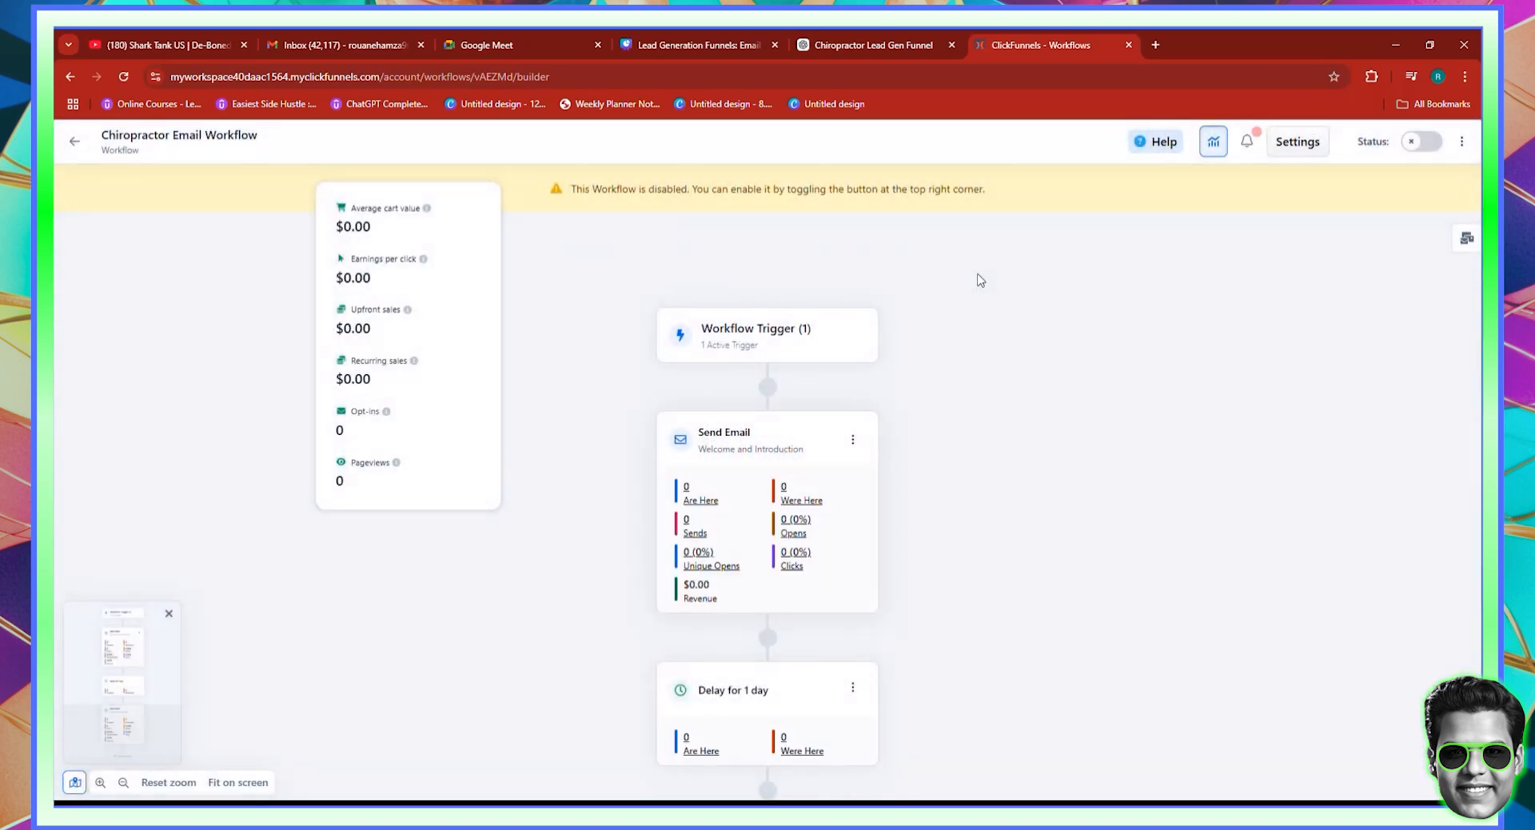
{"action": "scroll", "coordinate": [983, 271], "scroll_direction": "down", "scroll_amount": 5}
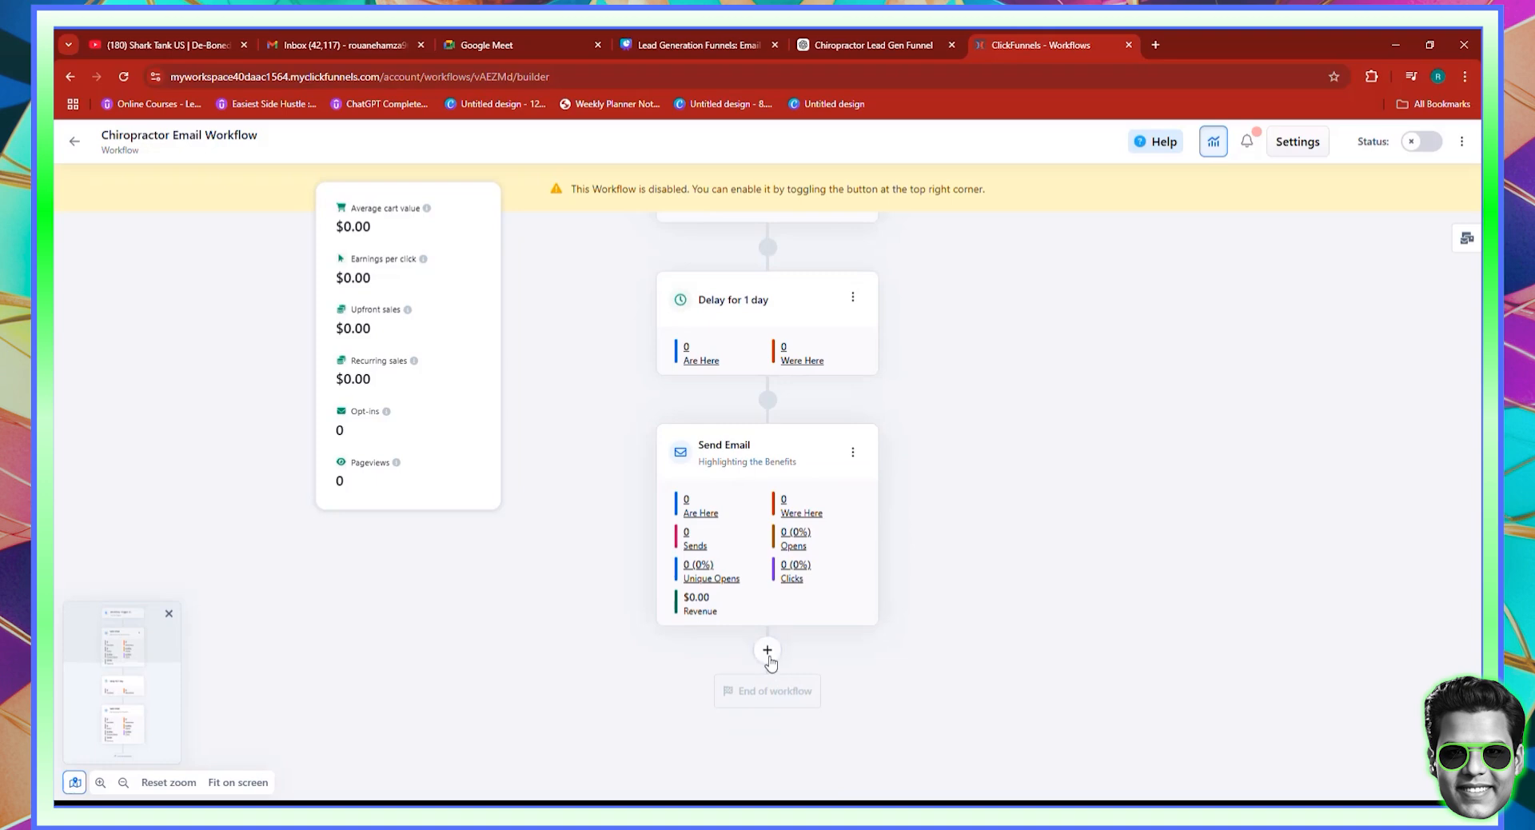
{"action": "left_click", "coordinate": [768, 651]}
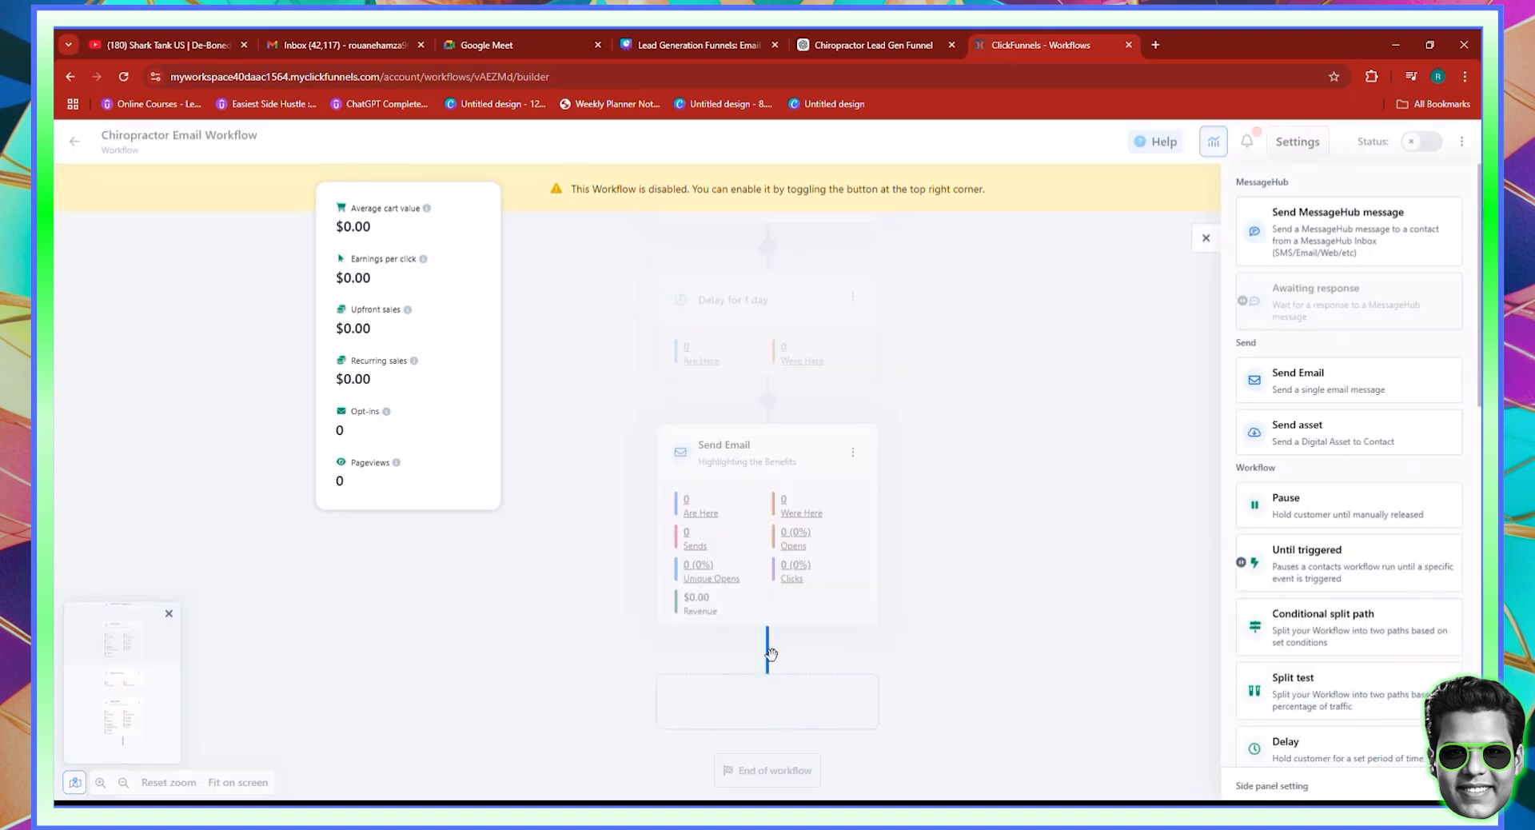
{"action": "left_click", "coordinate": [1299, 743]}
{"action": "left_click", "coordinate": [733, 515]}
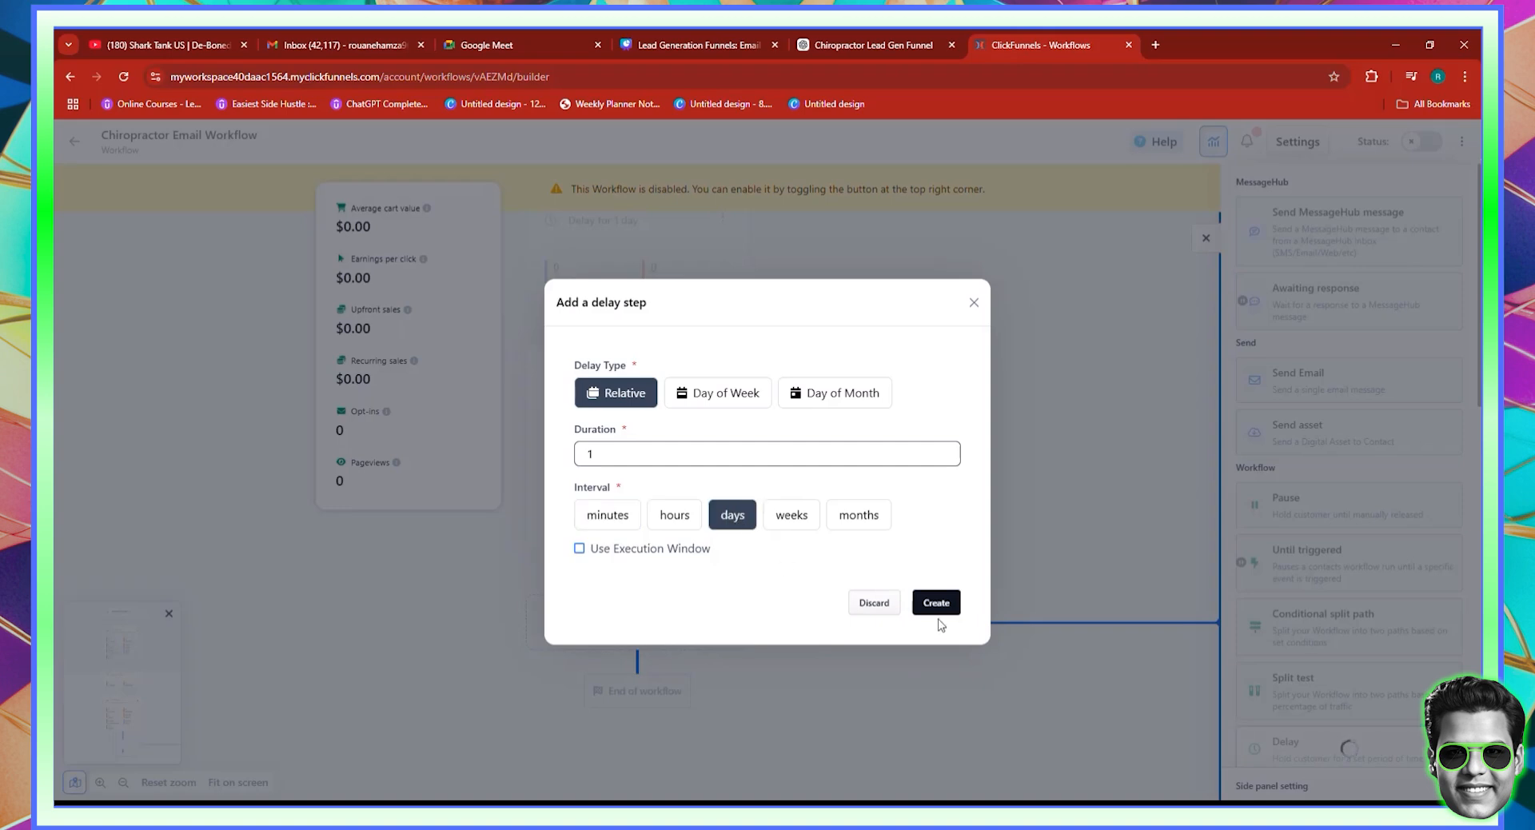
{"action": "left_click", "coordinate": [944, 604]}
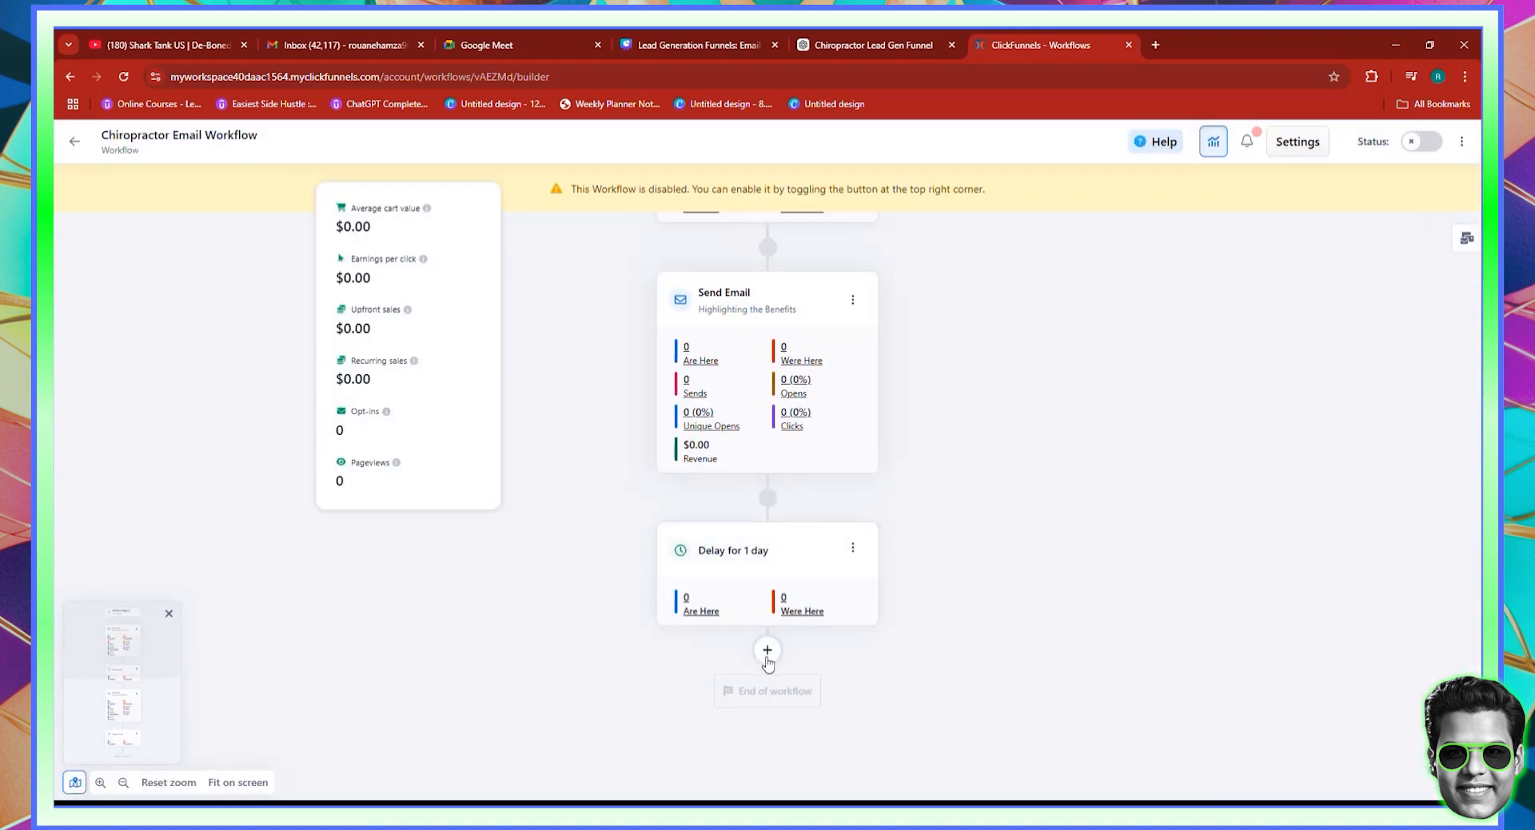
Add a Send Email step after the second 1-day delay from the newest previous Classic Email Template 3, and name it "Success Stories"
{"action": "left_click", "coordinate": [767, 651]}
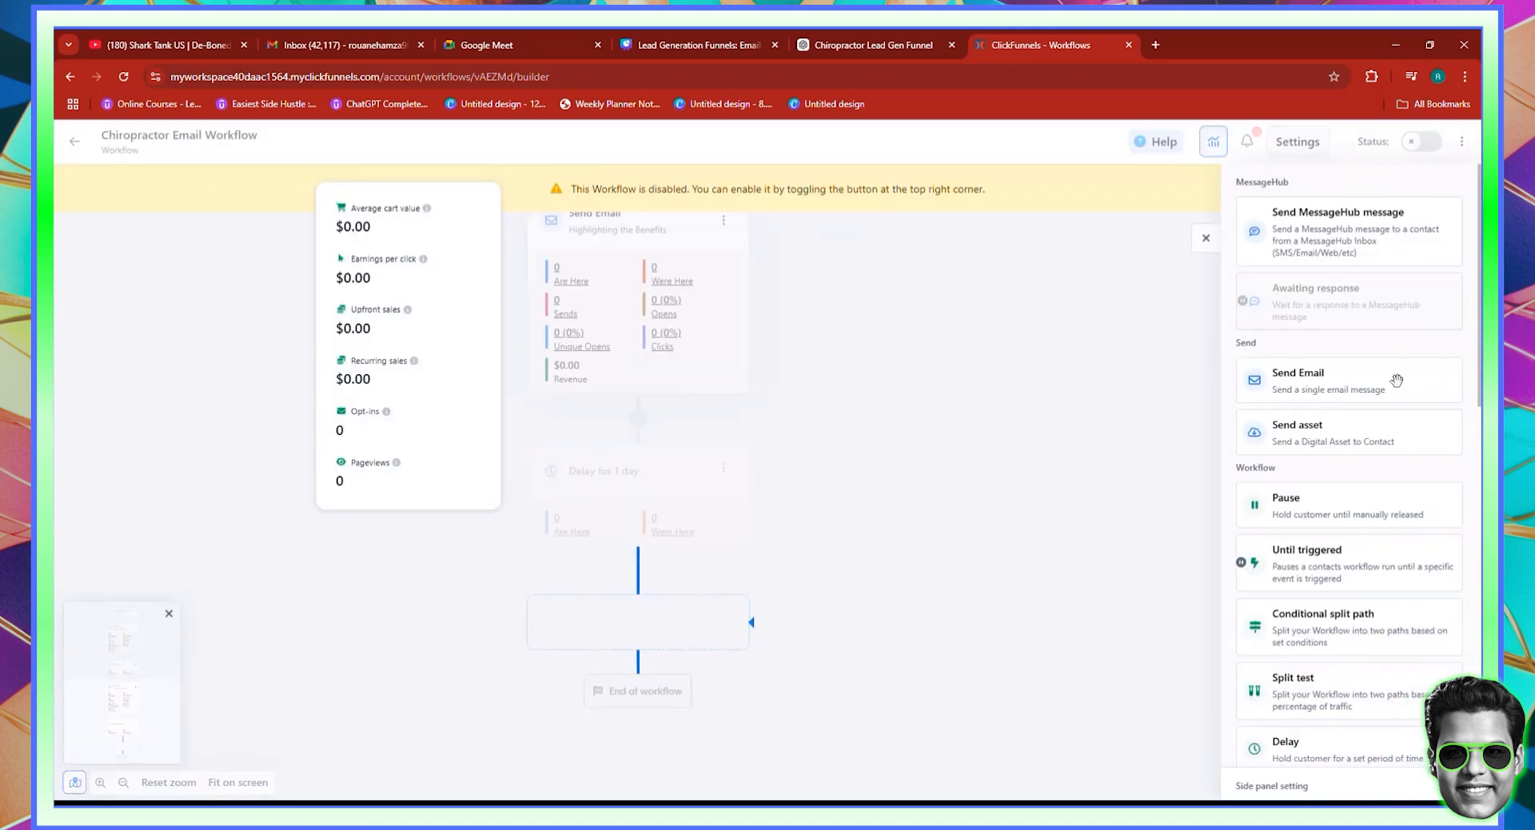
{"action": "left_click", "coordinate": [1345, 386]}
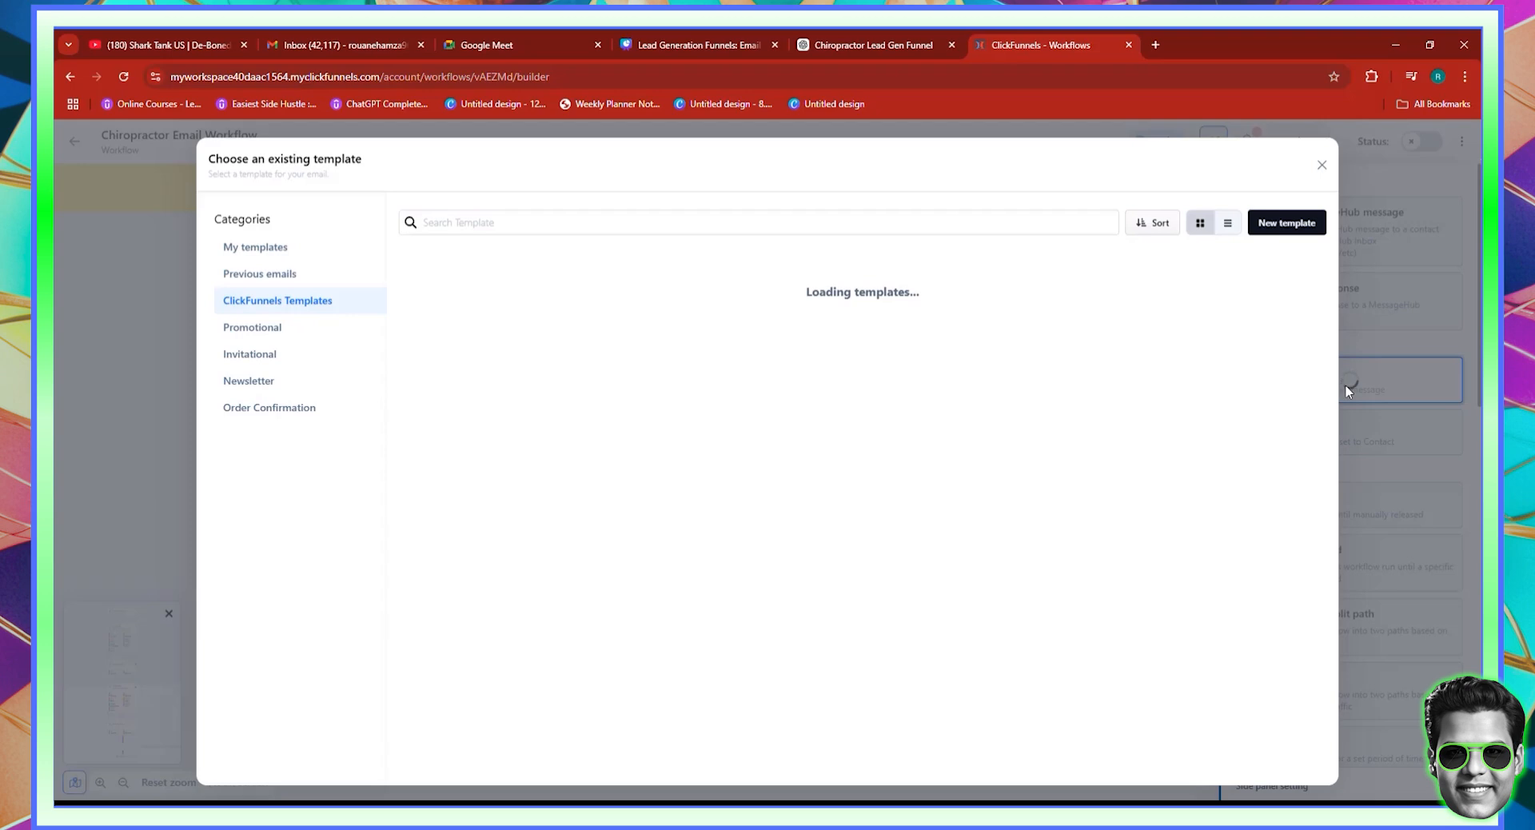
{"action": "left_click", "coordinate": [271, 278]}
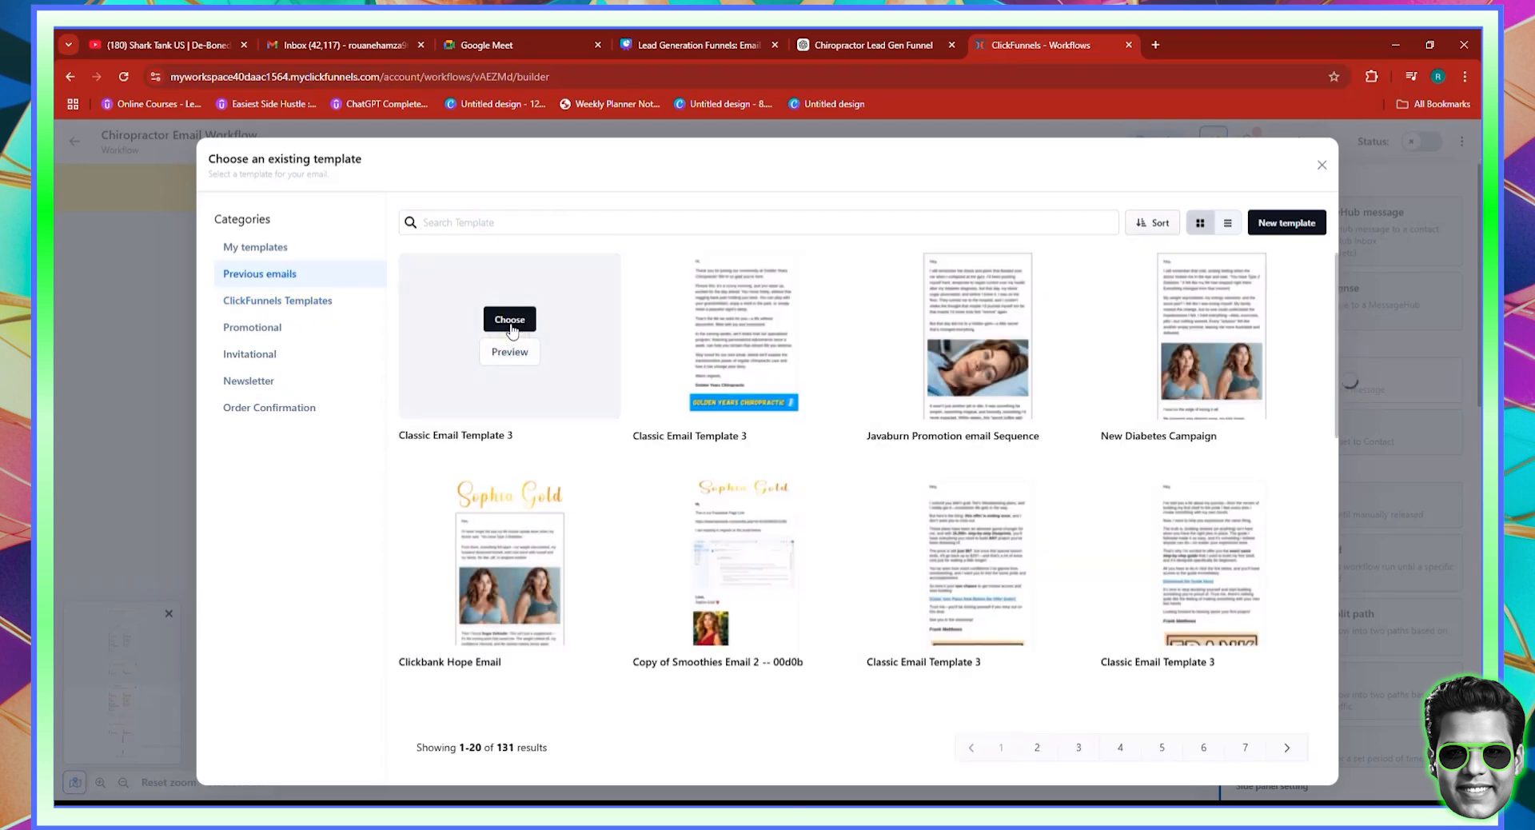
{"action": "left_click", "coordinate": [510, 321]}
{"action": "double_click", "coordinate": [628, 320]}
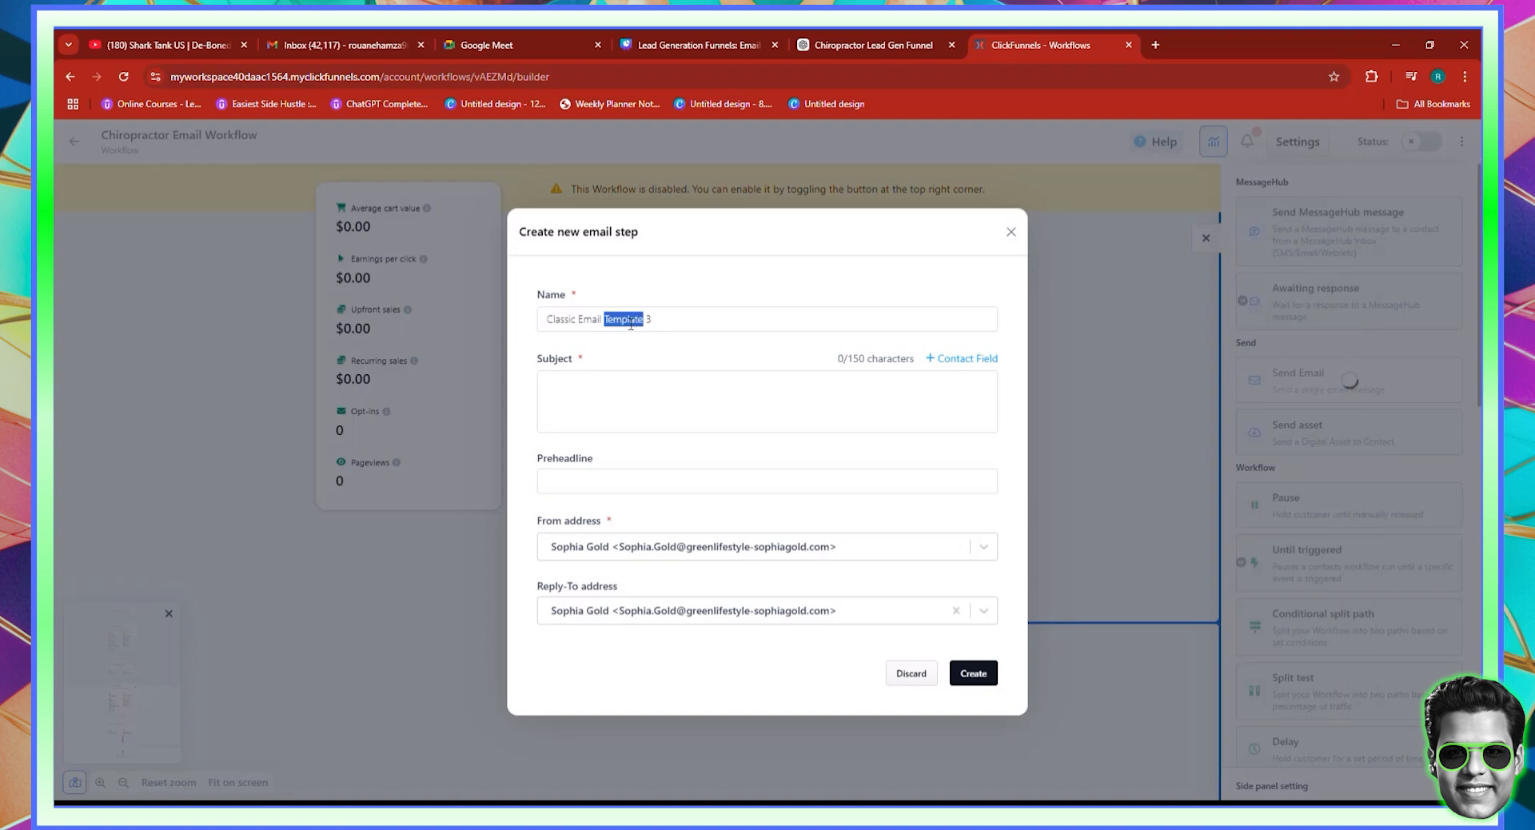
{"action": "key", "text": "ctrl+a"}
{"action": "type", "text": "Success Stories"}
Copy Email 3's subject, "Heartfelt Transformations: See How Lives Are Changed", from ChatGPT and enter it as the Success Stories step's subject in ClickFunnels
{"action": "left_click", "coordinate": [831, 41]}
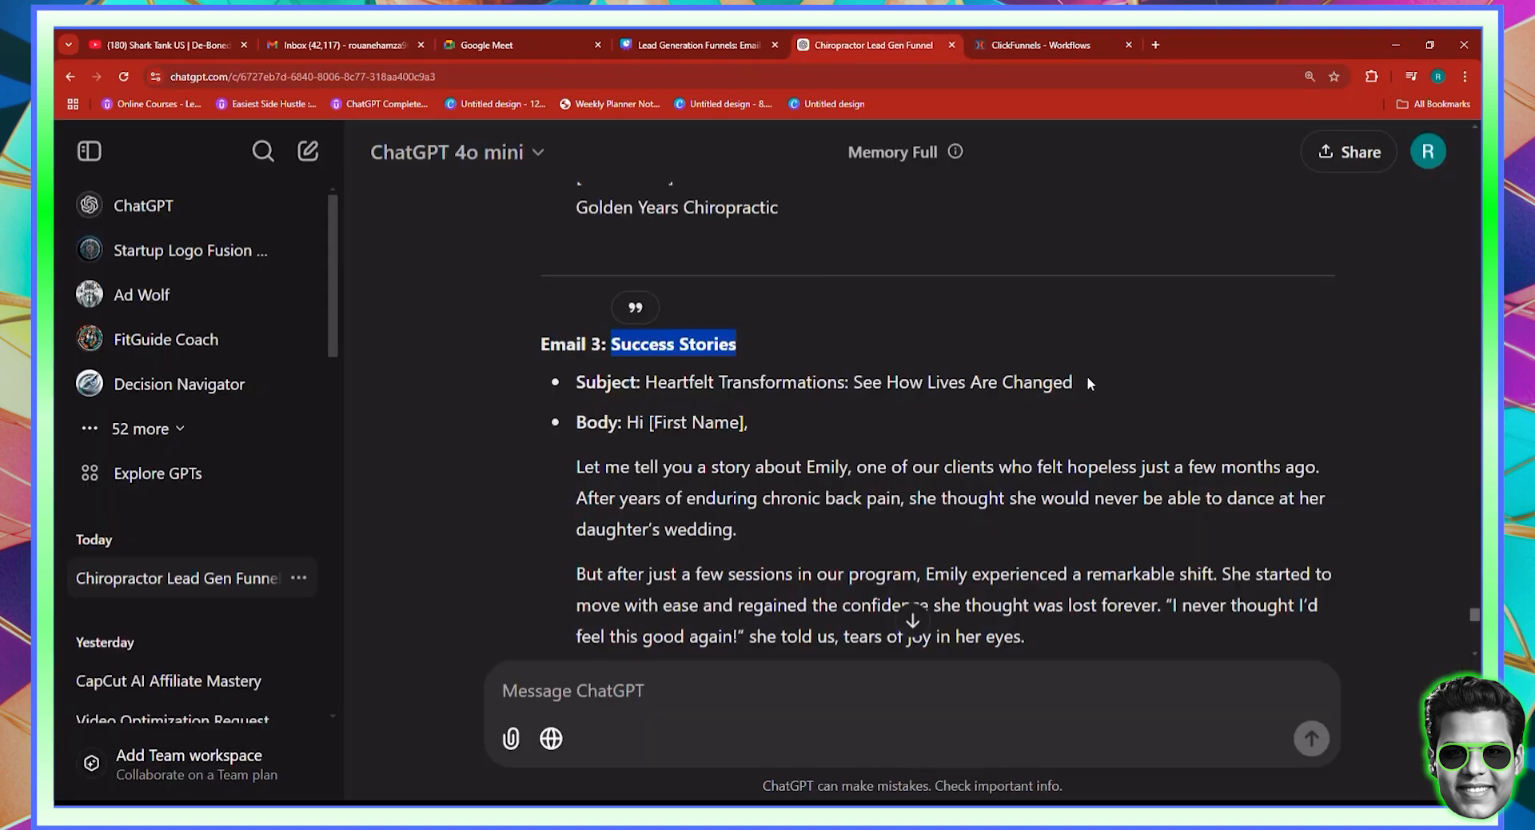
{"action": "left_click_drag", "start_coordinate": [1073, 382], "coordinate": [645, 382]}
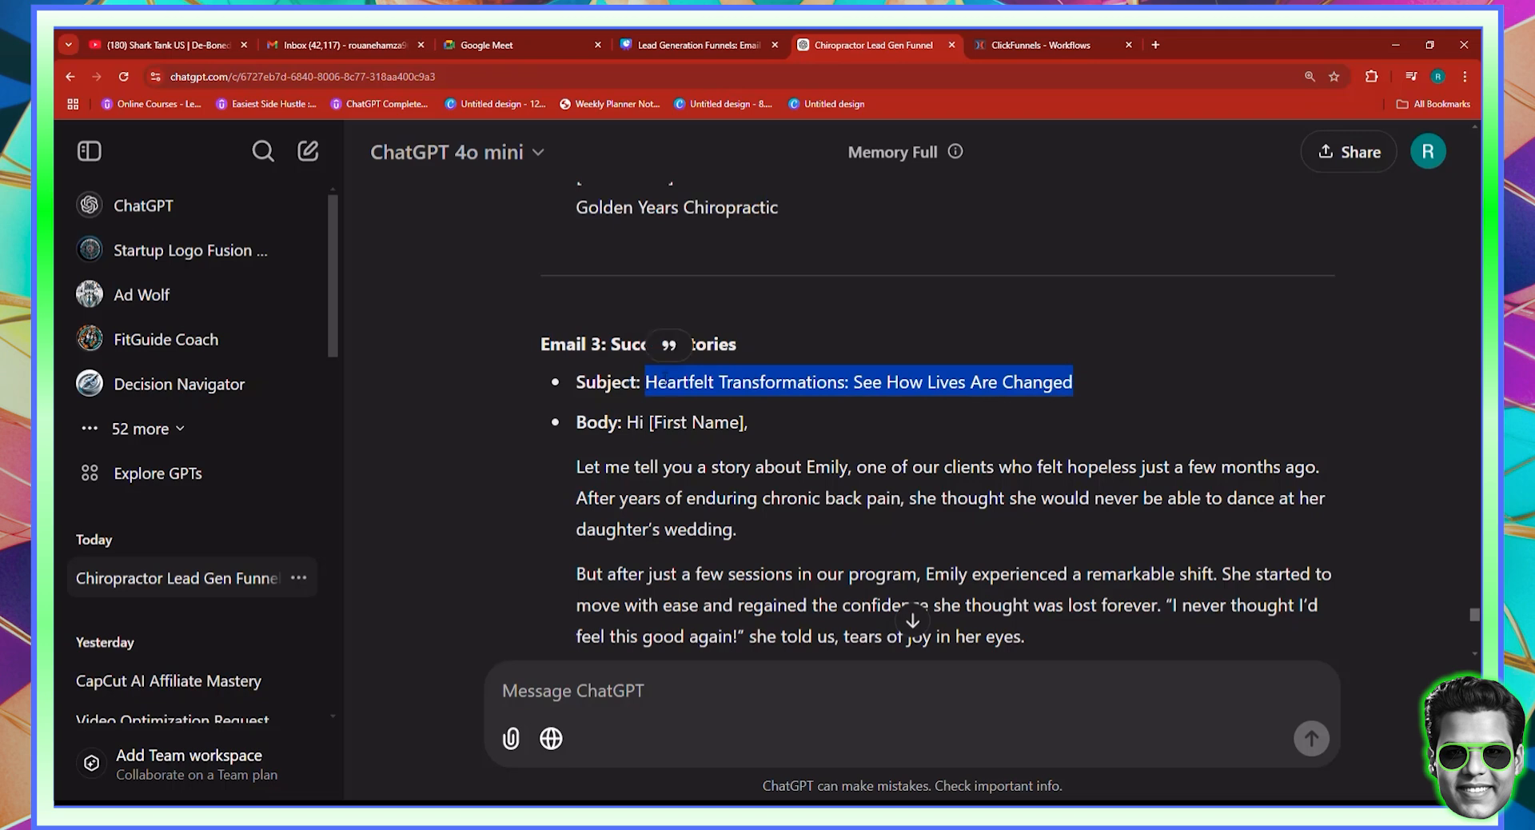
{"action": "right_click", "coordinate": [662, 375]}
{"action": "left_click", "coordinate": [716, 398]}
{"action": "left_click", "coordinate": [1000, 41]}
{"action": "left_click", "coordinate": [640, 392]}
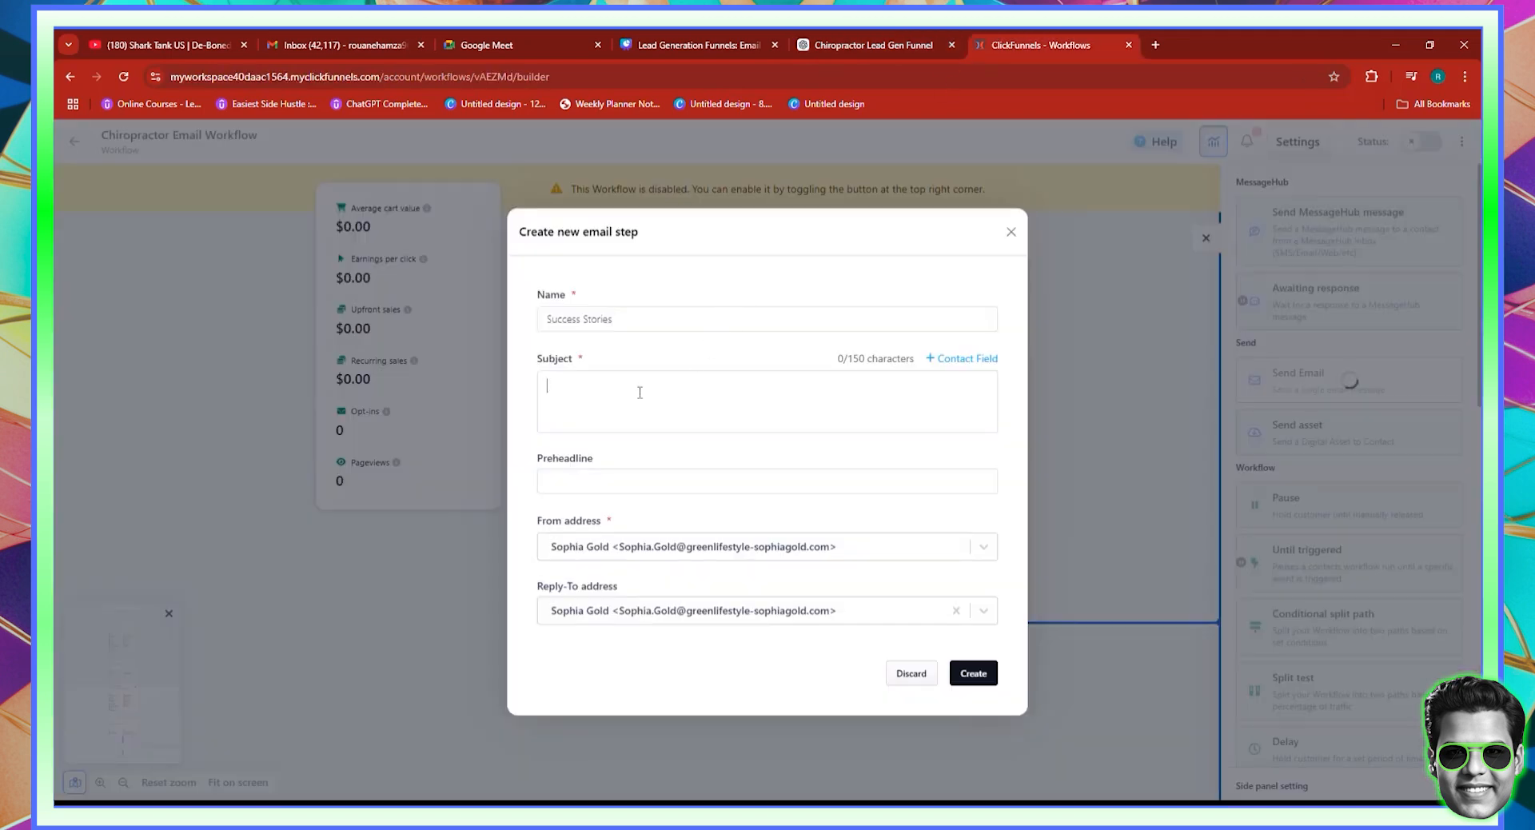
{"action": "key", "text": "ctrl+v"}
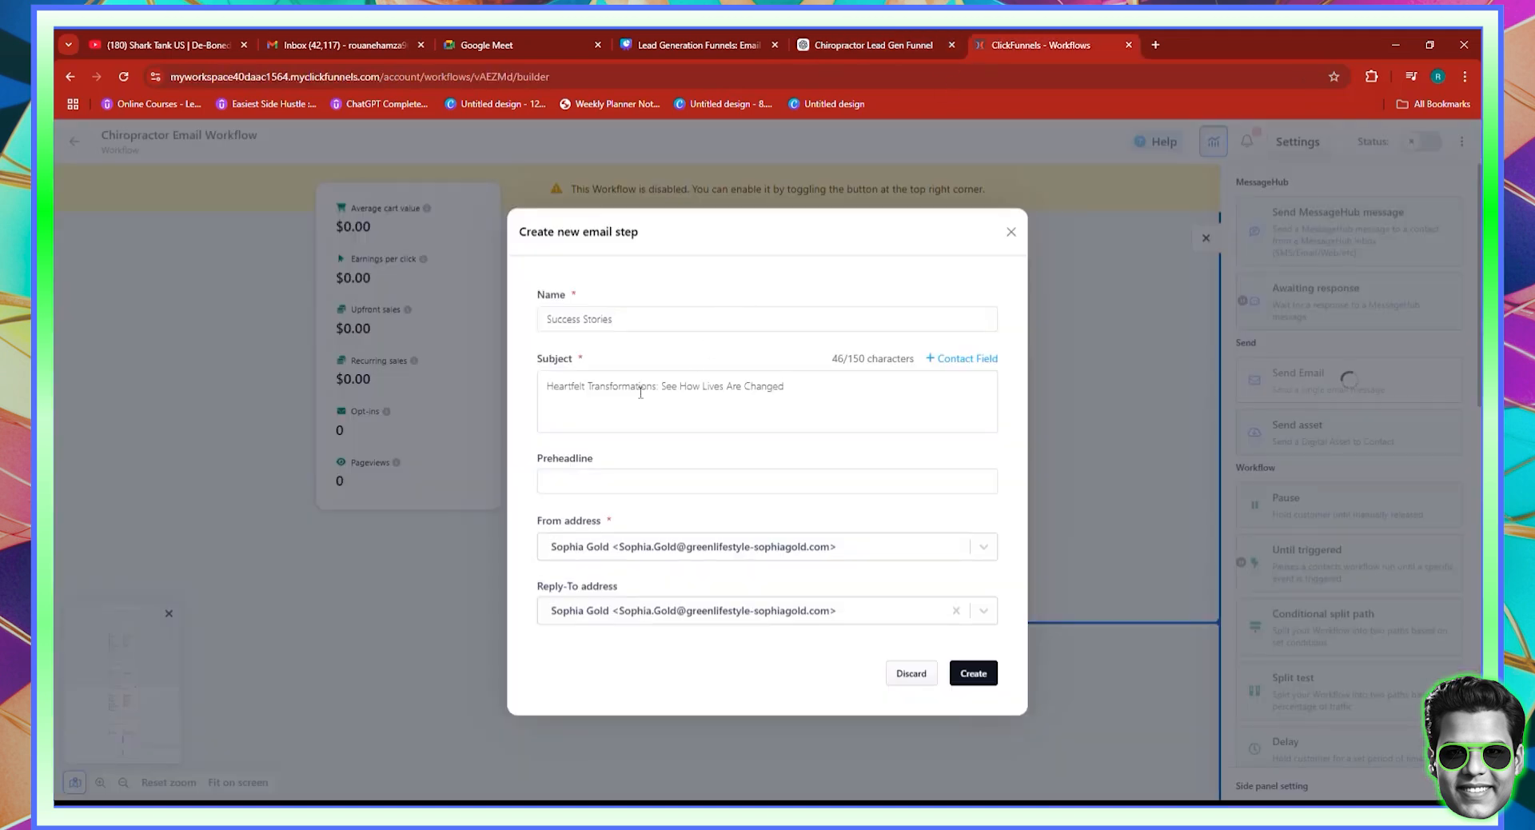
Set the Success Stories email's From and Reply-To addresses to the doctor's goldenyearchiropractic.com address and create the step
{"action": "left_click", "coordinate": [985, 548]}
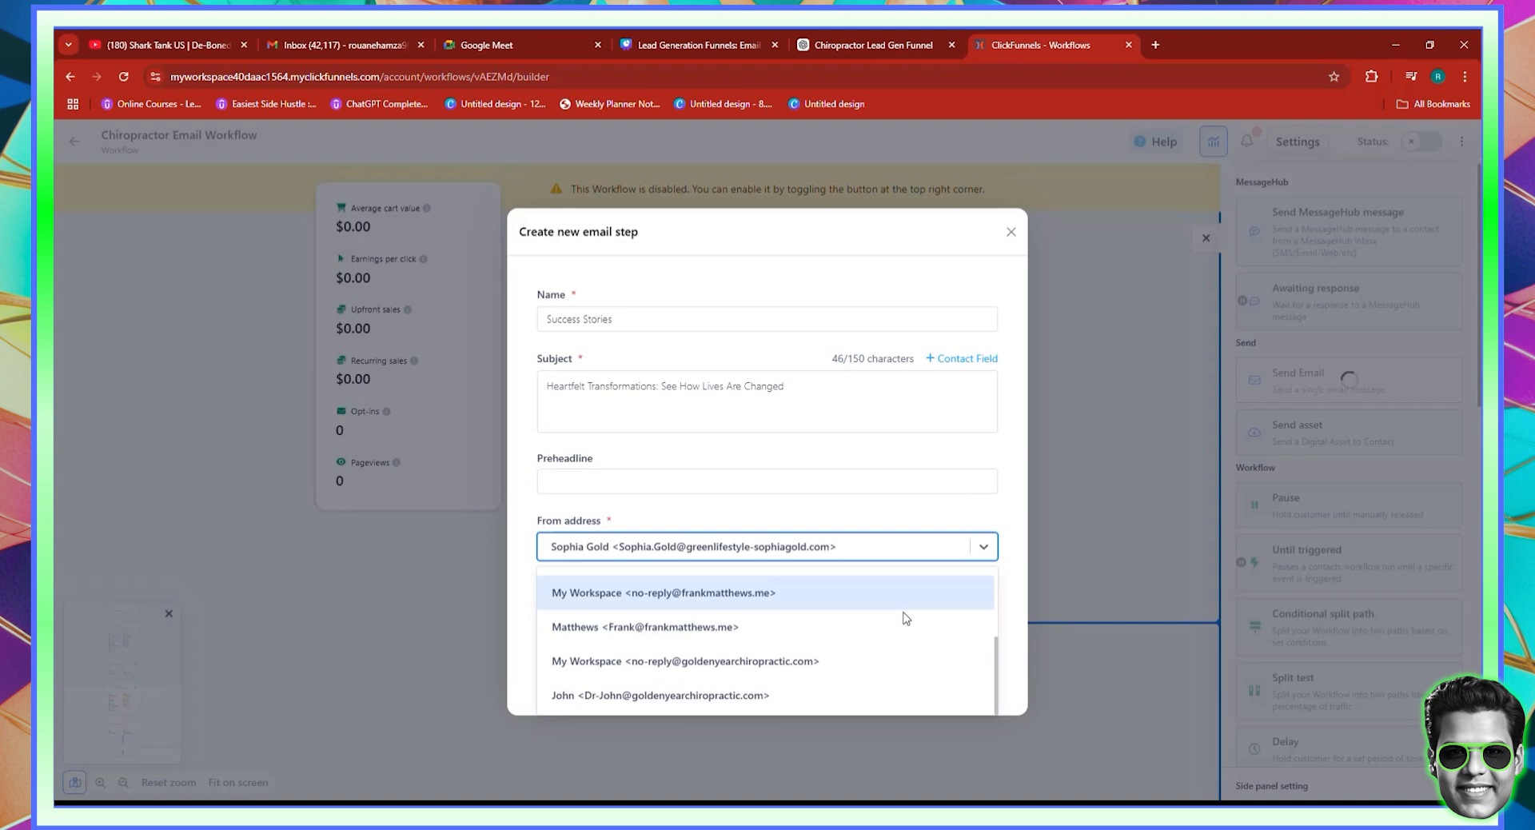
{"action": "left_click", "coordinate": [827, 695]}
{"action": "left_click", "coordinate": [983, 611]}
{"action": "scroll", "coordinate": [754, 685], "scroll_direction": "down", "scroll_amount": 2}
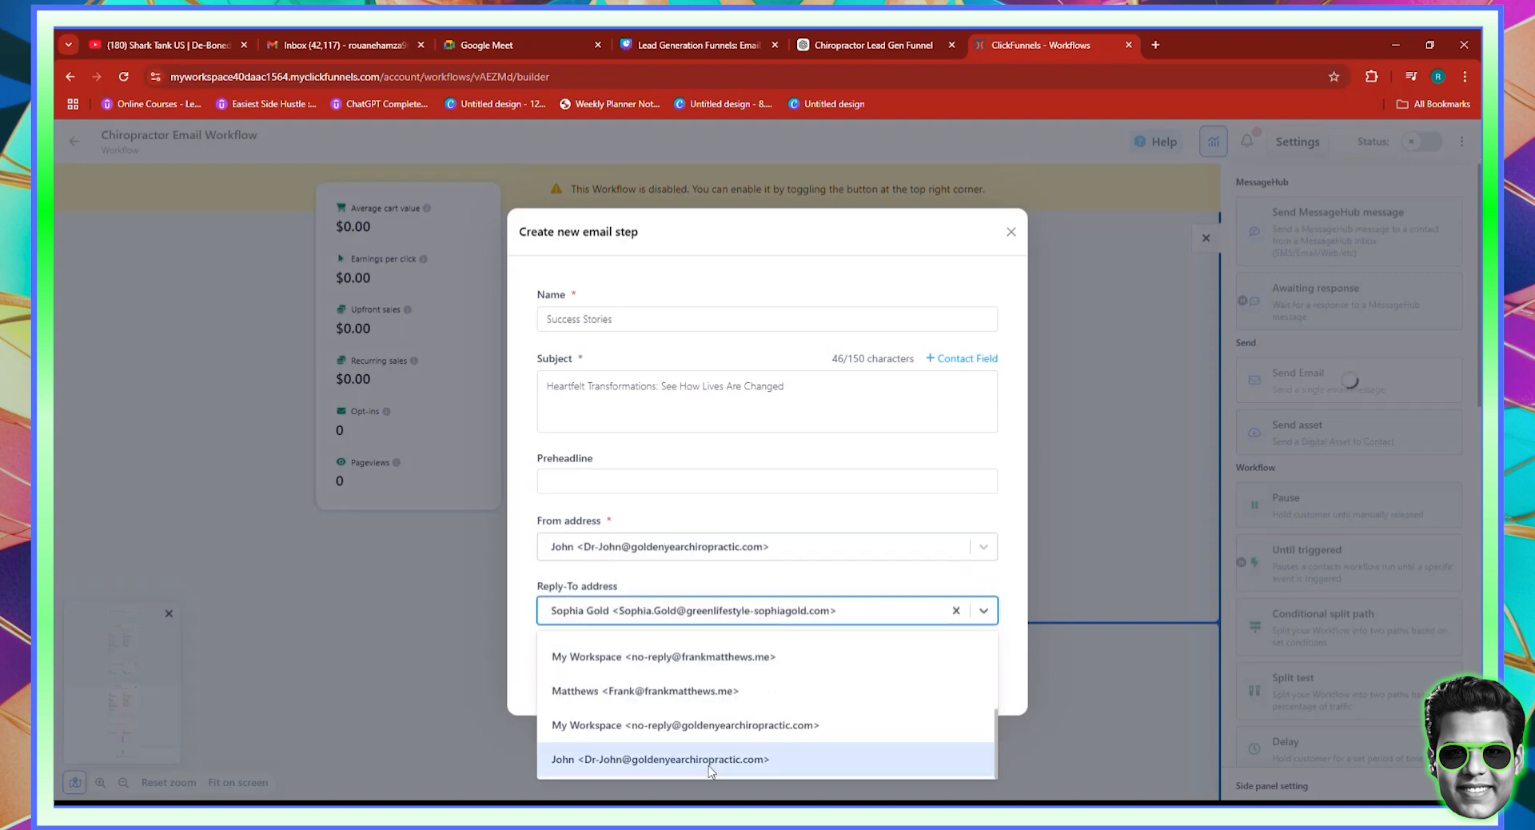
{"action": "left_click", "coordinate": [714, 761]}
{"action": "left_click", "coordinate": [970, 674]}
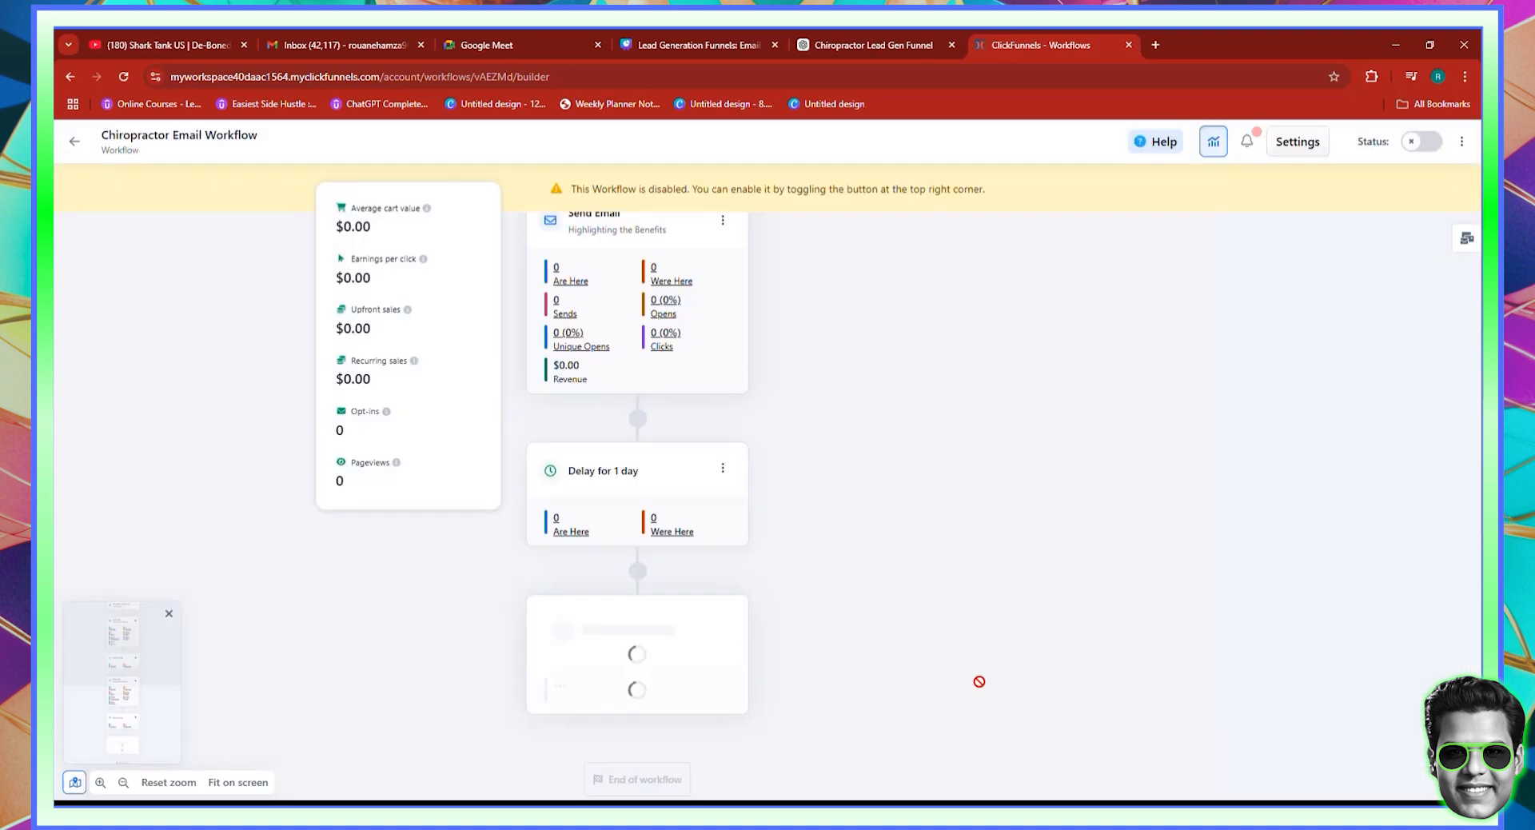
{"action": "scroll", "coordinate": [786, 623], "scroll_direction": "down", "scroll_amount": 2}
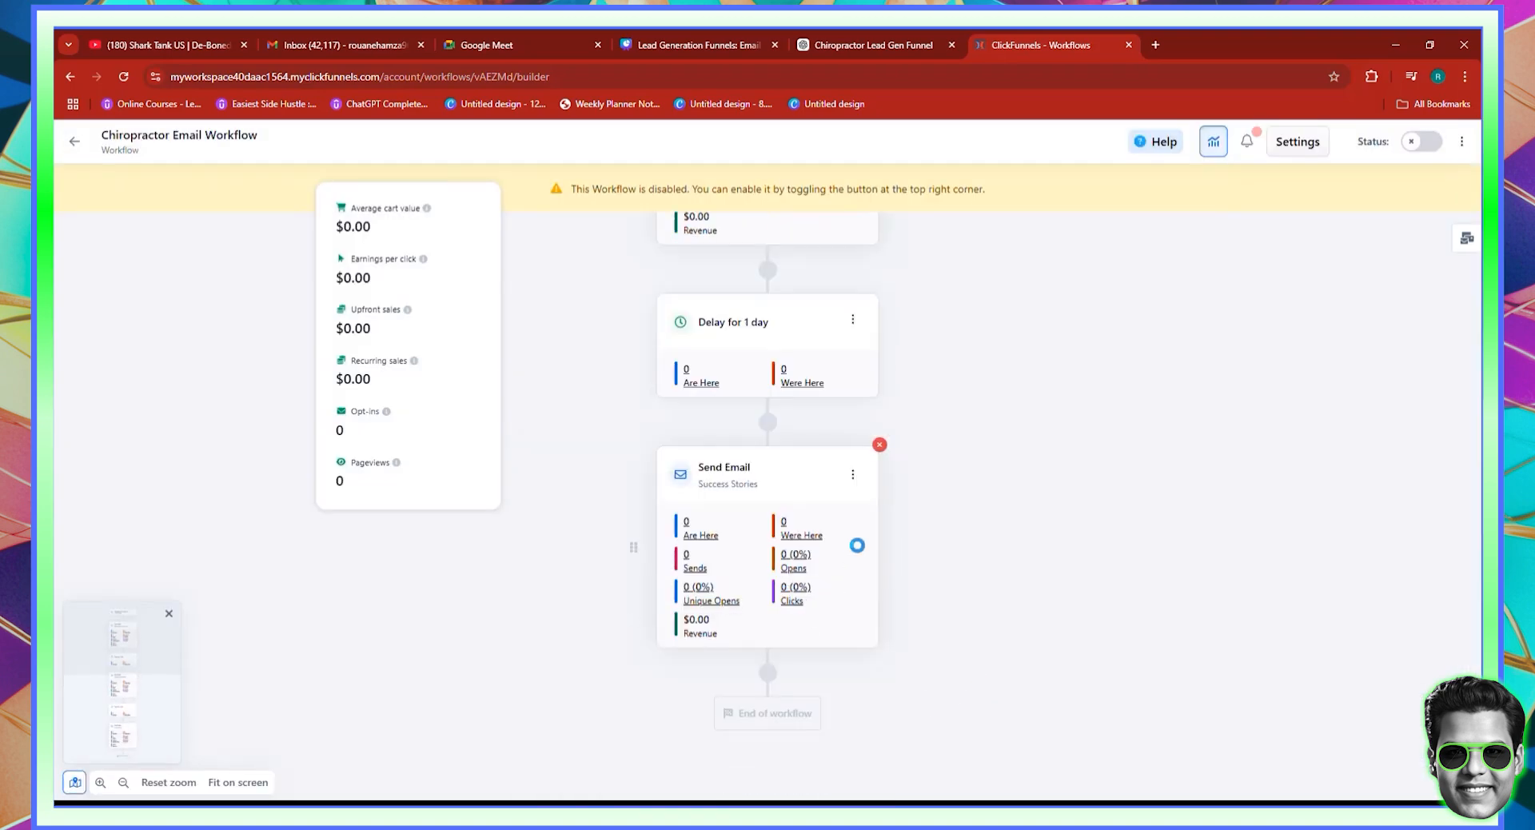
Open the Success Stories email for editing, and copy Email 3's body from its first story paragraph through "Cheers," in ChatGPT
{"action": "left_click", "coordinate": [853, 477]}
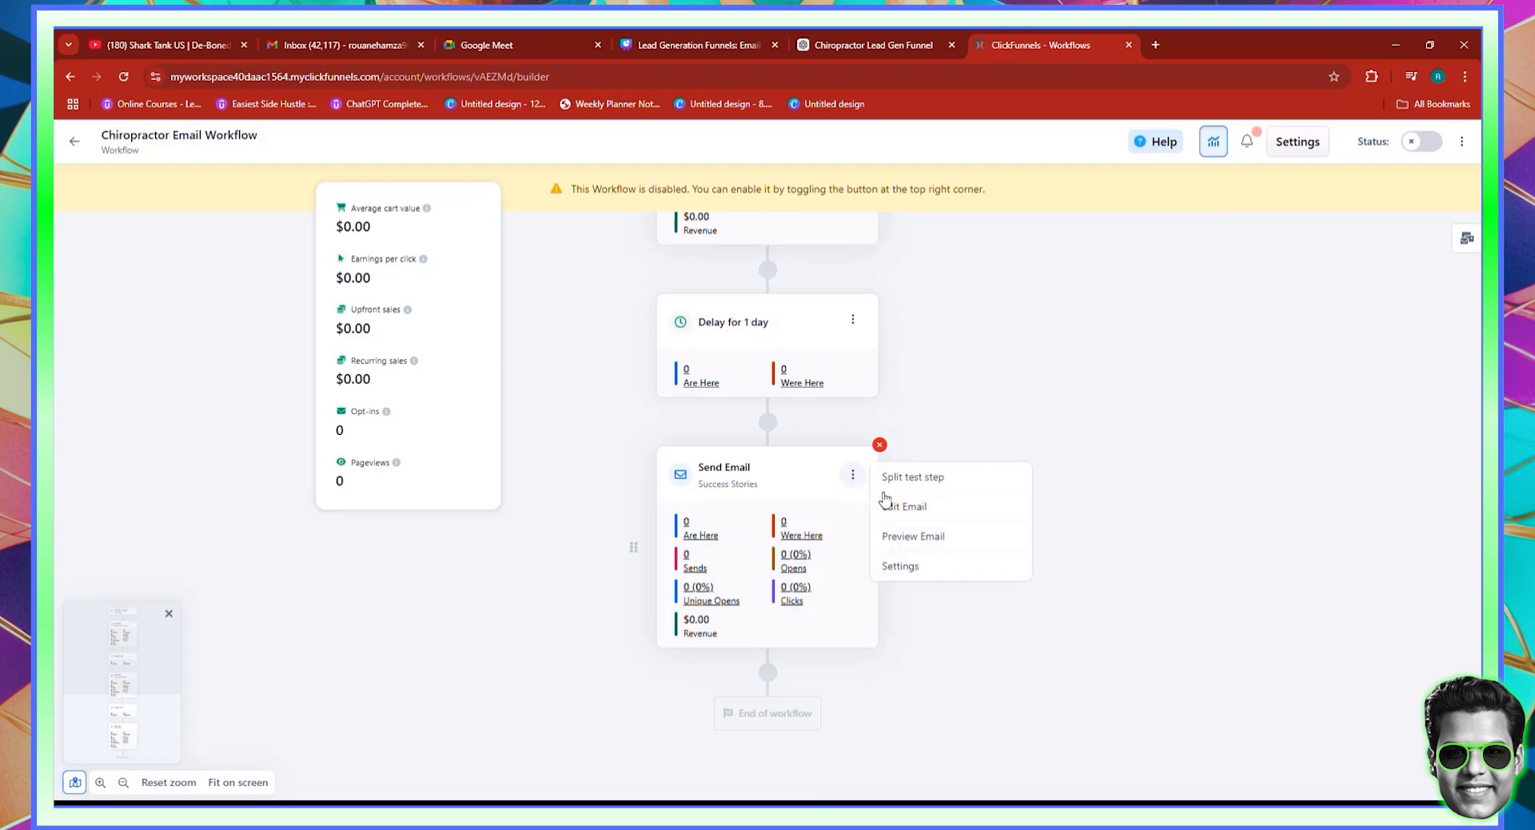
{"action": "left_click", "coordinate": [909, 511]}
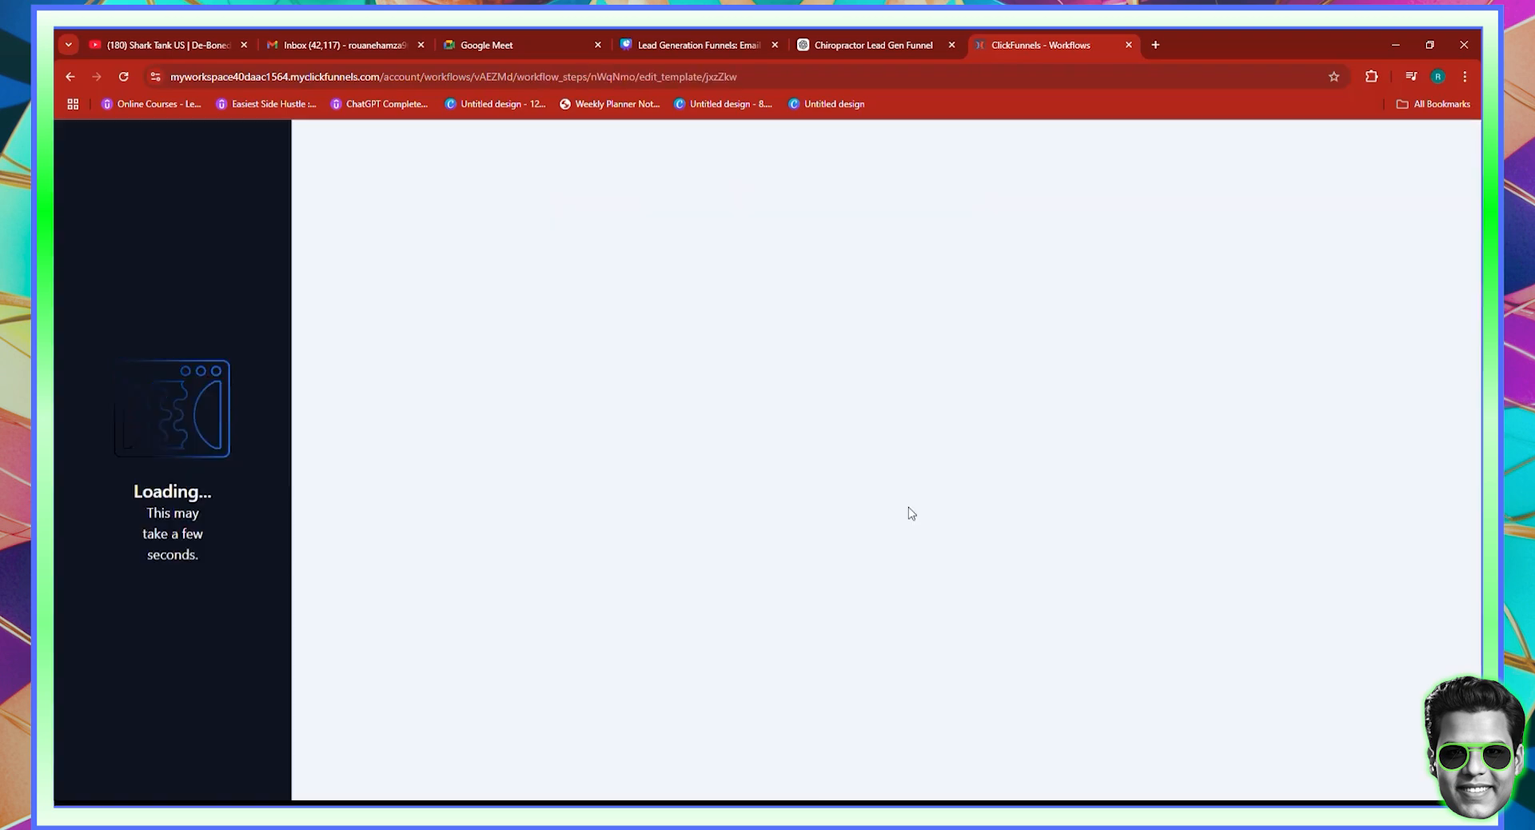
{"action": "left_click", "coordinate": [866, 37]}
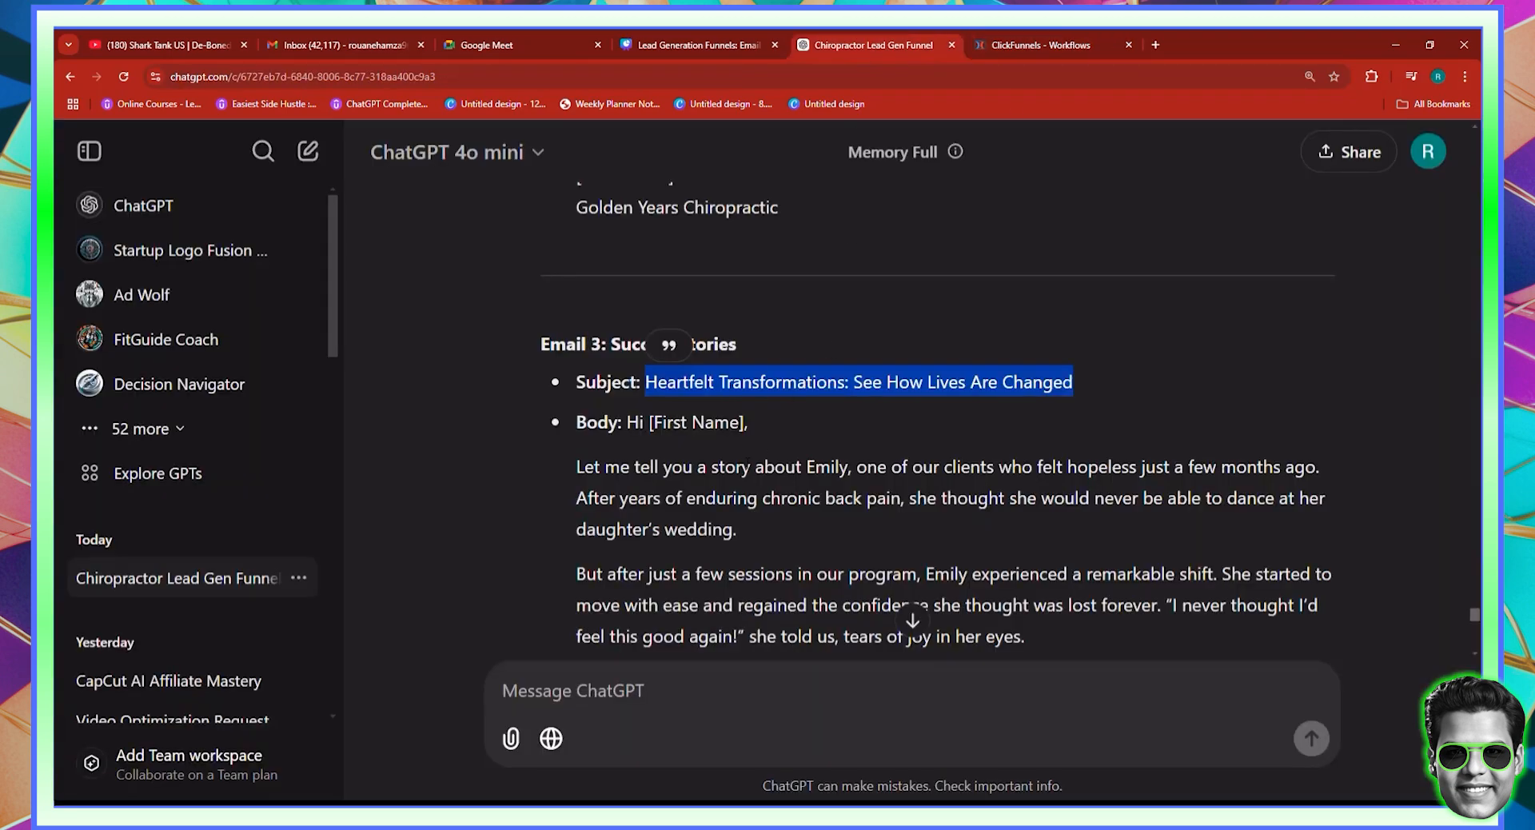
{"action": "scroll", "coordinate": [936, 424], "scroll_direction": "down", "scroll_amount": 2}
{"action": "left_click", "coordinate": [610, 338]}
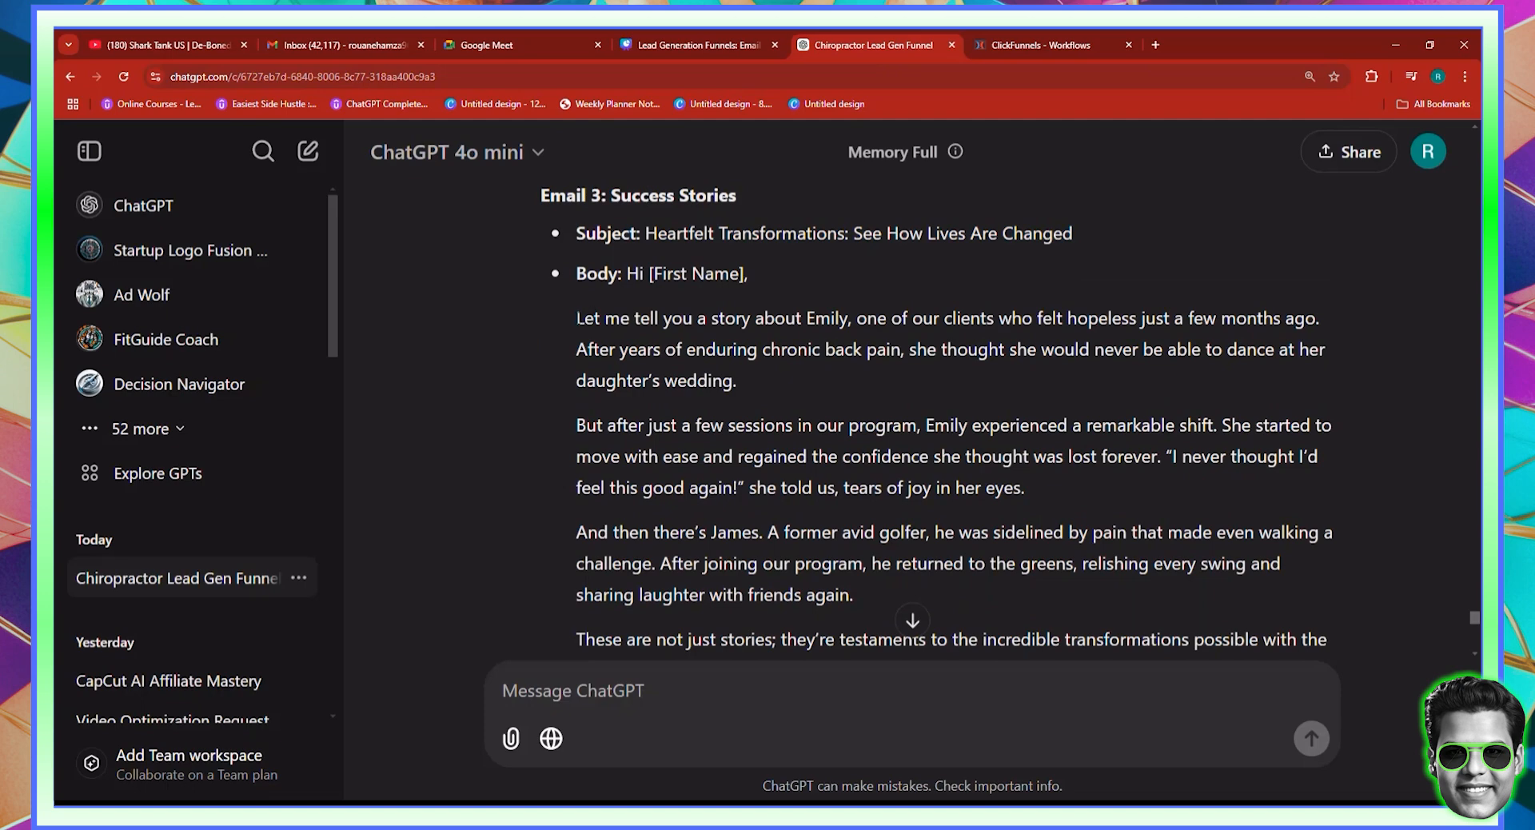
{"action": "left_click_drag", "start_coordinate": [577, 319], "coordinate": [714, 547]}
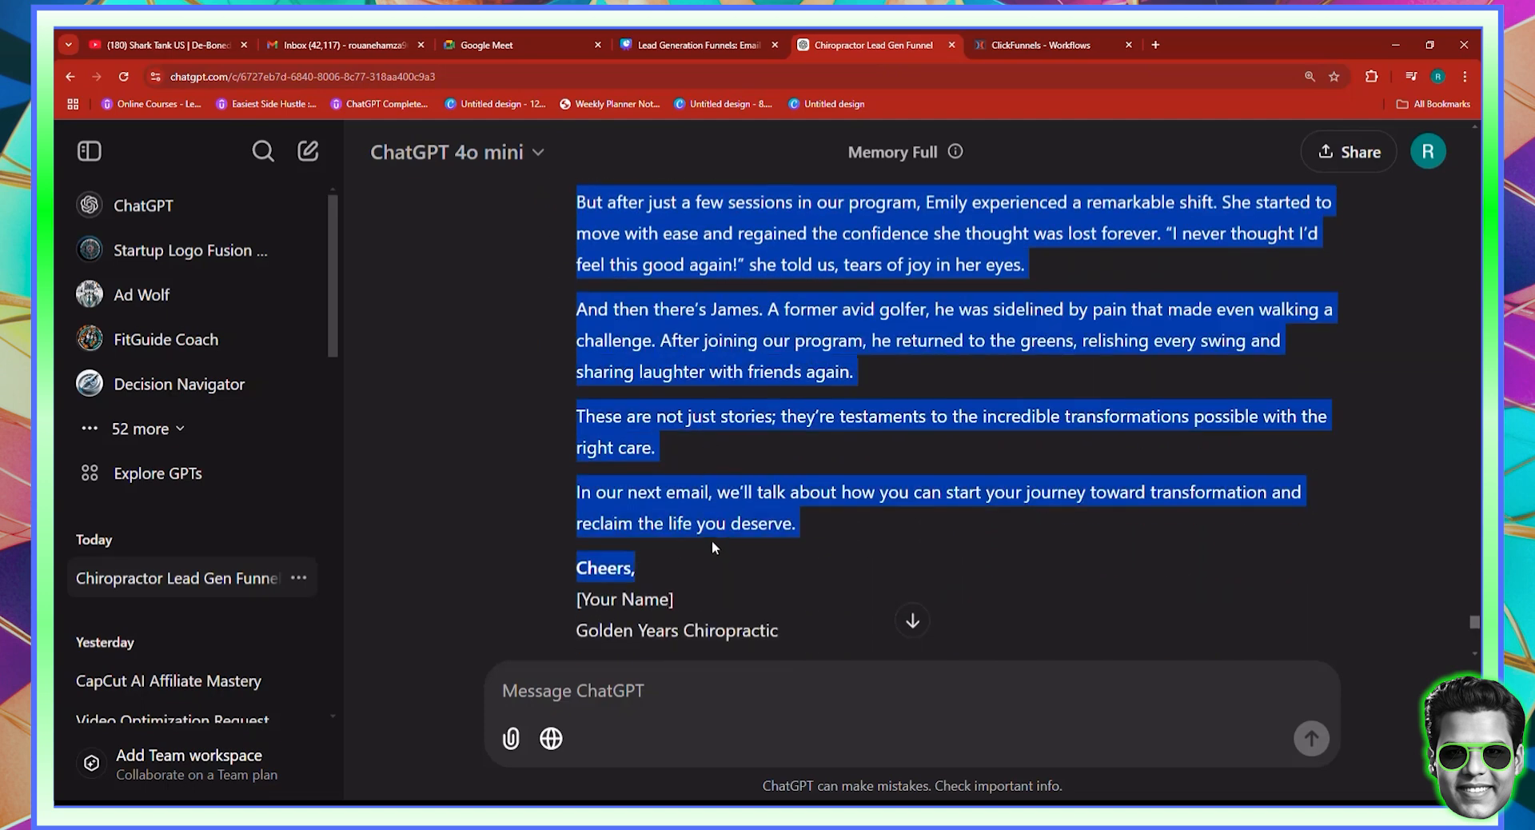
{"action": "right_click", "coordinate": [715, 547]}
{"action": "left_click", "coordinate": [757, 549]}
In ClickFunnels, replace the email text between "Hi," and "Golden Years Chiropractic" with the copied body, publish it and return to the workflow
{"action": "left_click", "coordinate": [1027, 45]}
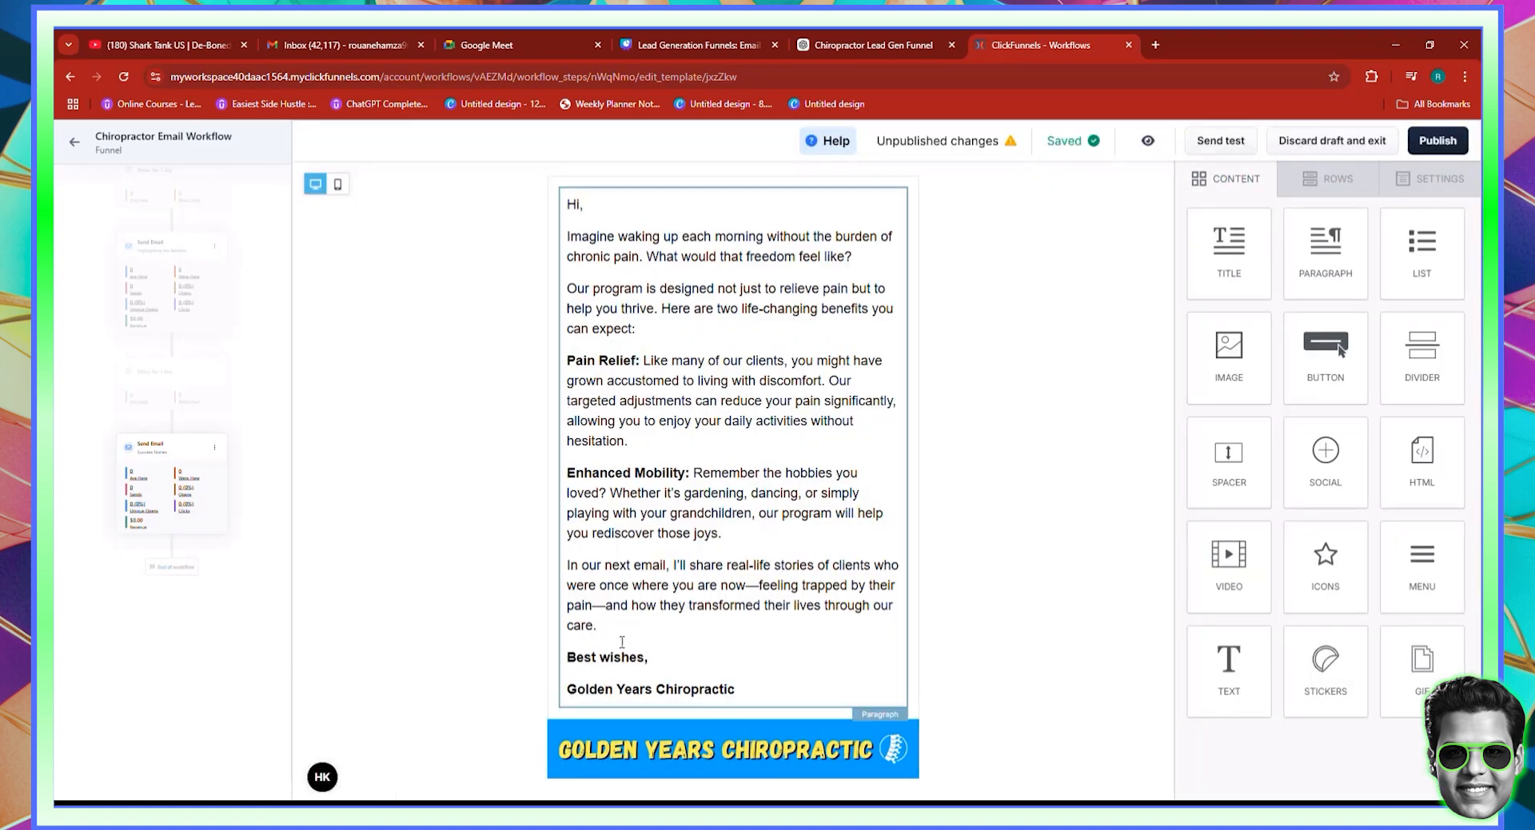
{"action": "left_click", "coordinate": [661, 655]}
{"action": "left_click_drag", "start_coordinate": [647, 657], "coordinate": [607, 247]}
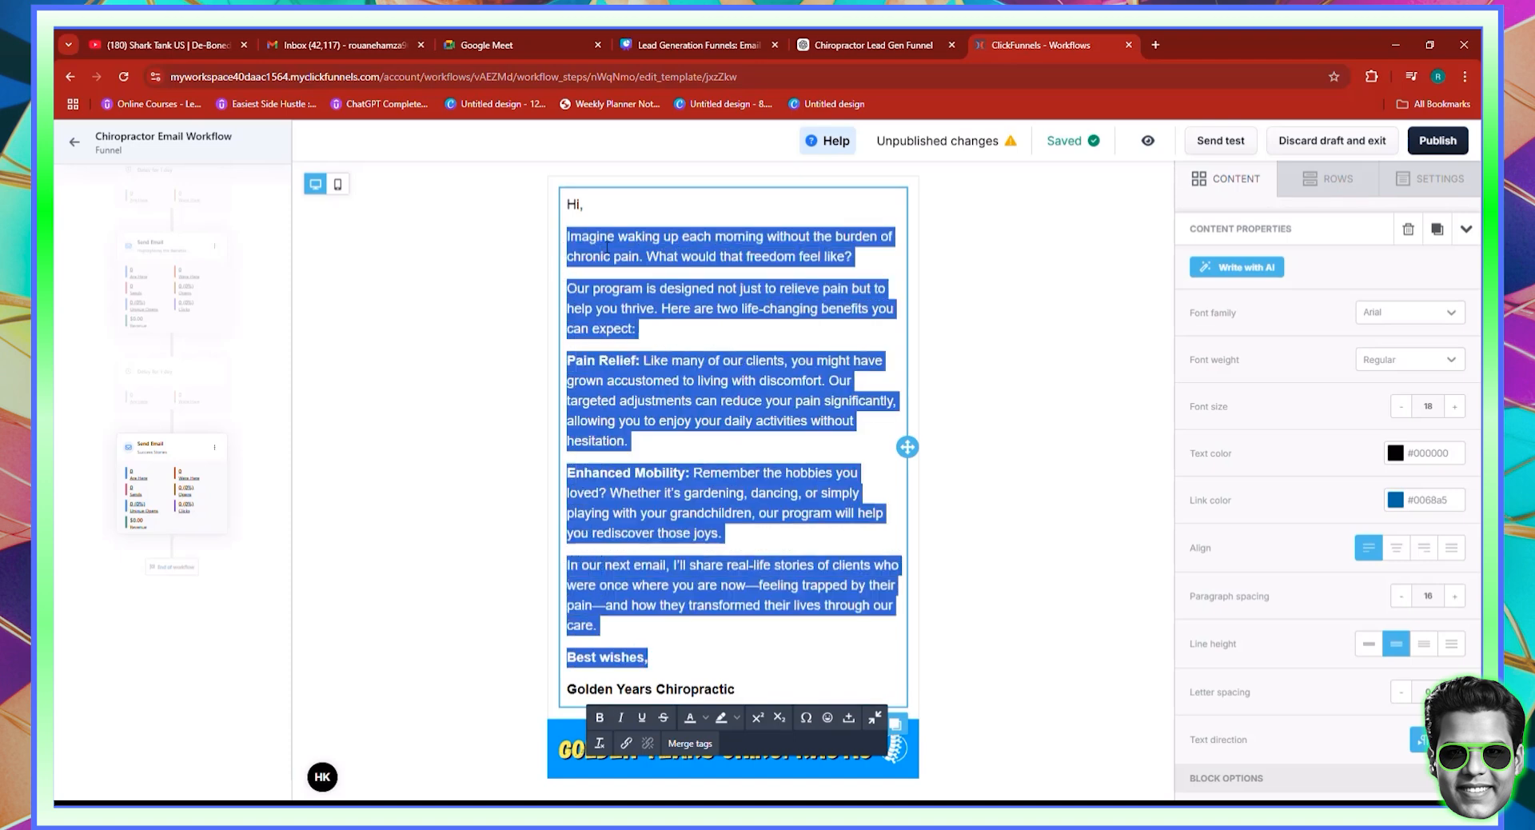
{"action": "right_click", "coordinate": [606, 248]}
{"action": "left_click", "coordinate": [639, 338]}
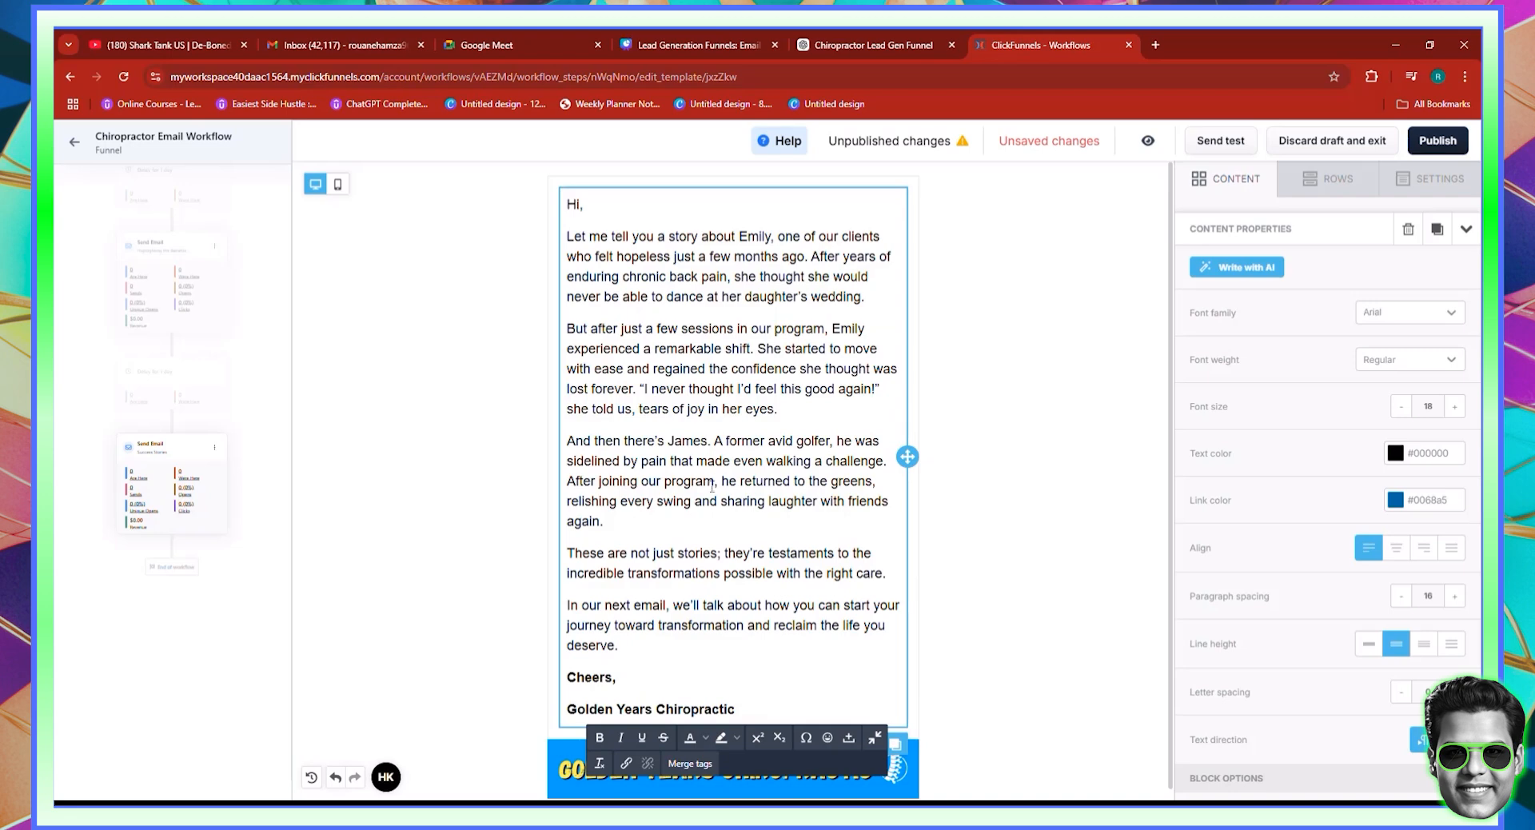
{"action": "left_click", "coordinate": [1443, 151]}
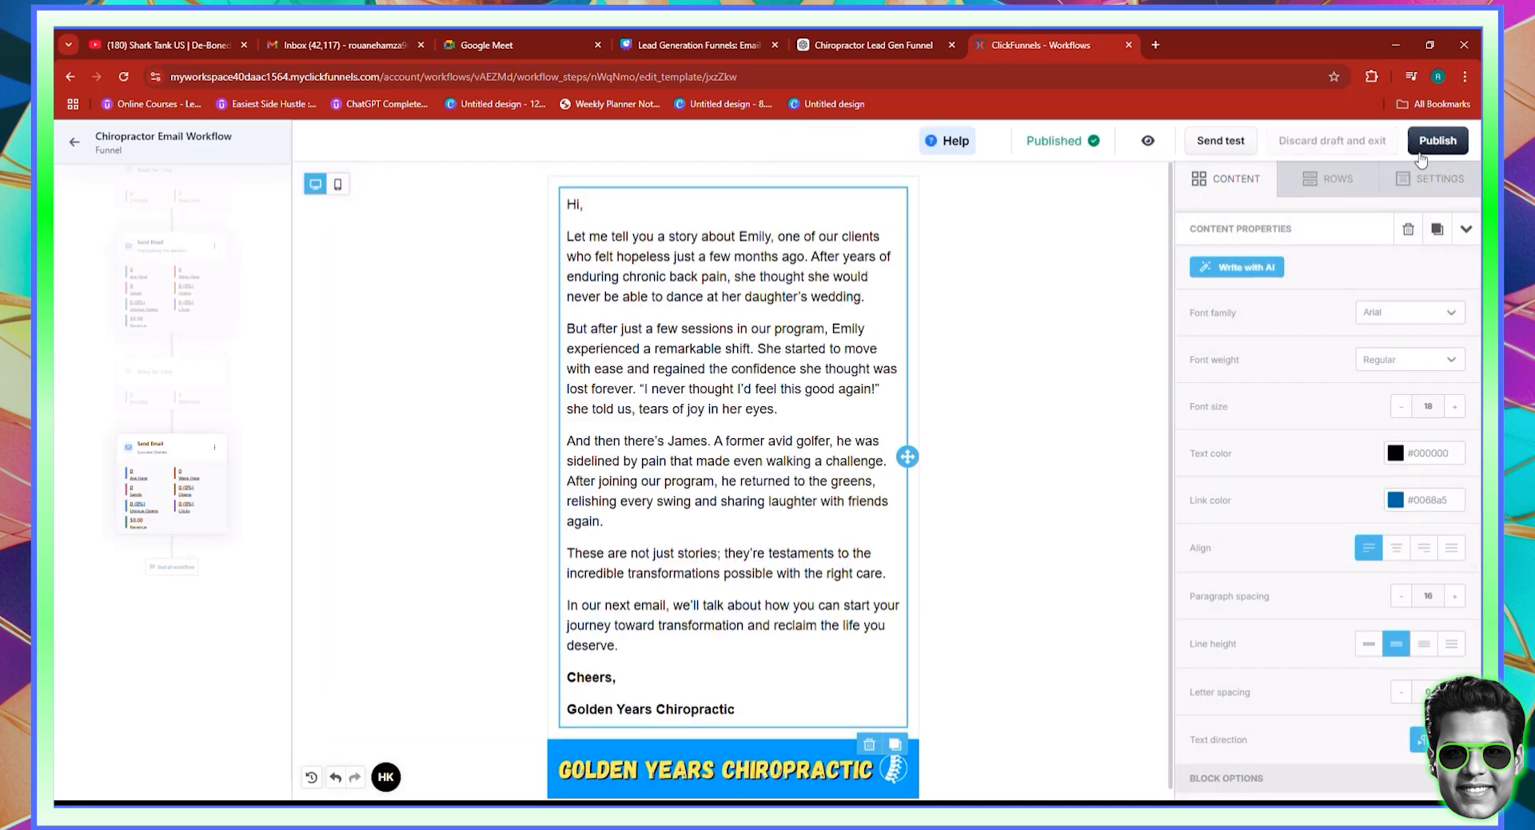
{"action": "left_click", "coordinate": [72, 144]}
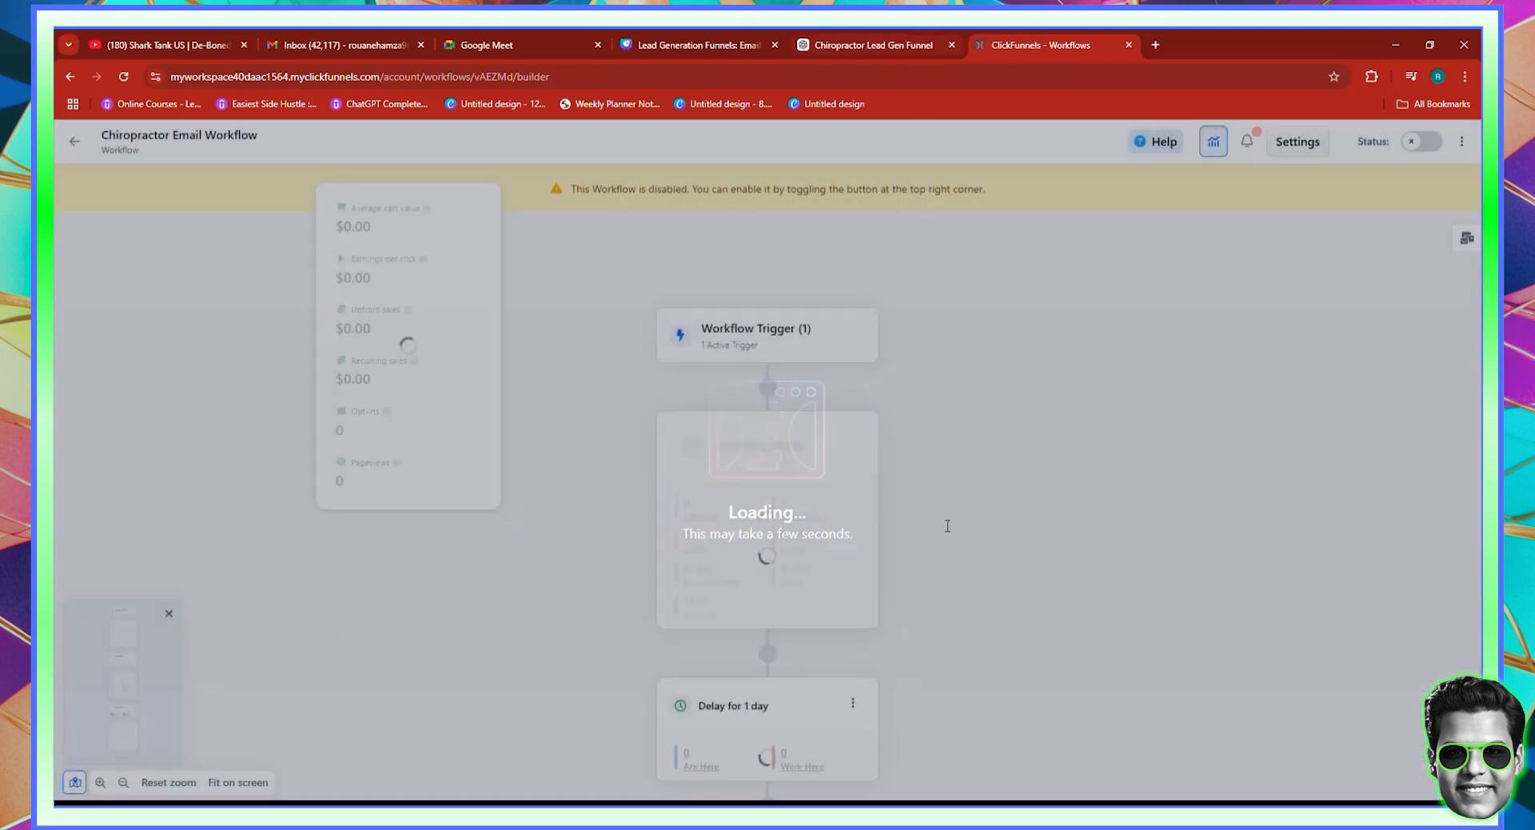
Switch to ChatGPT, copy Email 4's title "Call to Action" and review the phone number placeholder in its body
{"action": "left_click", "coordinate": [876, 45]}
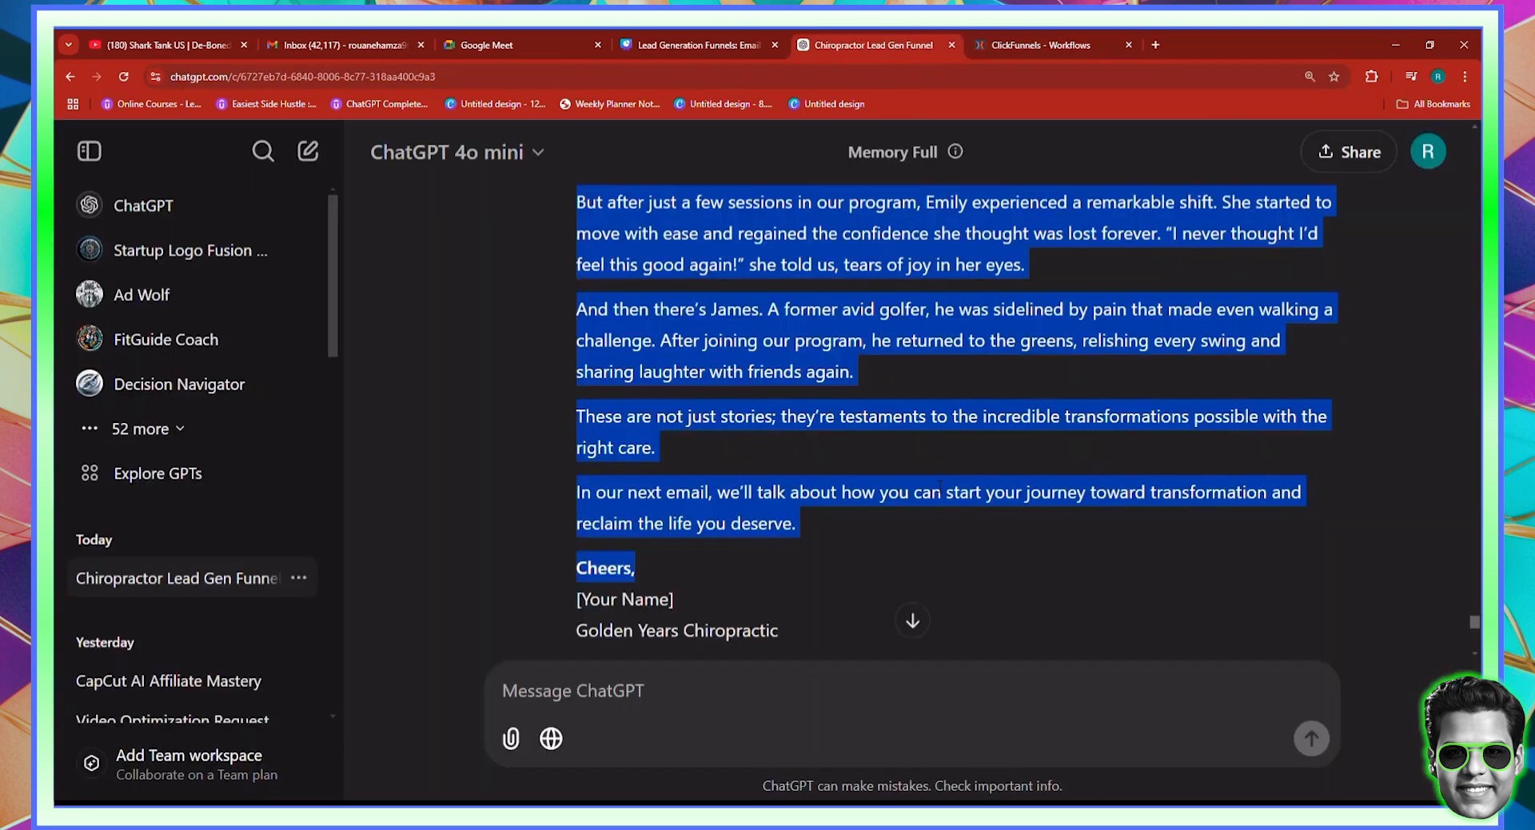
{"action": "scroll", "coordinate": [941, 504], "scroll_direction": "down", "scroll_amount": 5}
{"action": "scroll", "coordinate": [791, 454], "scroll_direction": "down", "scroll_amount": 2}
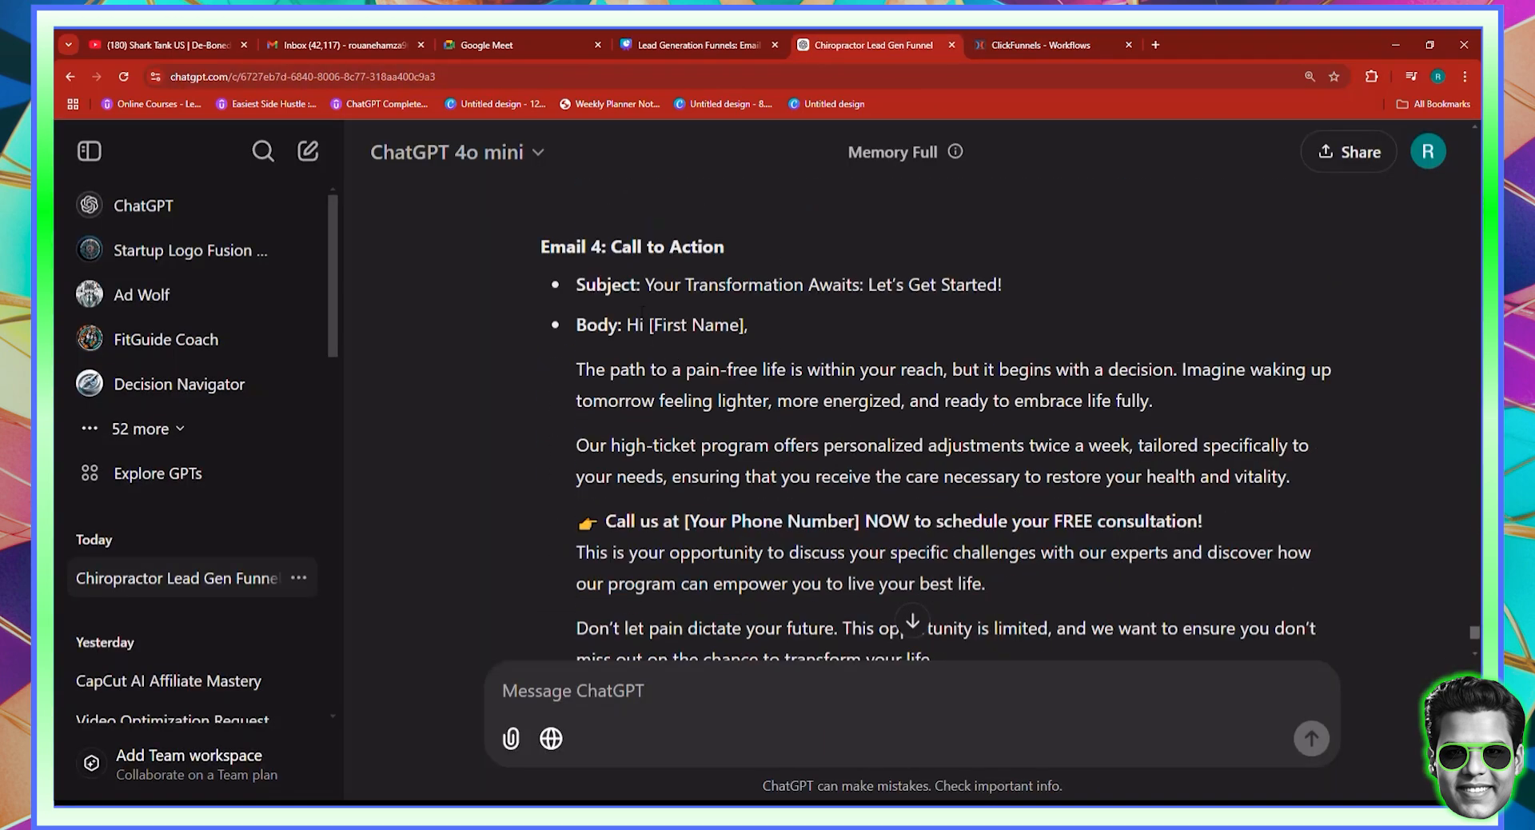
{"action": "left_click_drag", "start_coordinate": [645, 286], "coordinate": [1005, 291]}
{"action": "left_click", "coordinate": [578, 257]}
{"action": "left_click_drag", "start_coordinate": [611, 248], "coordinate": [738, 254]}
{"action": "right_click", "coordinate": [737, 255]}
{"action": "left_click", "coordinate": [760, 265]}
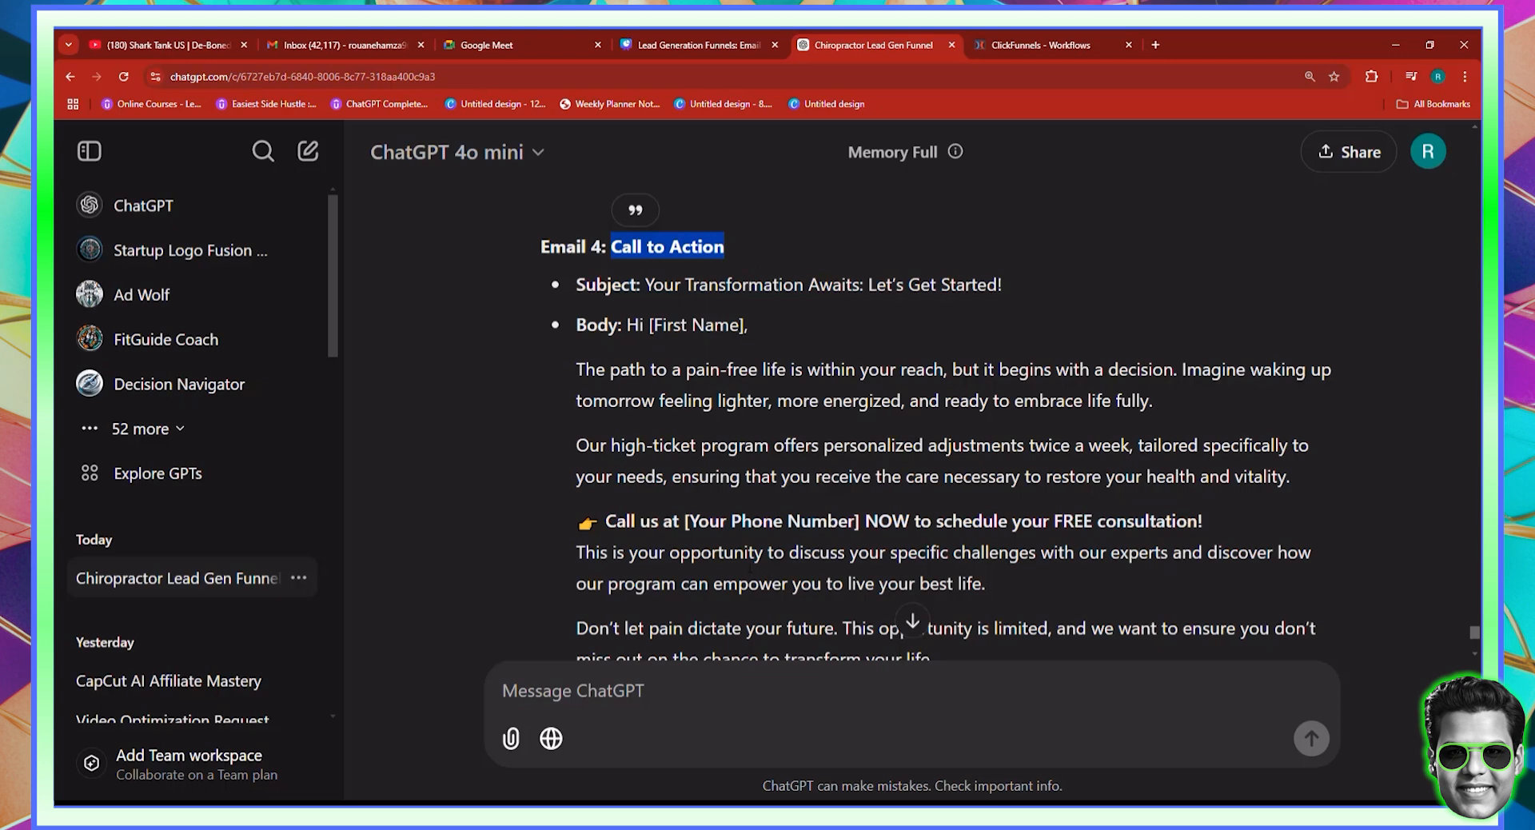
{"action": "left_click_drag", "start_coordinate": [686, 521], "coordinate": [854, 522]}
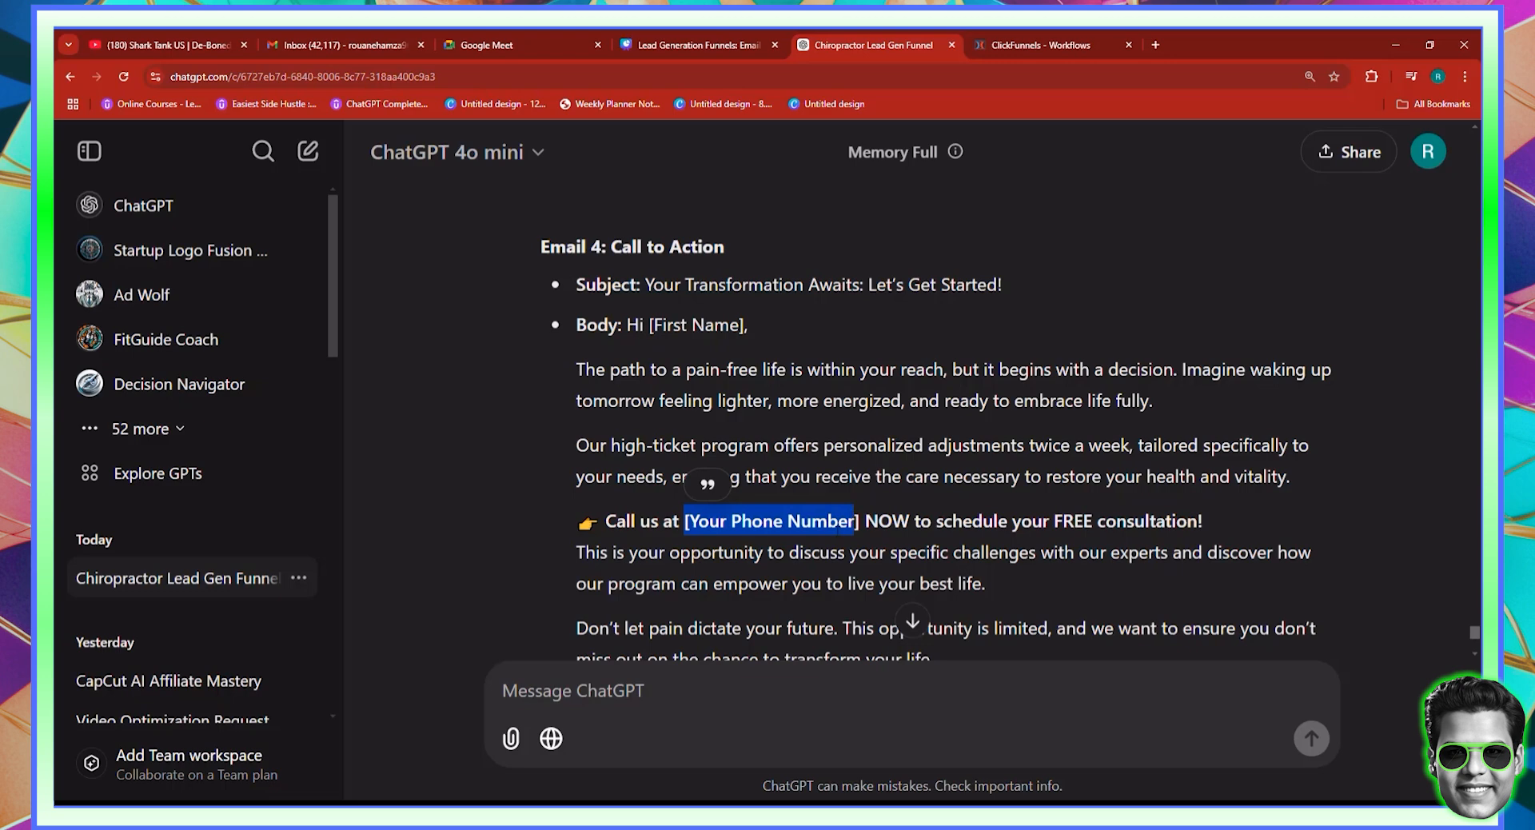
{"action": "scroll", "coordinate": [911, 432], "scroll_direction": "down", "scroll_amount": 2}
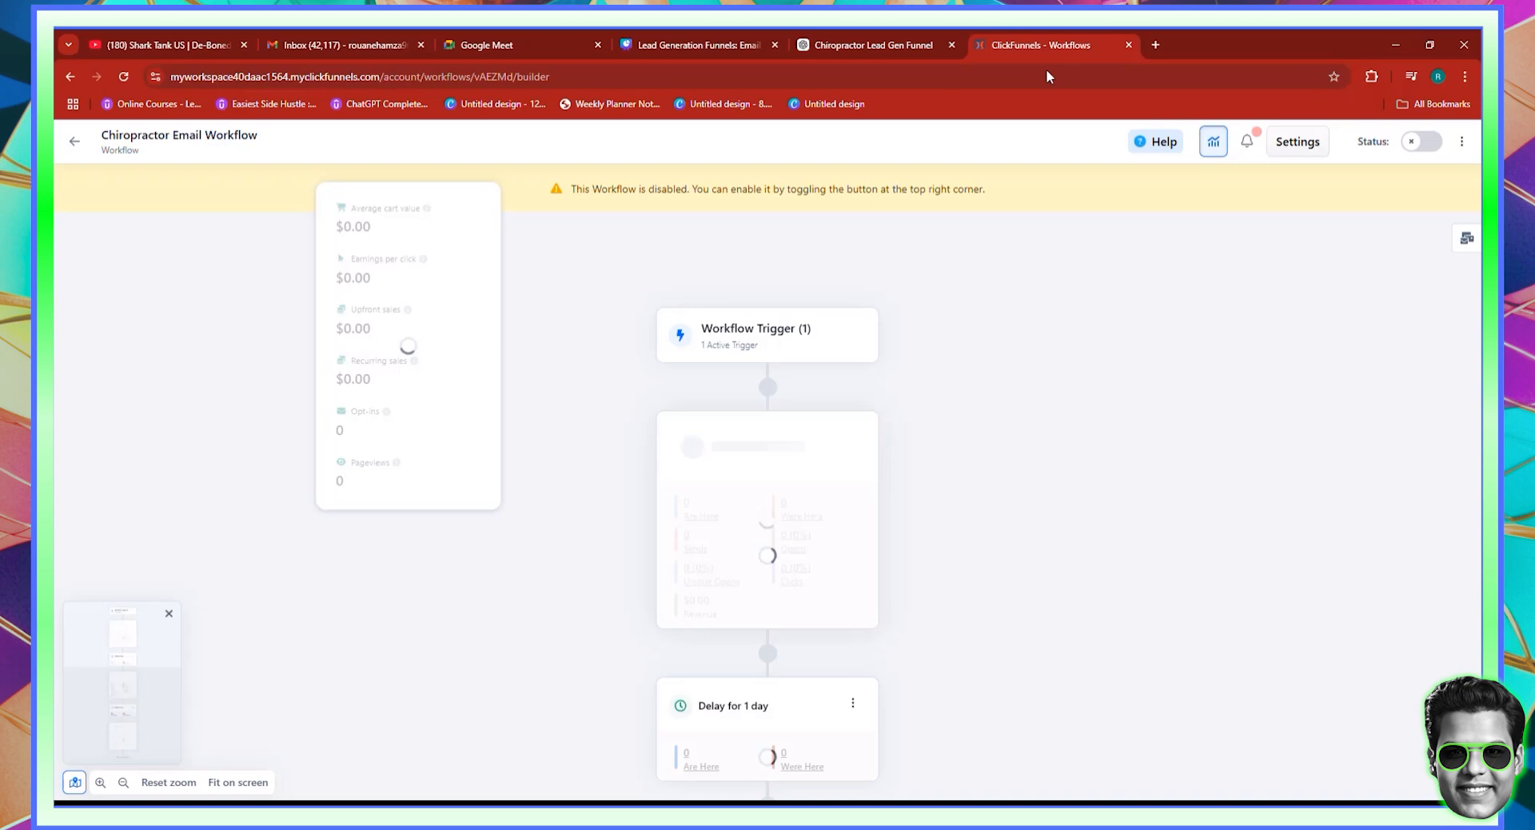
Switch to the ClickFunnels workflow and add a relative delay of 1 day after the Success Stories email
{"action": "left_click", "coordinate": [1063, 42]}
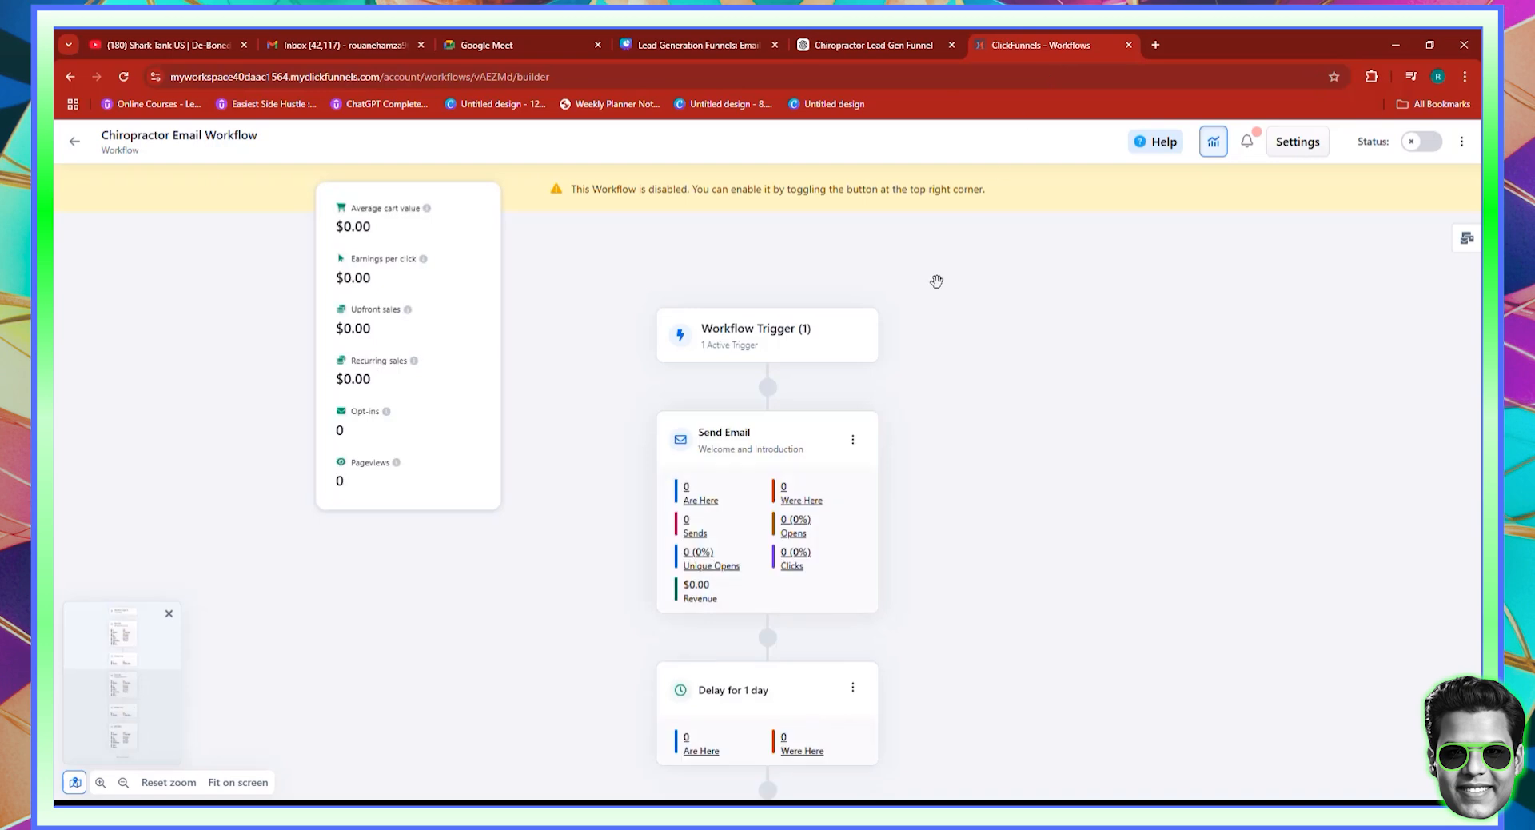
{"action": "scroll", "coordinate": [1003, 339], "scroll_direction": "down", "scroll_amount": 10}
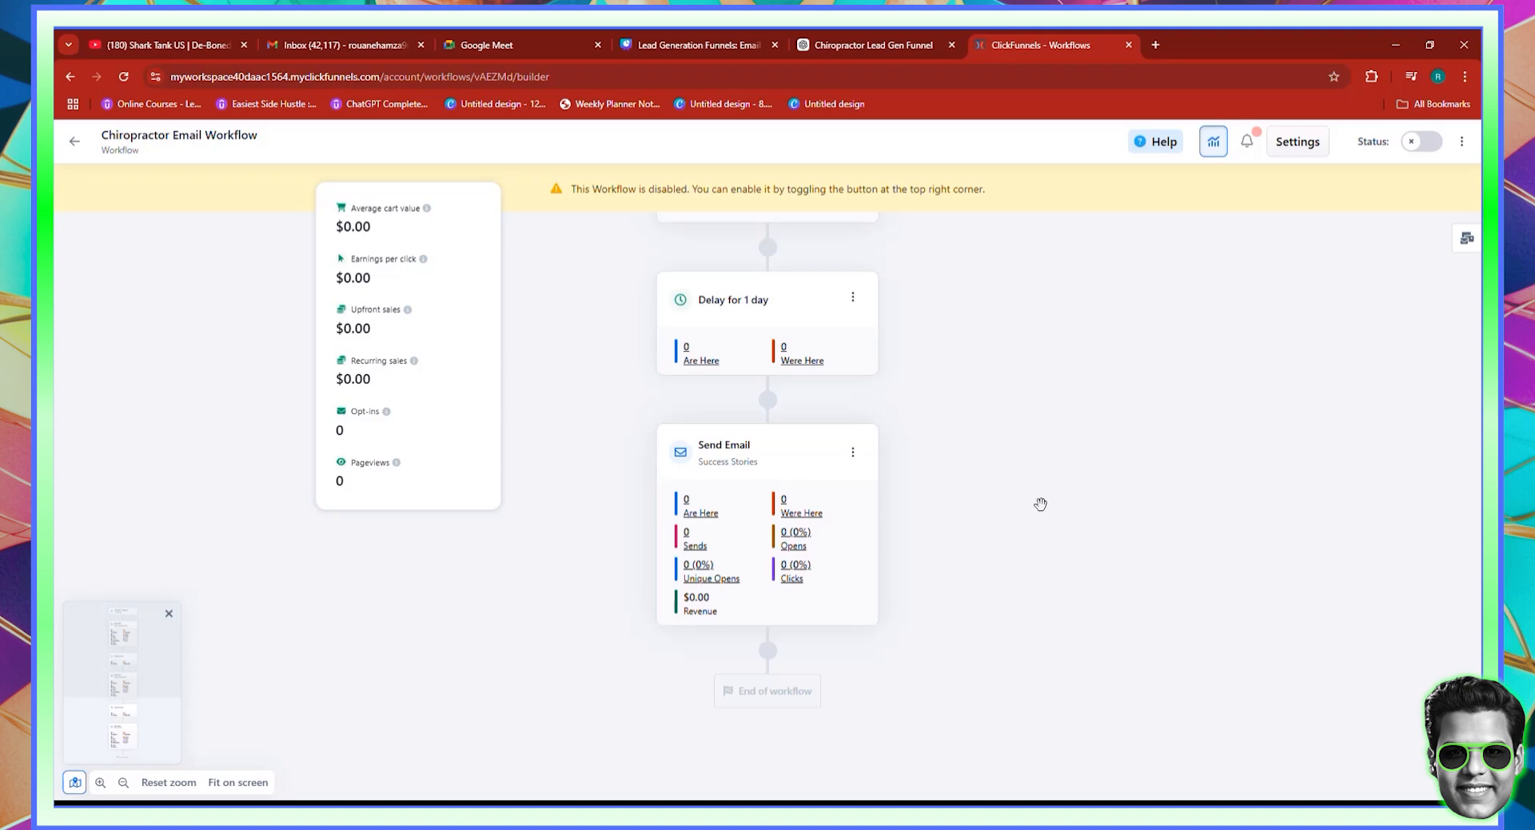
{"action": "left_click", "coordinate": [767, 652]}
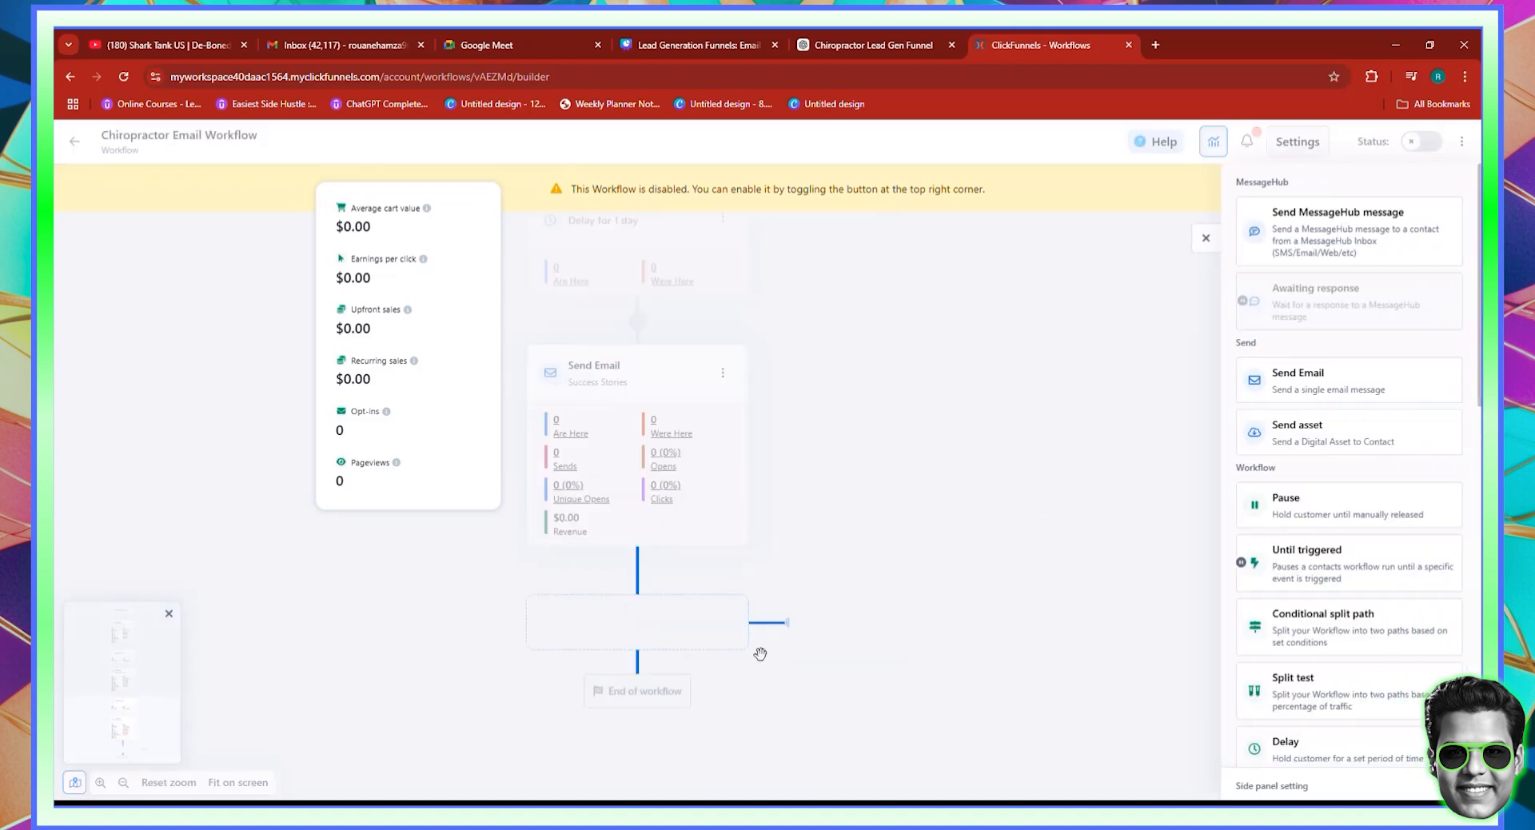
{"action": "left_click", "coordinate": [1320, 748]}
{"action": "left_click", "coordinate": [731, 515]}
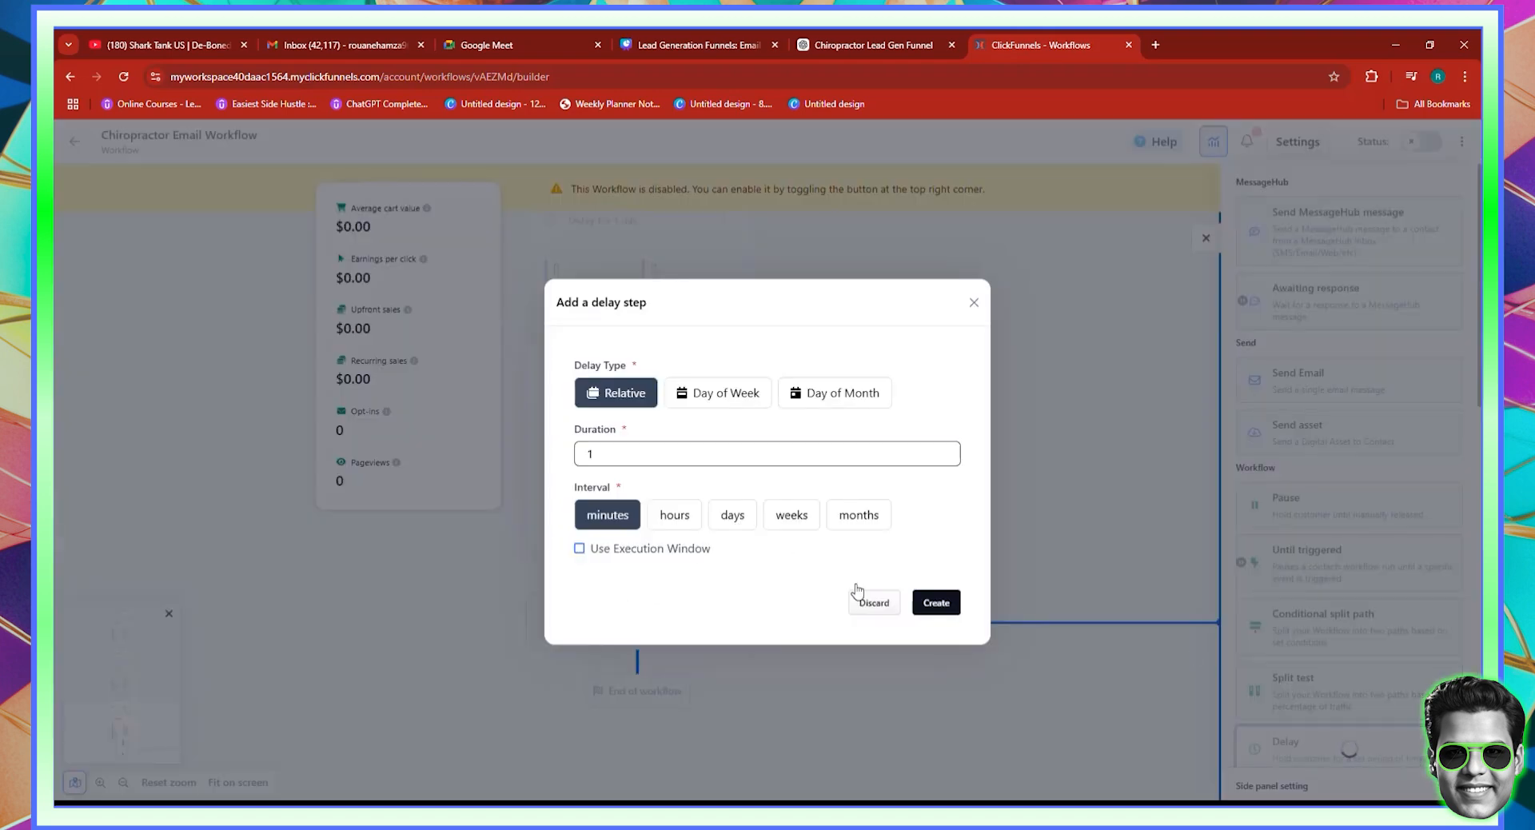
{"action": "left_click", "coordinate": [940, 614]}
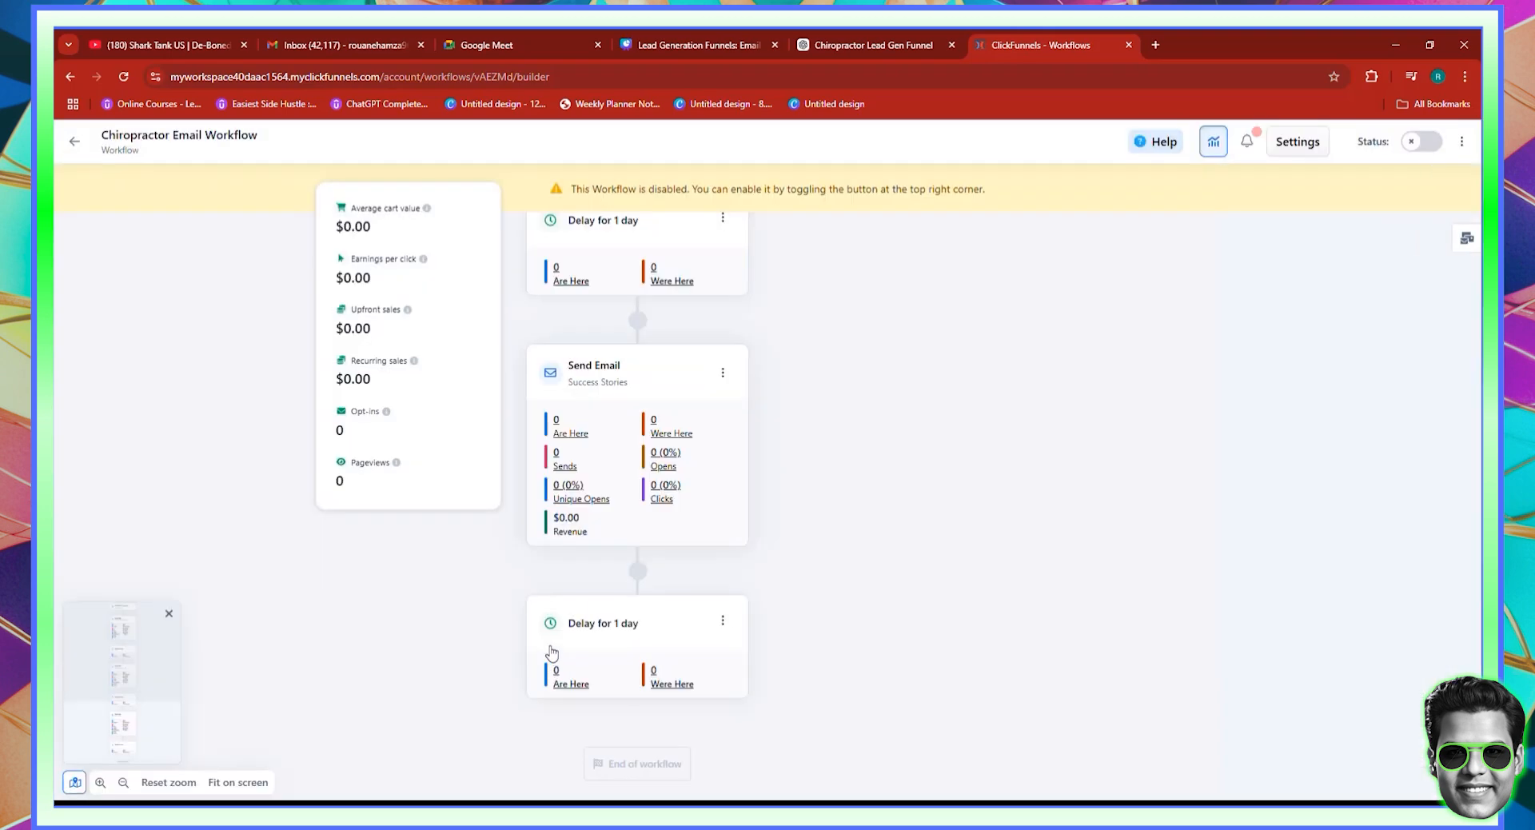
{"action": "left_click_drag", "start_coordinate": [564, 606], "coordinate": [694, 533]}
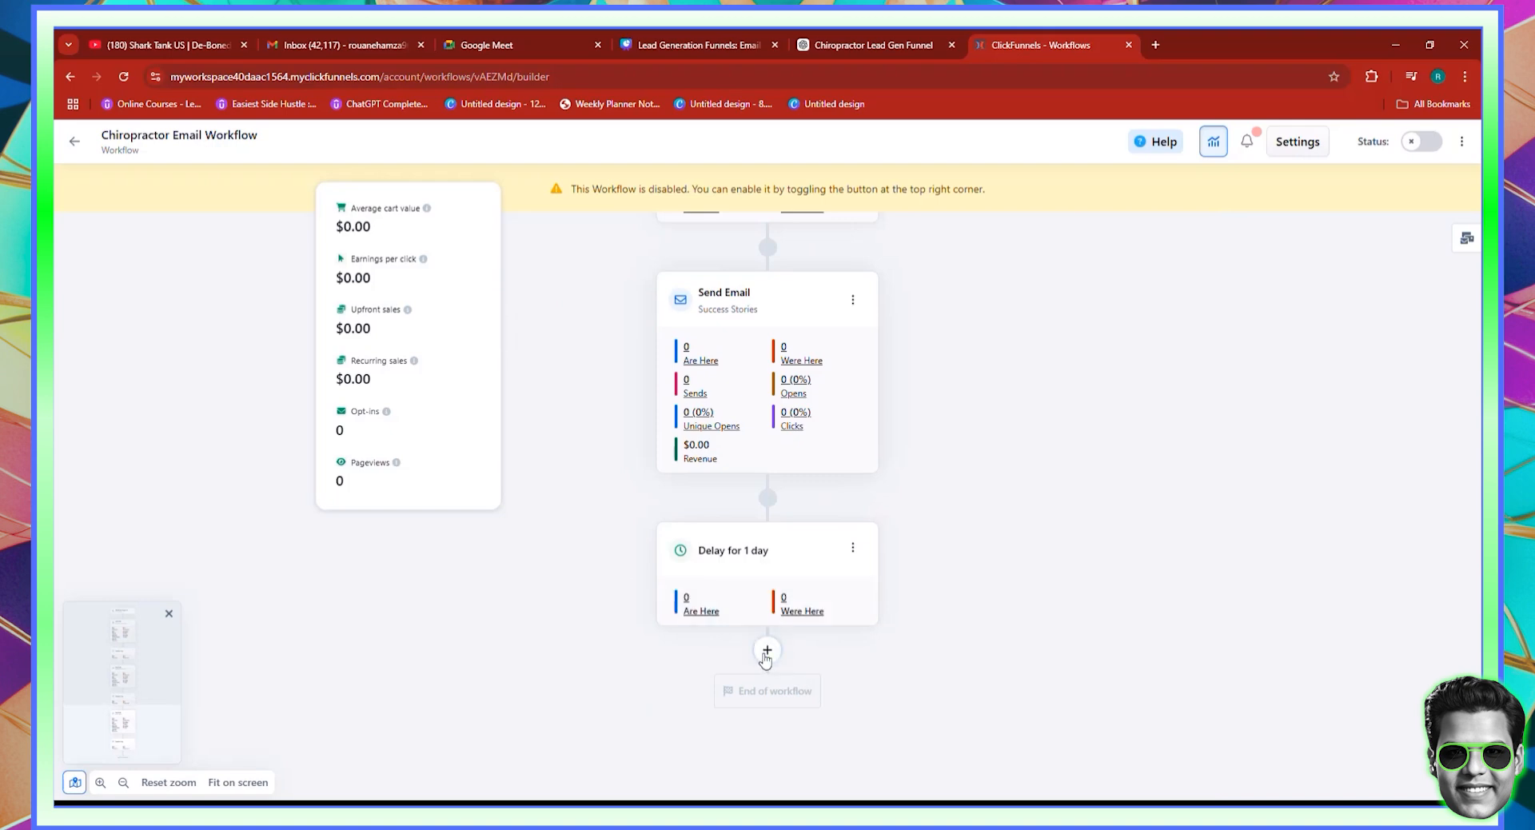
Add a Send Email step after the last 1-day delay from the newest previous Classic Email Template 3, and name it "Call to Action"
{"action": "left_click", "coordinate": [766, 651]}
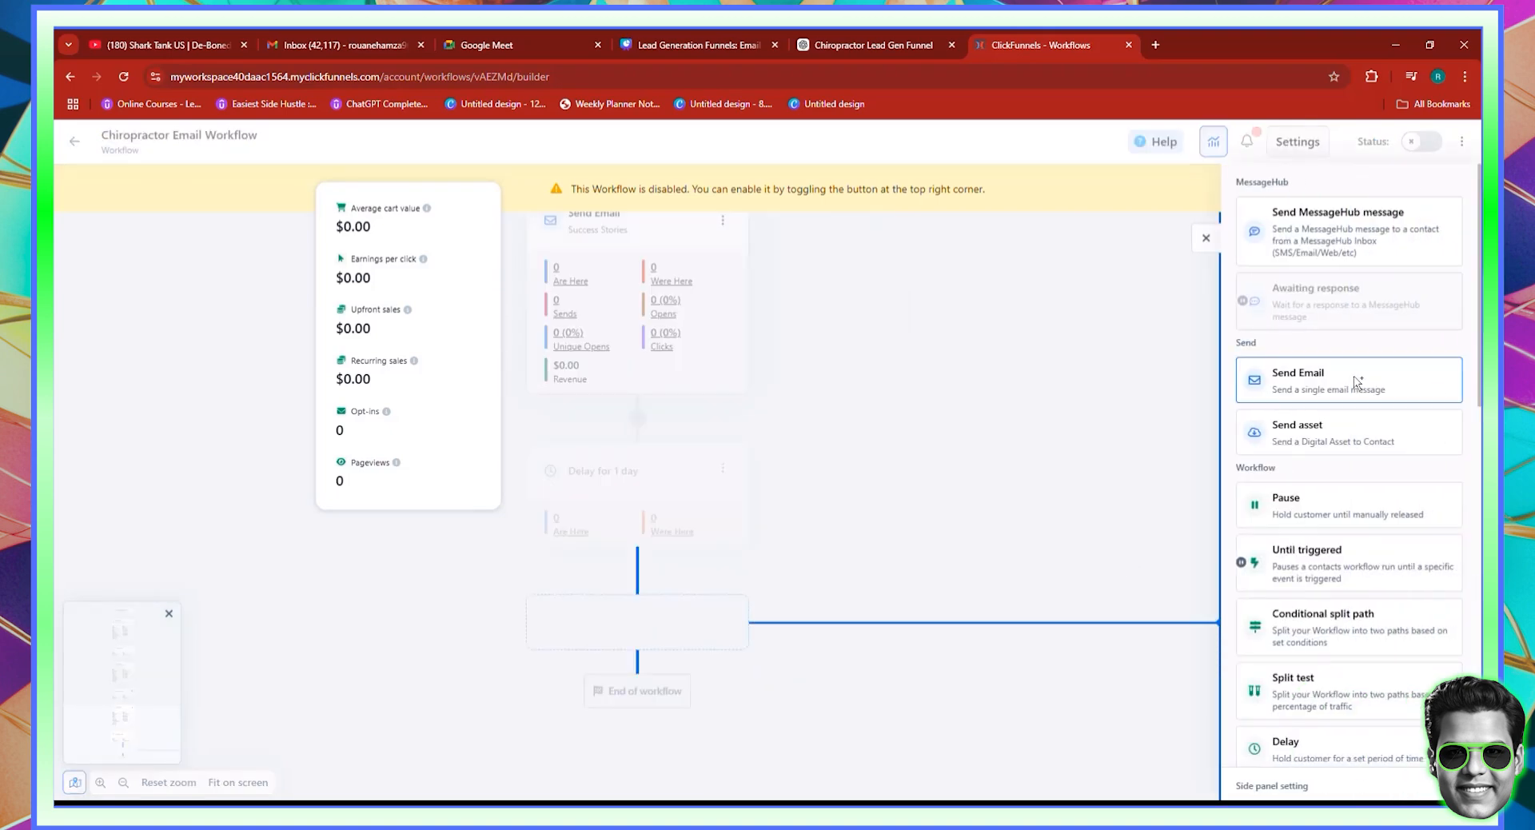
{"action": "left_click", "coordinate": [1356, 381]}
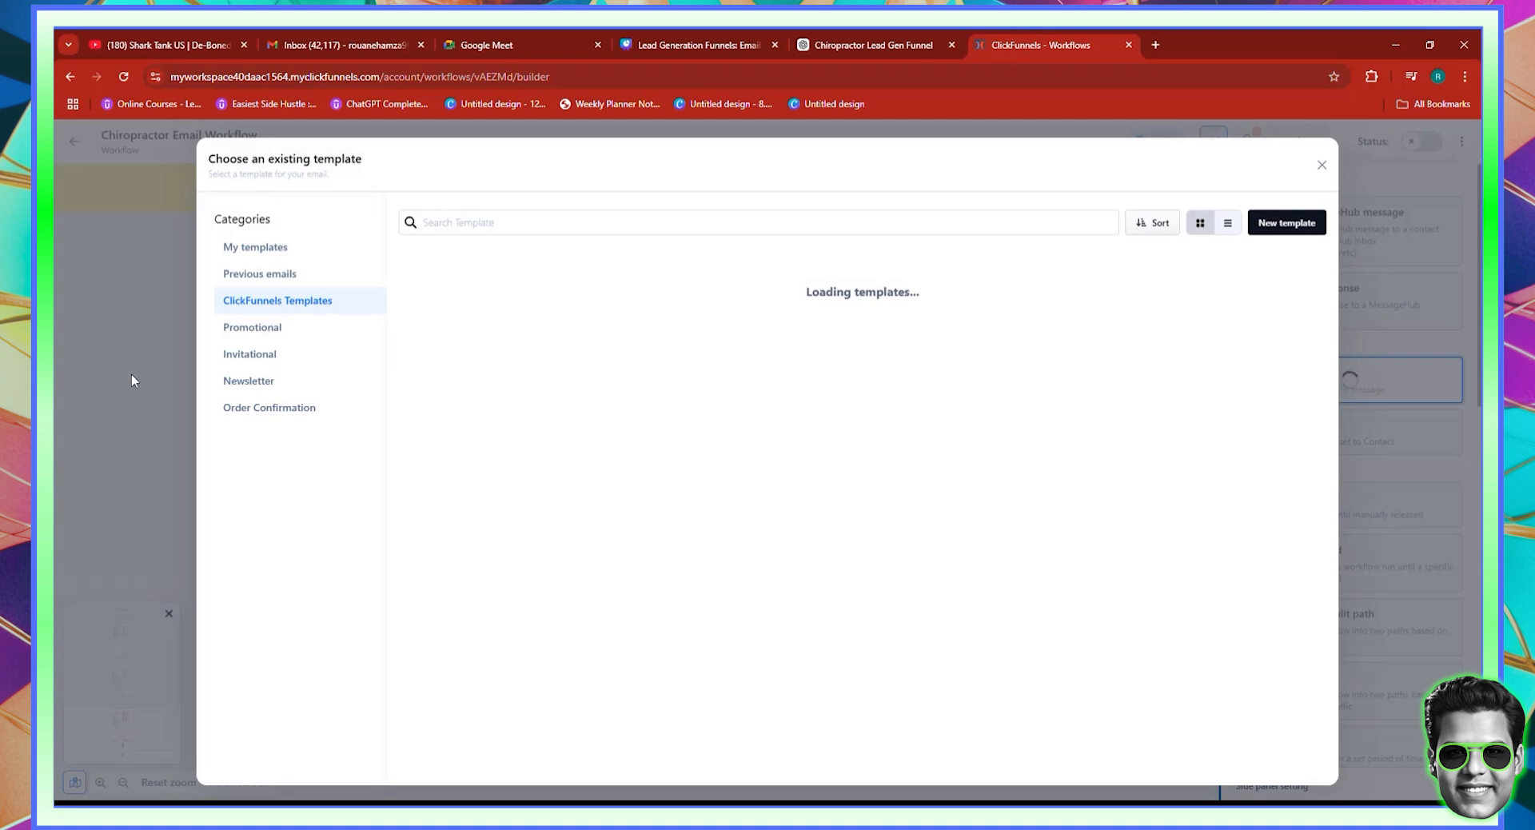
{"action": "left_click", "coordinate": [275, 280]}
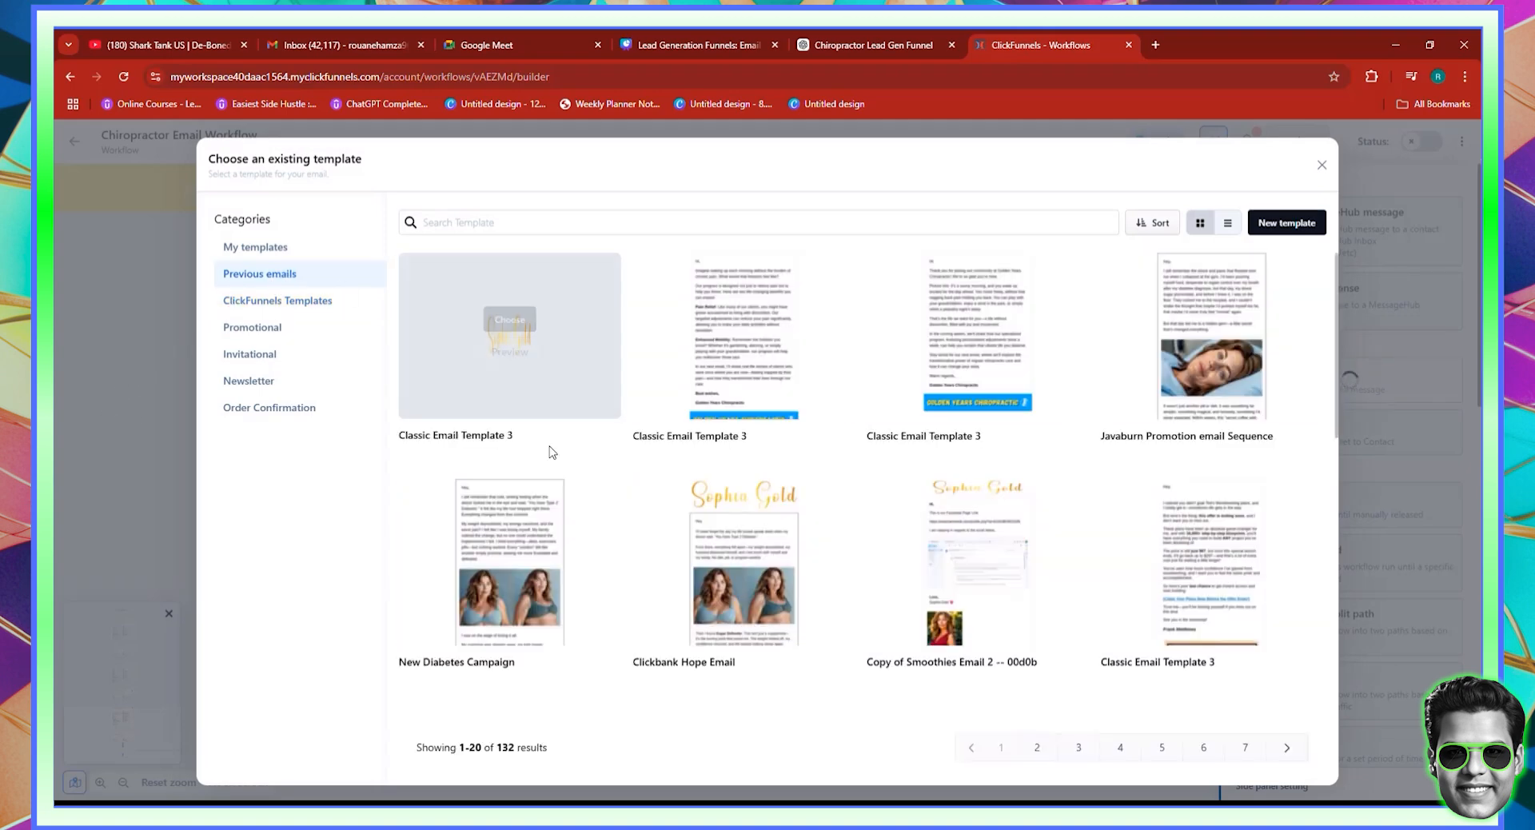
{"action": "mouse_move", "coordinate": [518, 344]}
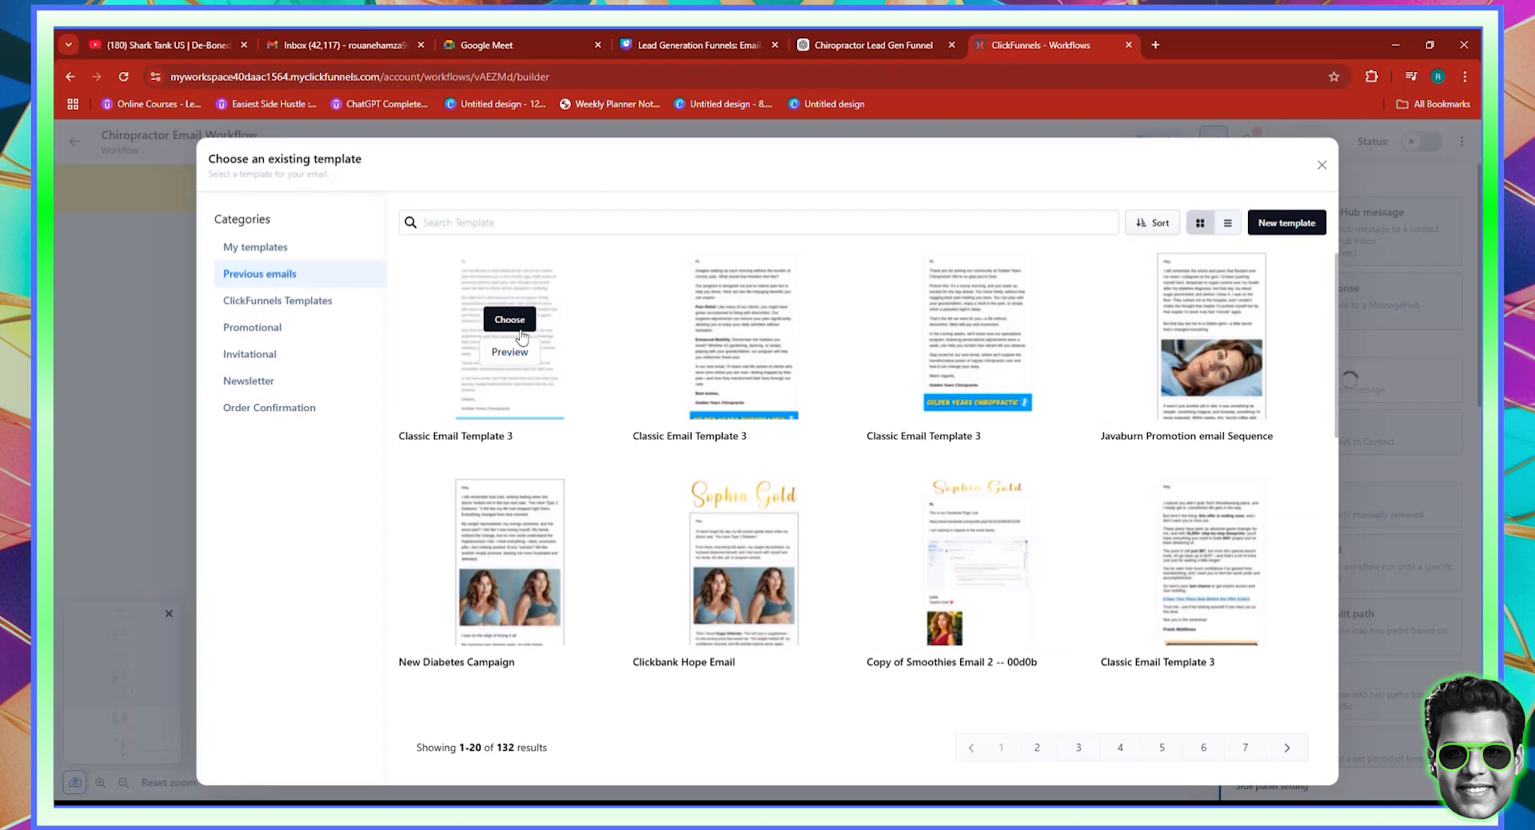
{"action": "left_click", "coordinate": [522, 322]}
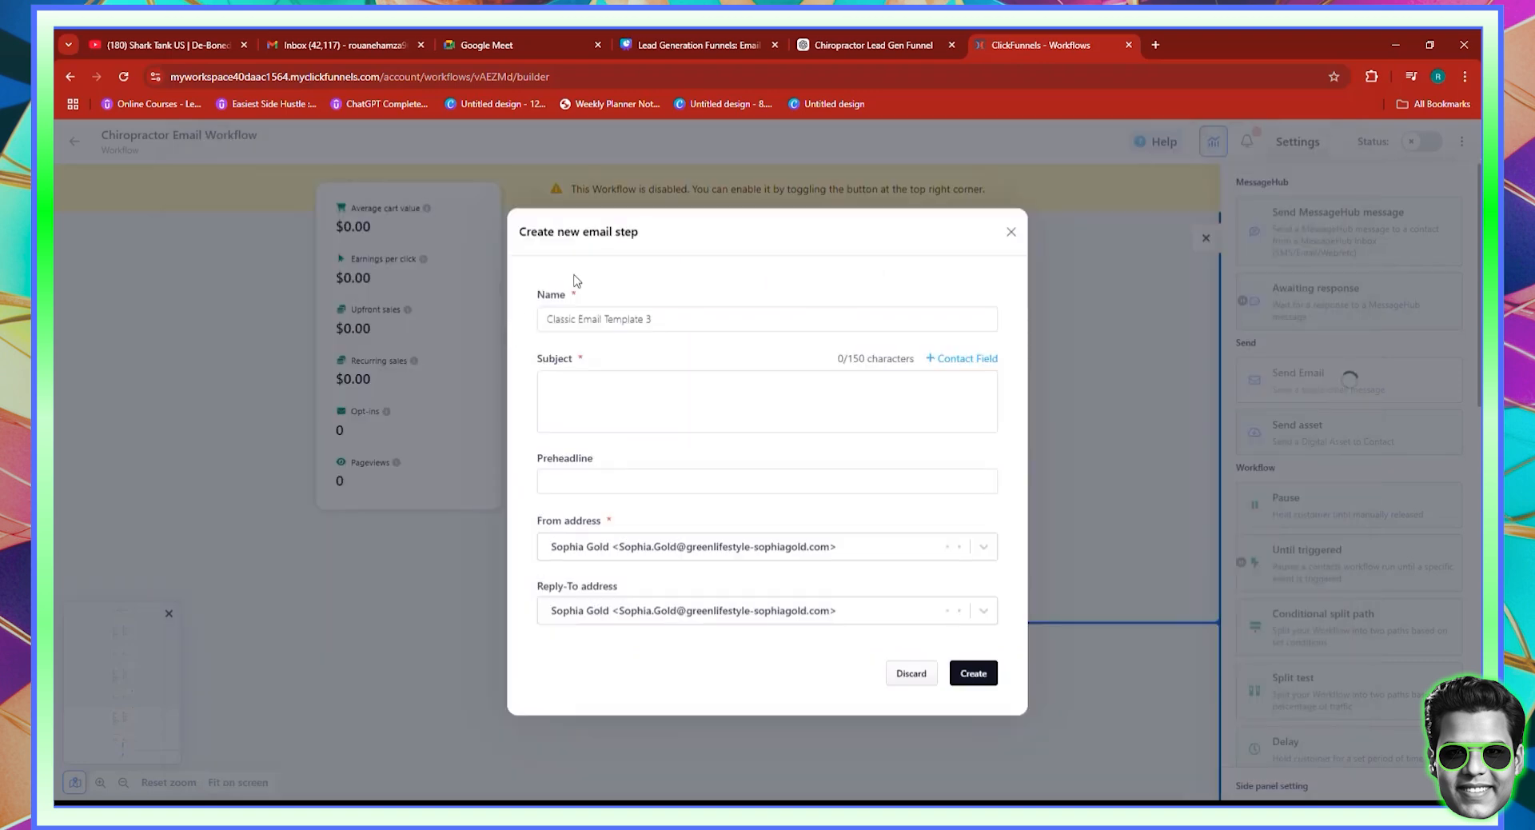
{"action": "triple_click", "coordinate": [618, 319]}
{"action": "right_click", "coordinate": [617, 322]}
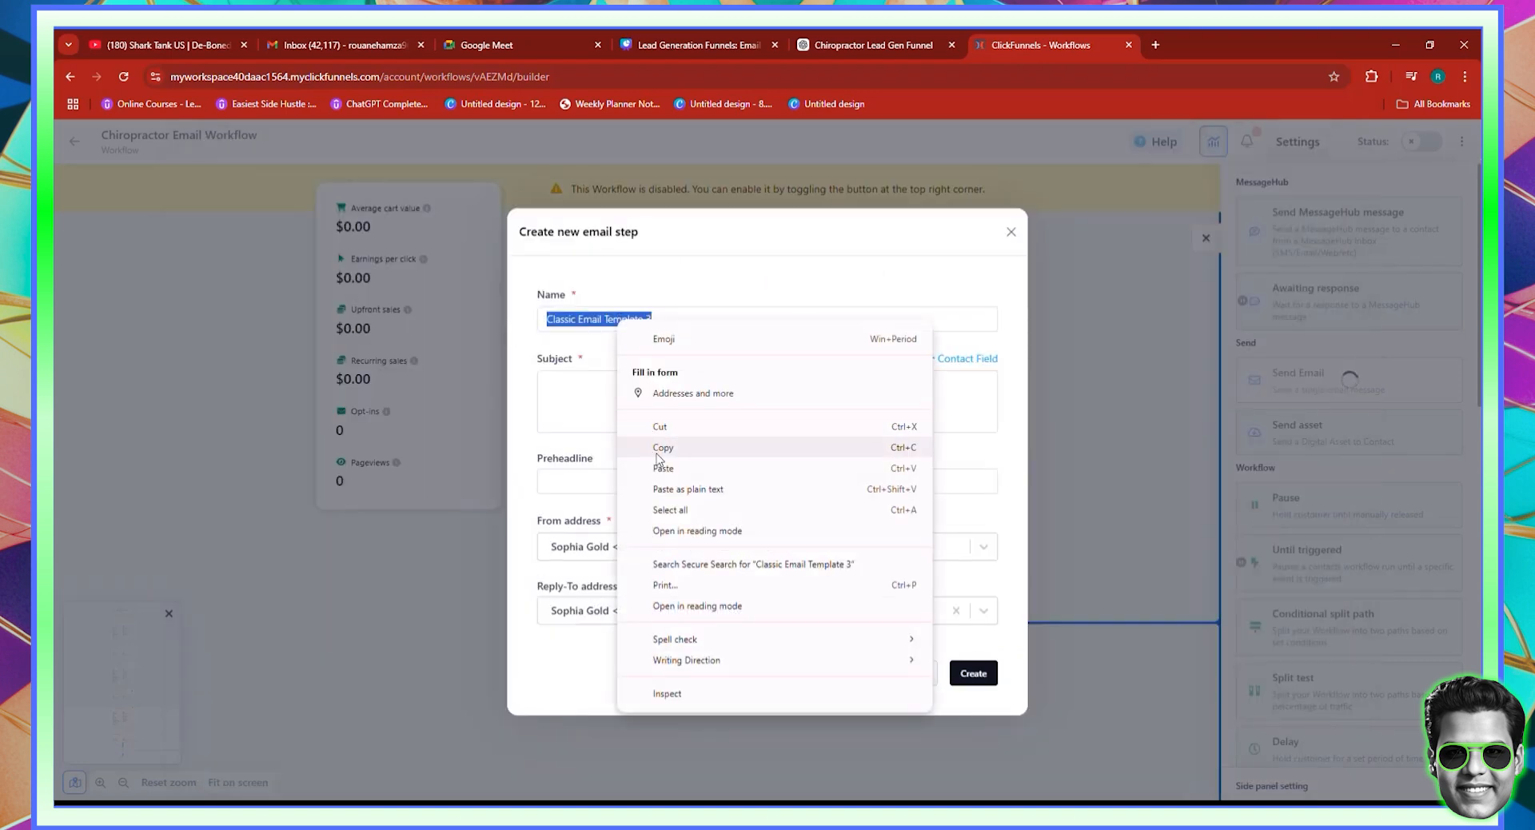
{"action": "left_click", "coordinate": [661, 464]}
Copy Email 4's subject, "Your Transformation Awaits: Let's Get Started!", from ChatGPT and enter it as the Call to Action step's subject in ClickFunnels
{"action": "left_click", "coordinate": [886, 41]}
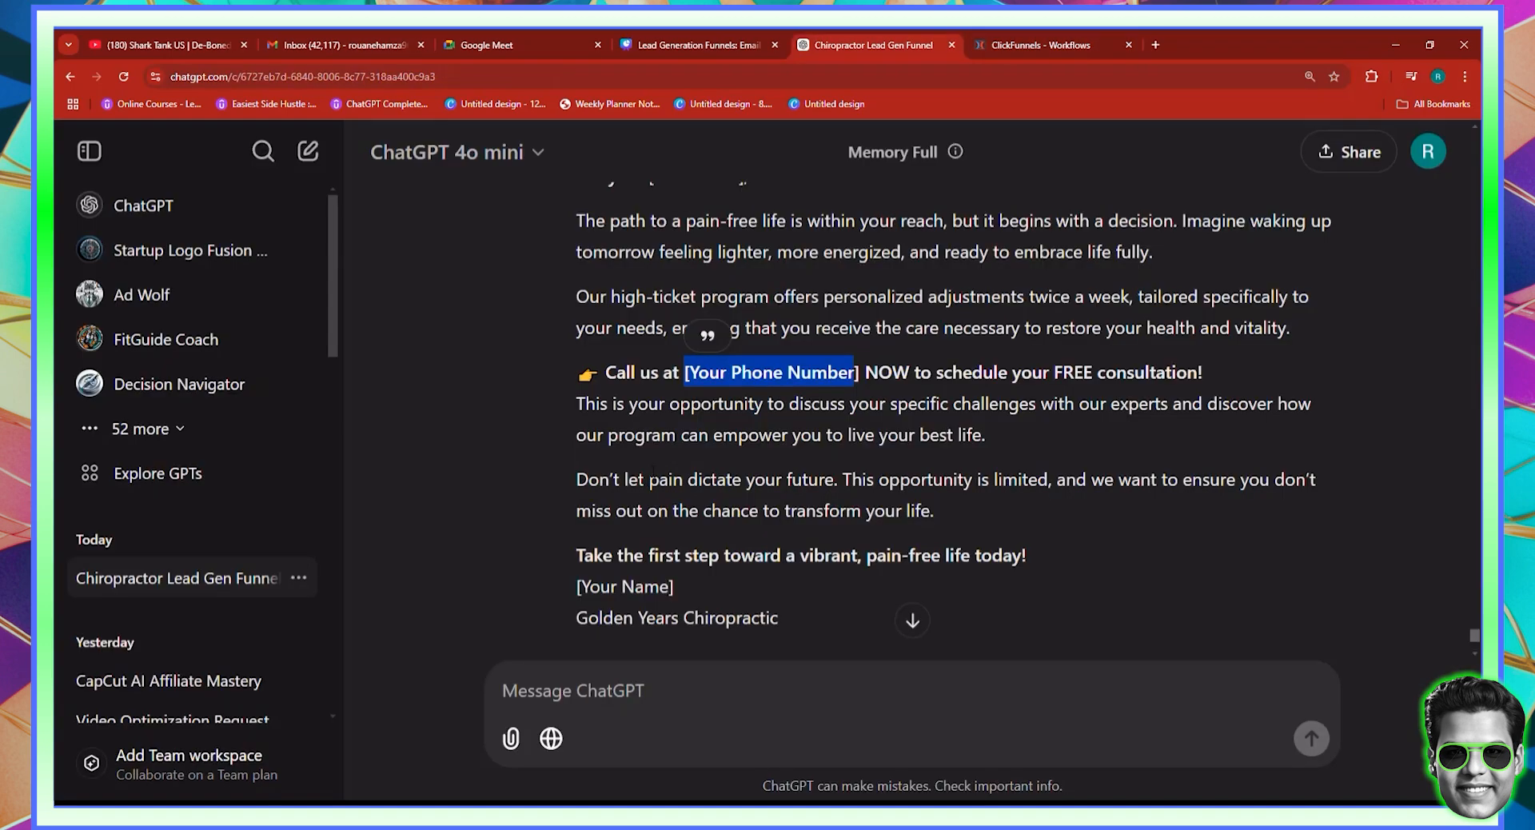
{"action": "scroll", "coordinate": [658, 467], "scroll_direction": "up", "scroll_amount": 2}
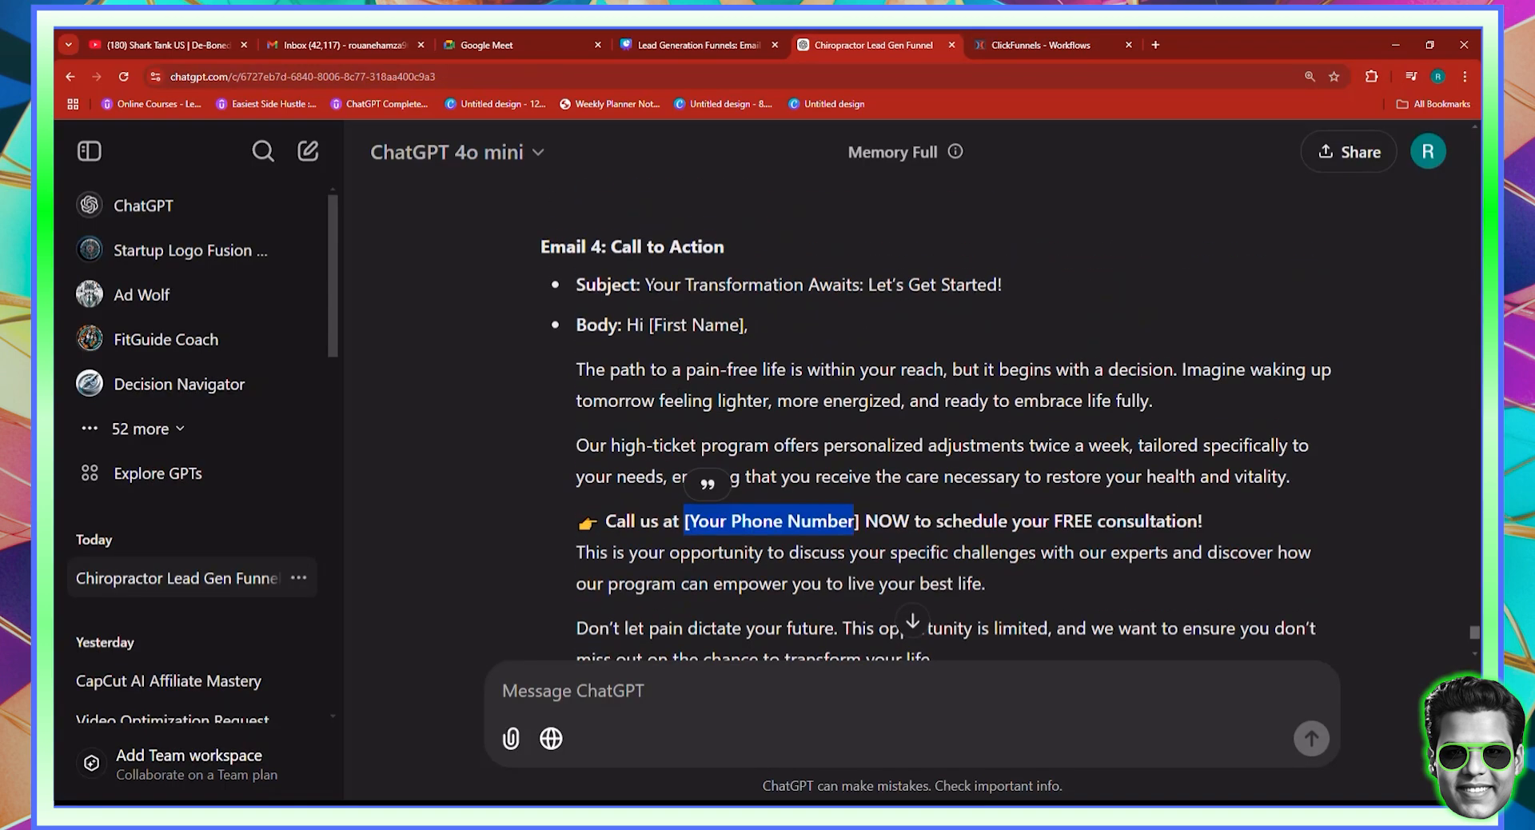
{"action": "left_click_drag", "start_coordinate": [646, 285], "coordinate": [1004, 290]}
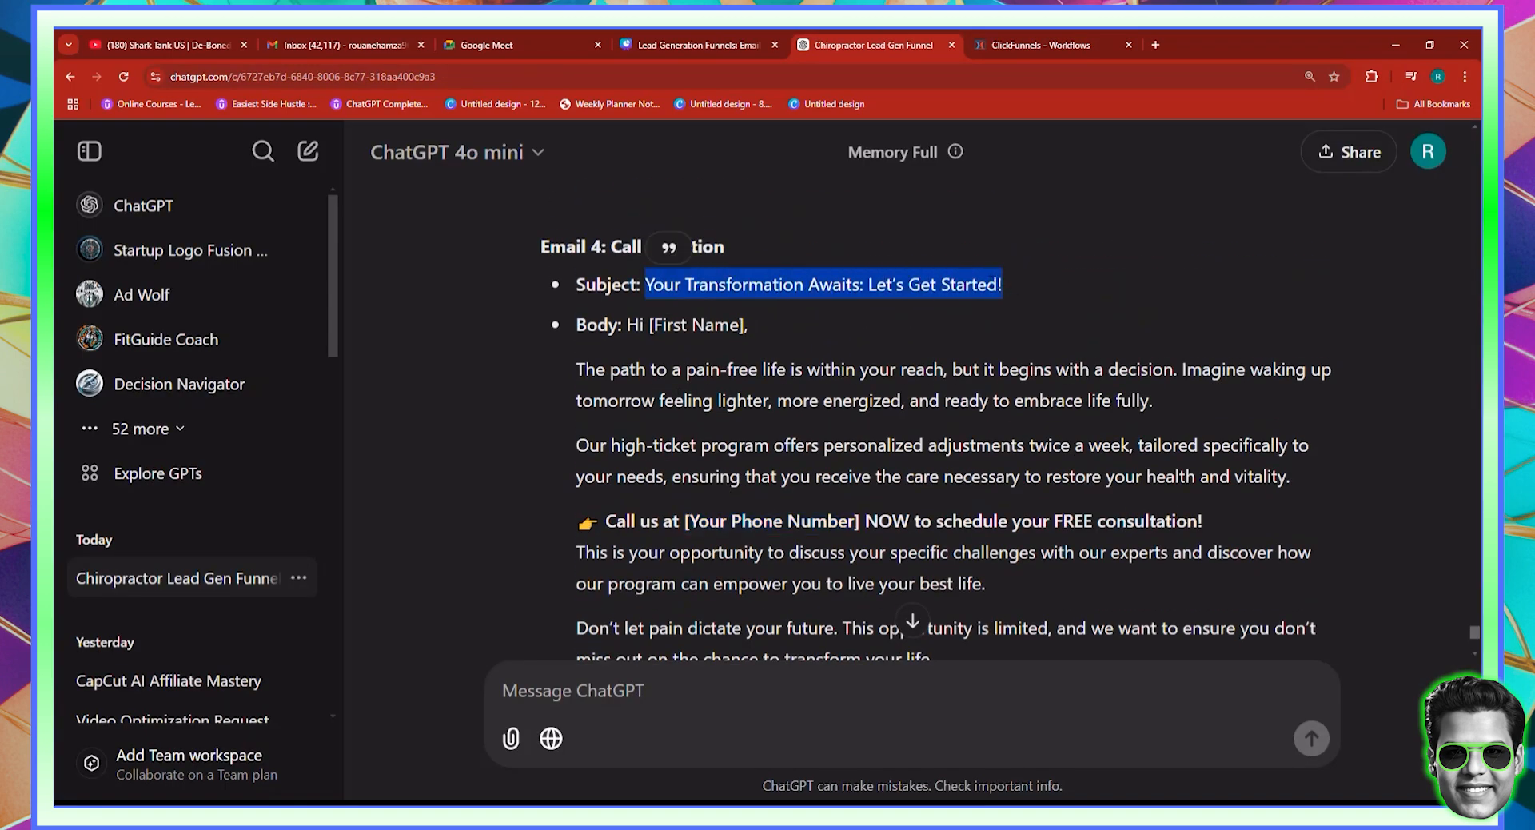
{"action": "right_click", "coordinate": [989, 282]}
{"action": "left_click", "coordinate": [1019, 296]}
{"action": "left_click", "coordinate": [1046, 45]}
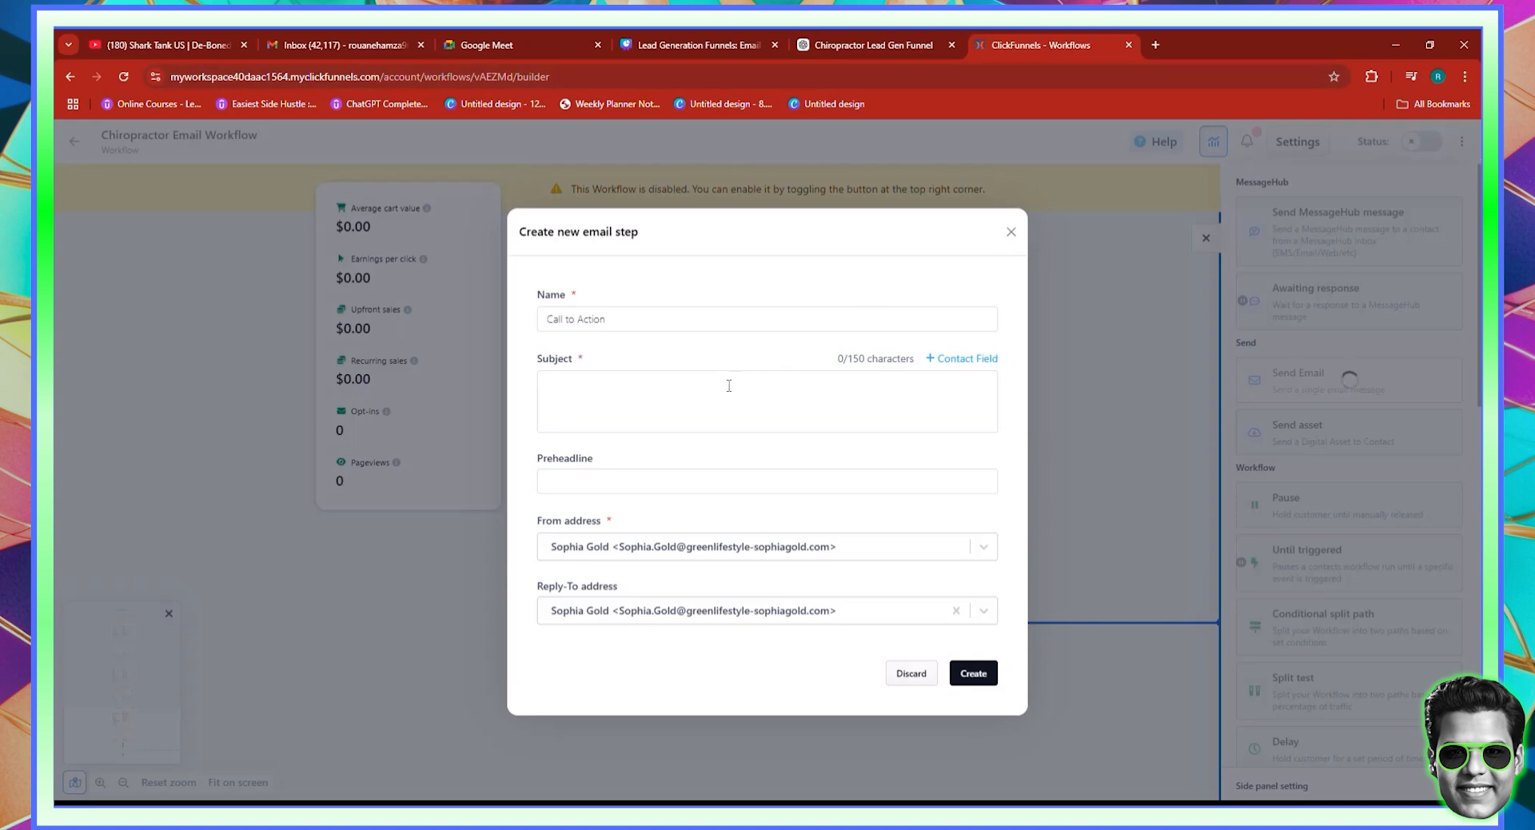
{"action": "left_click", "coordinate": [714, 408]}
{"action": "key", "text": "ctrl+v"}
Set the Call to Action email's From and Reply-To addresses to the doctor's goldenyearchiropractic.com address
{"action": "left_click", "coordinate": [982, 553]}
{"action": "scroll", "coordinate": [898, 646], "scroll_direction": "down", "scroll_amount": 3}
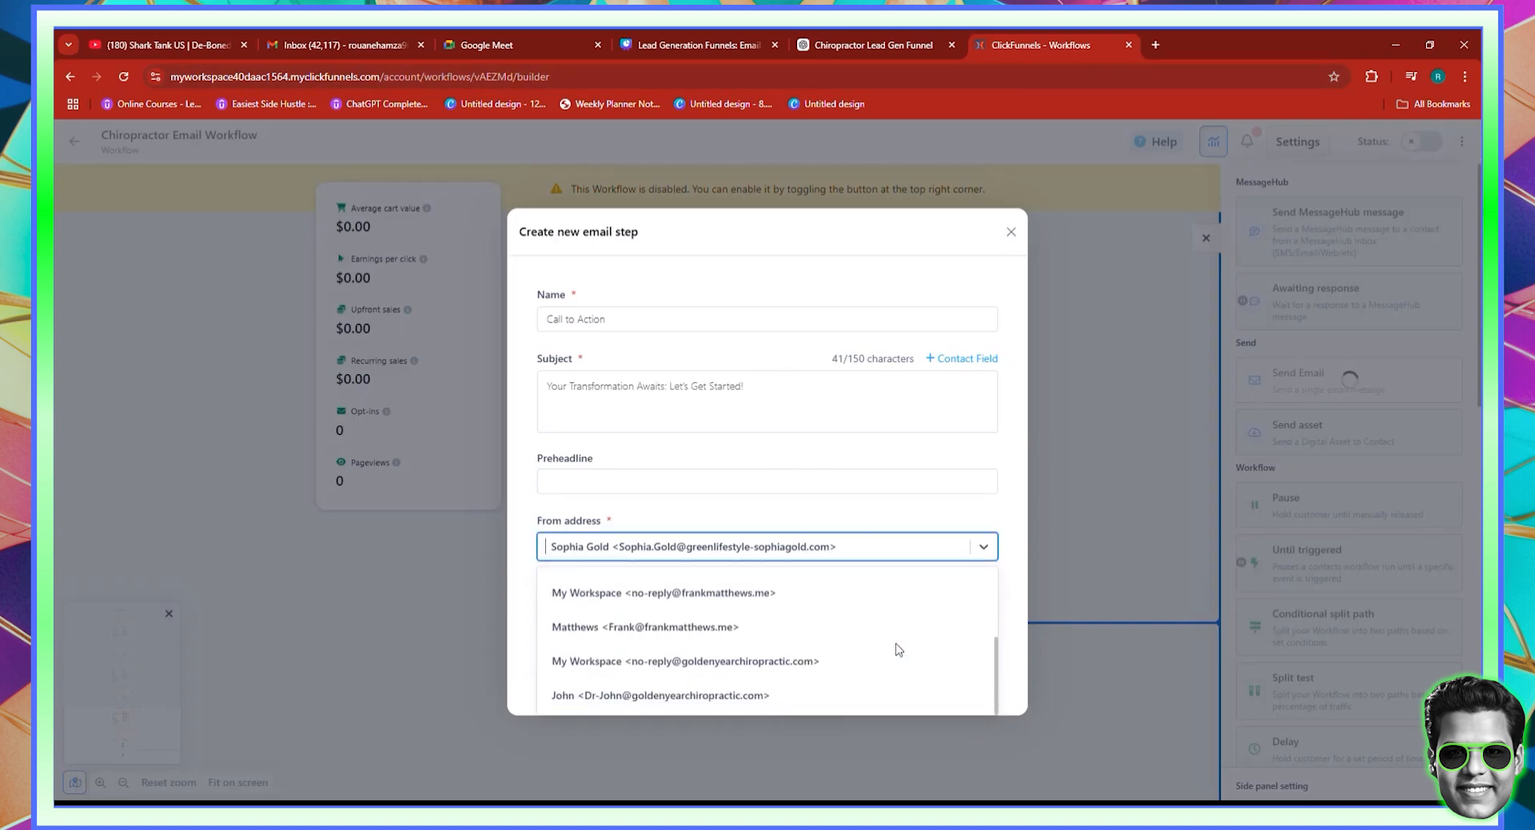
{"action": "left_click", "coordinate": [774, 701]}
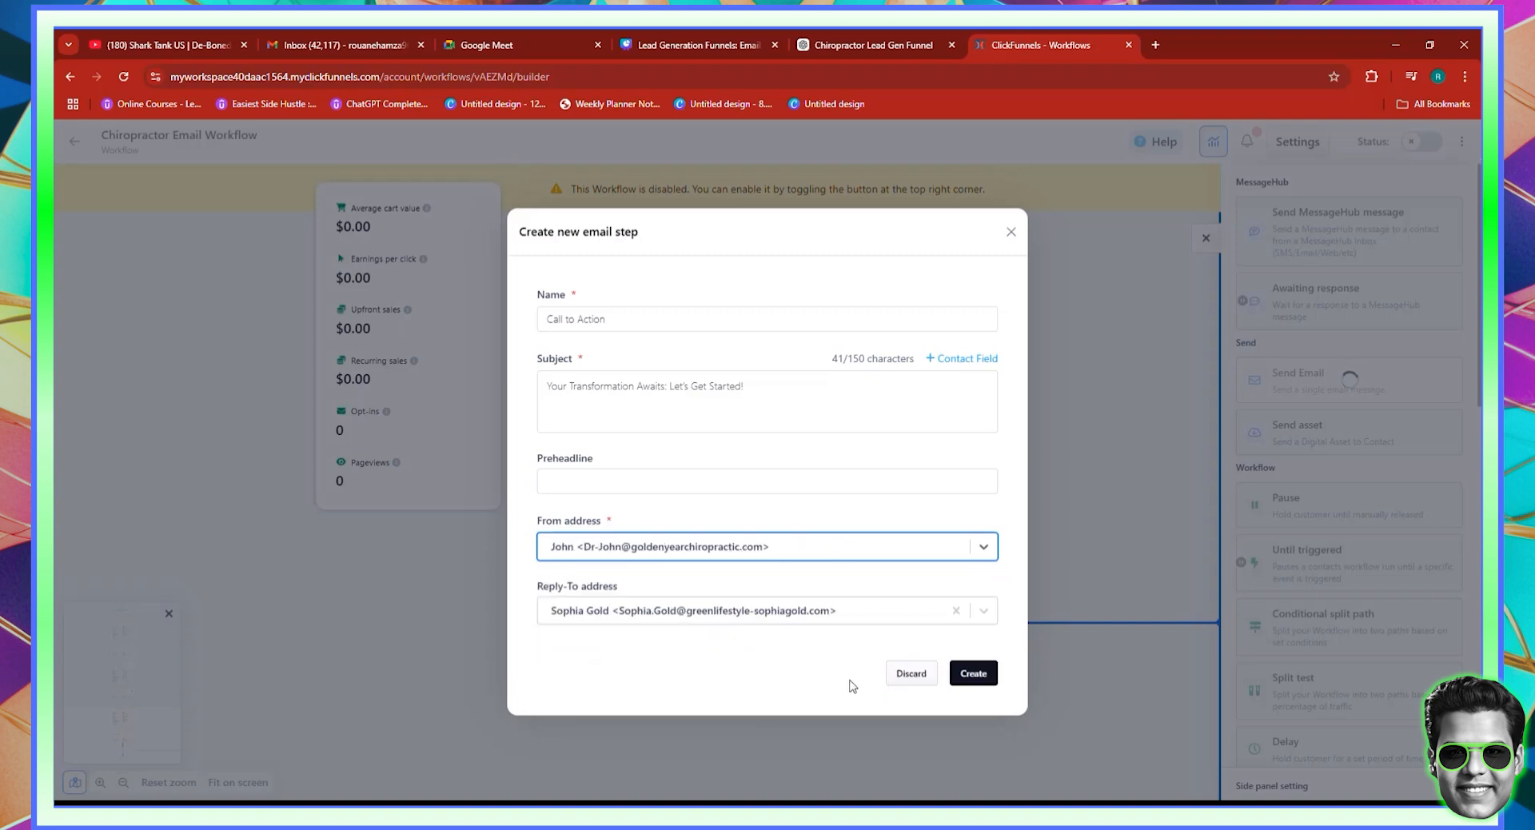
{"action": "left_click", "coordinate": [982, 614]}
{"action": "scroll", "coordinate": [904, 688], "scroll_direction": "down", "scroll_amount": 3}
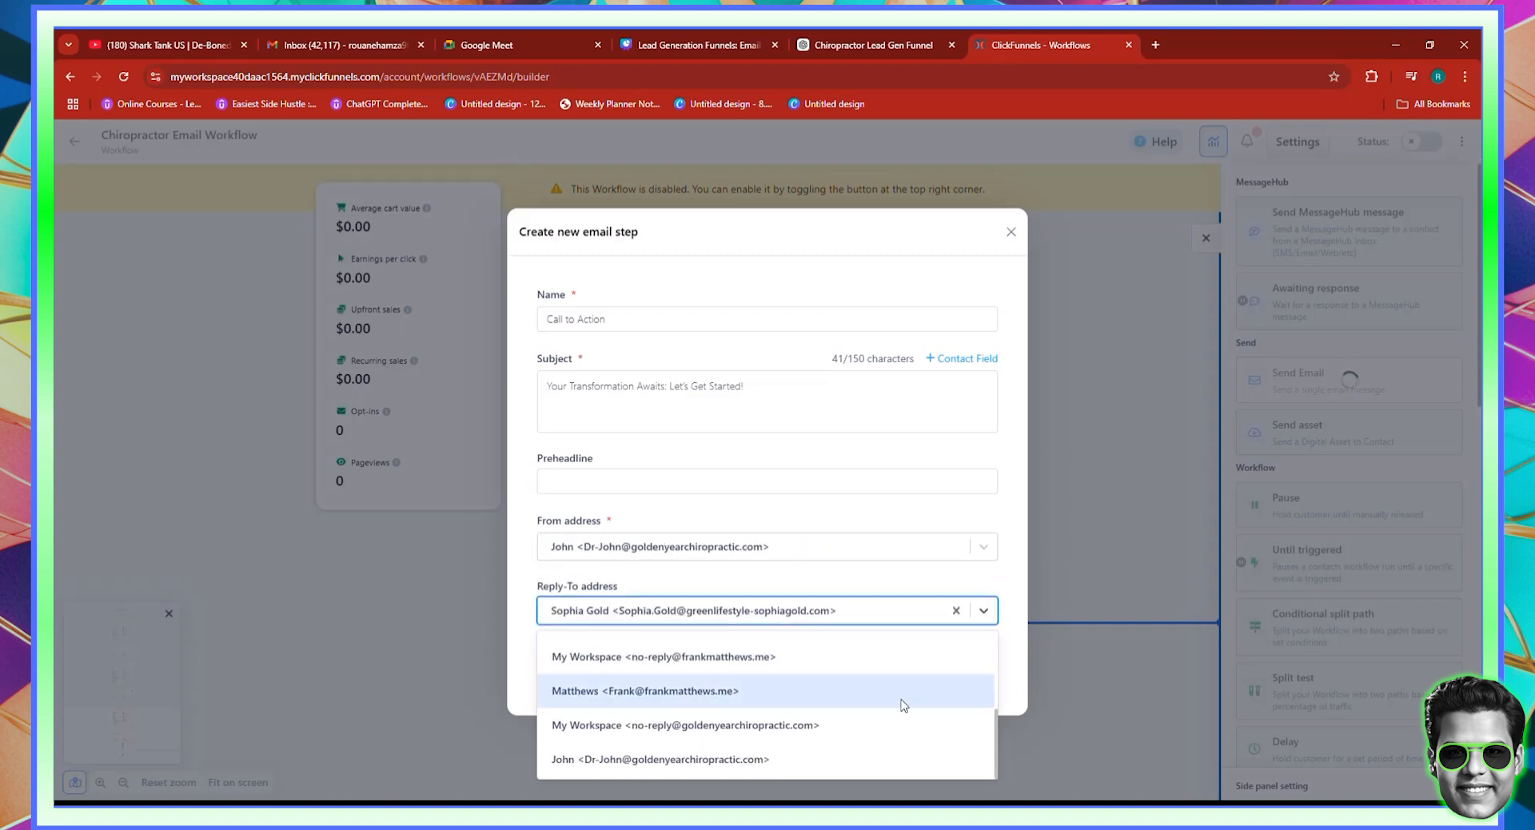
{"action": "left_click", "coordinate": [778, 761]}
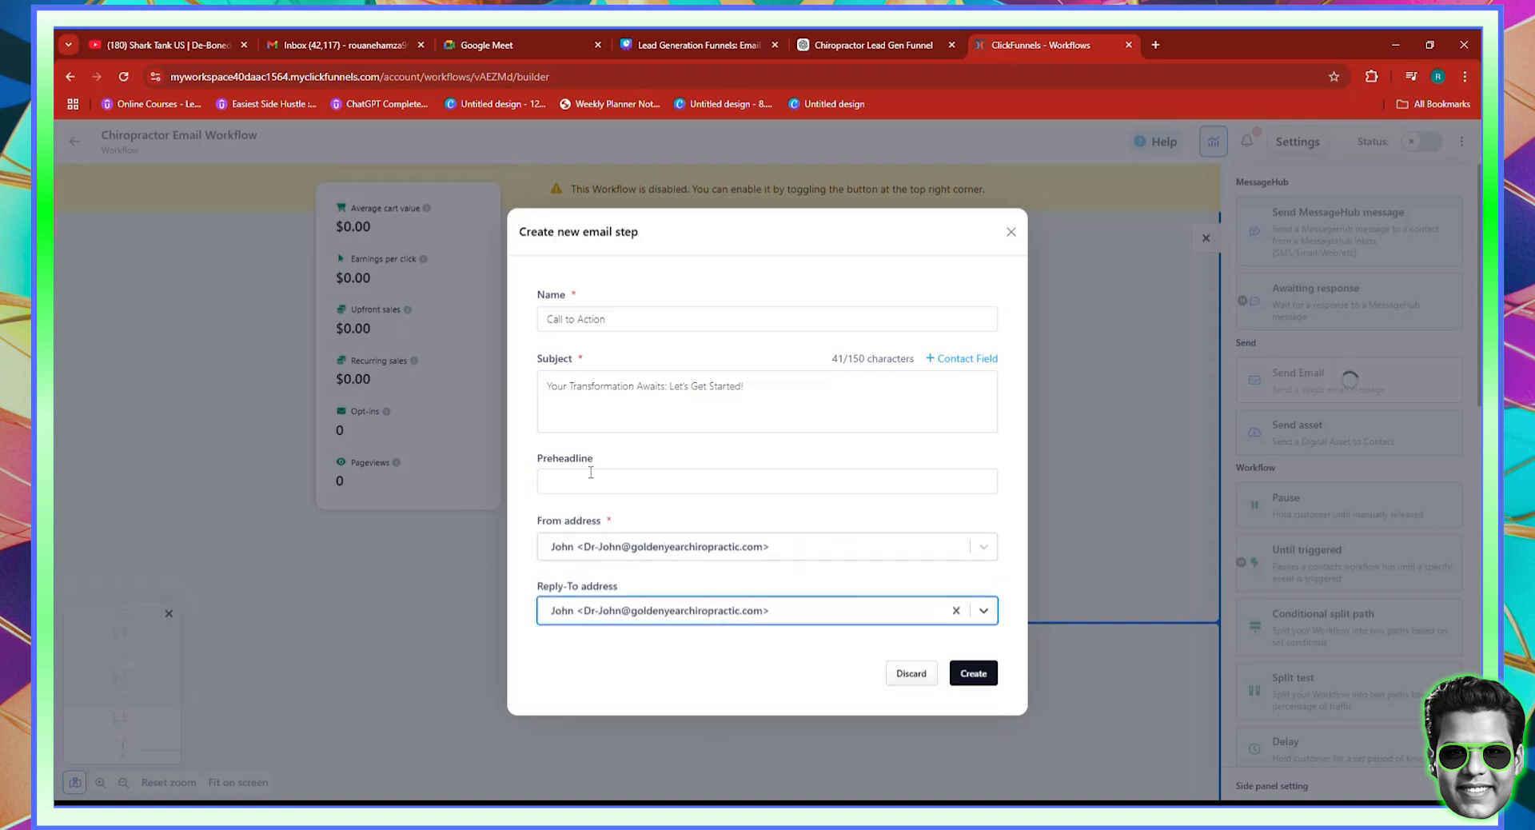
Create the Call to Action email step, then switch to ChatGPT and copy Email 4's body text from below the greeting through the closing call to action
{"action": "left_click", "coordinate": [971, 673]}
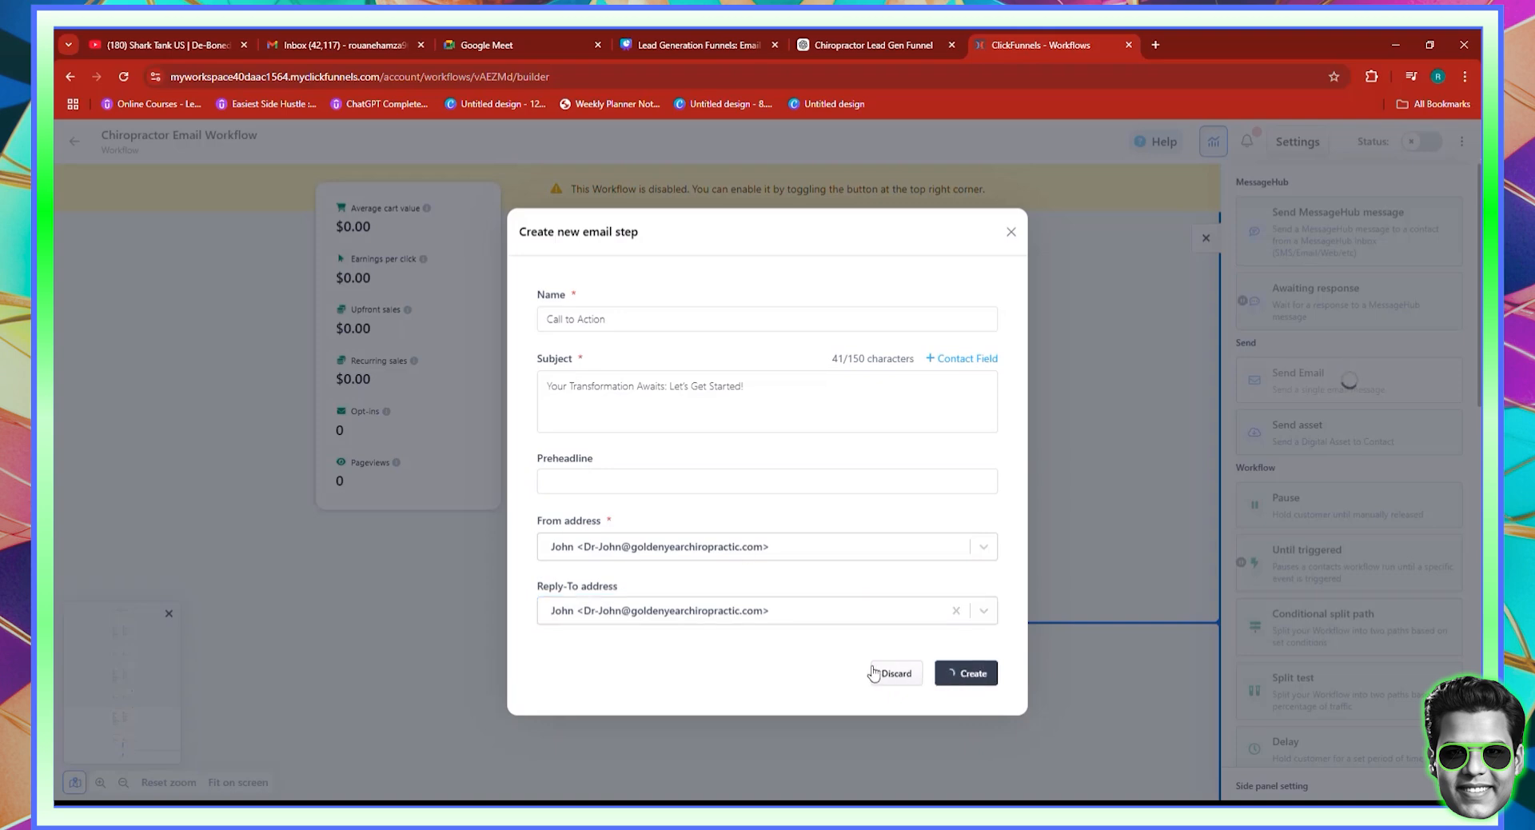
{"action": "left_click", "coordinate": [919, 42]}
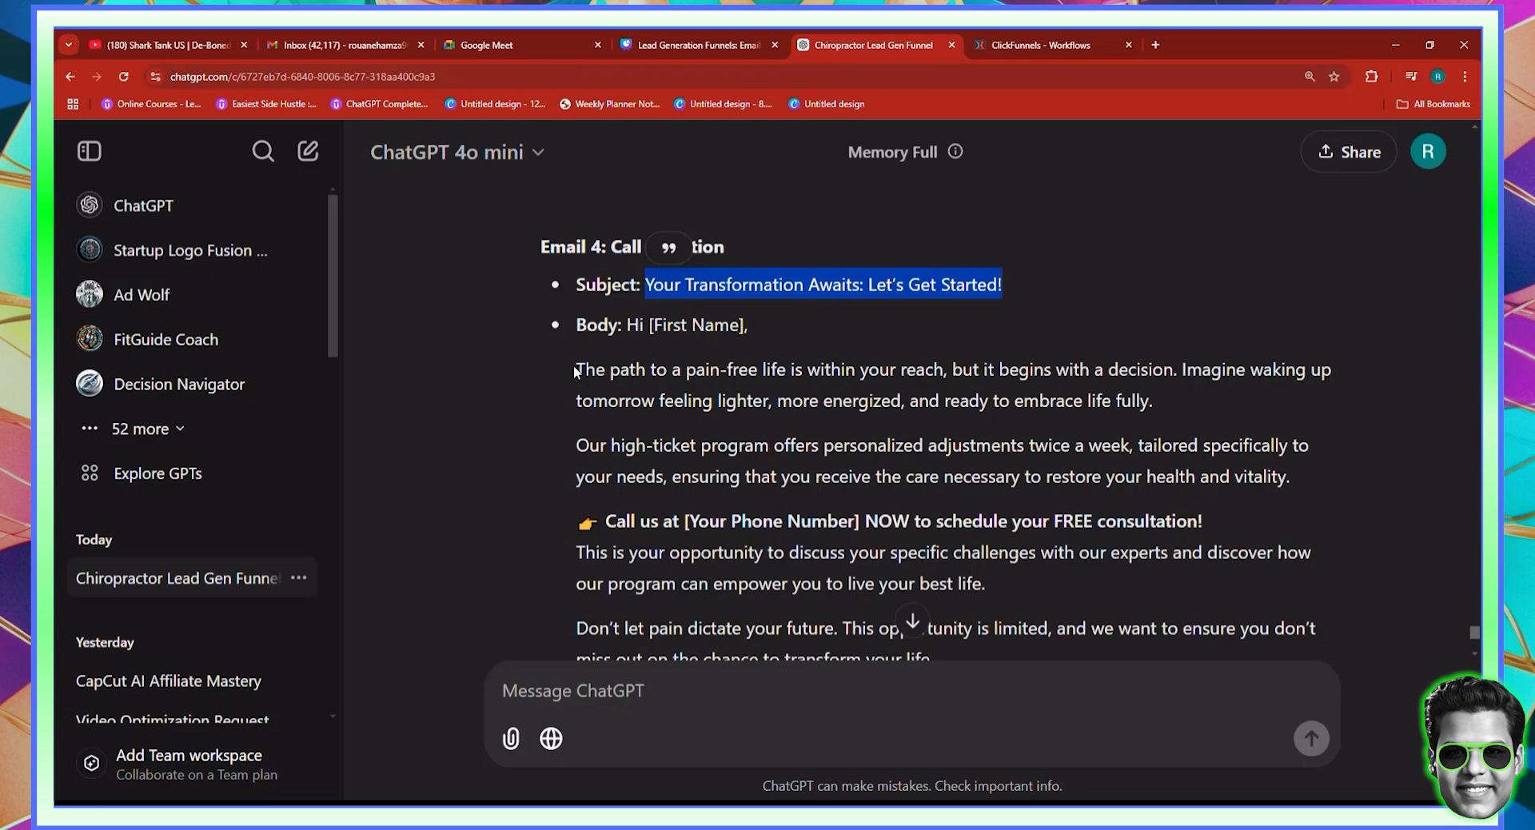
{"action": "left_click_drag", "start_coordinate": [575, 370], "coordinate": [1035, 569]}
{"action": "right_click", "coordinate": [1037, 572]}
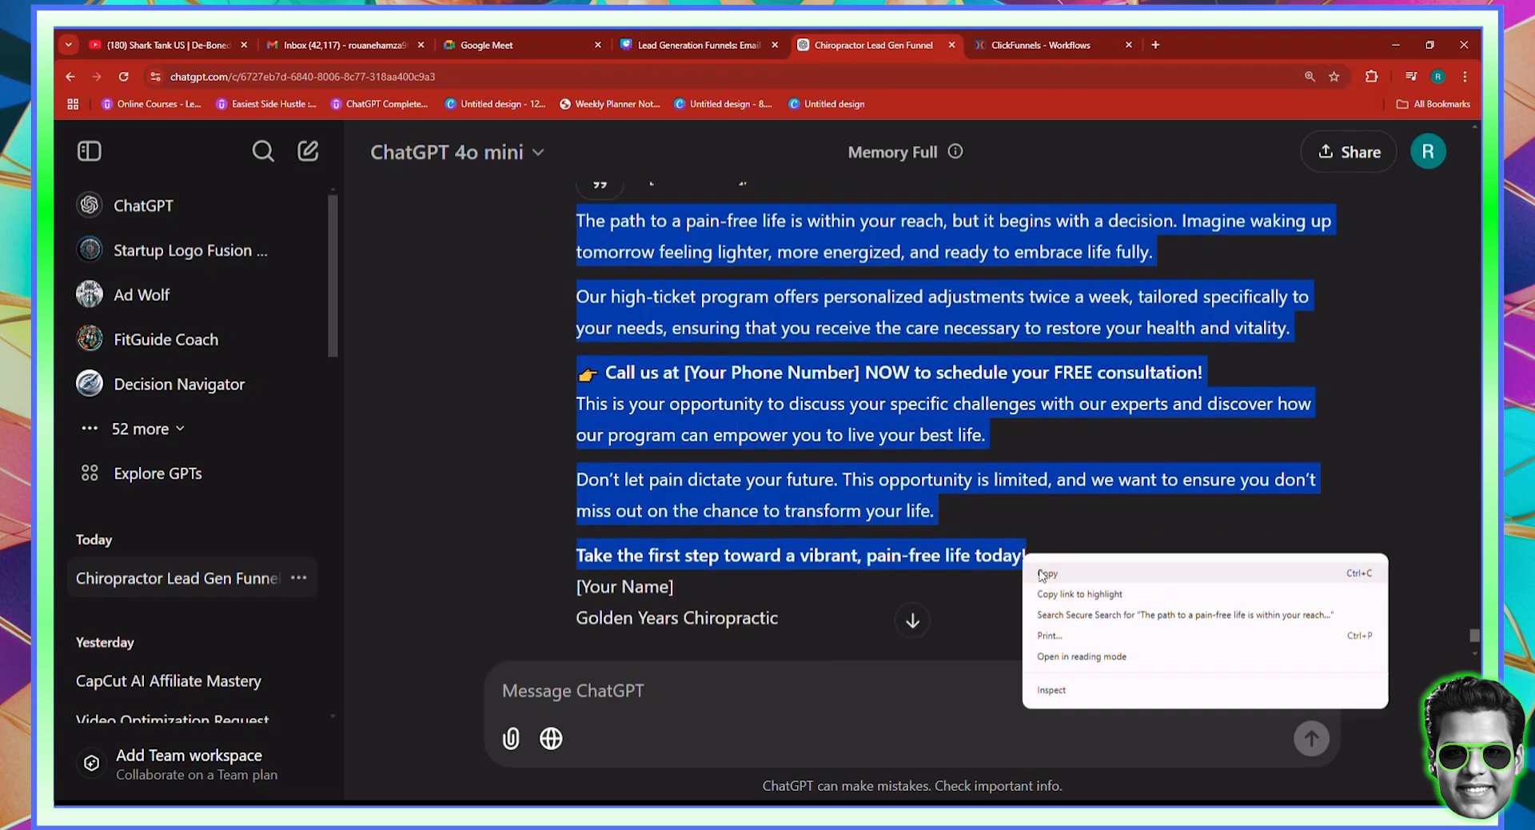
{"action": "left_click", "coordinate": [1042, 574]}
In ClickFunnels, replace the Call to Action email's text between the greeting and the Golden Years Chiropractic signature with the copied body, and publish it
{"action": "left_click", "coordinate": [1039, 45]}
{"action": "scroll", "coordinate": [830, 596], "scroll_direction": "down", "scroll_amount": 2}
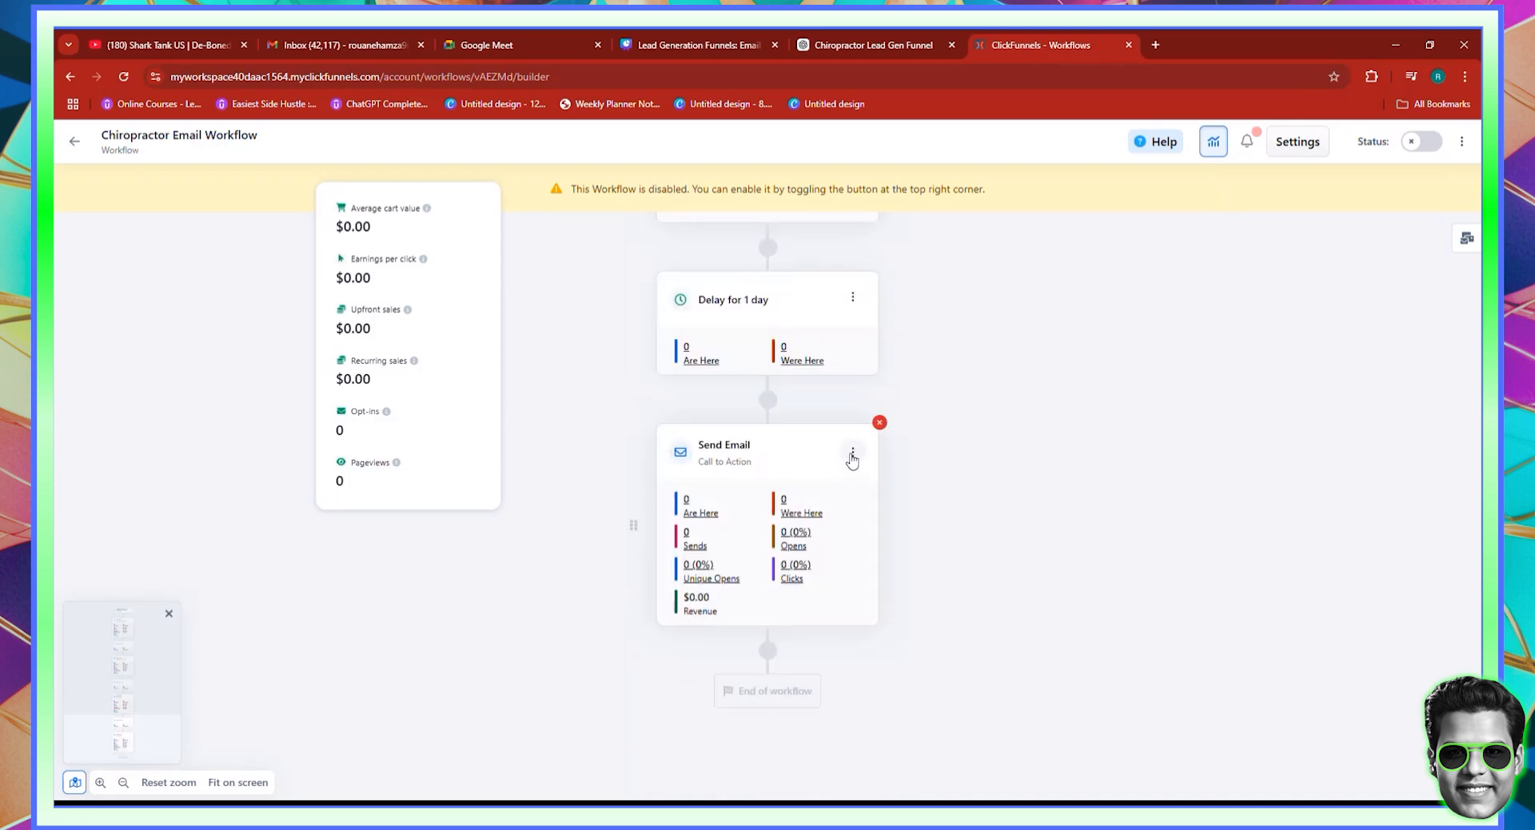
{"action": "left_click", "coordinate": [852, 454]}
{"action": "left_click", "coordinate": [884, 484]}
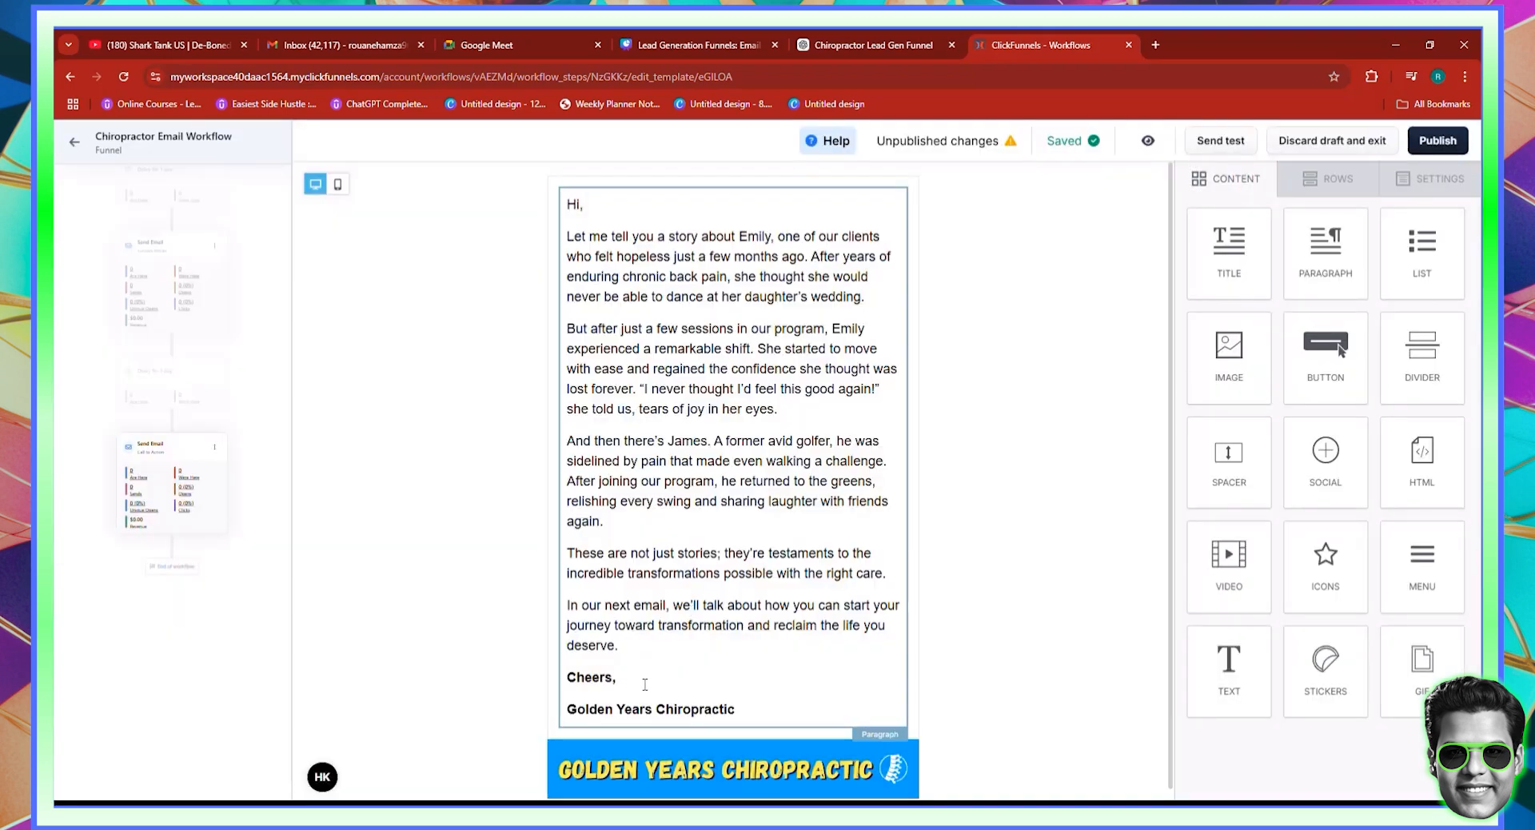
{"action": "left_click", "coordinate": [645, 685]}
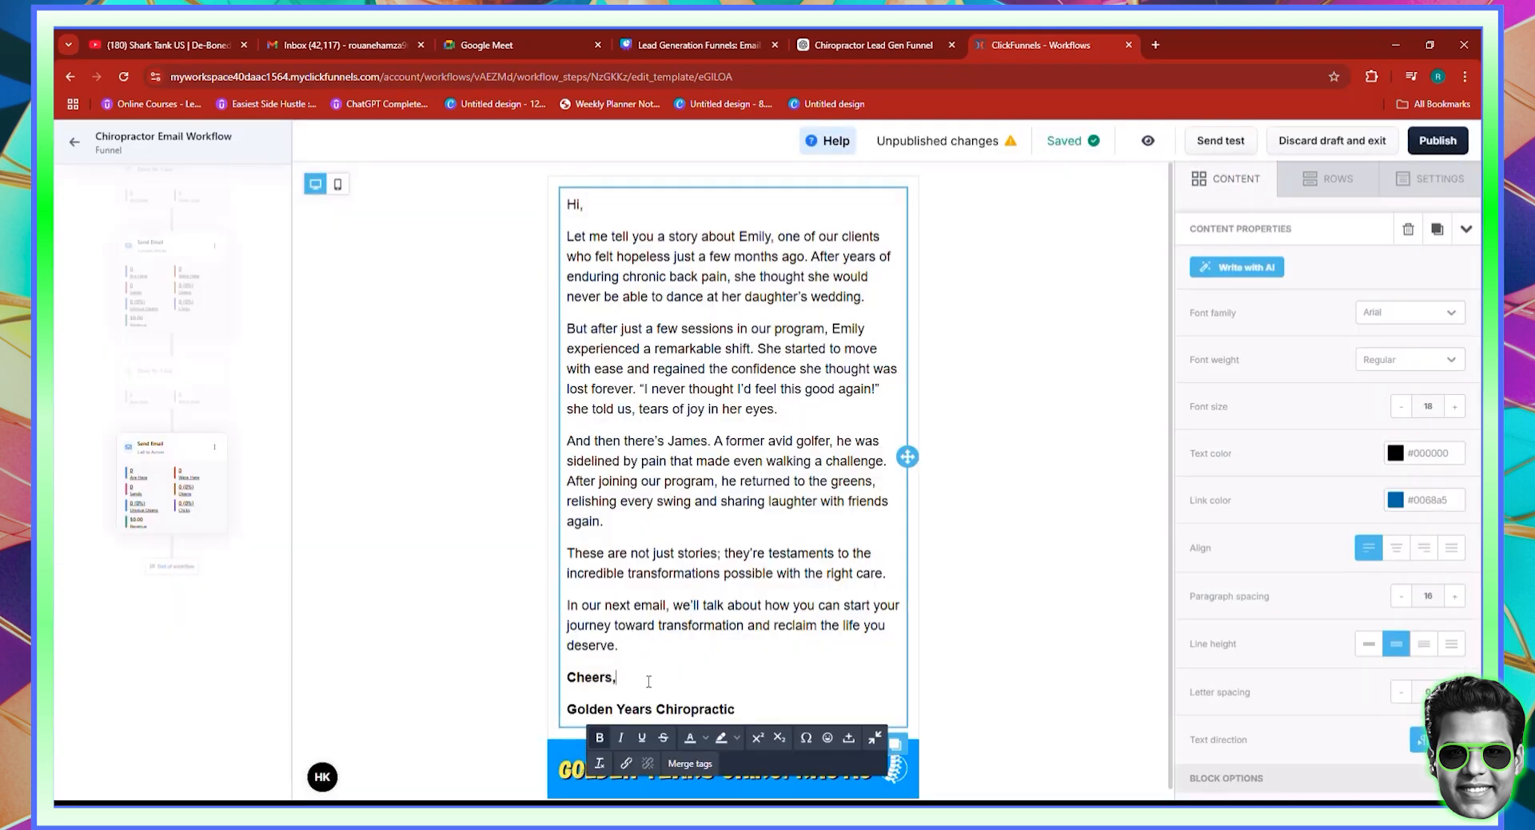
{"action": "left_click_drag", "start_coordinate": [636, 682], "coordinate": [567, 240]}
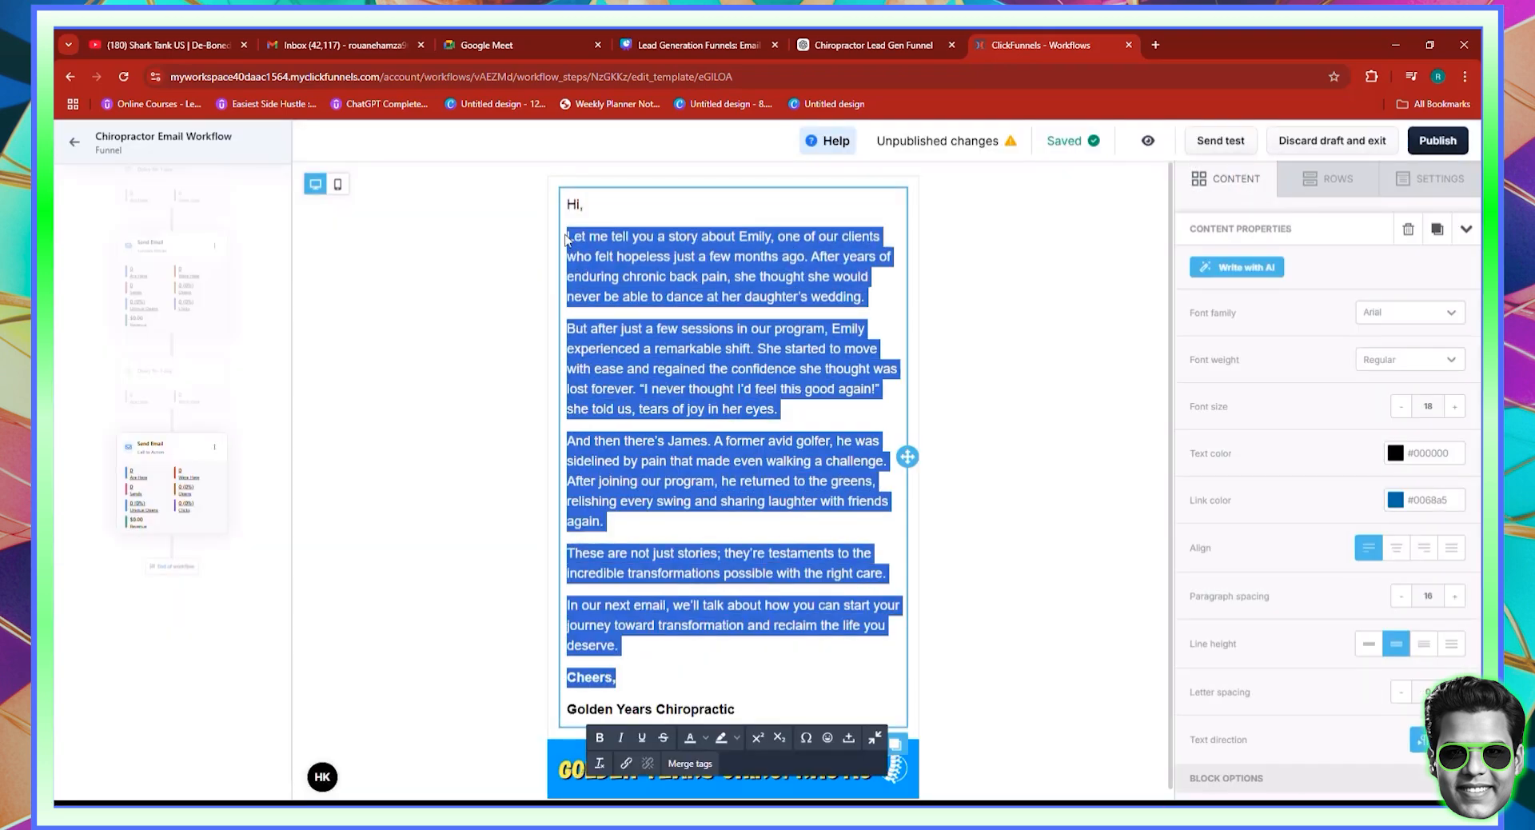
{"action": "right_click", "coordinate": [588, 250]}
{"action": "left_click", "coordinate": [626, 349]}
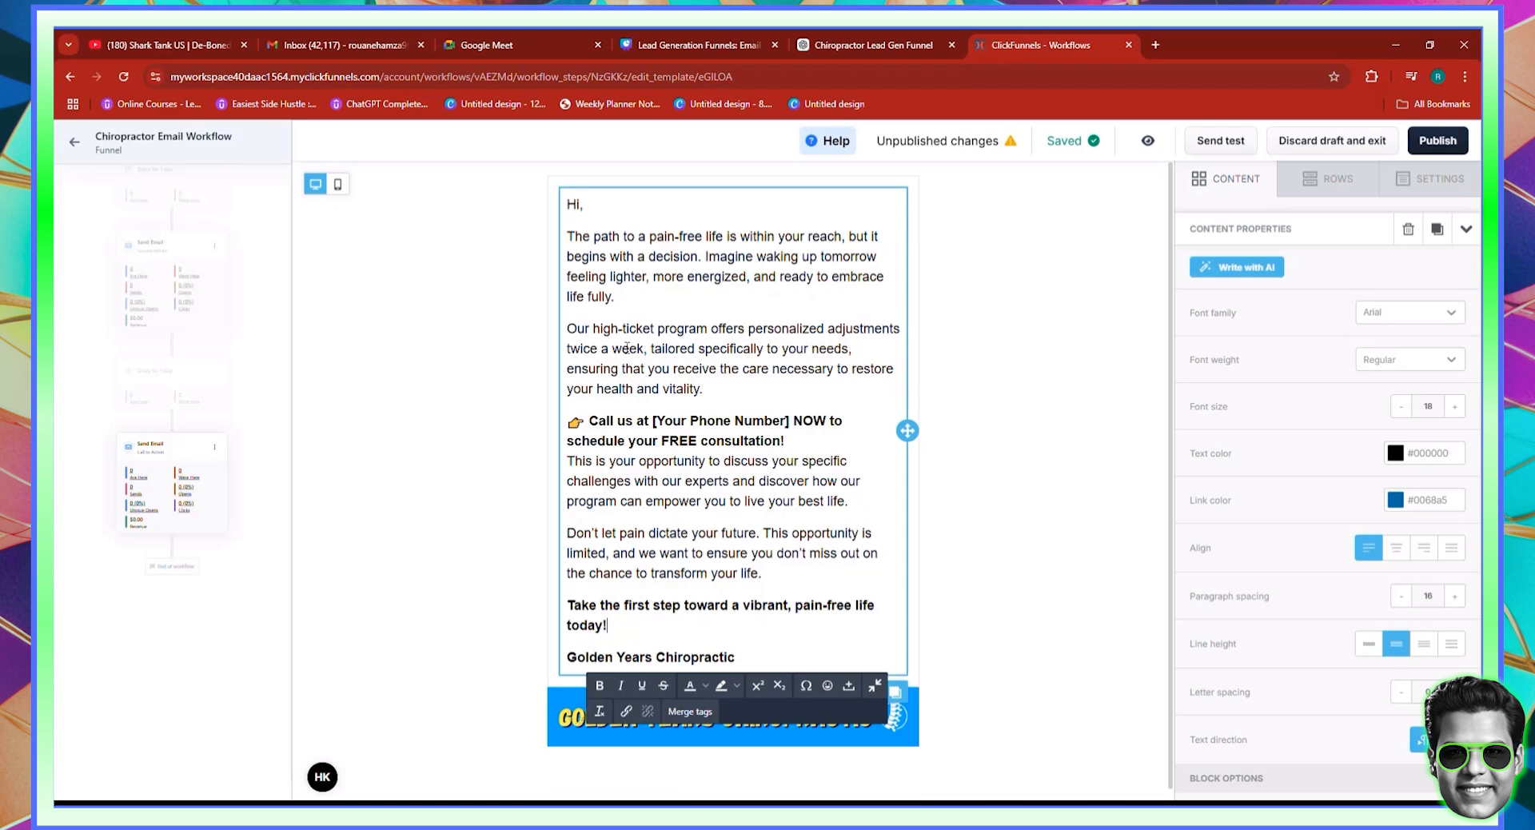
{"action": "left_click", "coordinate": [1438, 140]}
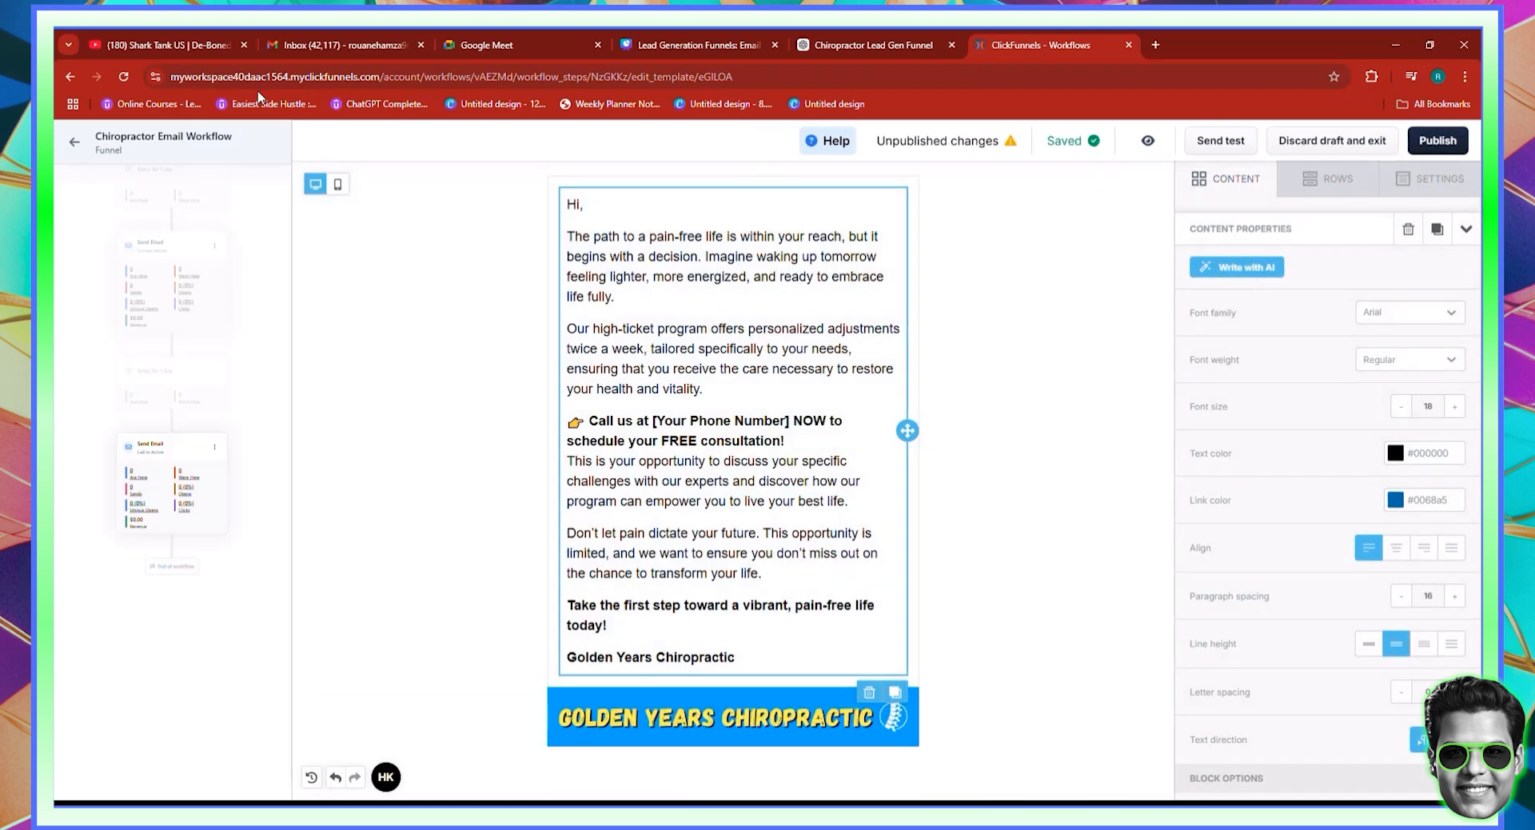
Return to the Chiropractor Email Workflow builder and enable the workflow
{"action": "left_click", "coordinate": [75, 143]}
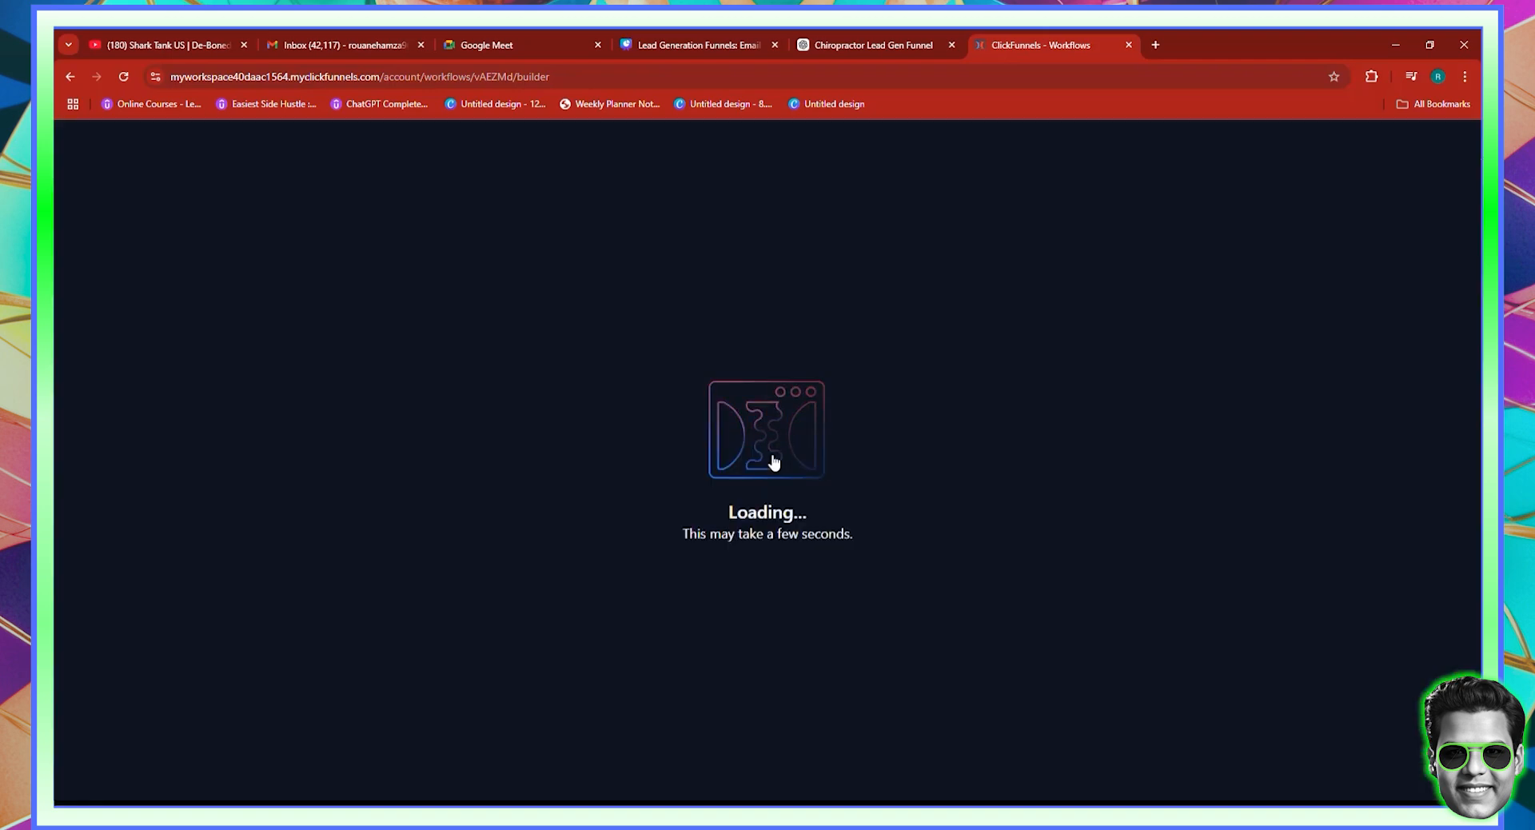
{"action": "left_click", "coordinate": [857, 37]}
{"action": "left_click", "coordinate": [1033, 37]}
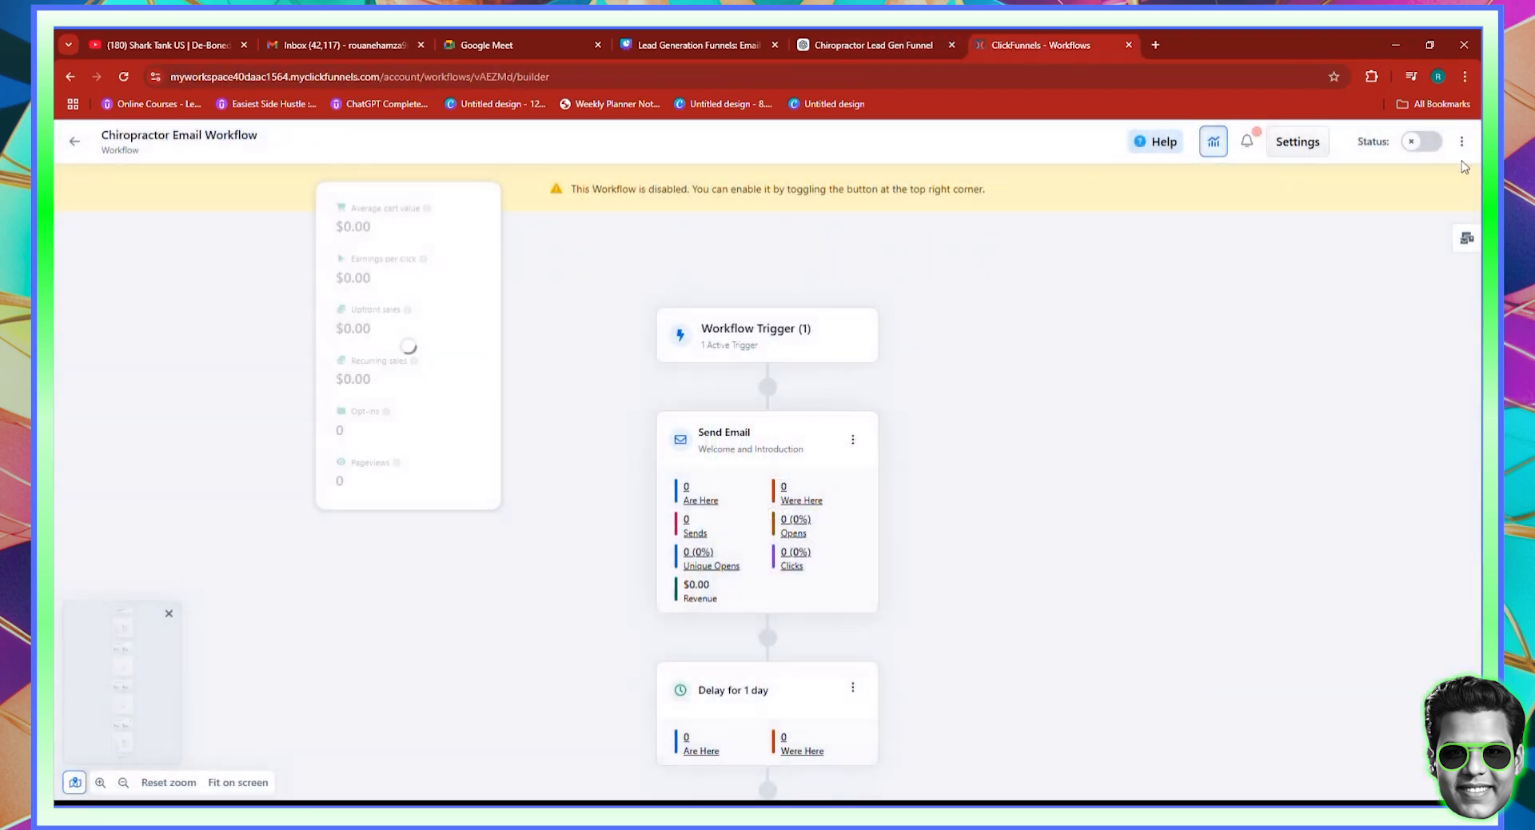
{"action": "left_click", "coordinate": [1417, 142]}
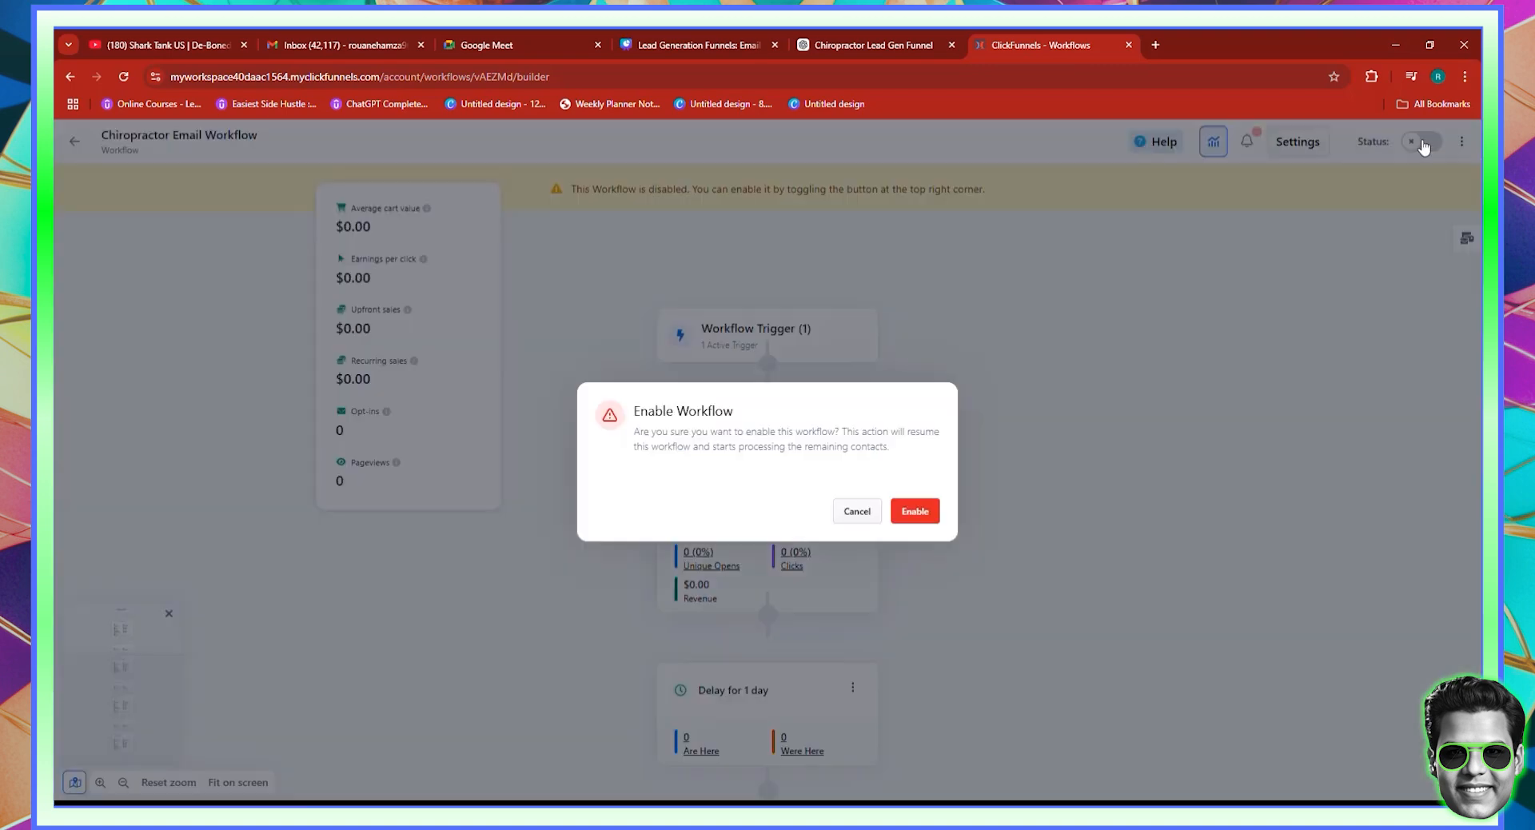
{"action": "left_click", "coordinate": [915, 515]}
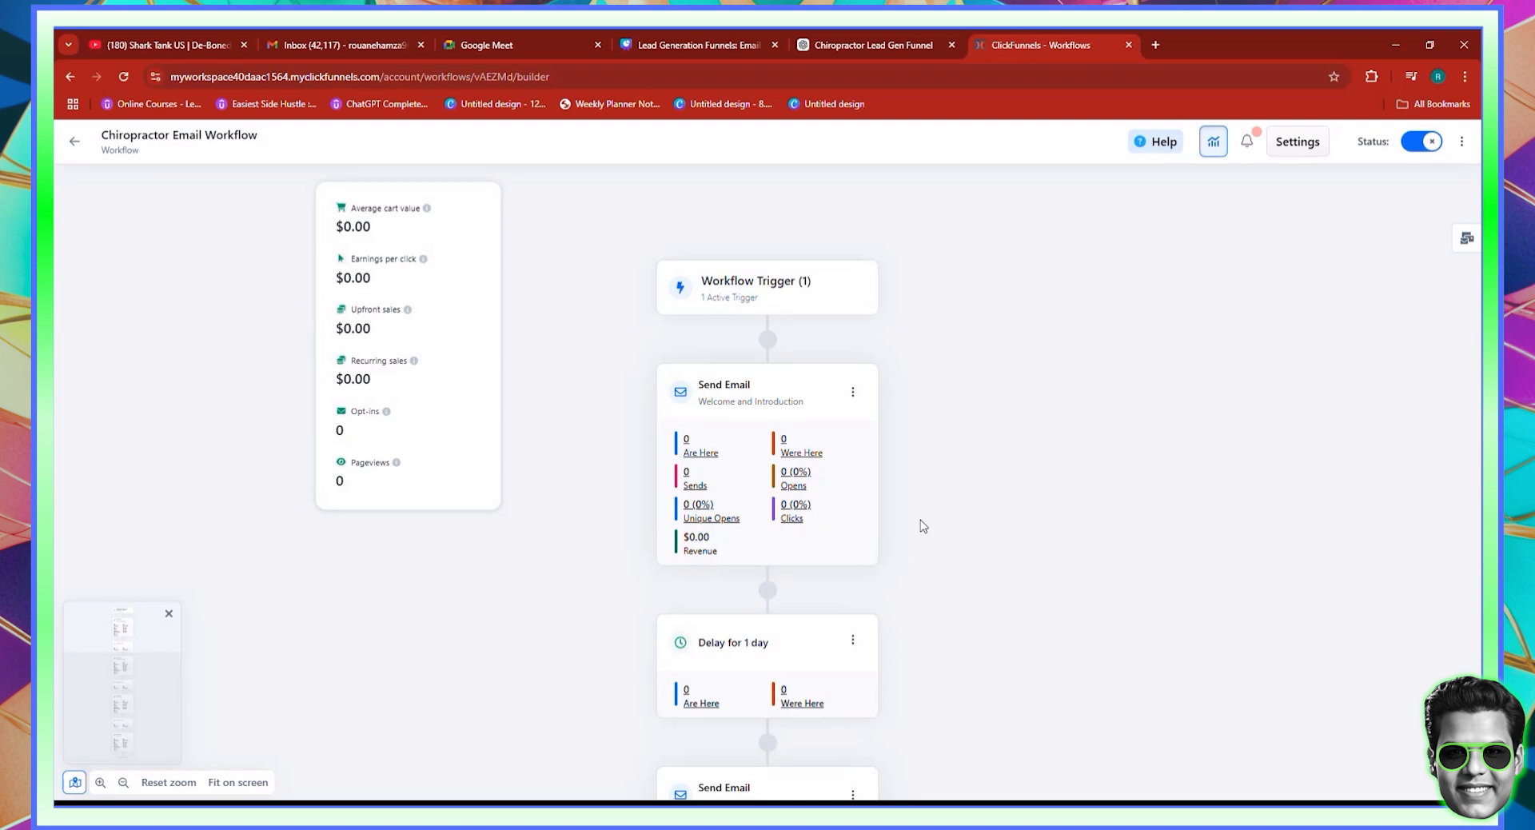
Review the workflow's additional options and the available Run Type choices in its settings, then discard any changes
{"action": "left_click", "coordinate": [1461, 143]}
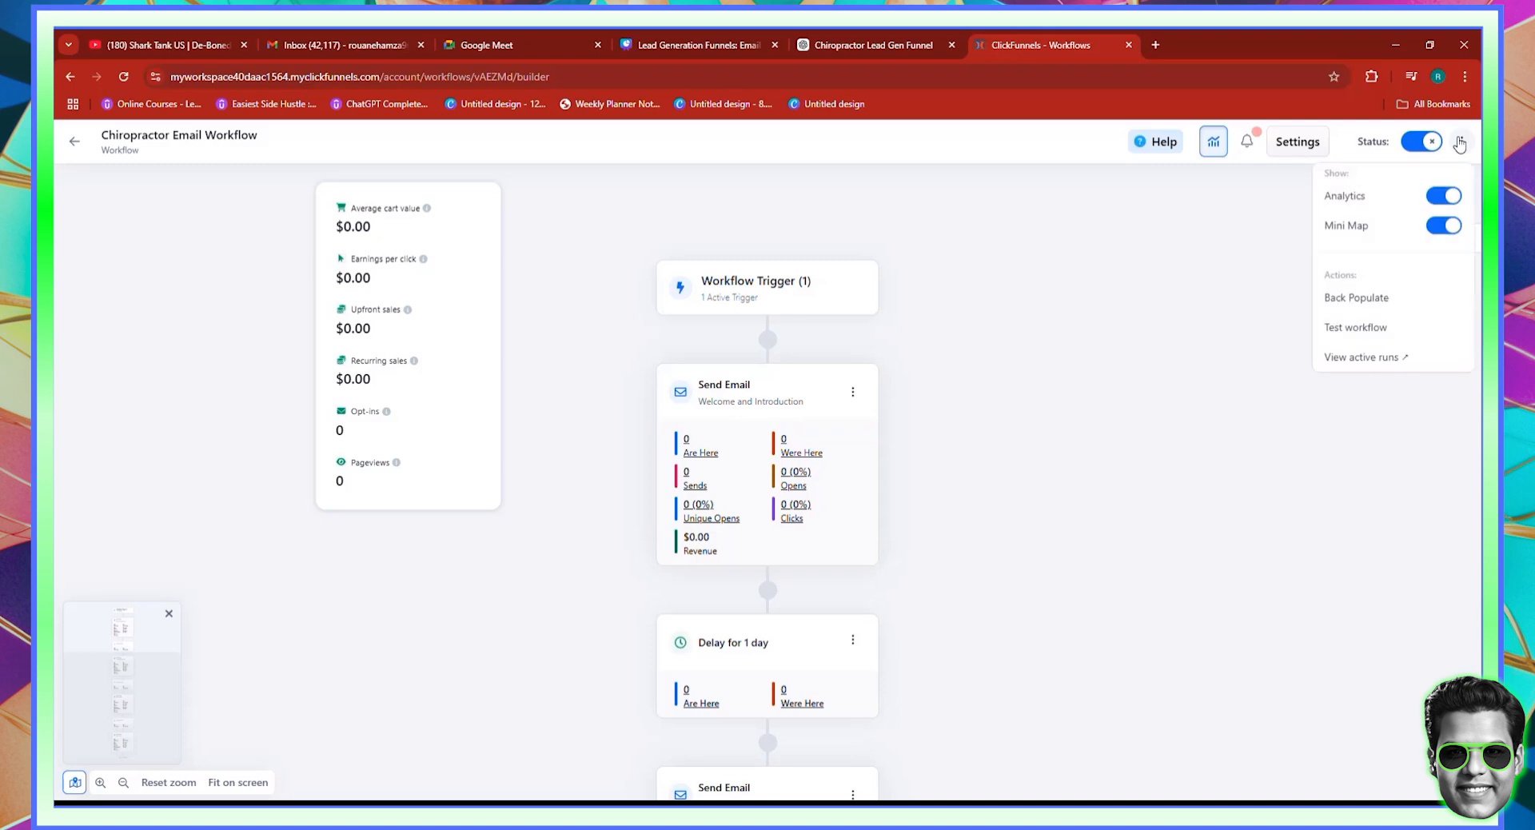
{"action": "left_click", "coordinate": [1291, 148]}
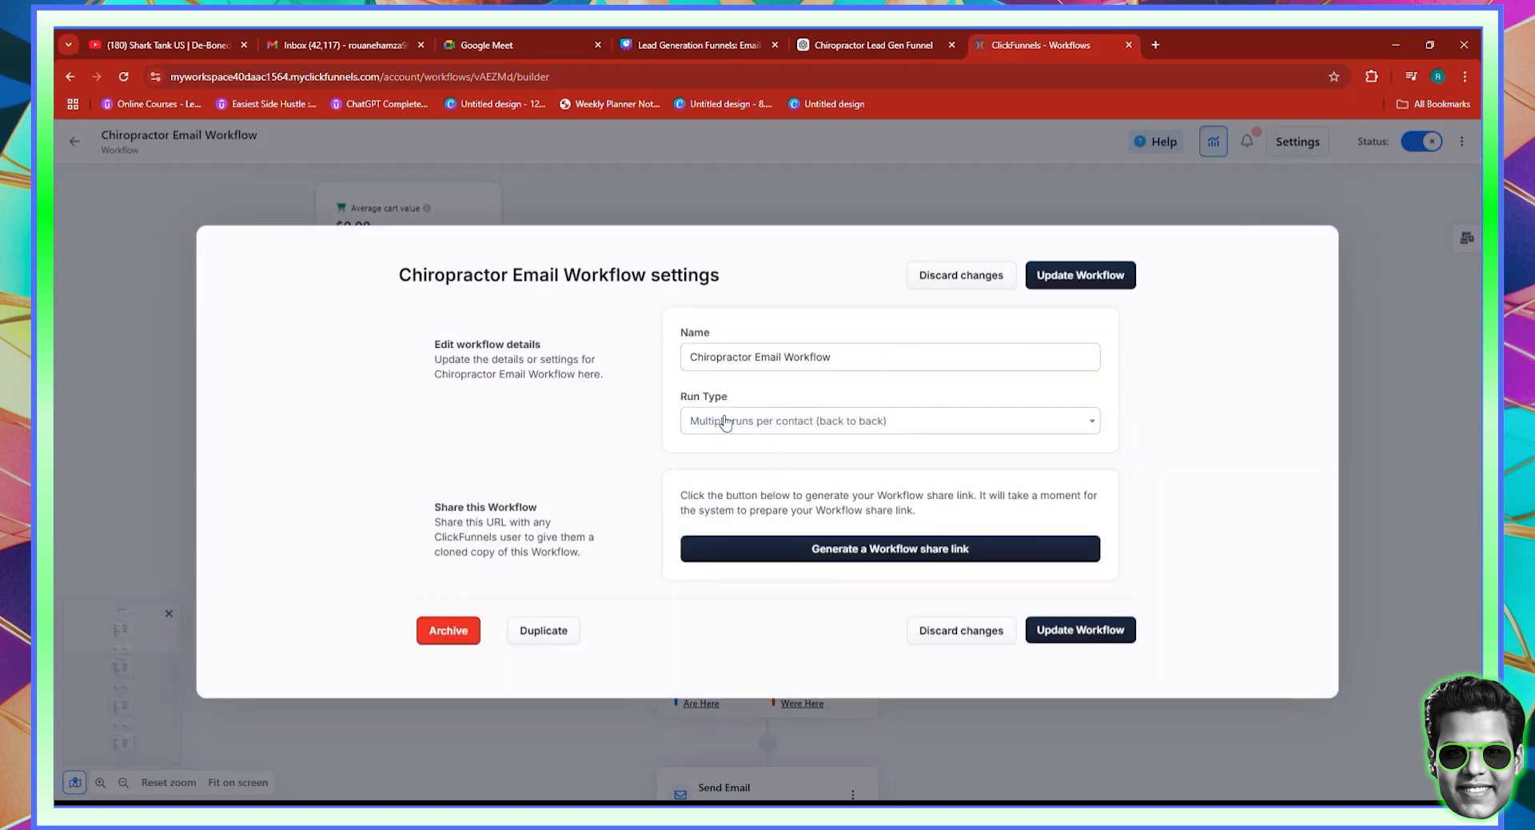
{"action": "left_click", "coordinate": [888, 430]}
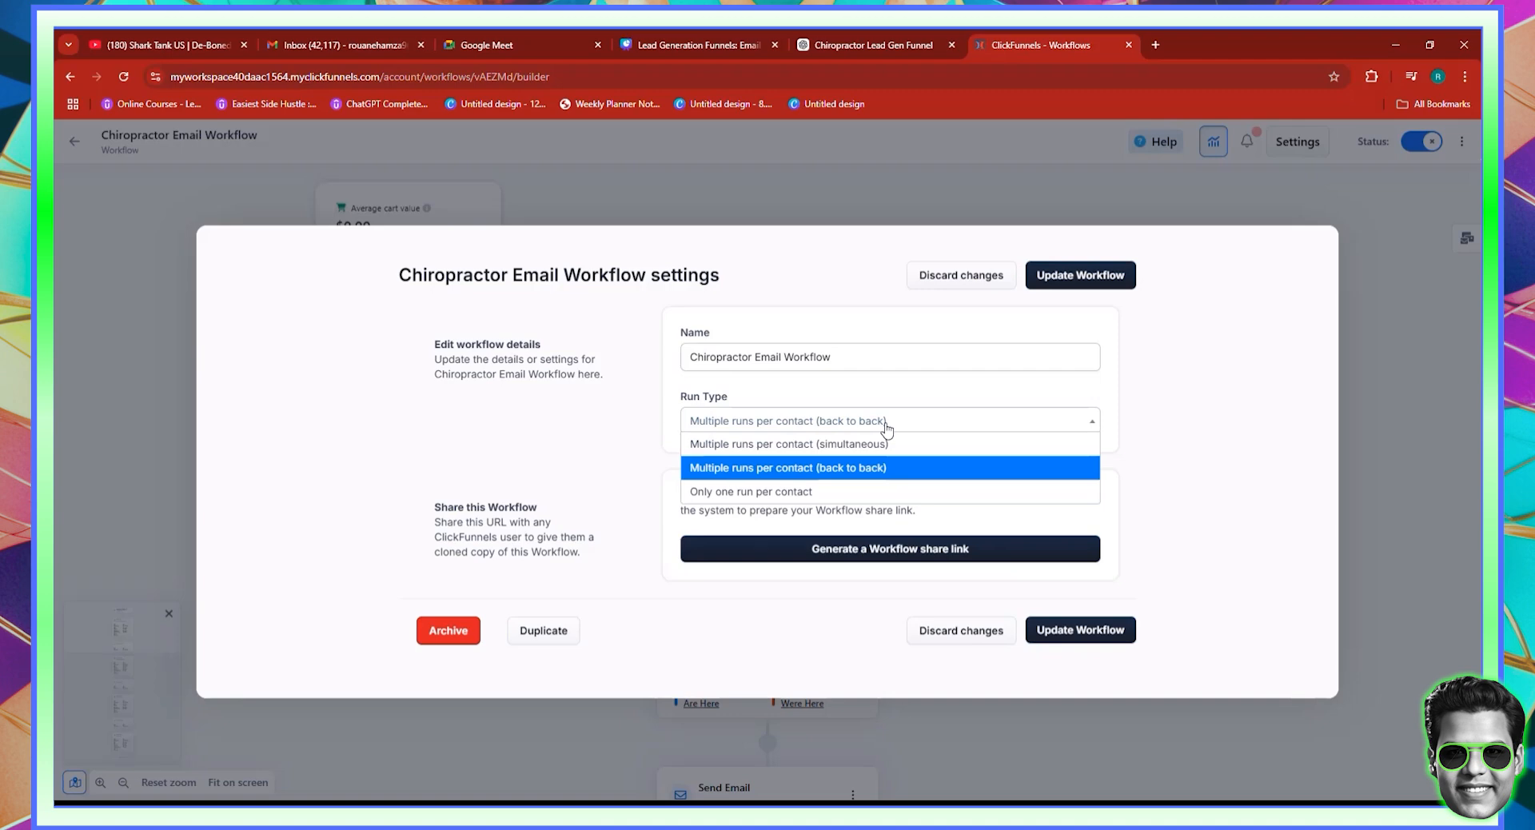
{"action": "left_click", "coordinate": [887, 429]}
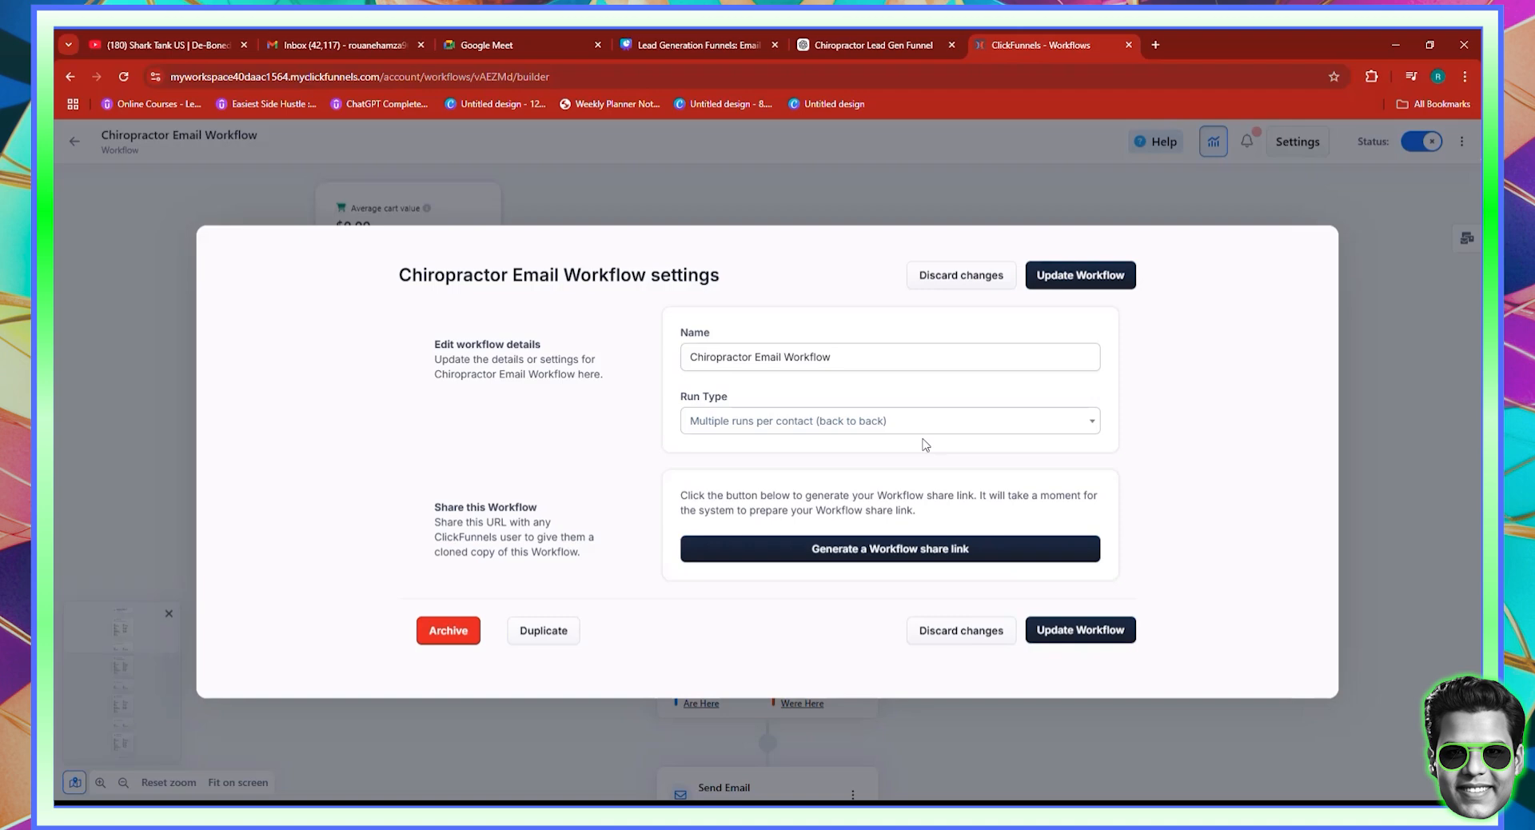
{"action": "left_click", "coordinate": [955, 633]}
Leave the workflow builder and look through the available and added ClickFunnels apps
{"action": "left_click", "coordinate": [72, 146]}
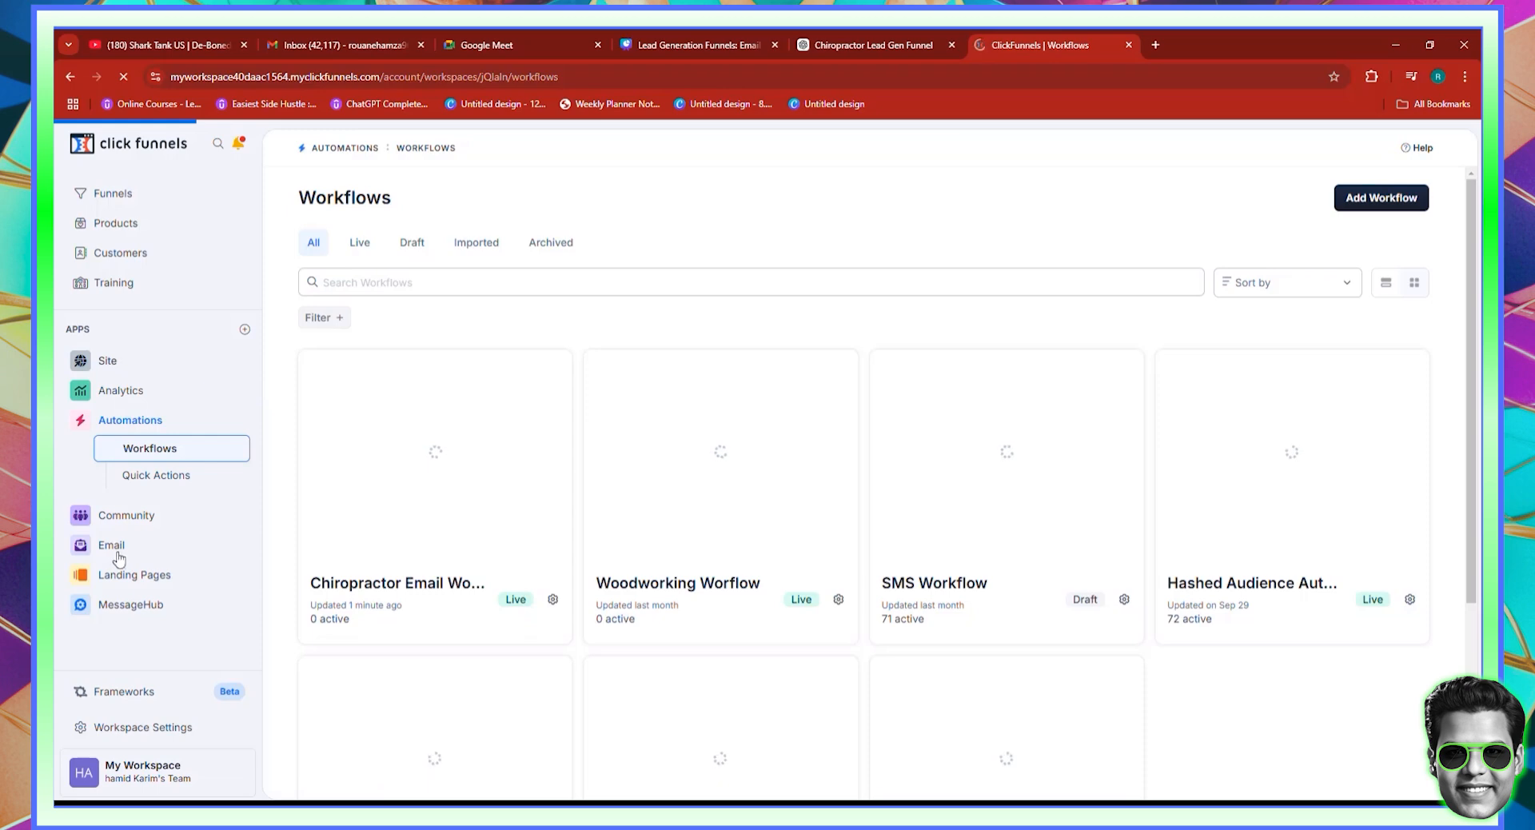
{"action": "left_click", "coordinate": [244, 329]}
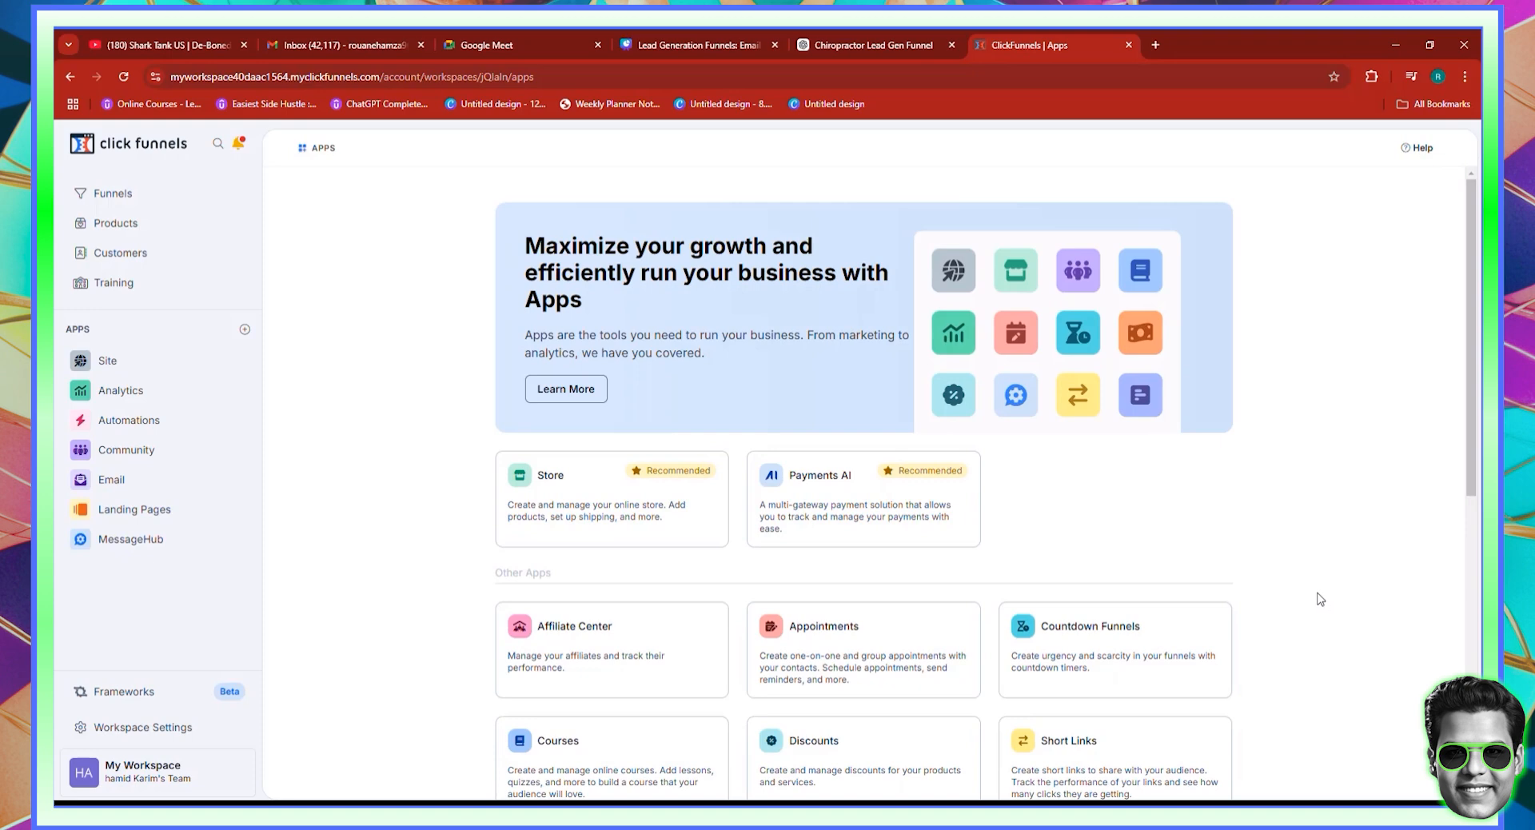
{"action": "scroll", "coordinate": [1321, 600], "scroll_direction": "down", "scroll_amount": 5}
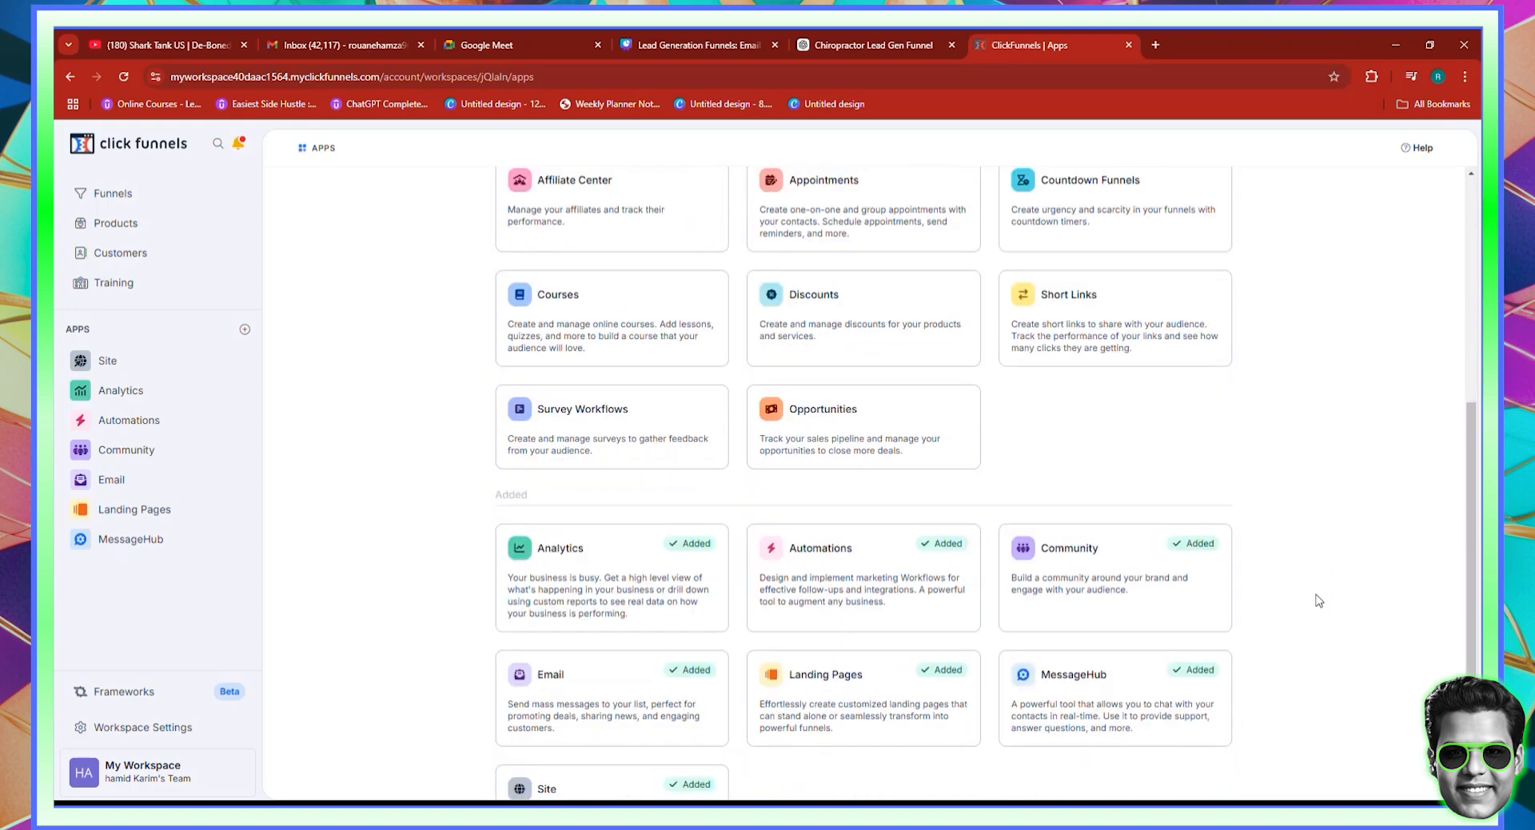
{"action": "scroll", "coordinate": [1317, 596], "scroll_direction": "down", "scroll_amount": 2}
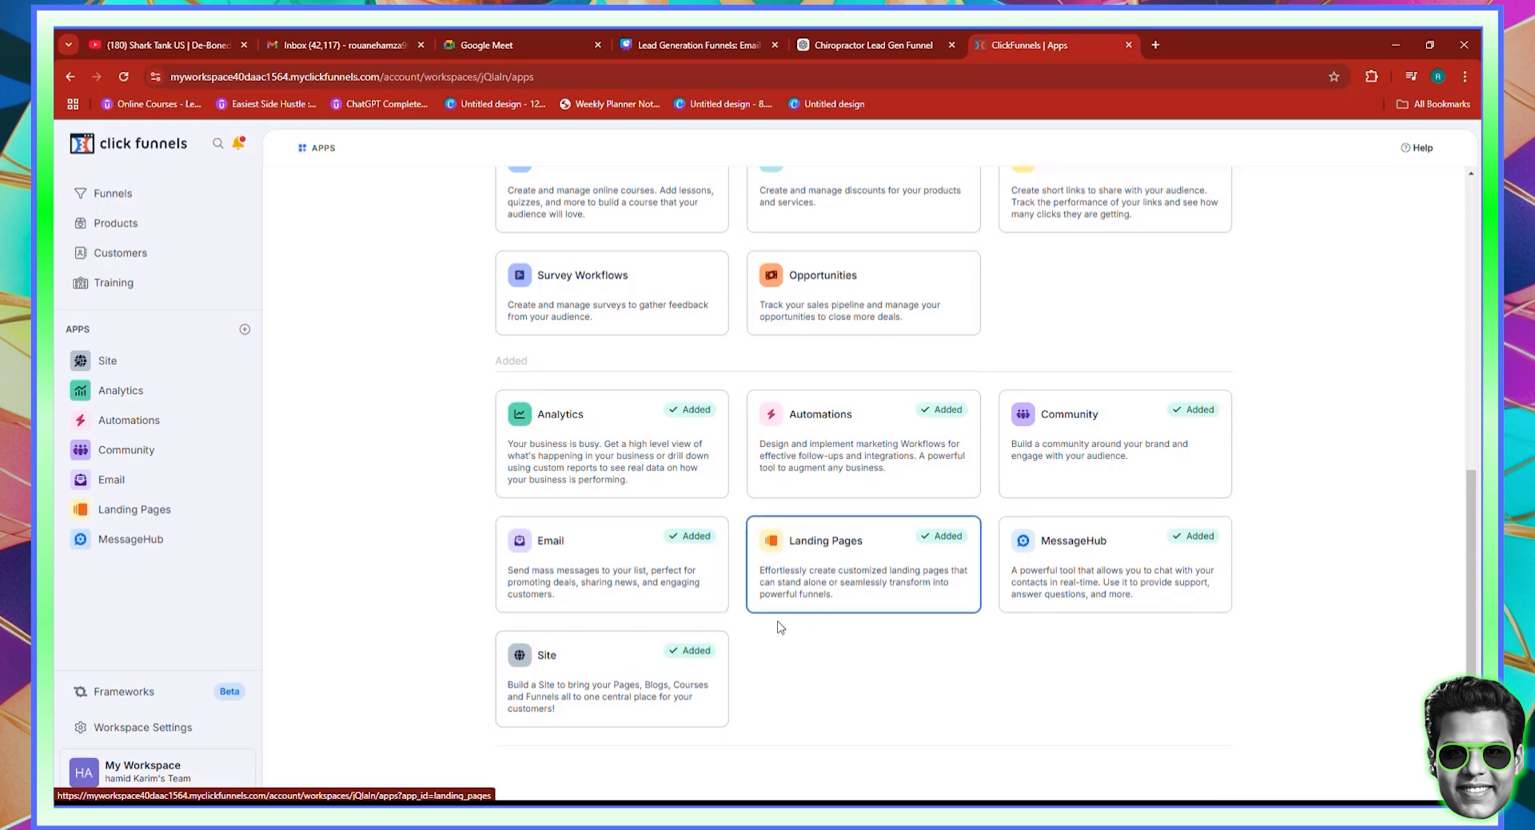
Open the Javaburn Promotion email Sequence broadcast from the Email app and examine its recipients, revenue, performance, open and click statistics
{"action": "left_click", "coordinate": [110, 485]}
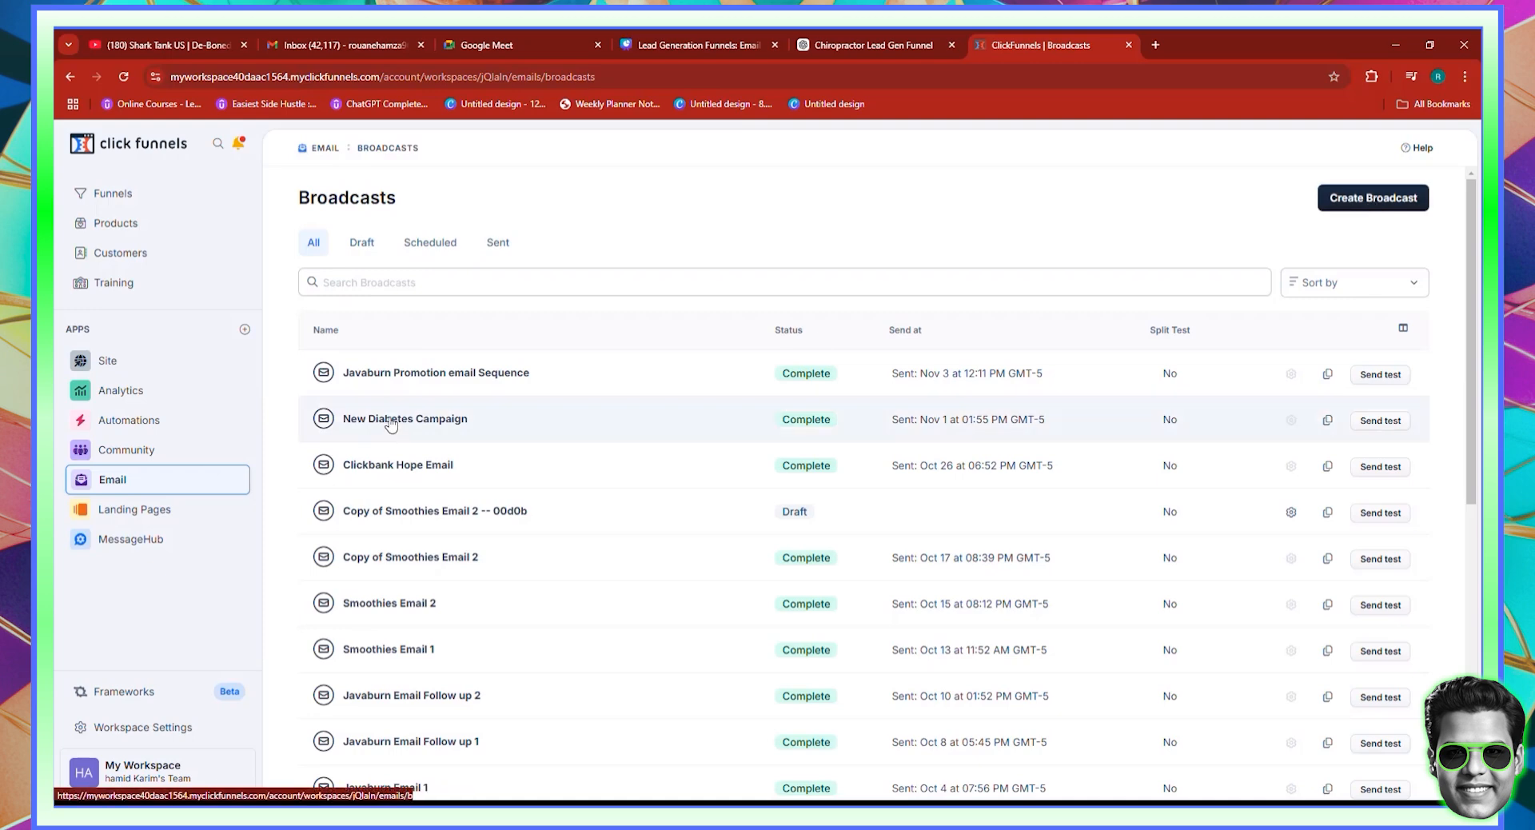
{"action": "left_click", "coordinate": [422, 386]}
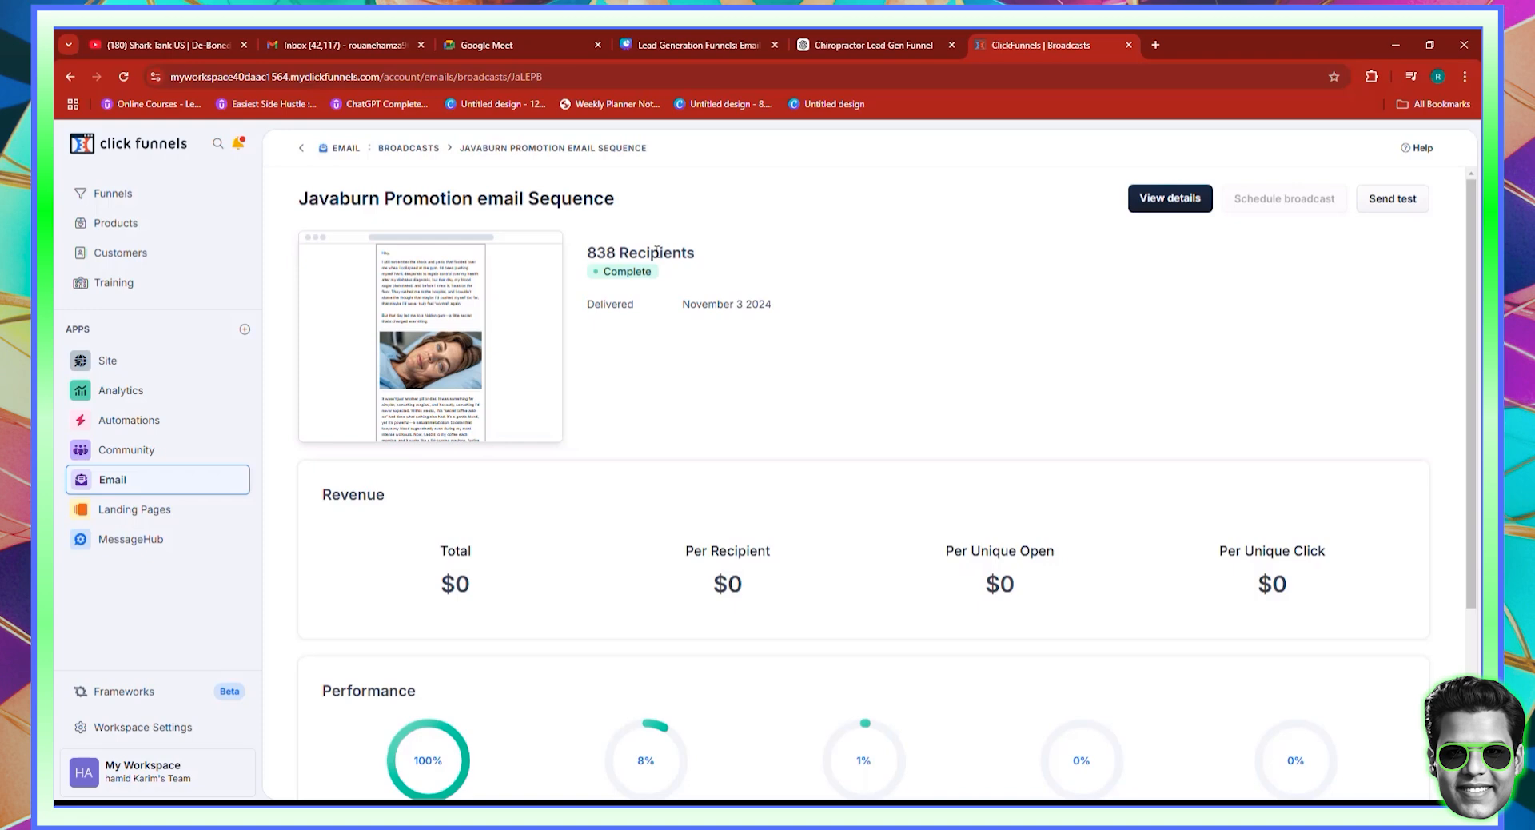
{"action": "scroll", "coordinate": [752, 344], "scroll_direction": "down", "scroll_amount": 3}
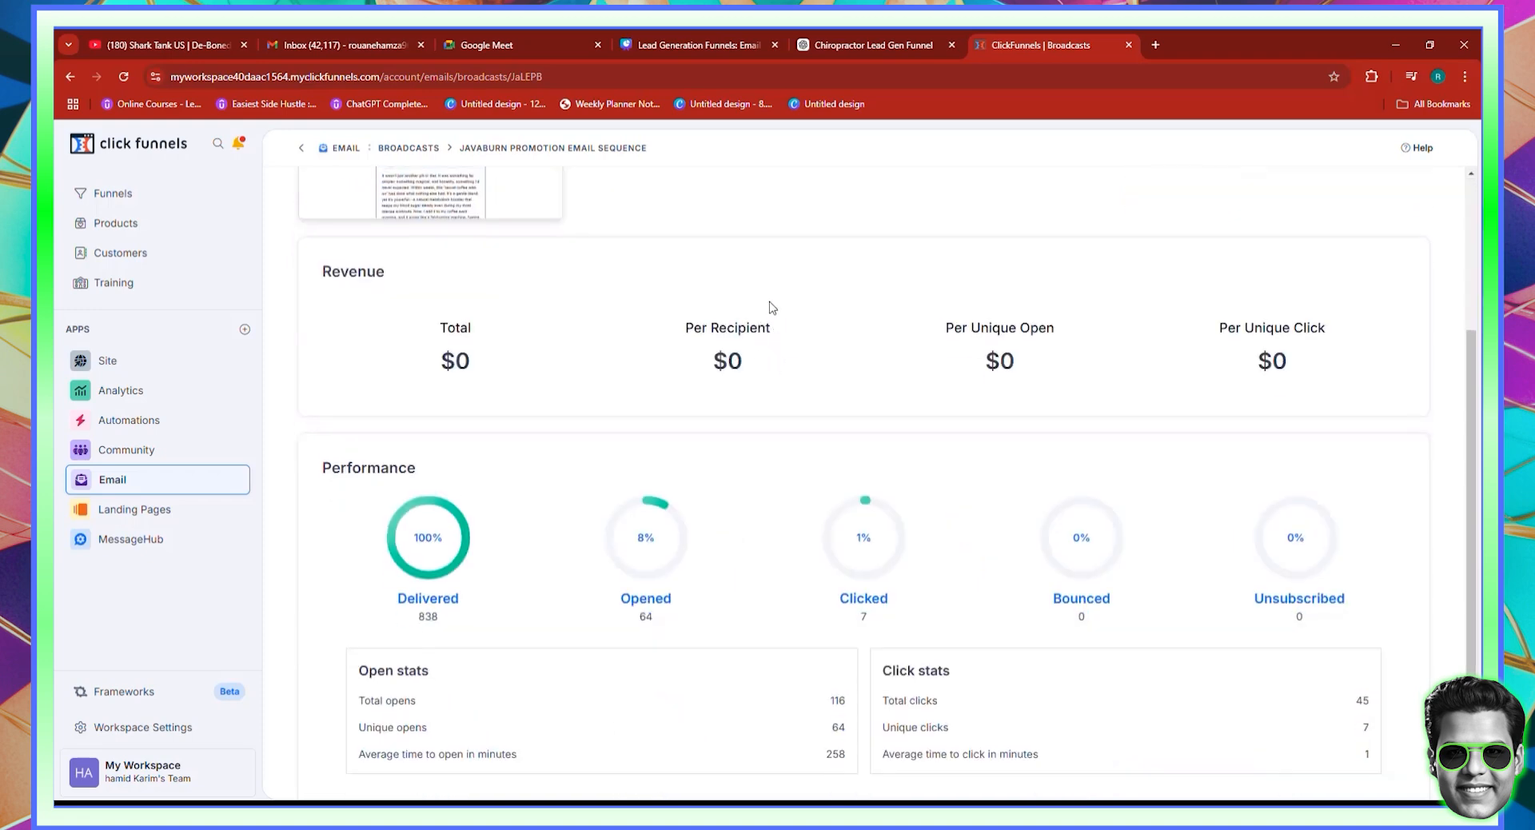
{"action": "scroll", "coordinate": [769, 316], "scroll_direction": "down", "scroll_amount": 1}
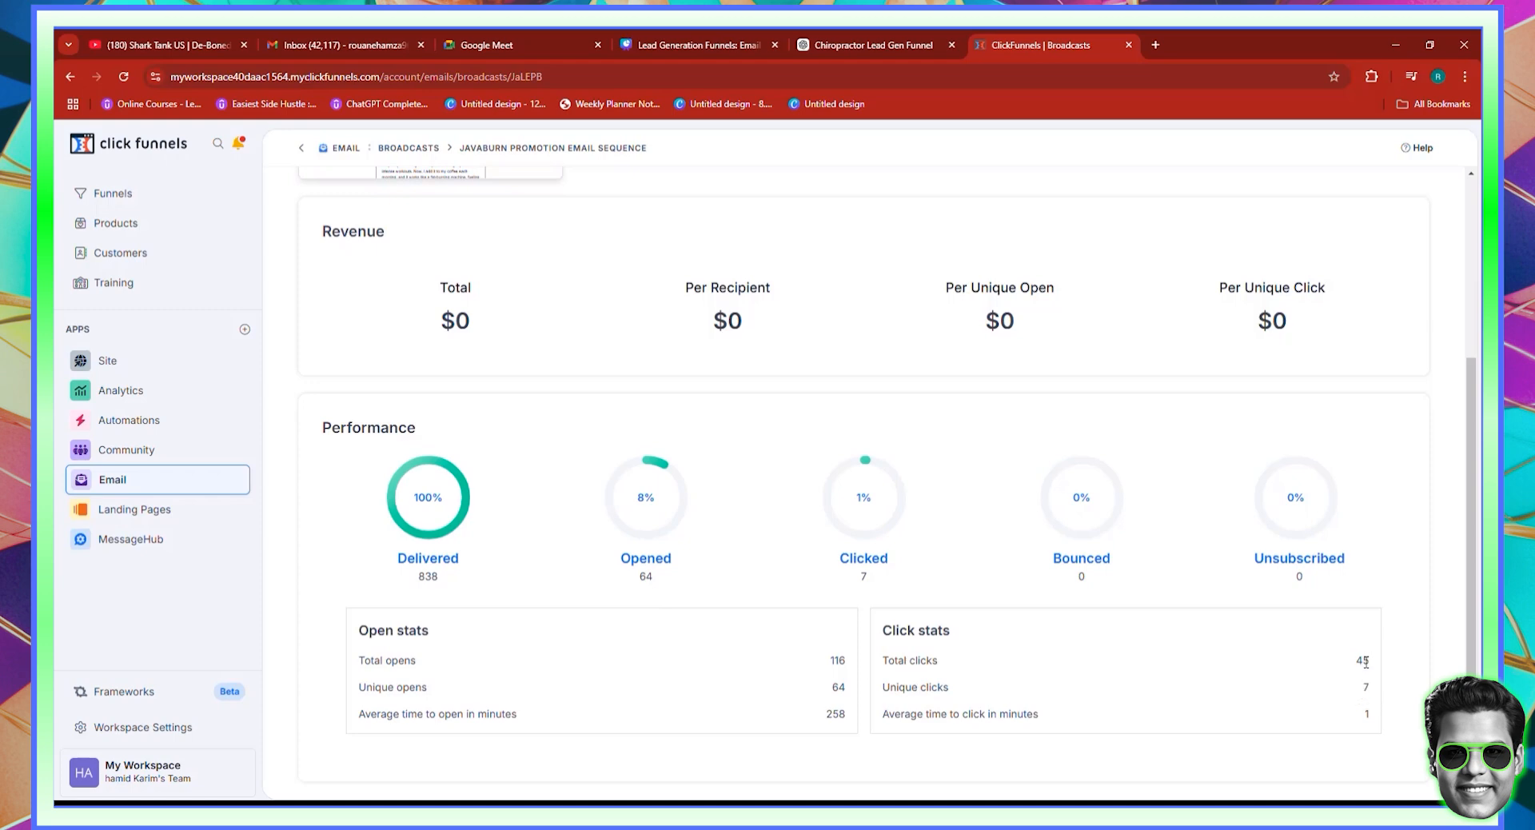
{"action": "scroll", "coordinate": [1294, 689], "scroll_direction": "up", "scroll_amount": 2}
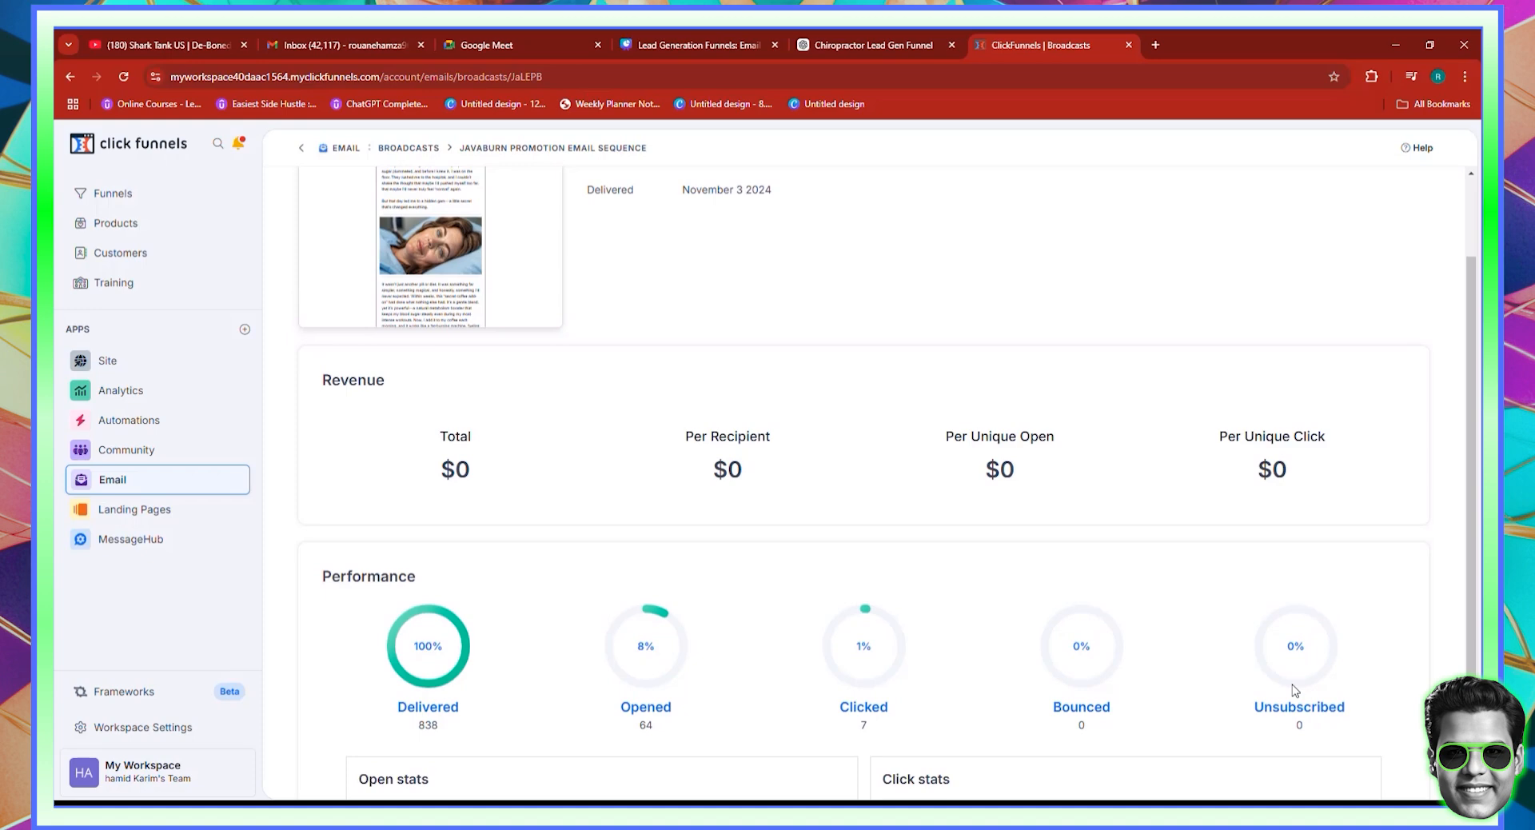
{"action": "scroll", "coordinate": [1293, 689], "scroll_direction": "down", "scroll_amount": 1}
{"action": "scroll", "coordinate": [1416, 649], "scroll_direction": "up", "scroll_amount": 3}
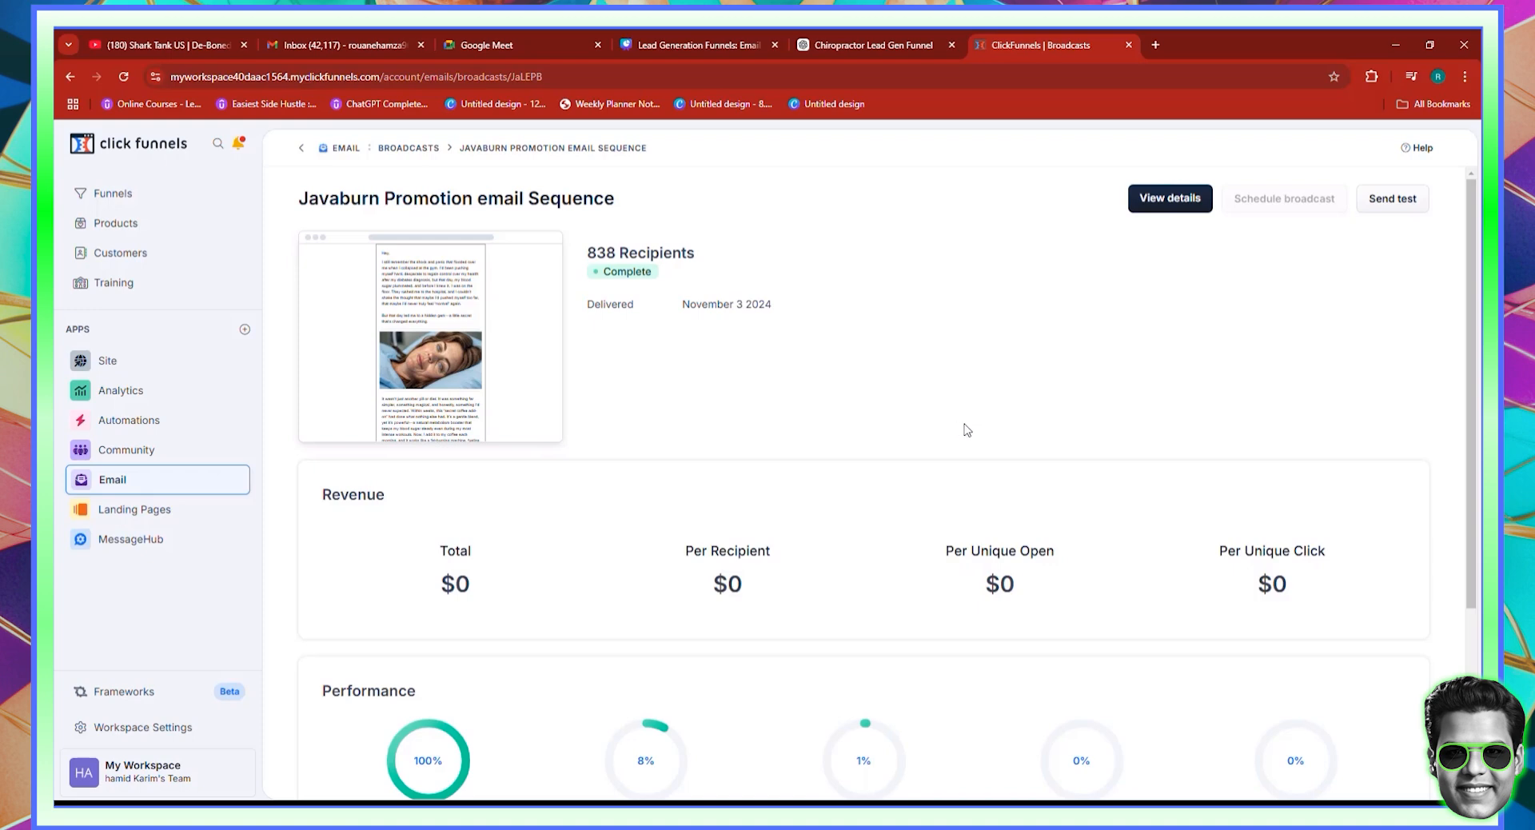
{"action": "scroll", "coordinate": [966, 428], "scroll_direction": "down", "scroll_amount": 3}
{"action": "scroll", "coordinate": [1117, 699], "scroll_direction": "up", "scroll_amount": 3}
{"action": "scroll", "coordinate": [662, 292], "scroll_direction": "down", "scroll_amount": 2}
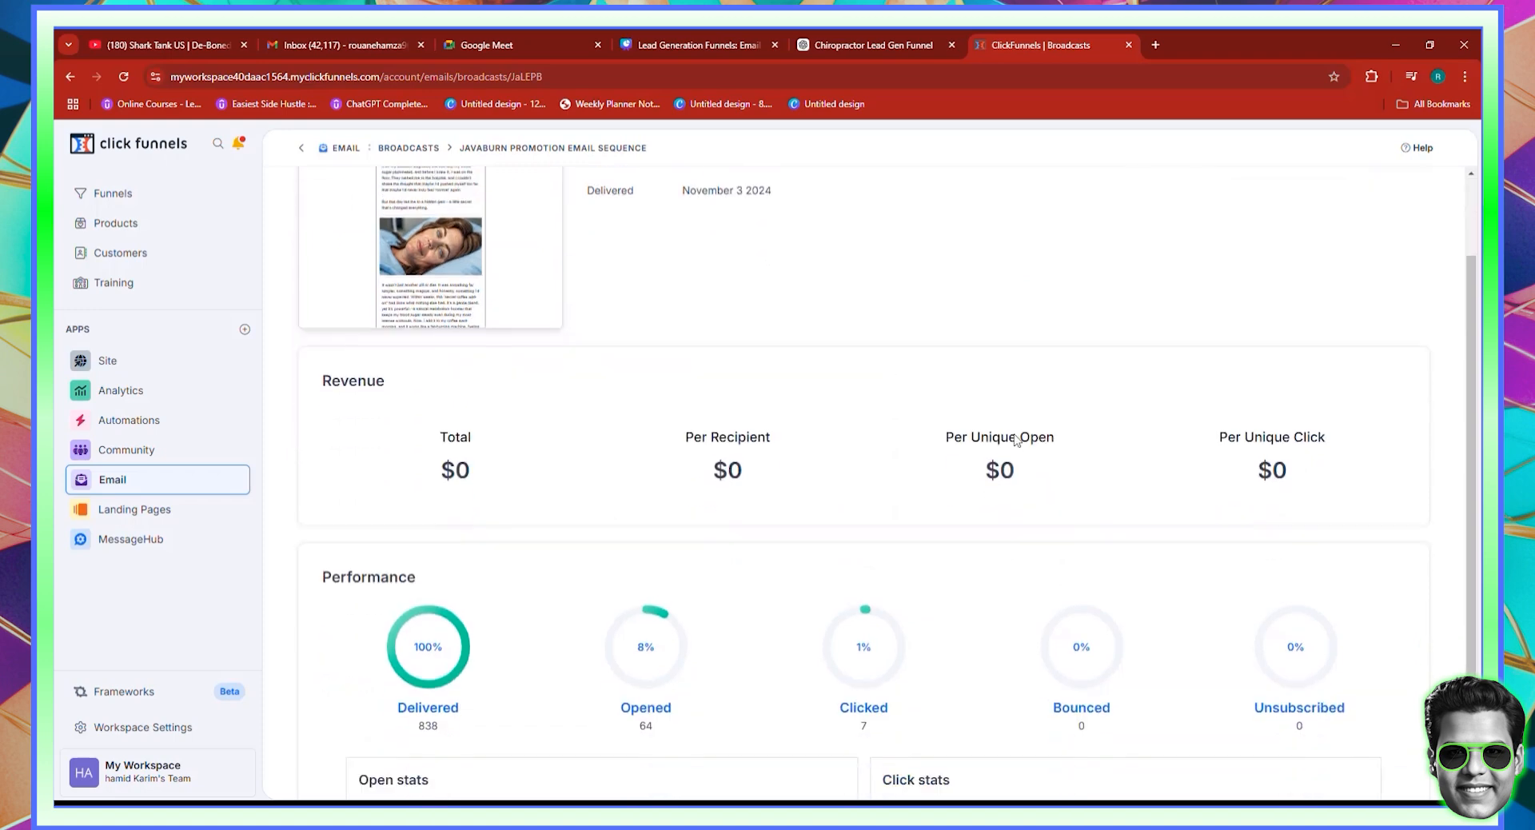